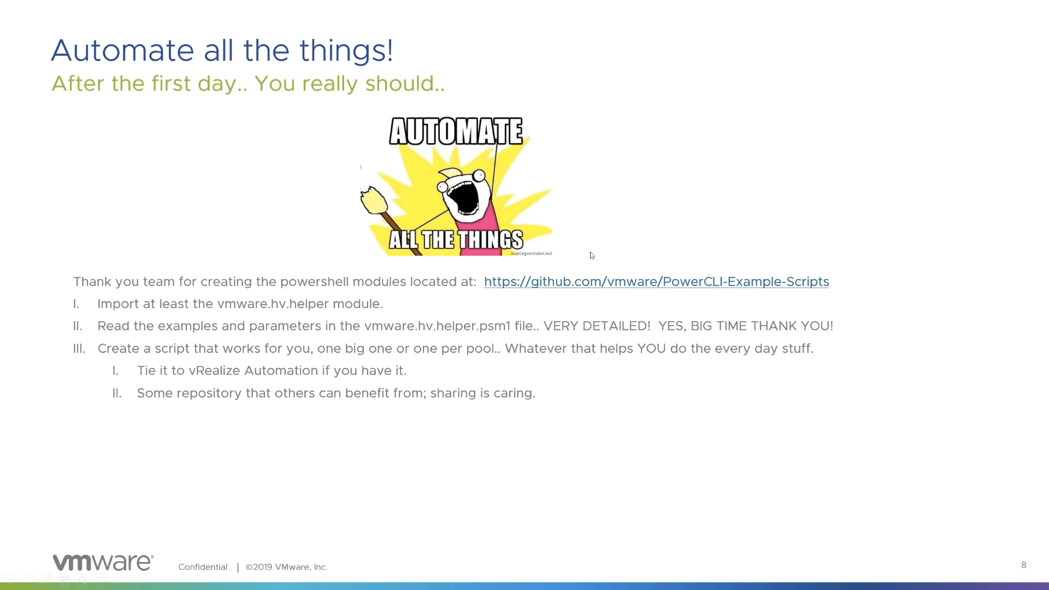
Step: Leave the slide show for Windows PowerShell ISE and maximize its window
click(578, 352)
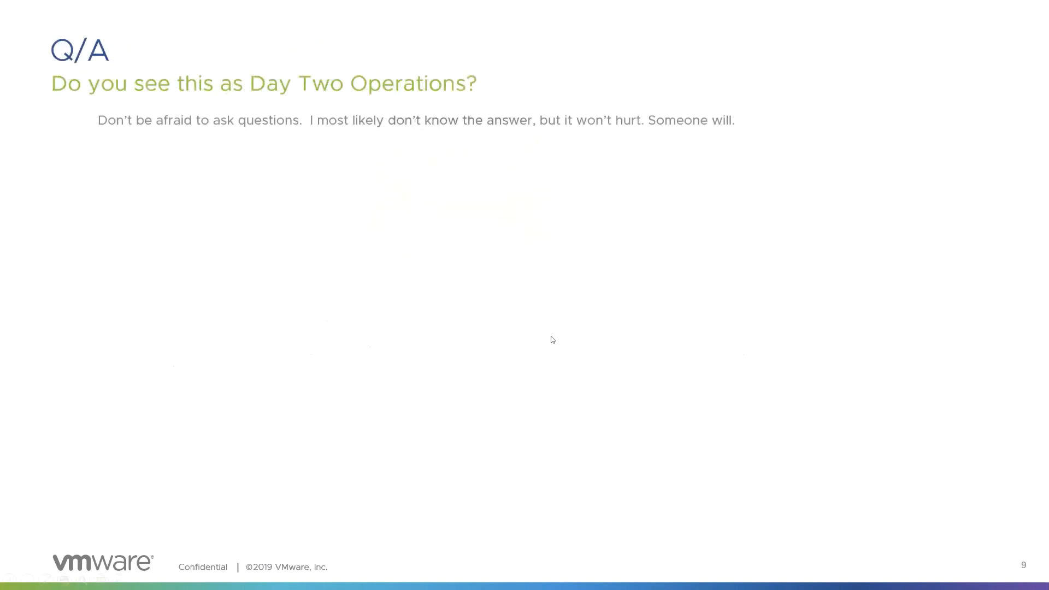
key(Left)
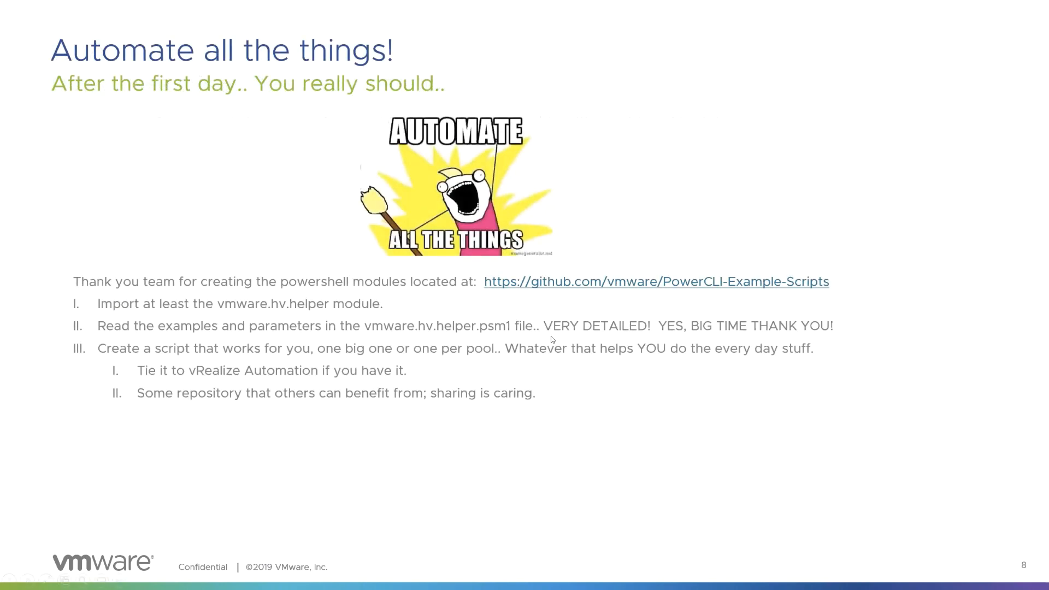
key(alt+Tab)
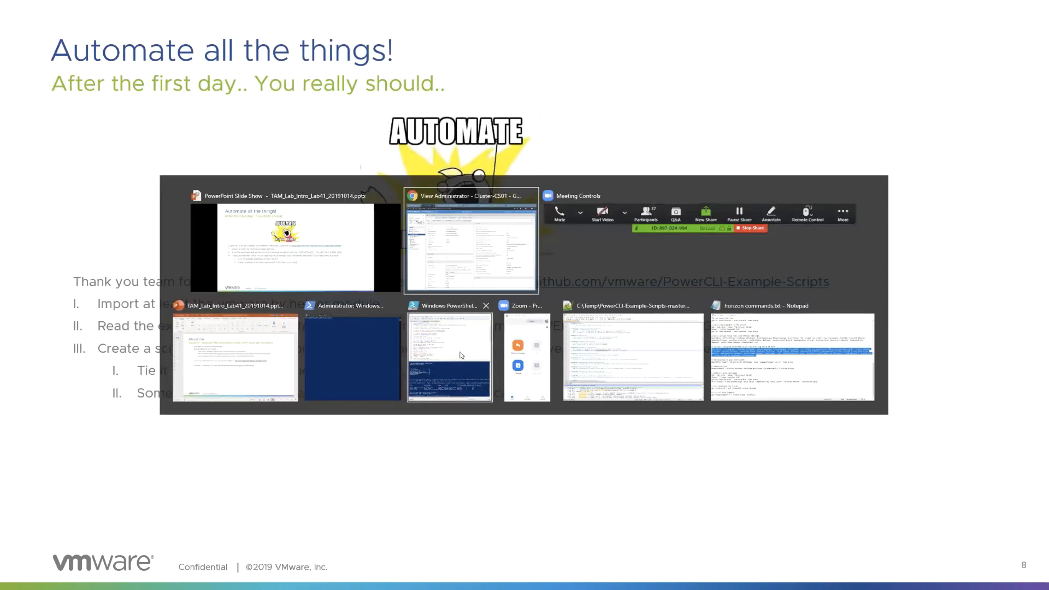
key(Escape)
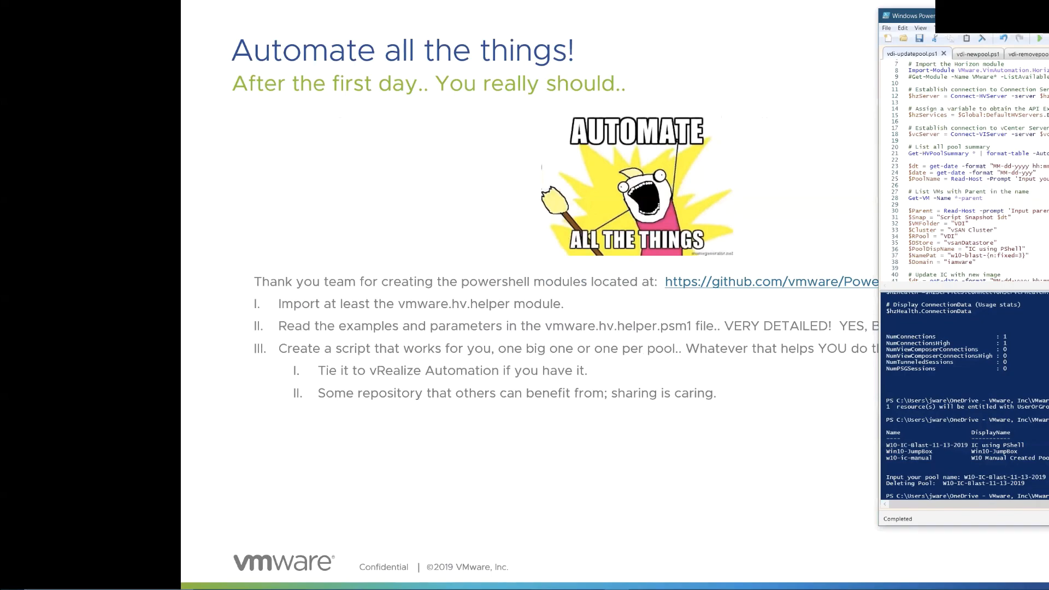
drag(1048, 15, 503, 2)
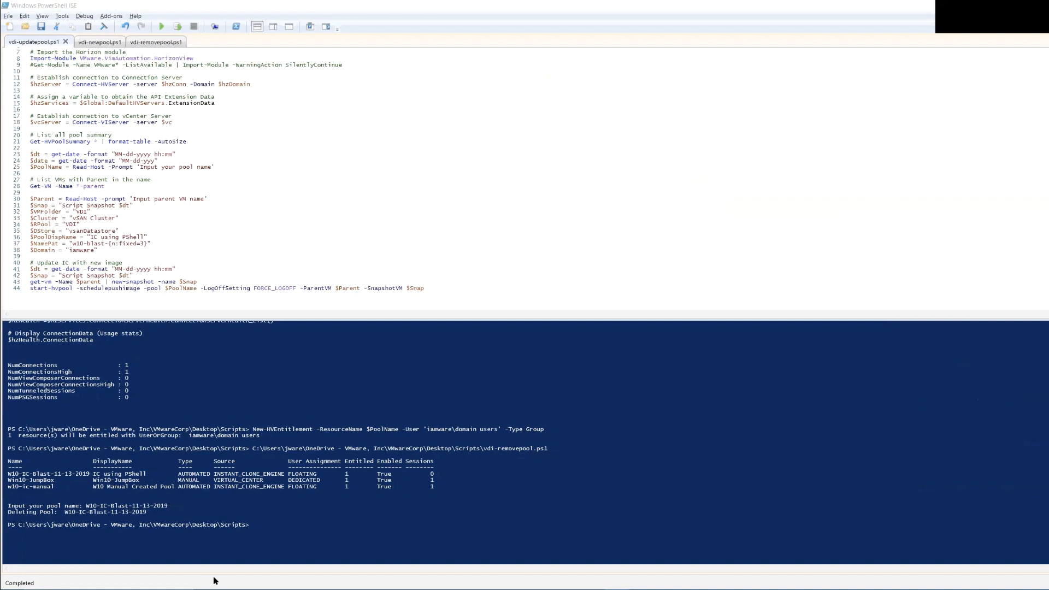
Step: Switch to VMware.HV.Helper.psm1 in Notepad++ and maximize the window
key(alt+Tab)
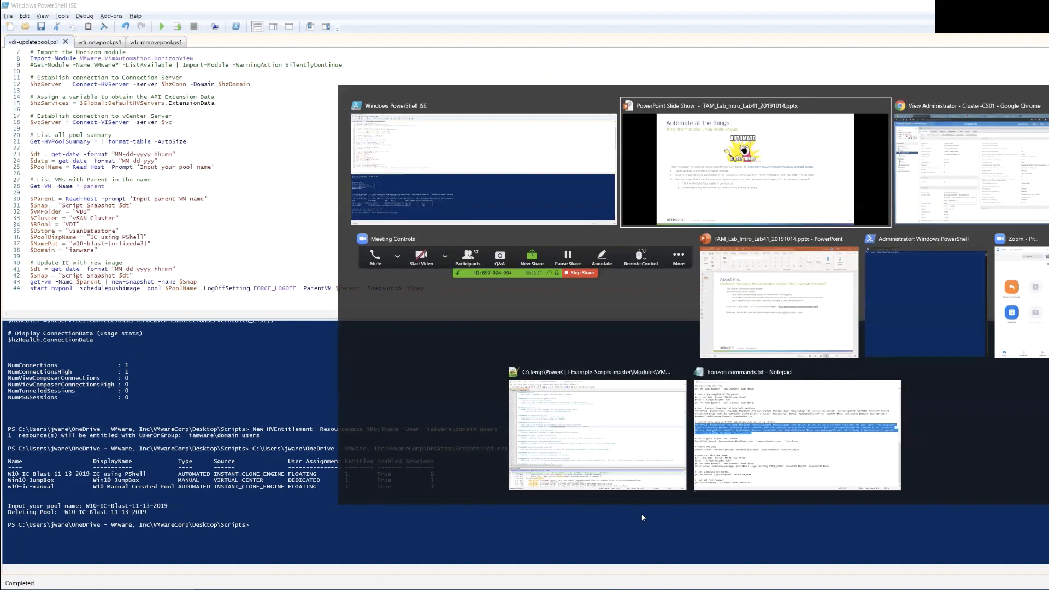
click(597, 423)
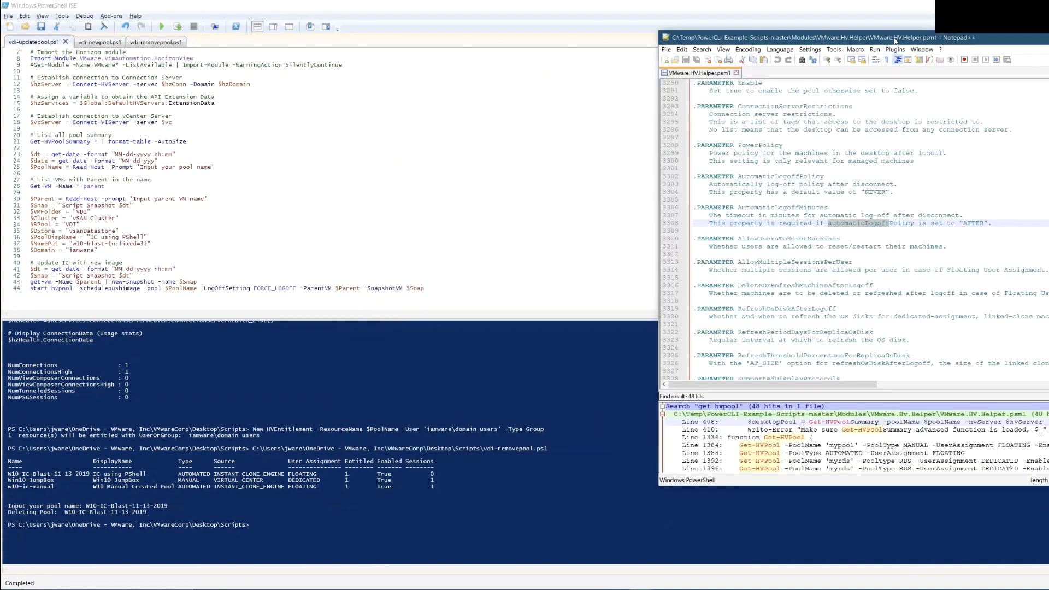
double_click(896, 40)
Step: Locate the start of the New-HVPool function and its help text in the helper module
scroll(237, 216, up, 7)
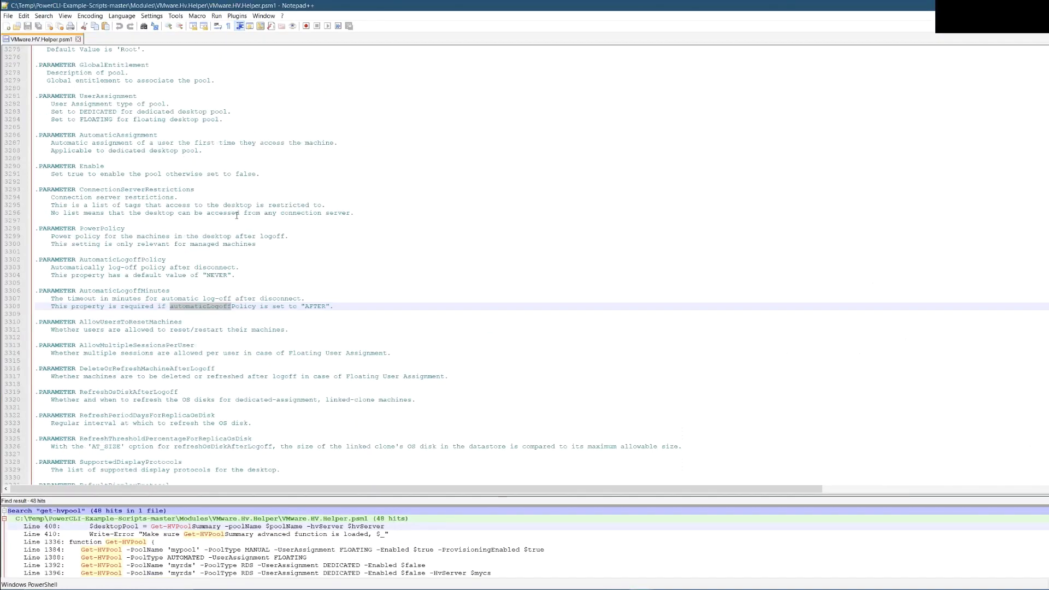
scroll(237, 215, up, 20)
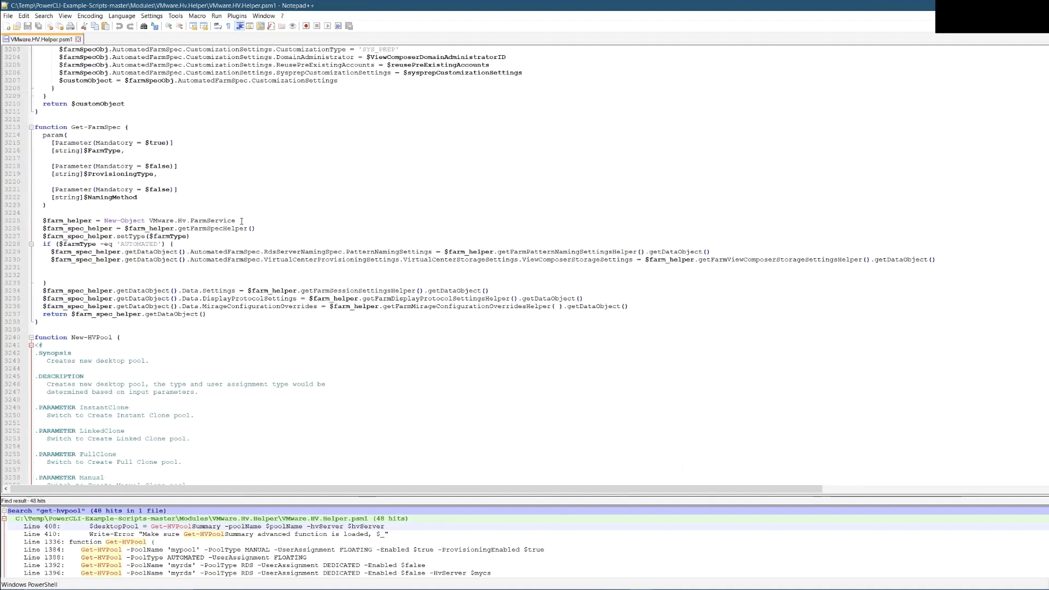
scroll(241, 220, up, 20)
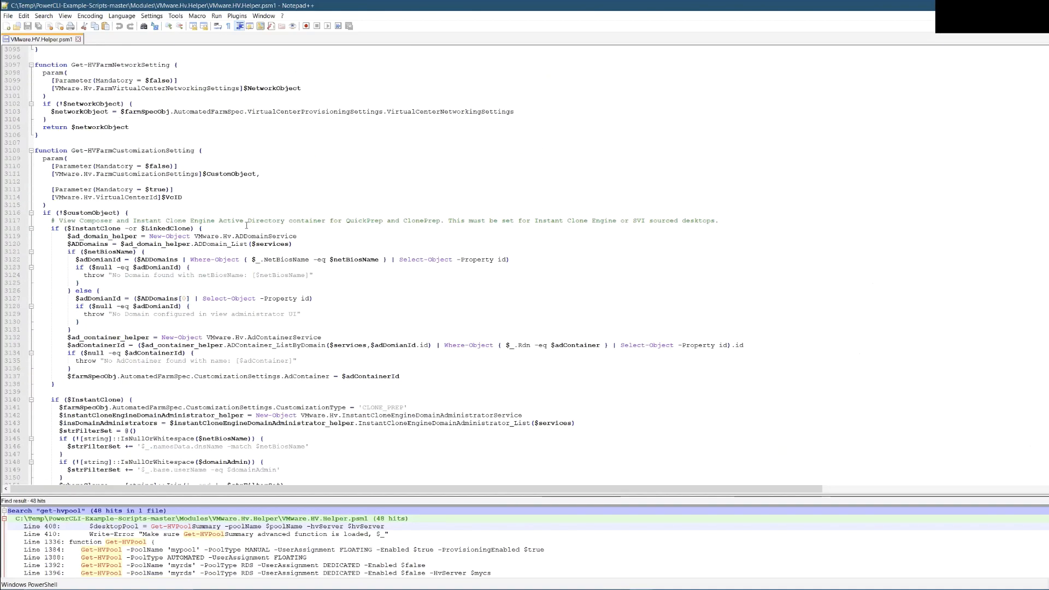
scroll(250, 224, down, 13)
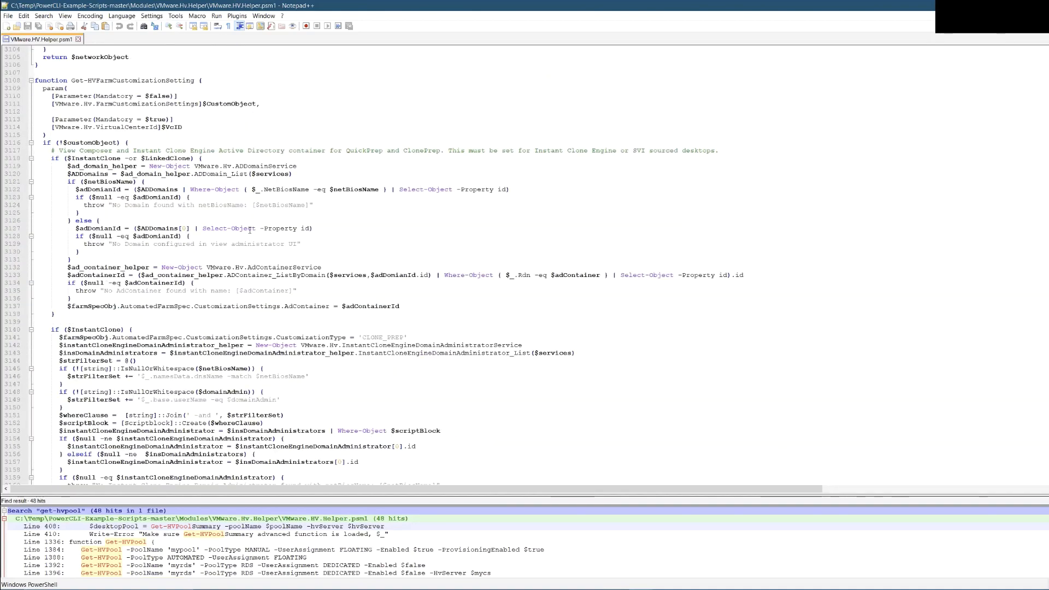
scroll(250, 228, down, 20)
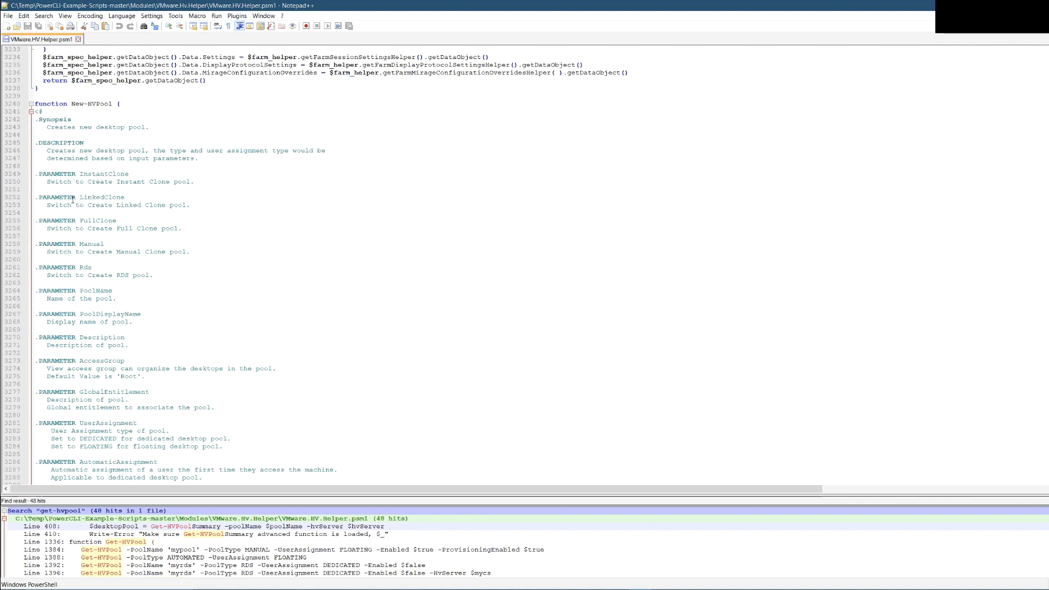
Step: Read through the New-HVPool parameter descriptions, from the clone type switches to the naming, provisioning and domain parameters
scroll(73, 200, down, 1)
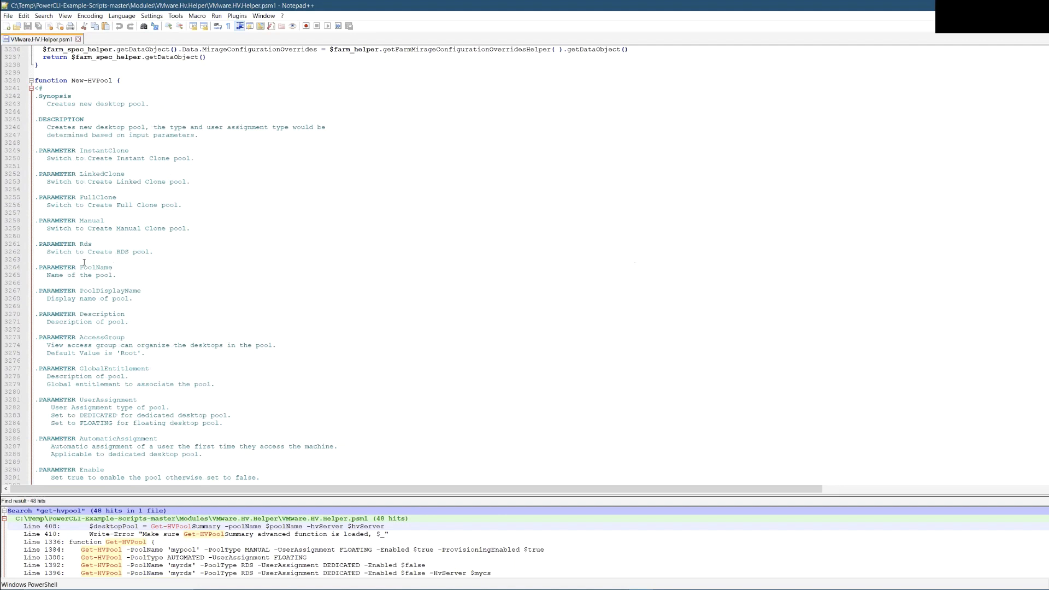
scroll(76, 262, down, 2)
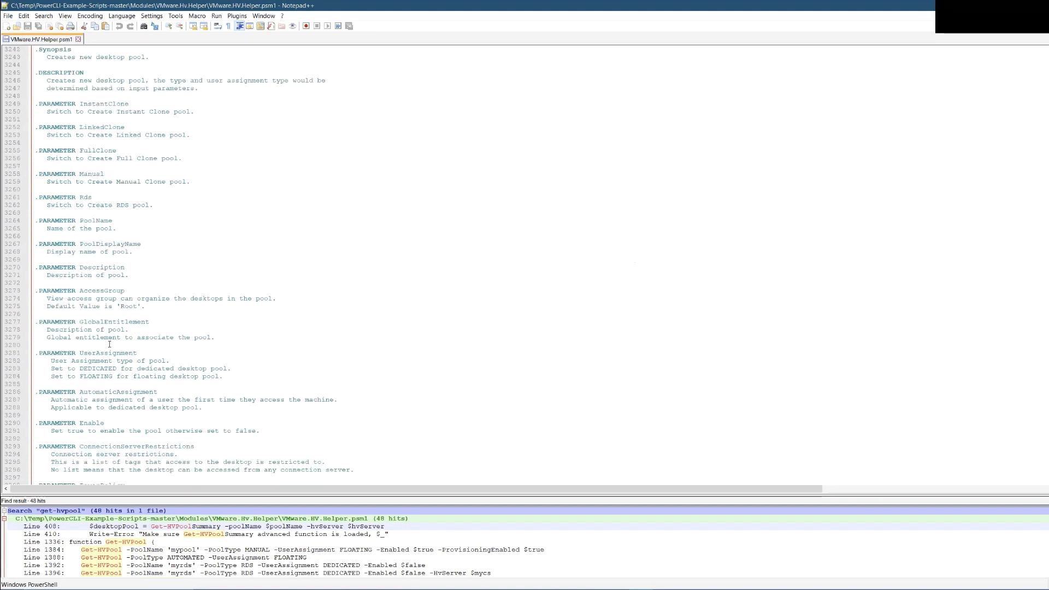
scroll(109, 344, down, 6)
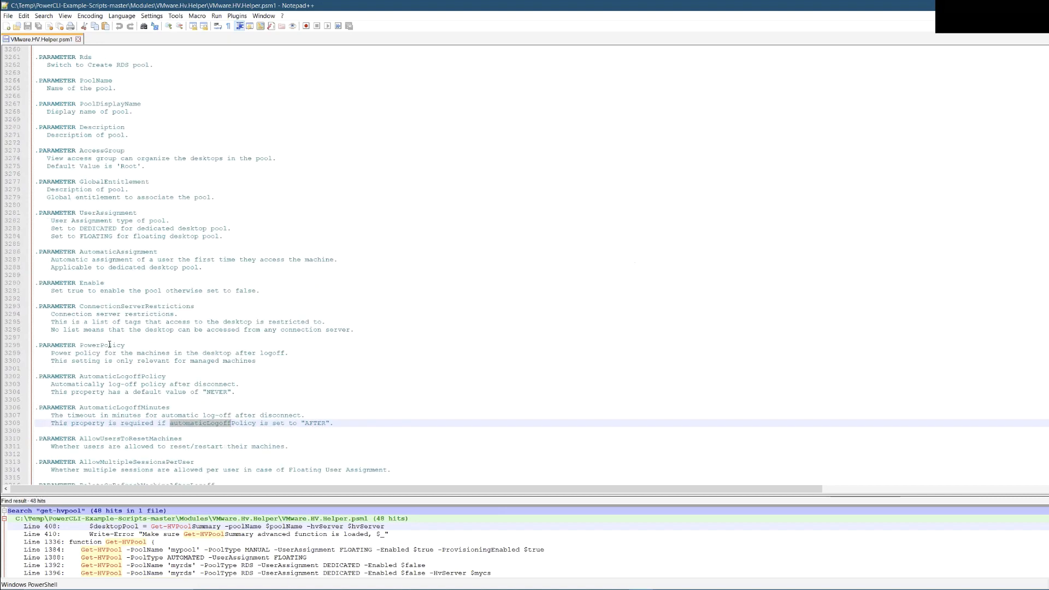
scroll(109, 344, down, 6)
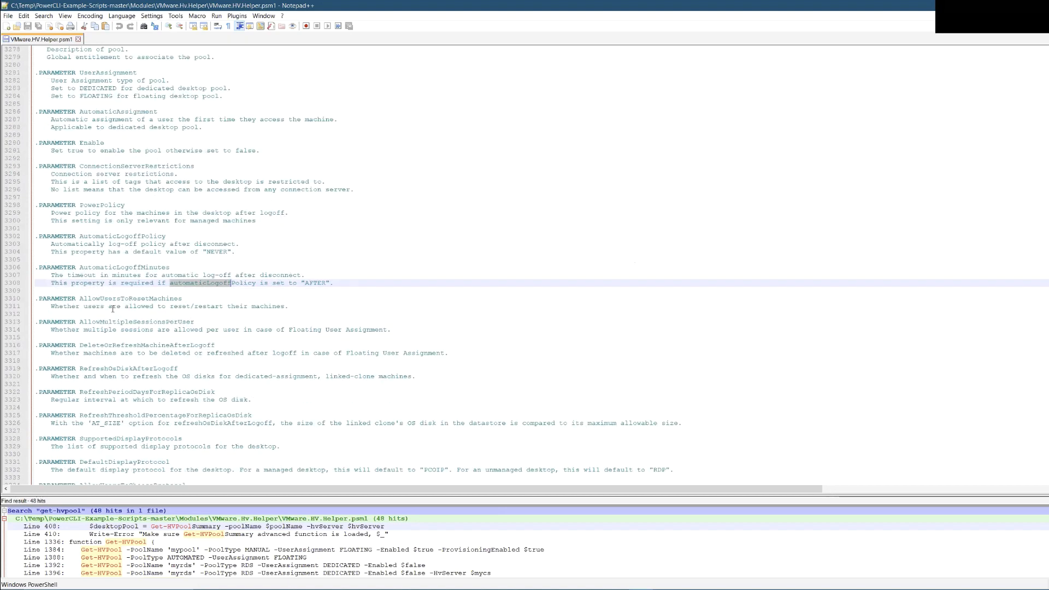
scroll(113, 309, down, 16)
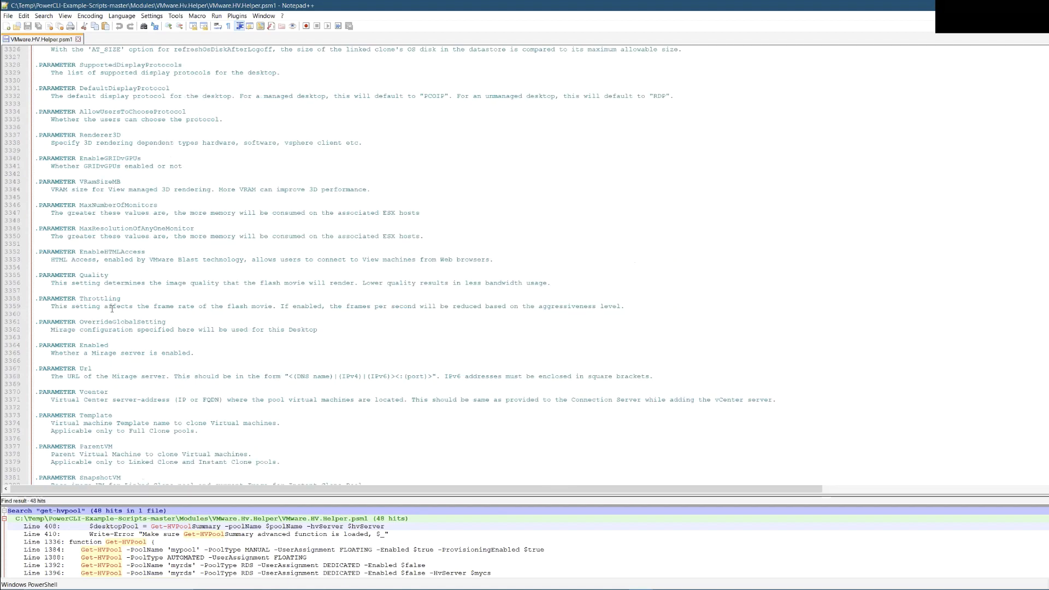
scroll(120, 314, down, 9)
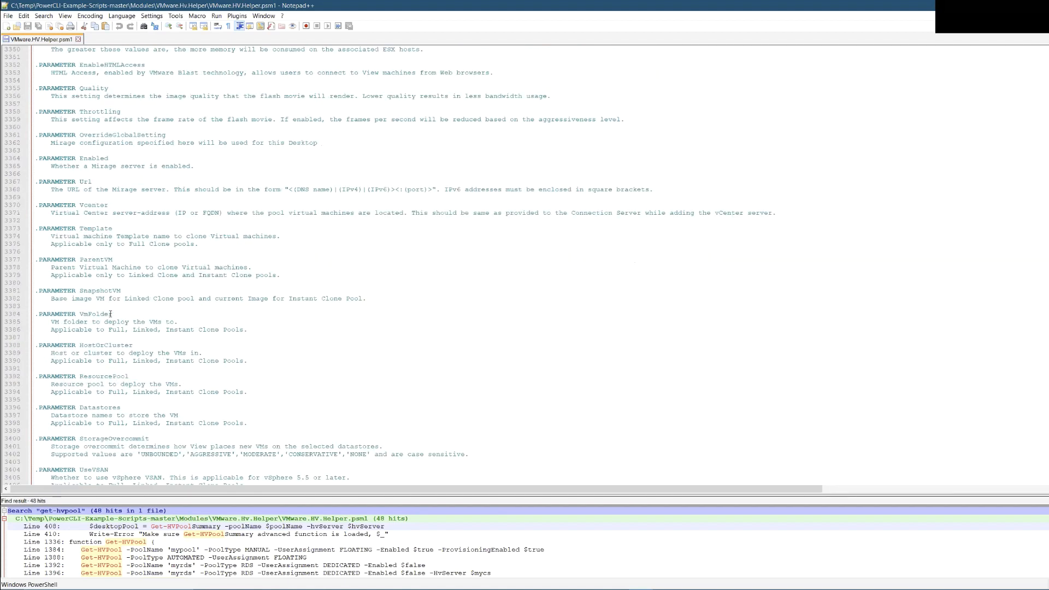
scroll(111, 314, down, 1)
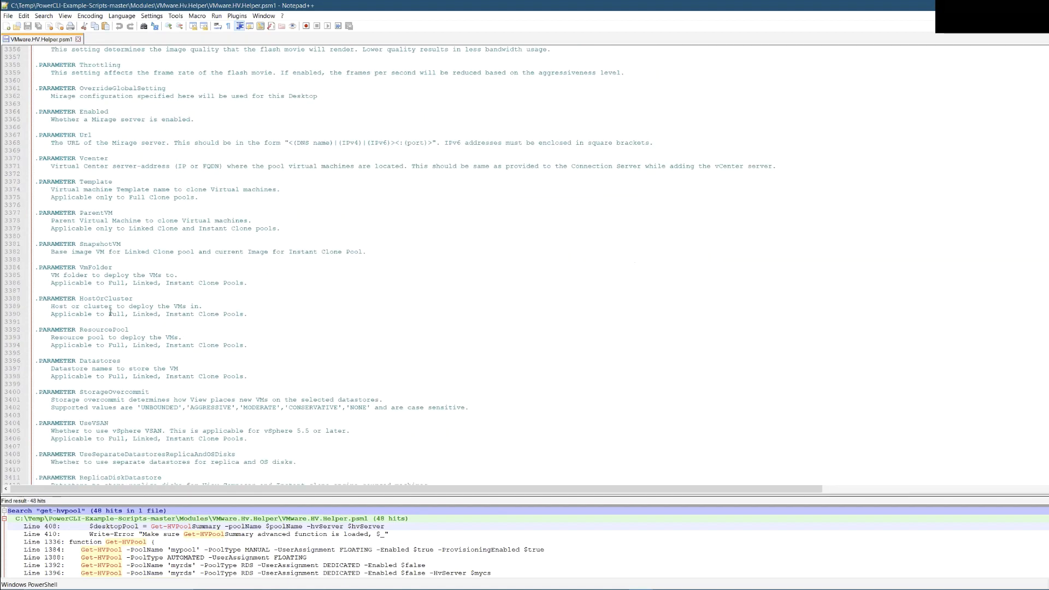
scroll(110, 313, down, 12)
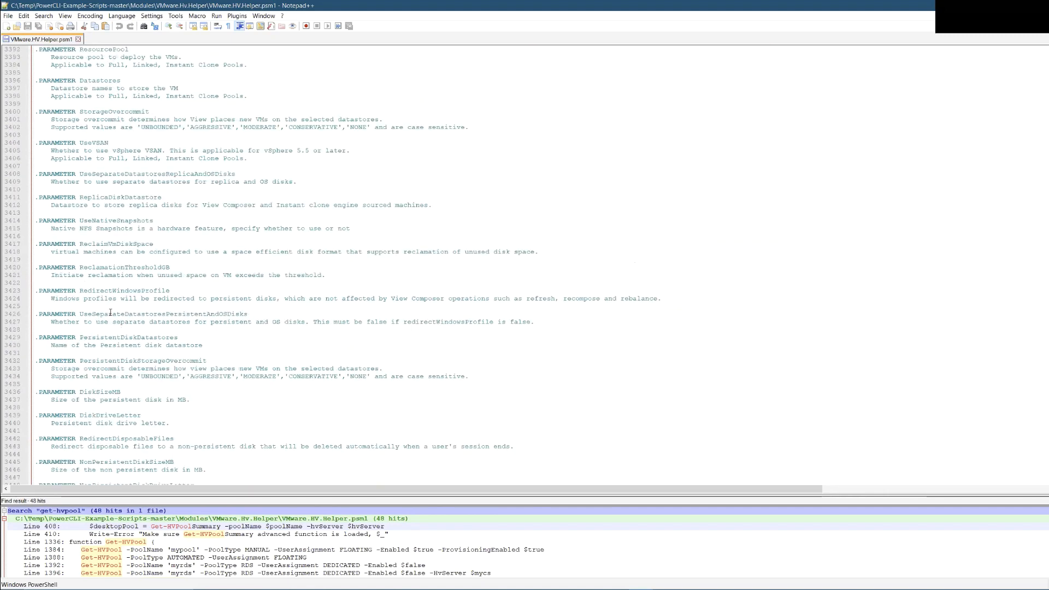
scroll(110, 313, down, 14)
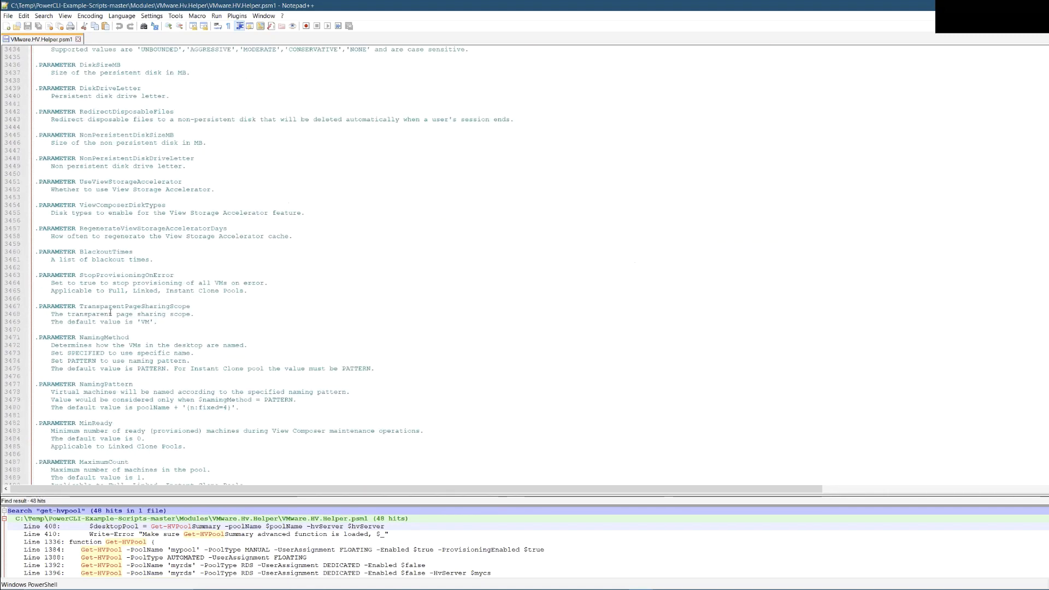
scroll(110, 313, down, 19)
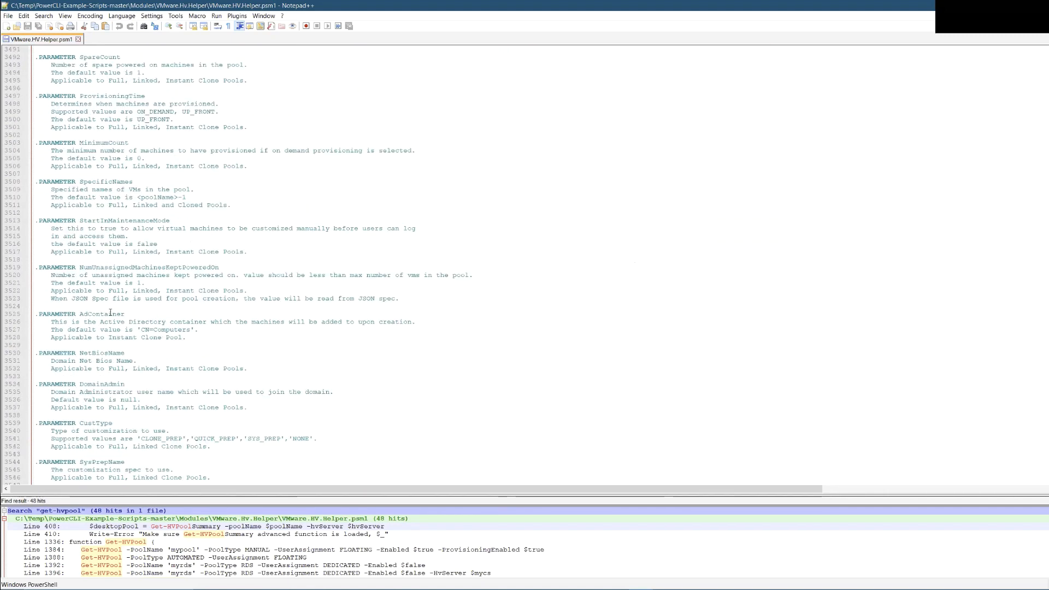
Step: Examine the New-HVPool usage examples for linked clone, instant clone, full clone and manual pools
scroll(111, 313, down, 20)
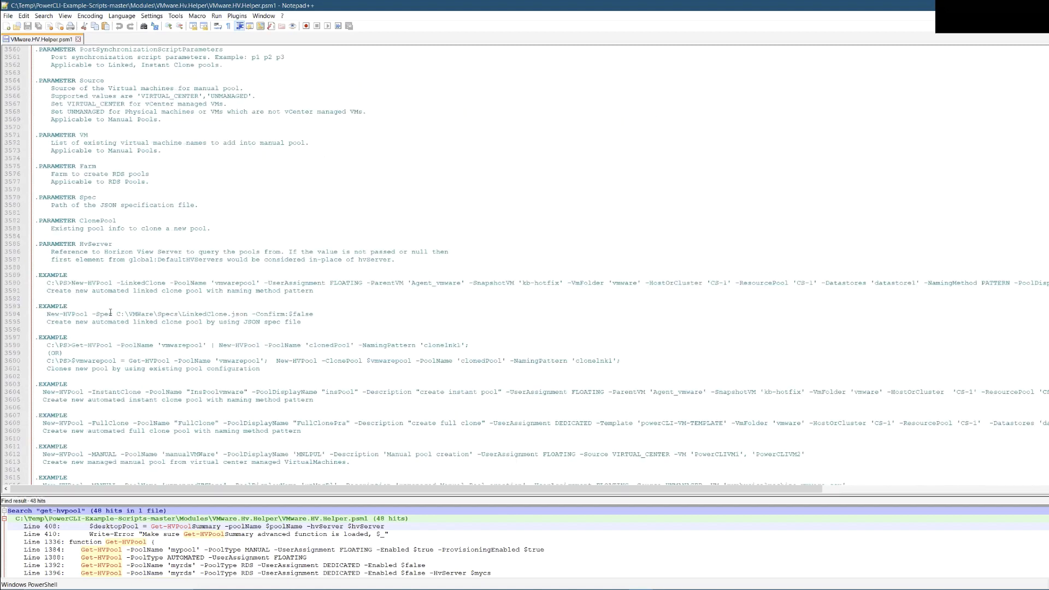
scroll(111, 314, down, 2)
scroll(111, 313, up, 2)
scroll(110, 313, down, 2)
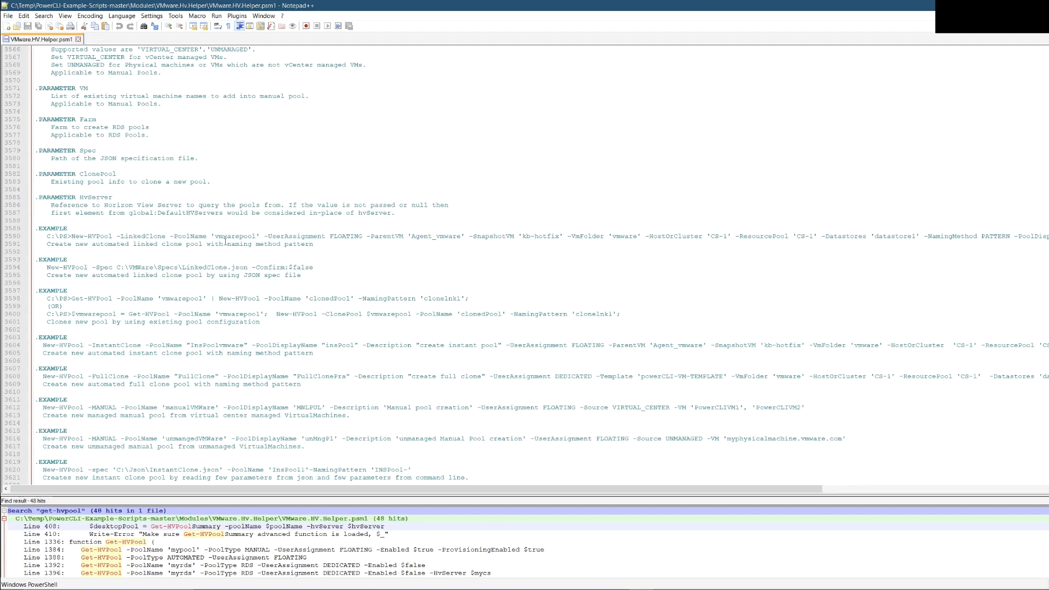
Step: Switch to PowerShell ISE and highlight the connection server name and the Import-Module line in vdi-updatepool.ps1
mouse_move(214, 588)
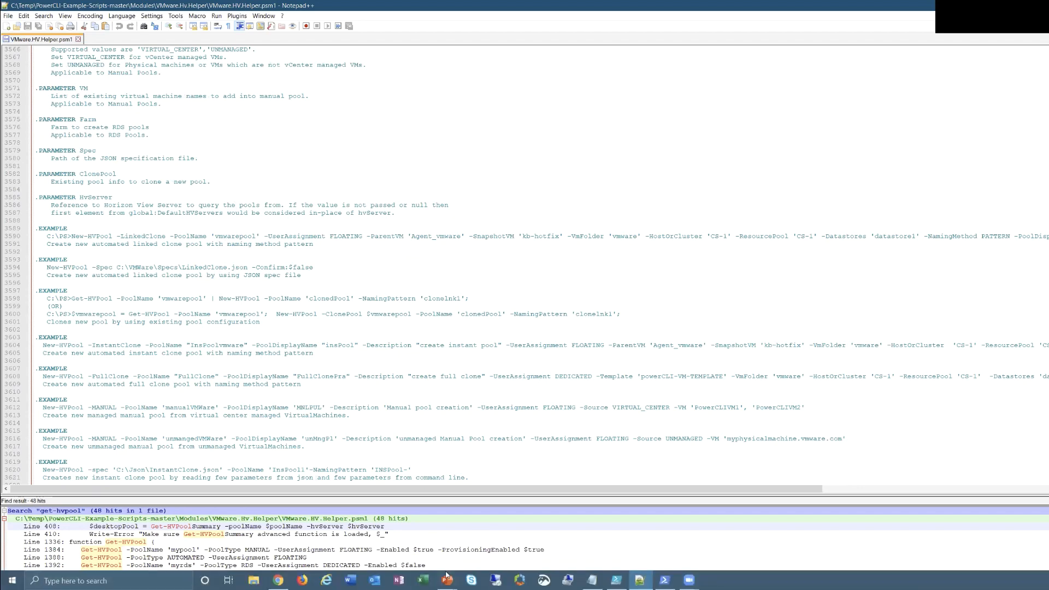
click(616, 580)
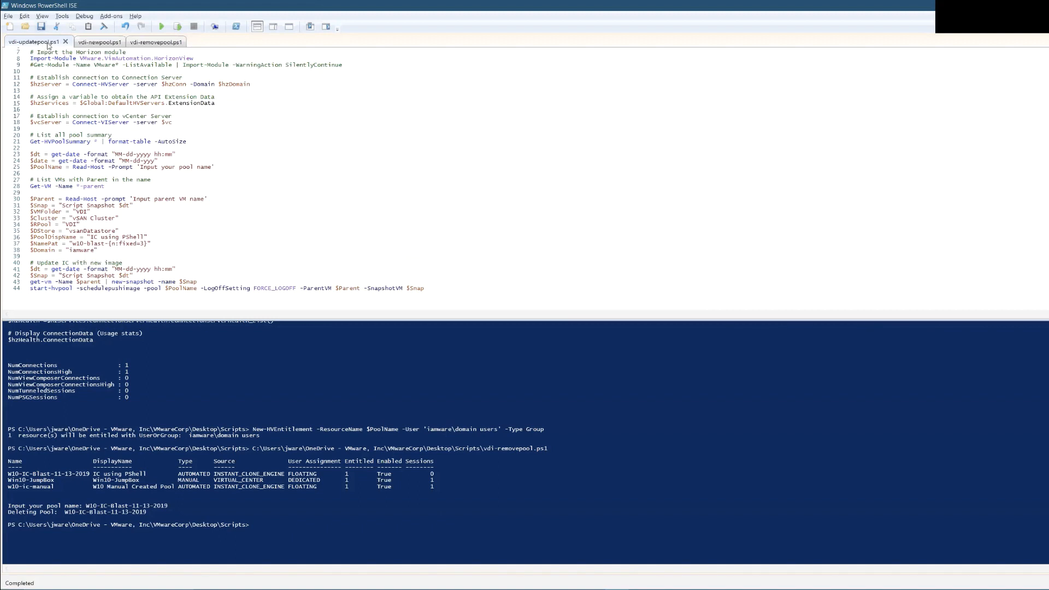
scroll(193, 217, up, 2)
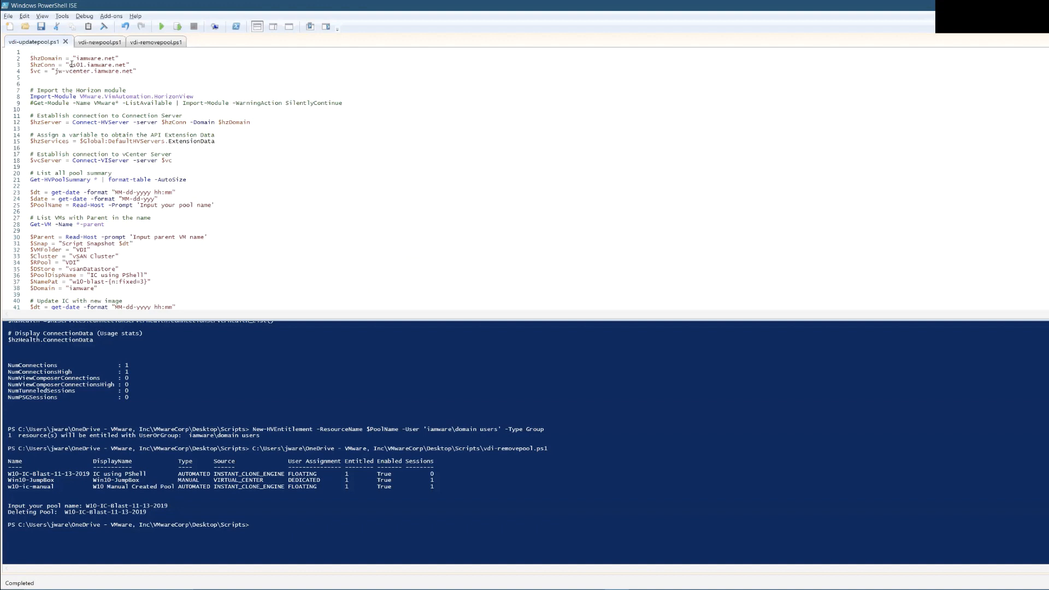
drag(71, 65, 132, 65)
click(193, 72)
click(30, 97)
shift+click(193, 97)
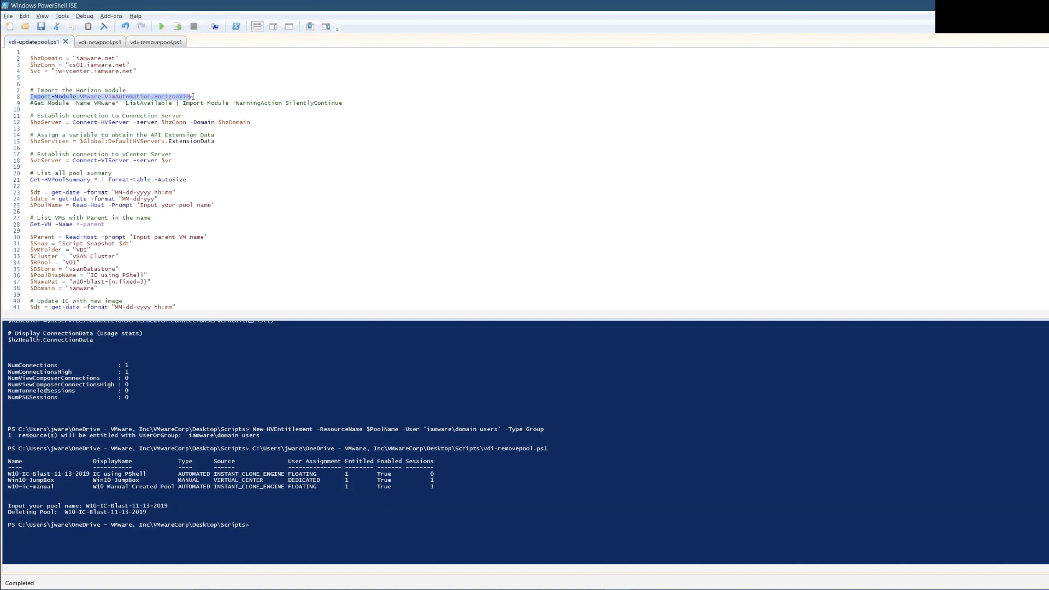
Step: Highlight the Connect-HVServer line and the Connect-VIServer line in the script
click(30, 122)
shift+click(191, 123)
shift+click(265, 123)
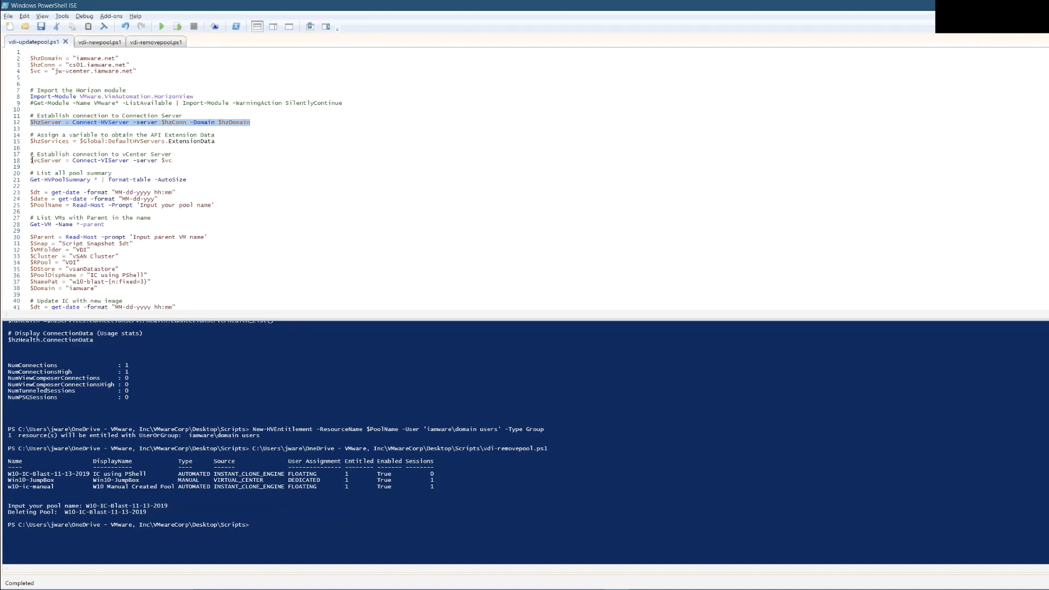
drag(31, 160, 153, 166)
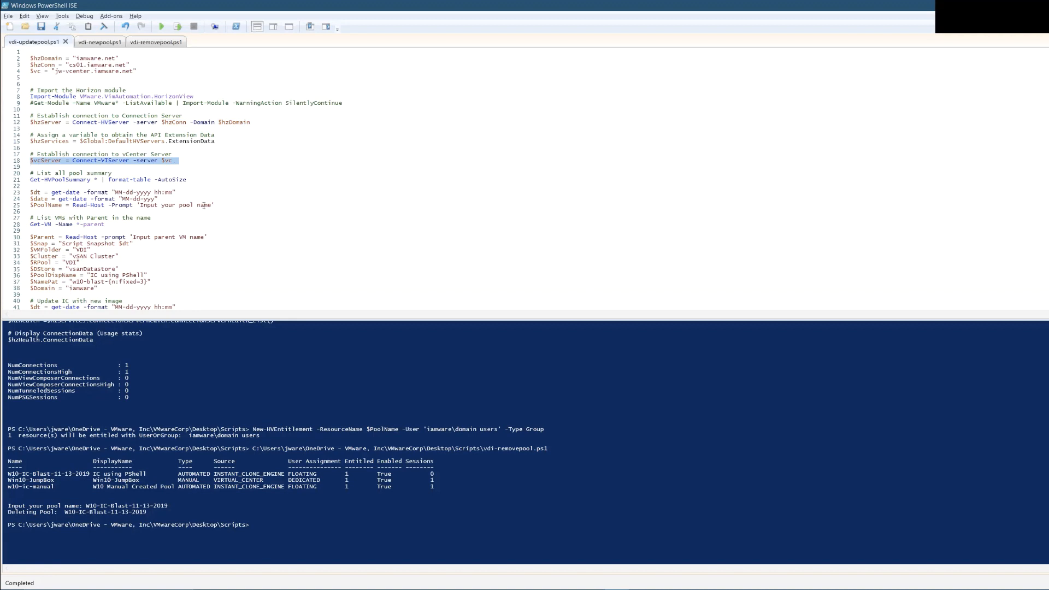
Step: Review the script's pool summary, parent VM, snapshot and image update commands, then return to its opening variables
scroll(26, 225, down, 4)
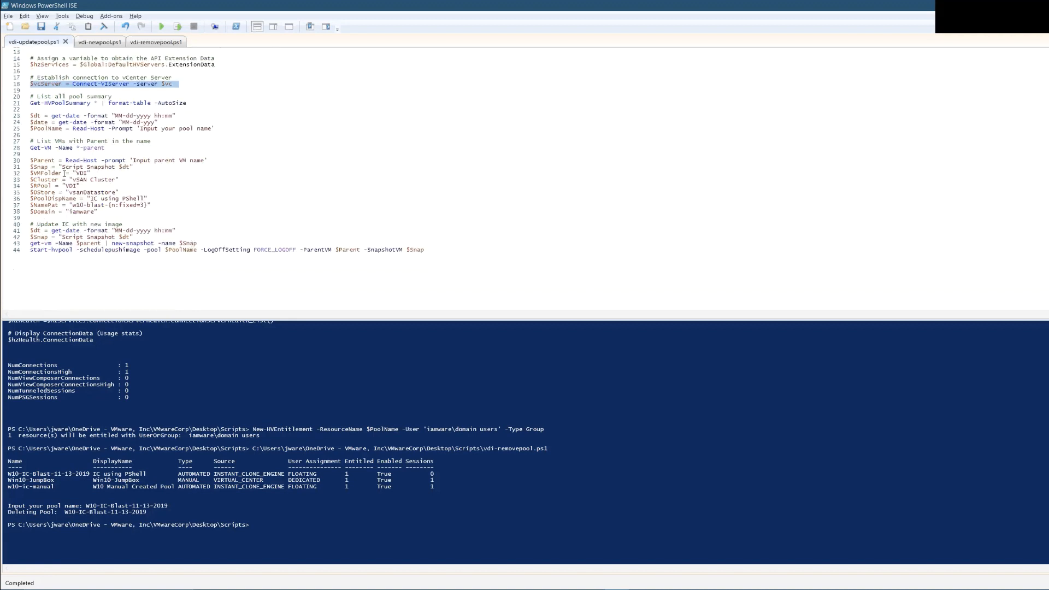
scroll(71, 158, up, 3)
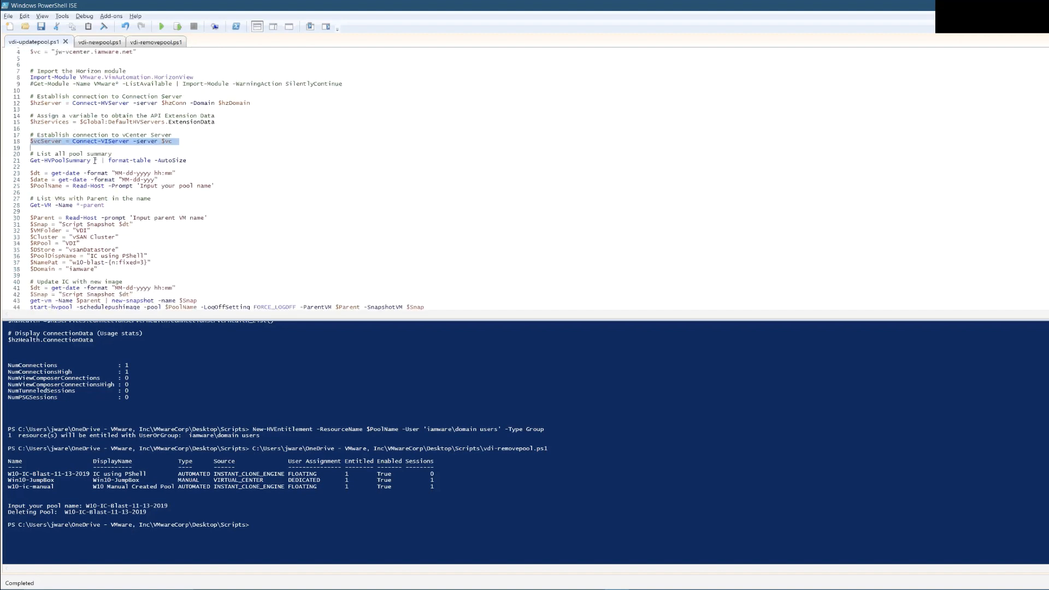
scroll(117, 179, down, 1)
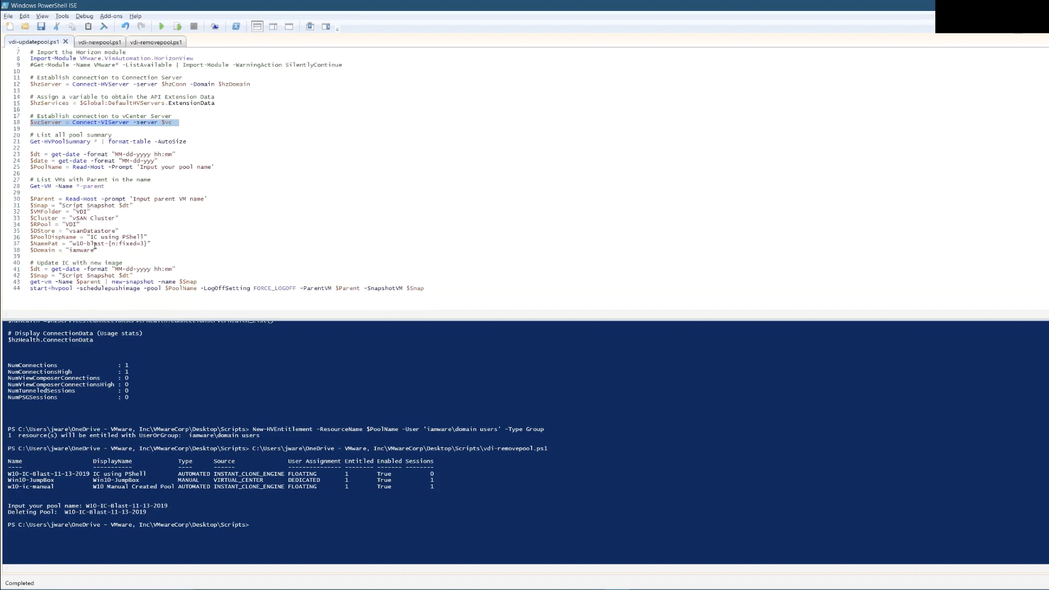
scroll(99, 82, up, 2)
click(140, 80)
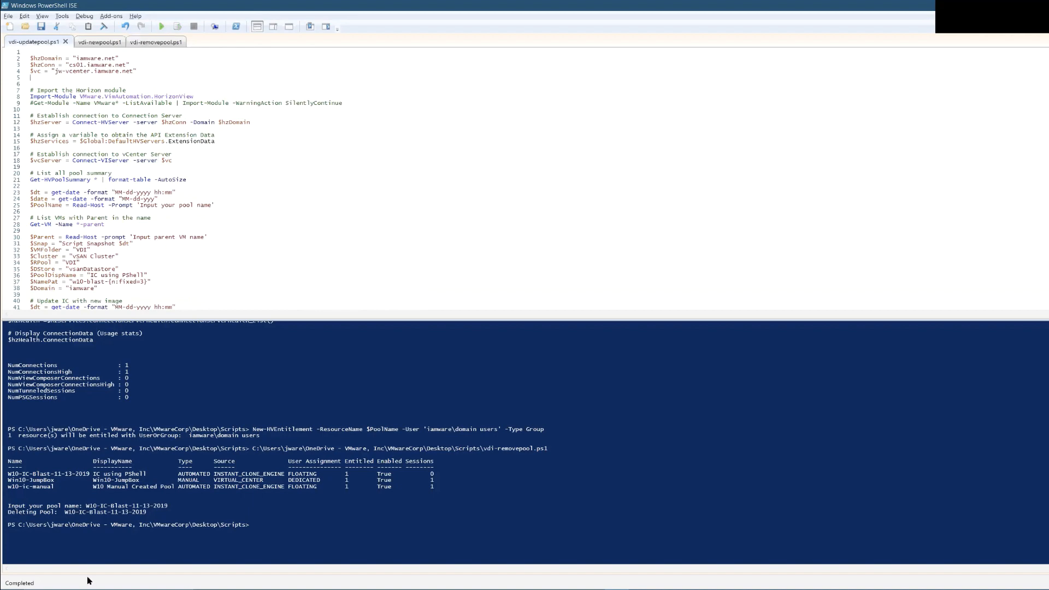
Step: Switch to the browser, check the Desktop Pools list in Horizon Administrator and the Win10-Parent VM in vSphere Client, and return to PowerShell ISE
click(276, 580)
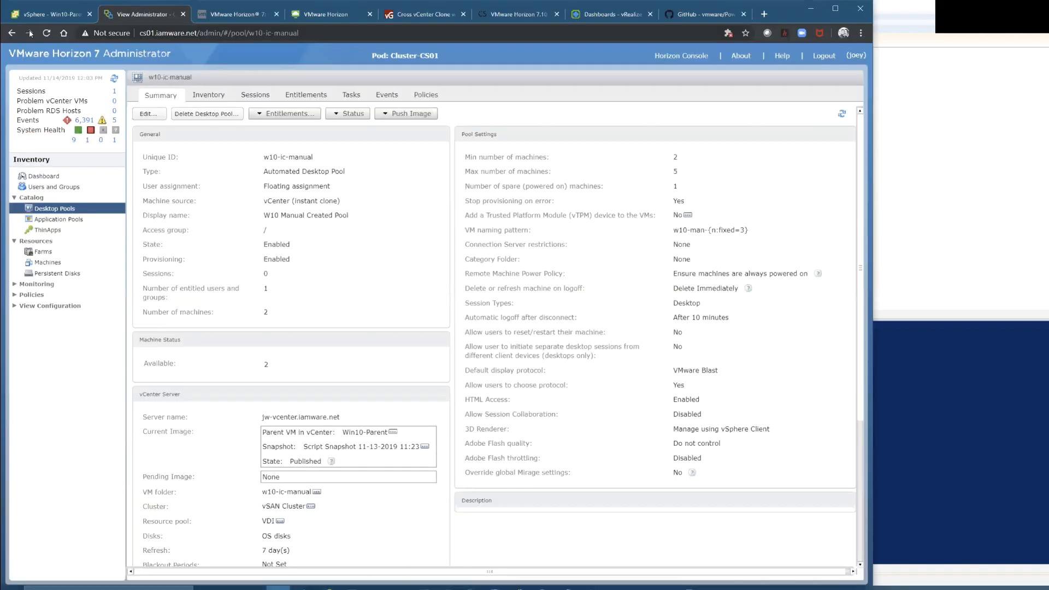
click(59, 14)
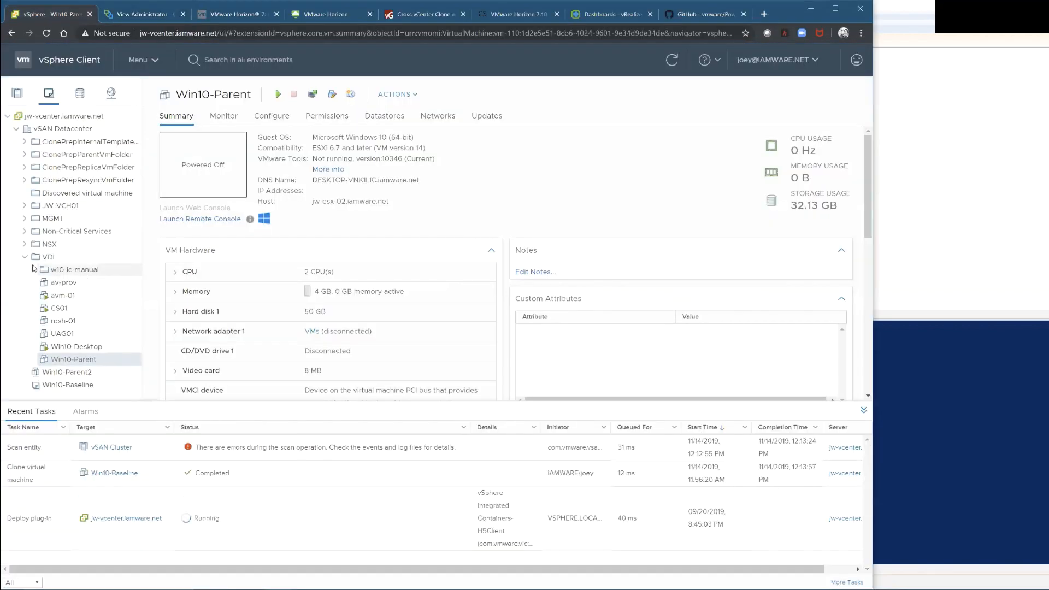
click(140, 15)
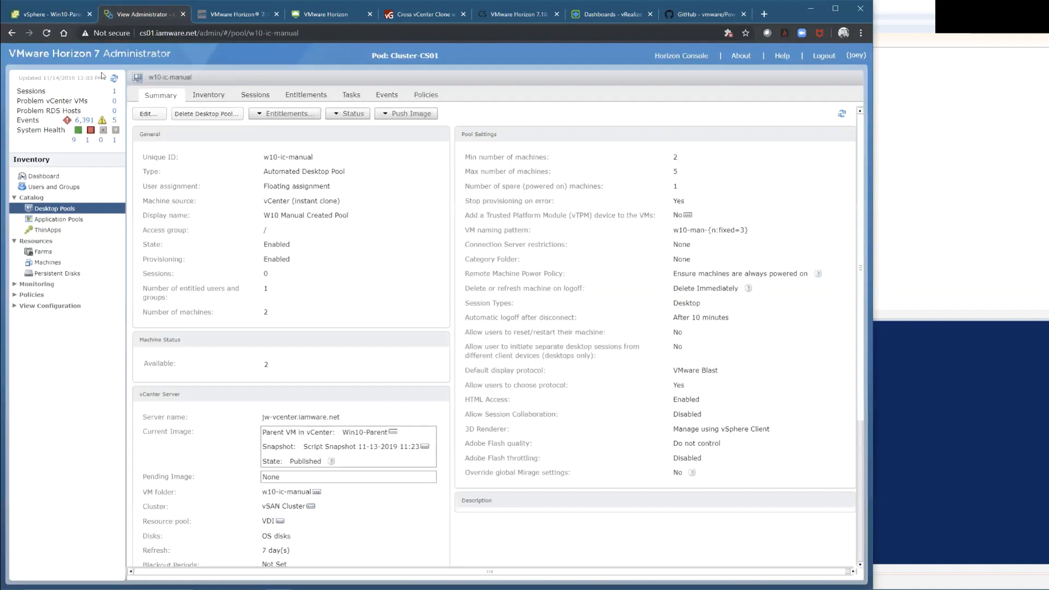
click(28, 212)
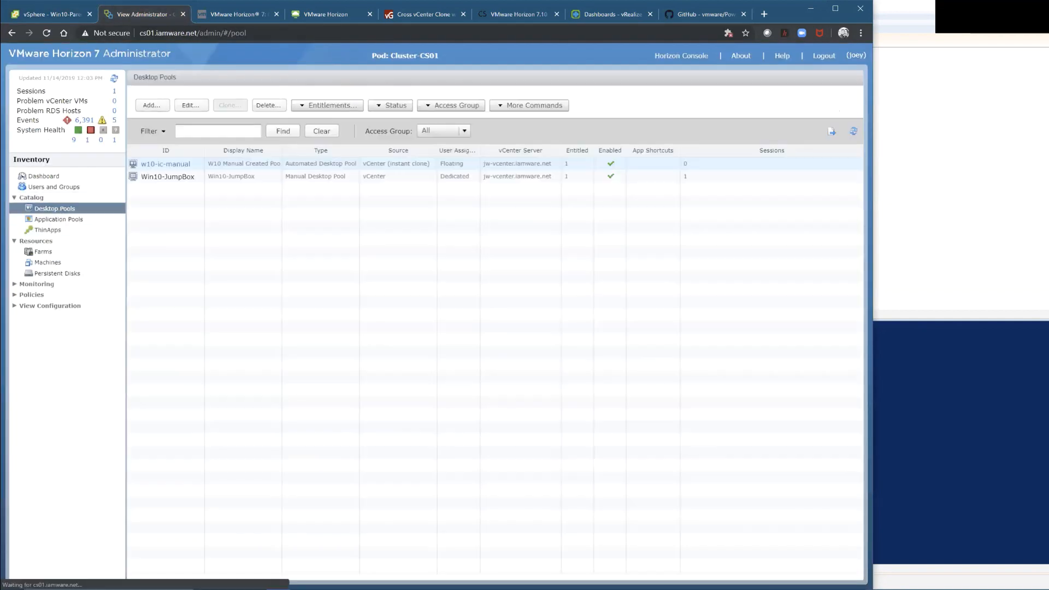
click(48, 16)
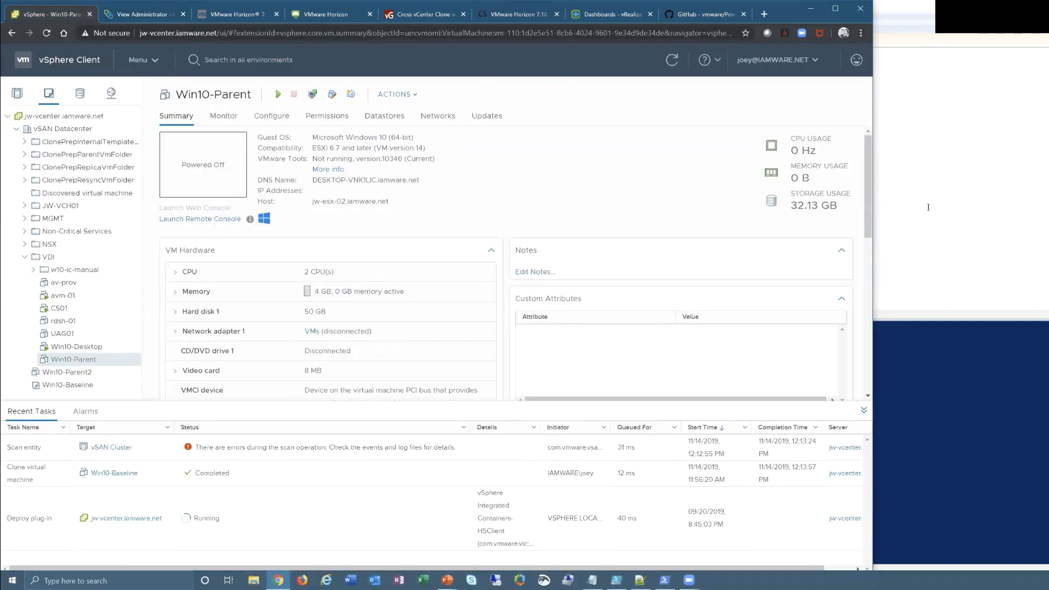
click(424, 583)
click(160, 27)
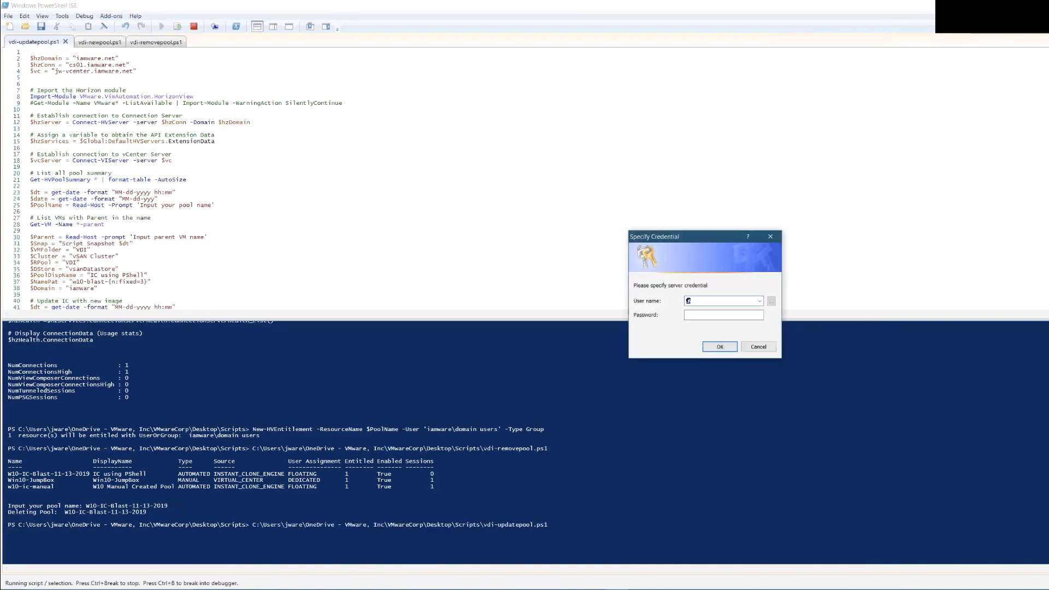
text(joey)
key(Tab)
text(••••••••••)
key(Return)
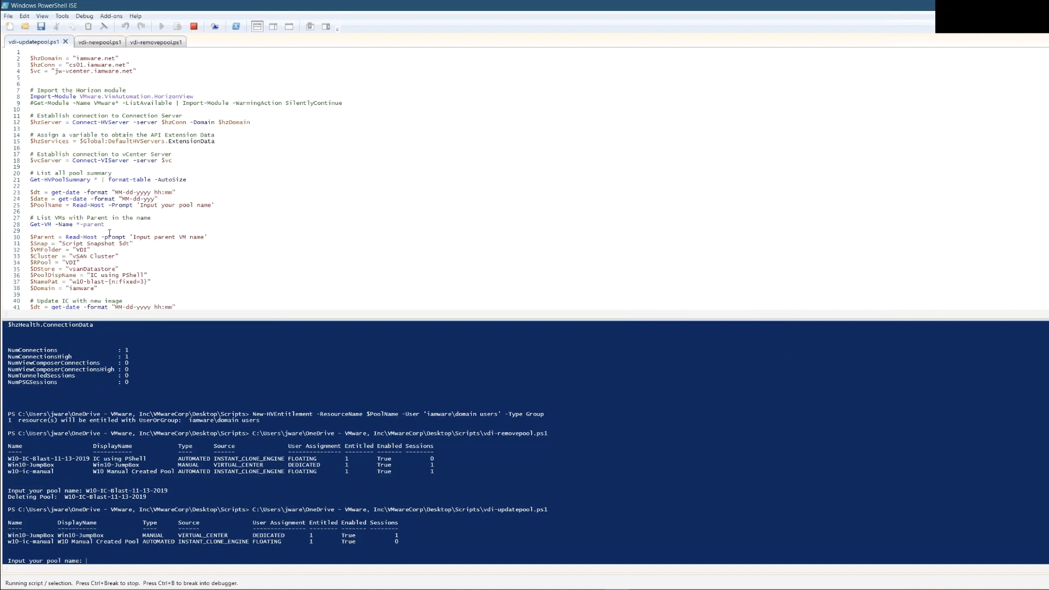
click(194, 27)
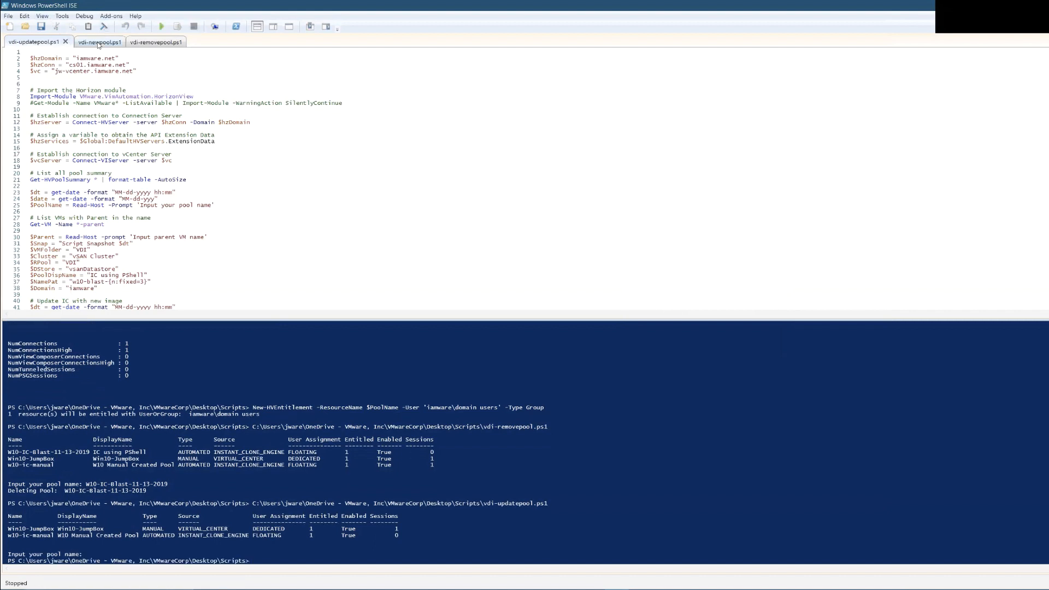
Step: Run the vdi-newpool.ps1 script and sign in to the connection server with the account user name and password
click(98, 43)
click(164, 26)
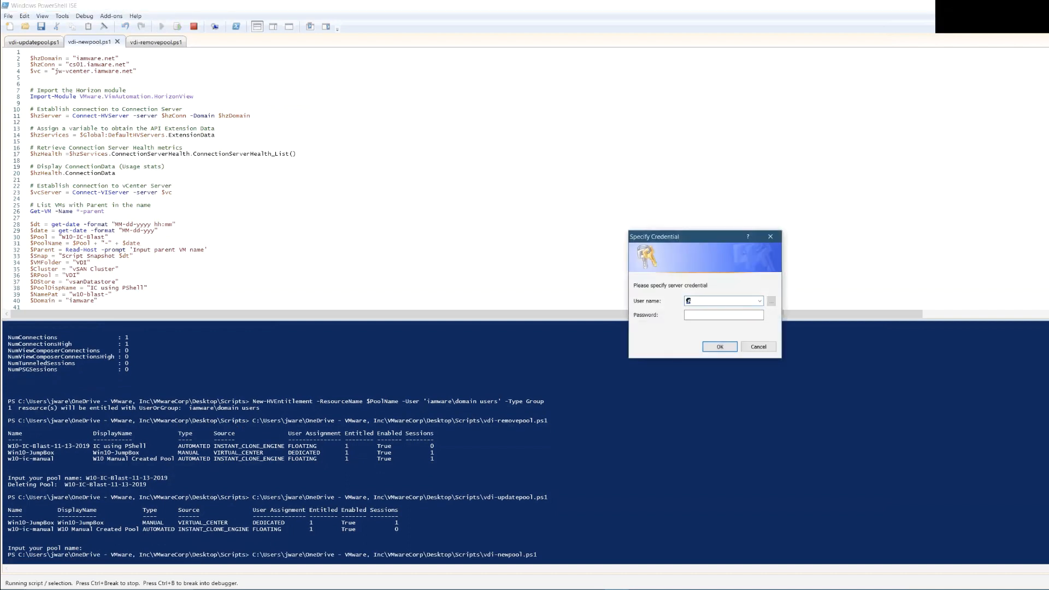
text(joey)
key(Tab)
text(•••••••••)
key(Return)
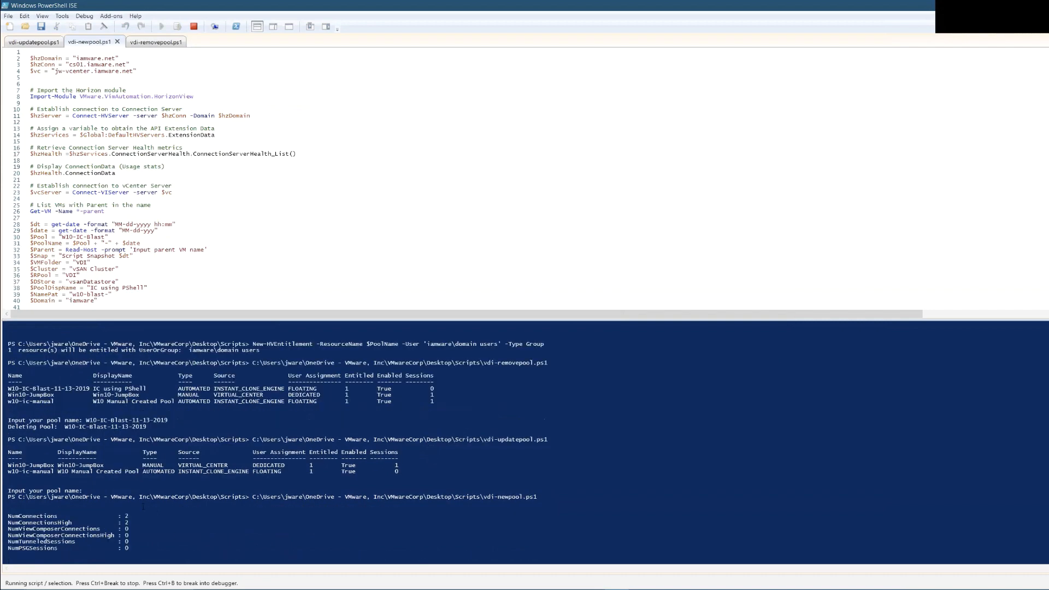
Step: Copy the Win10-Parent name from the console's VM details and supply it, without a leading space, as the parent VM name
scroll(524, 442, up, 2)
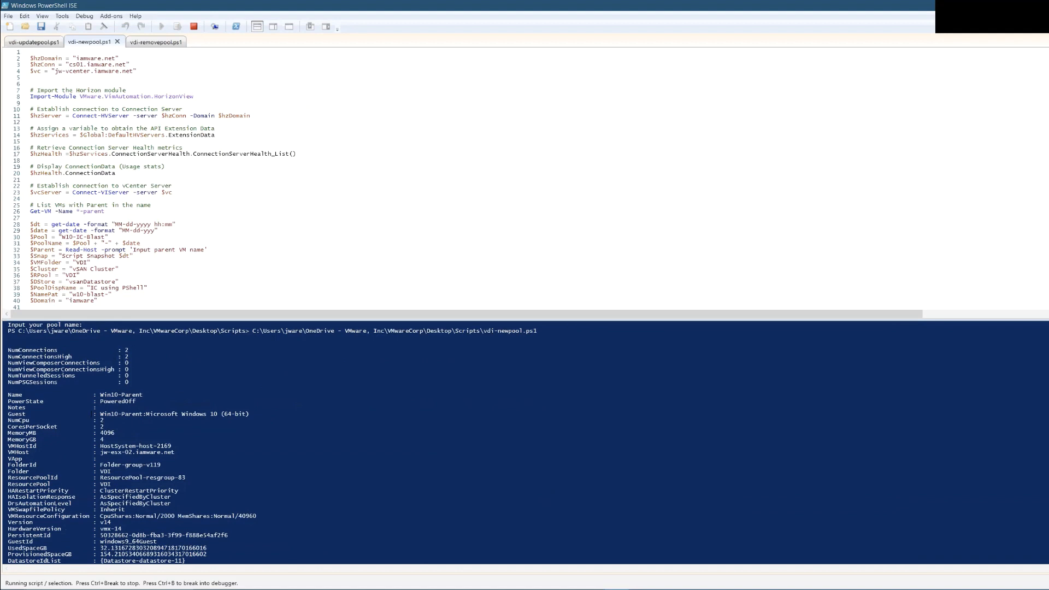
scroll(525, 443, down, 4)
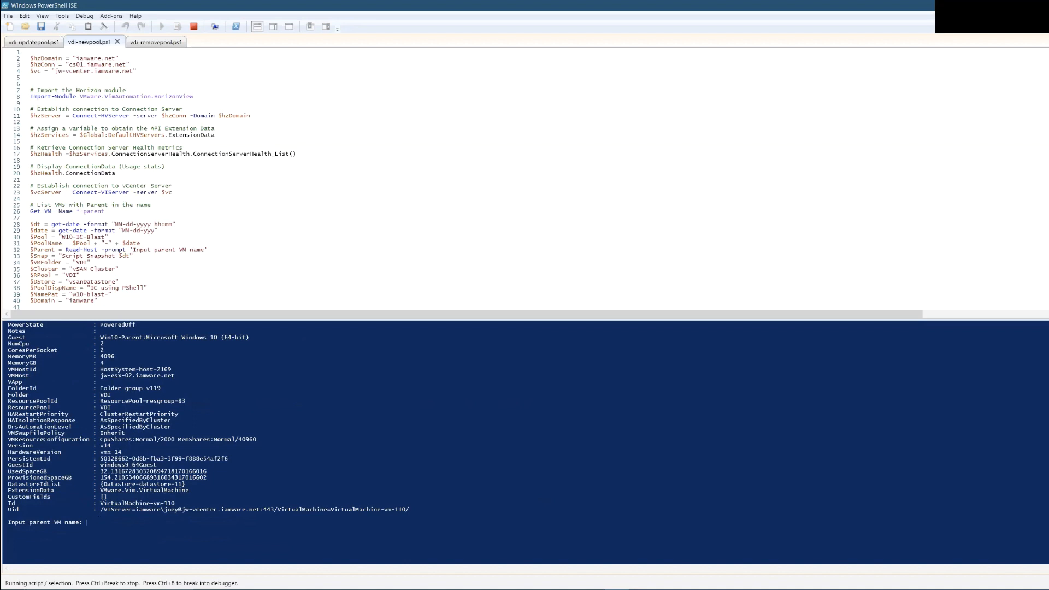
scroll(525, 442, up, 3)
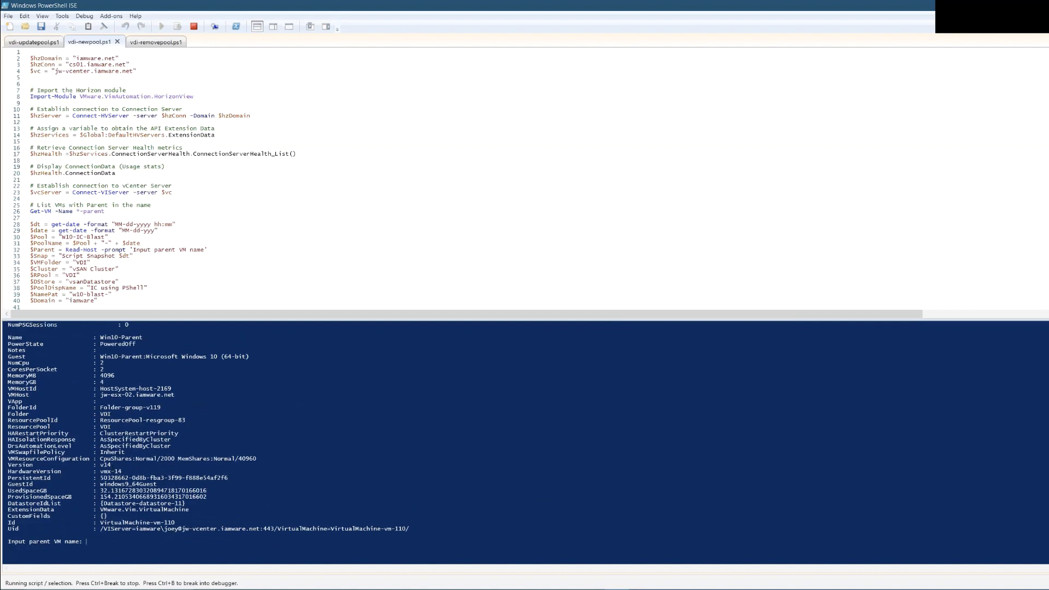
drag(96, 376, 143, 376)
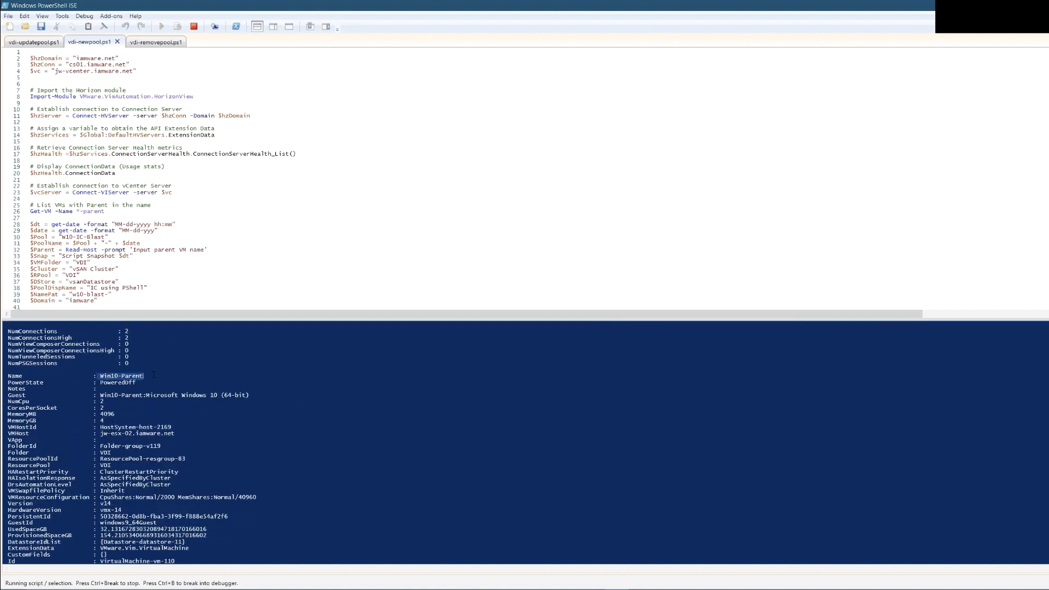
right_click(130, 384)
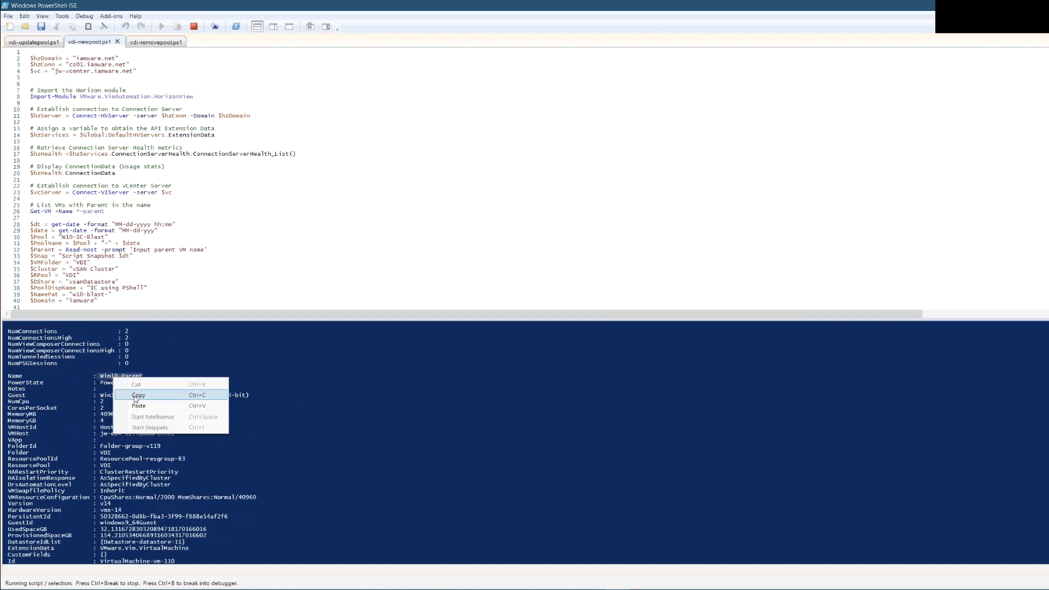
click(138, 395)
scroll(92, 503, down, 4)
right_click(91, 501)
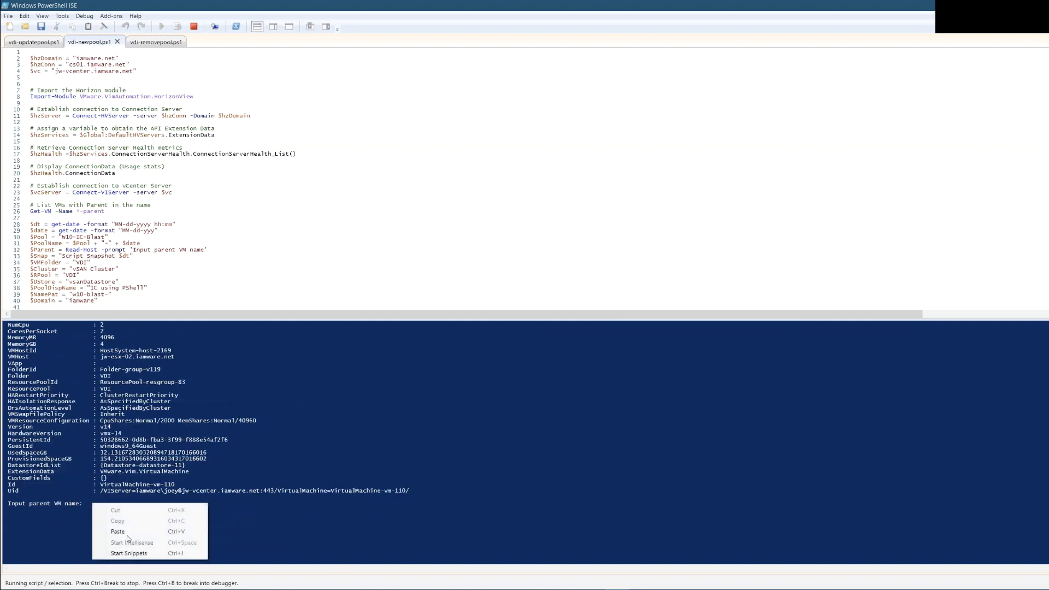
click(127, 535)
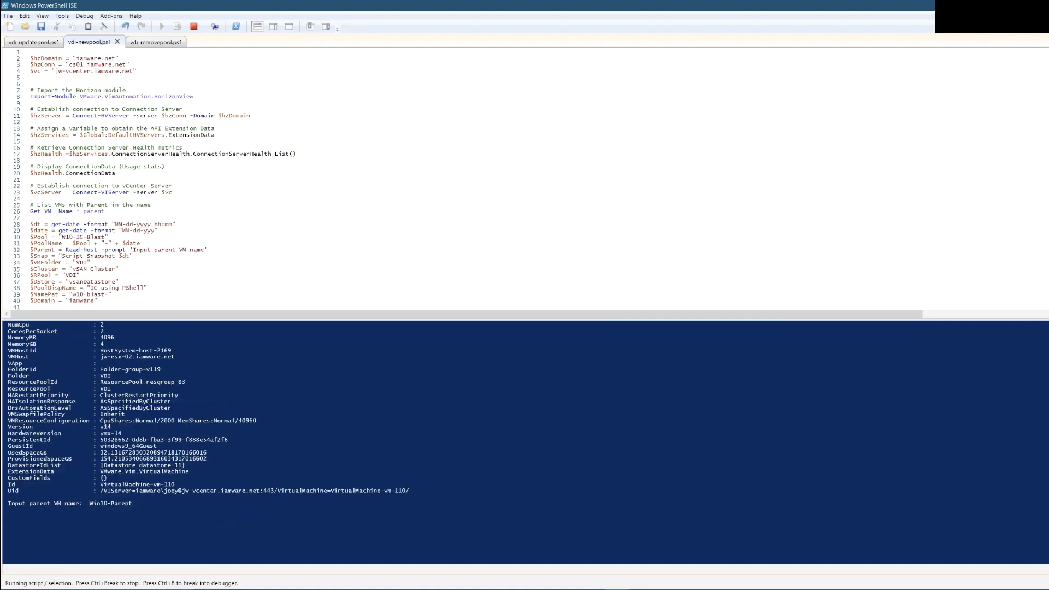
key(BackSpace)
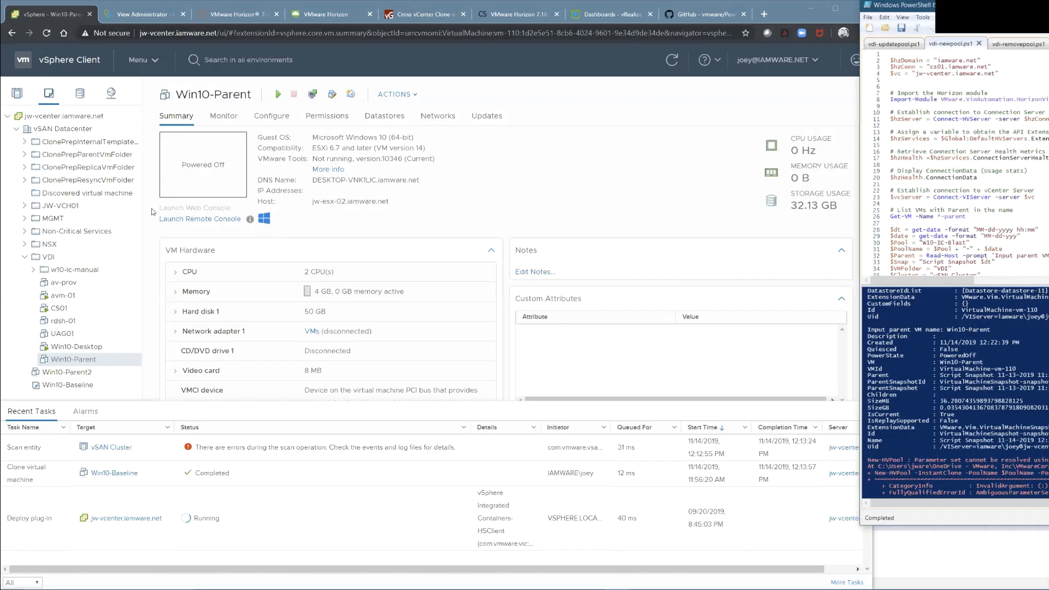
Step: Check the script-created snapshot in the snapshot manager of the Win10-Parent VM in vSphere Client
right_click(76, 361)
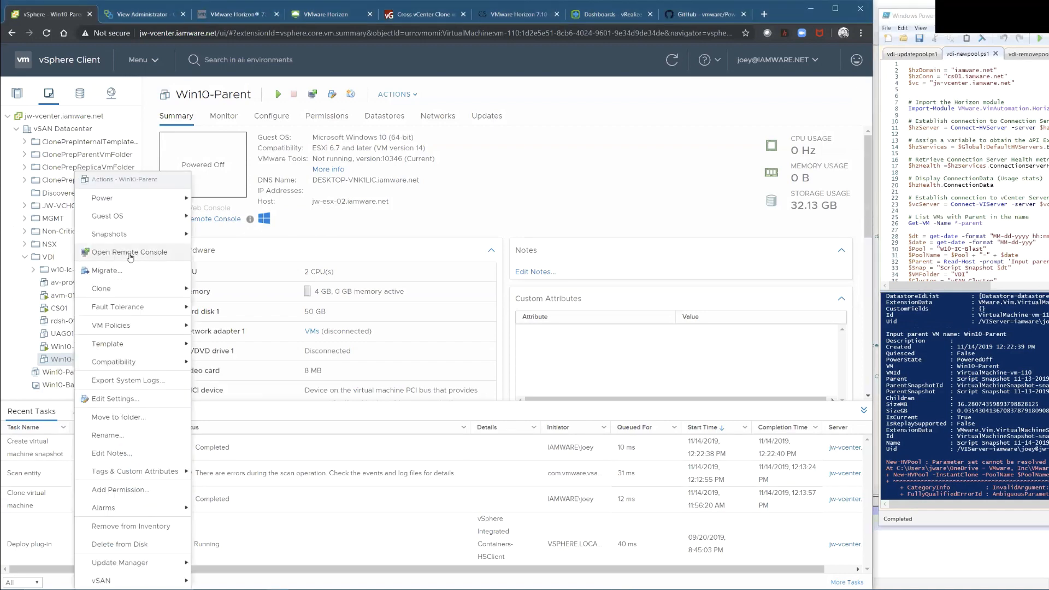
mouse_move(131, 235)
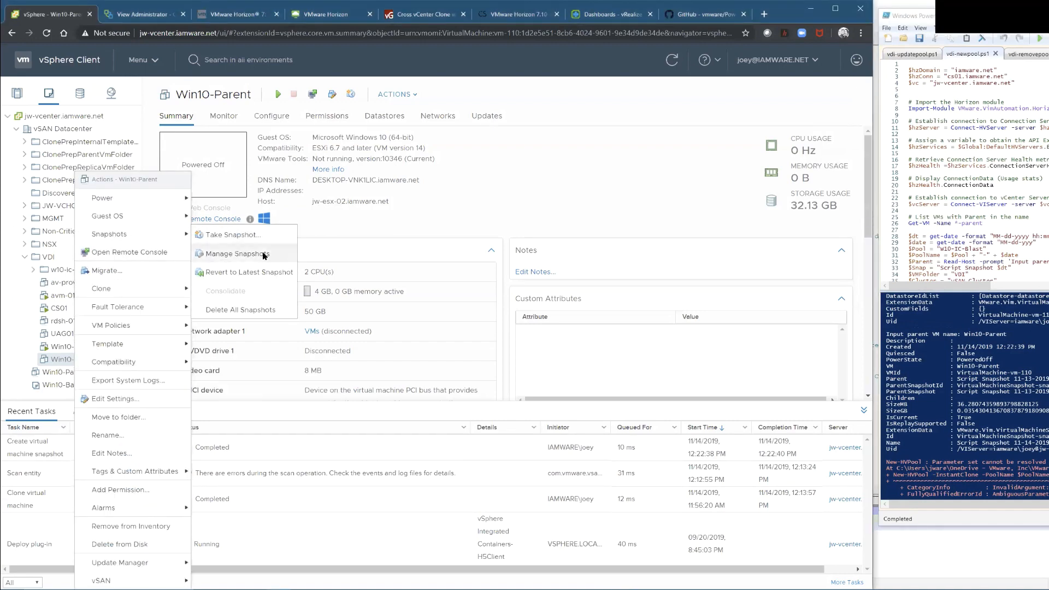
click(264, 254)
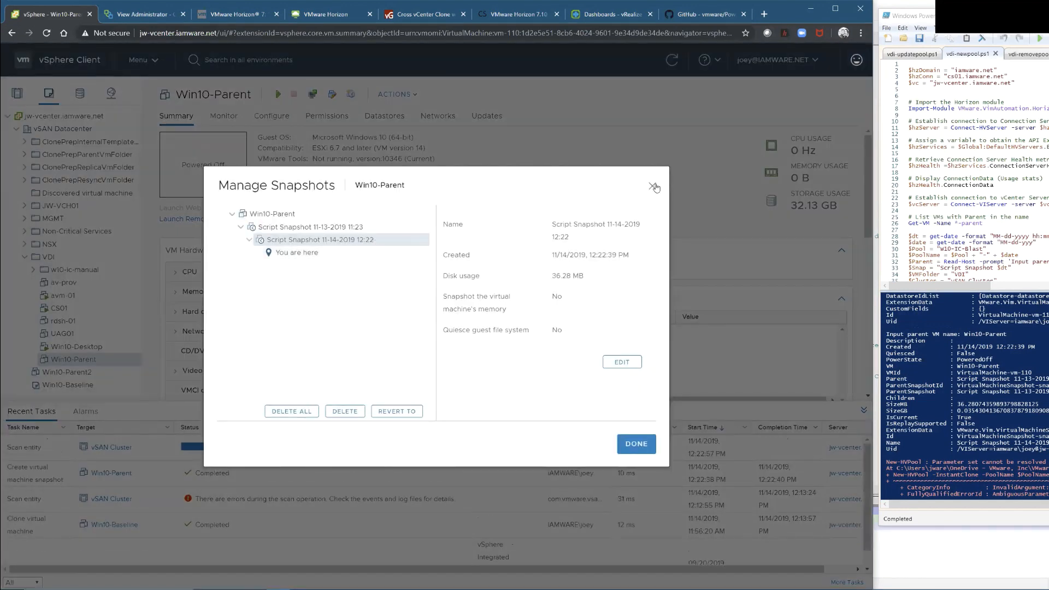
click(653, 186)
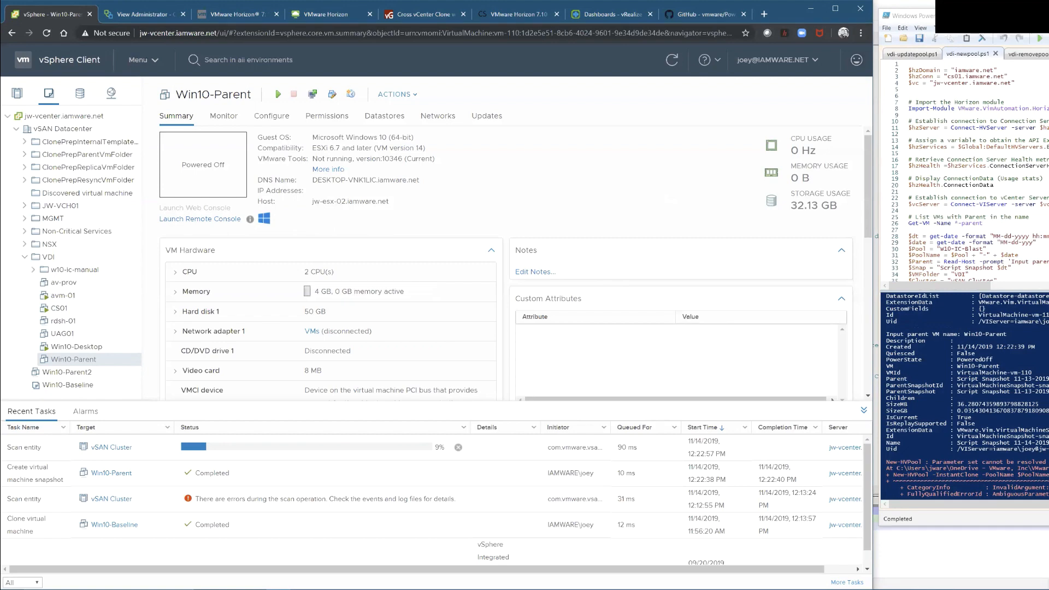
Step: Switch to PowerShell ISE, maximize its window and review the console output of the vdi-newpool.ps1 run
key(alt+Tab)
key(super+Up)
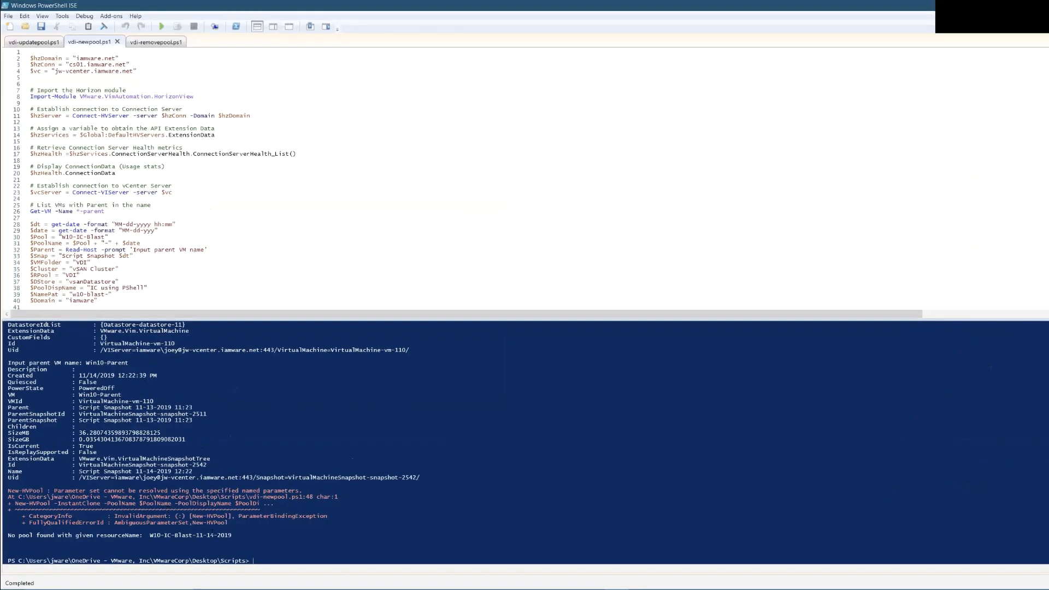
scroll(212, 532, up, 3)
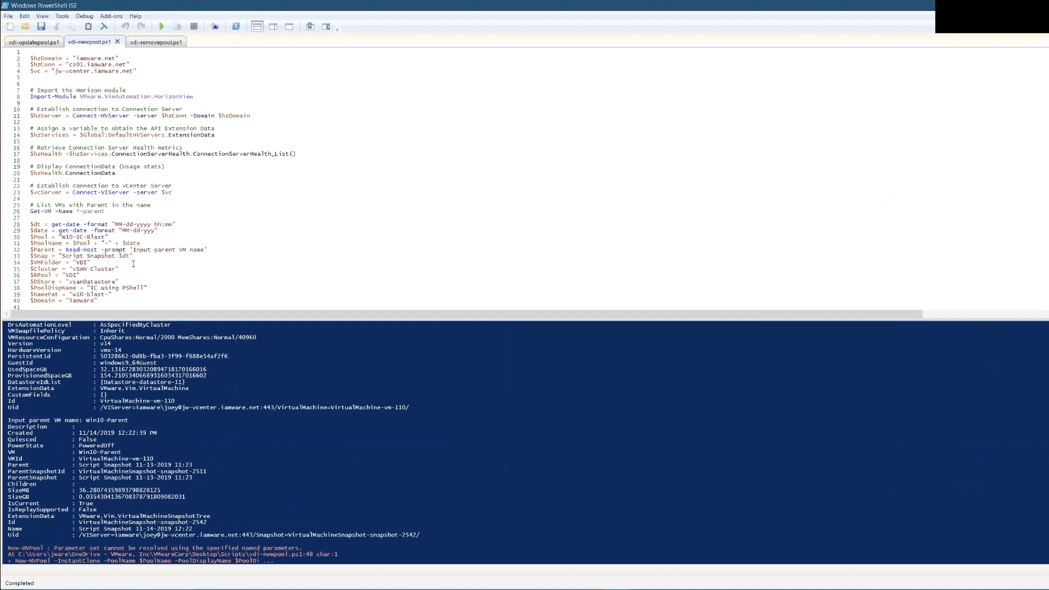
Step: Remove the -Minready 2, -MaximumCount 5, -SpareCount 1 and -MinimumCount 2 parameters from the New-HVPool command in vdi-newpool.ps1
scroll(133, 264, down, 4)
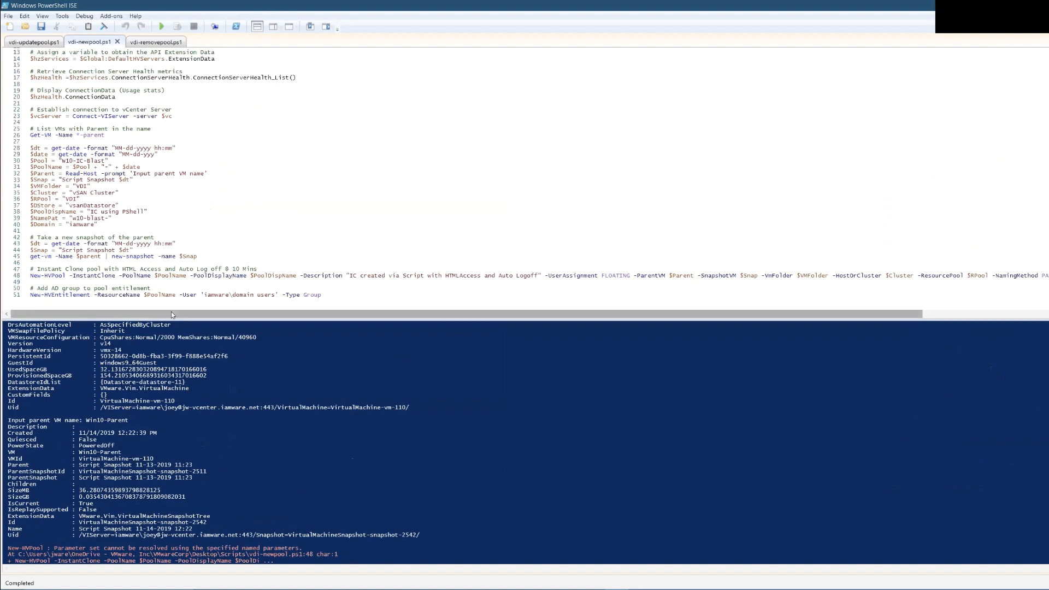
drag(172, 312, 634, 312)
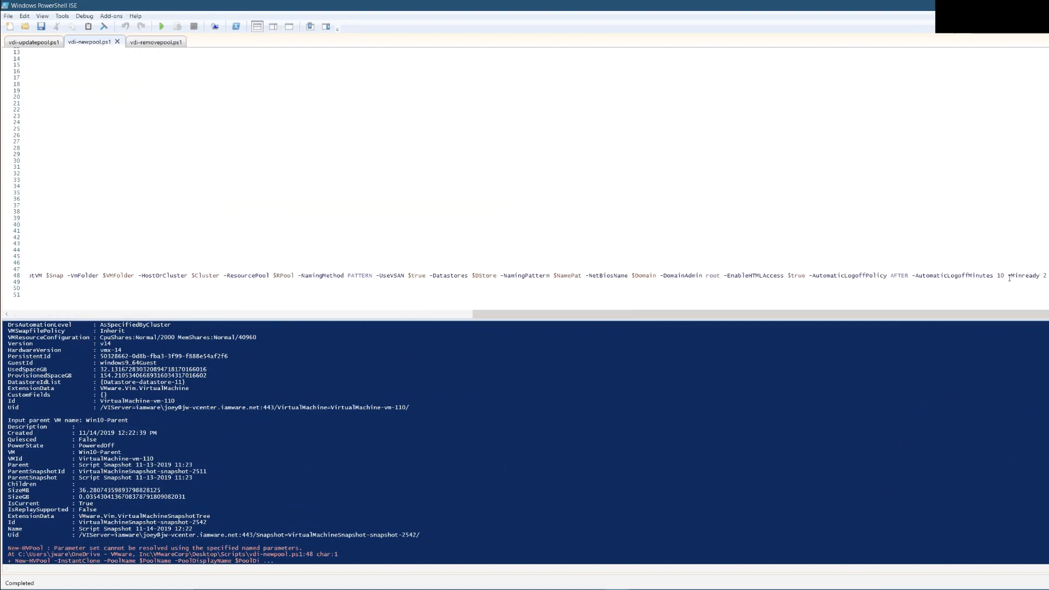
drag(1008, 276, 861, 280)
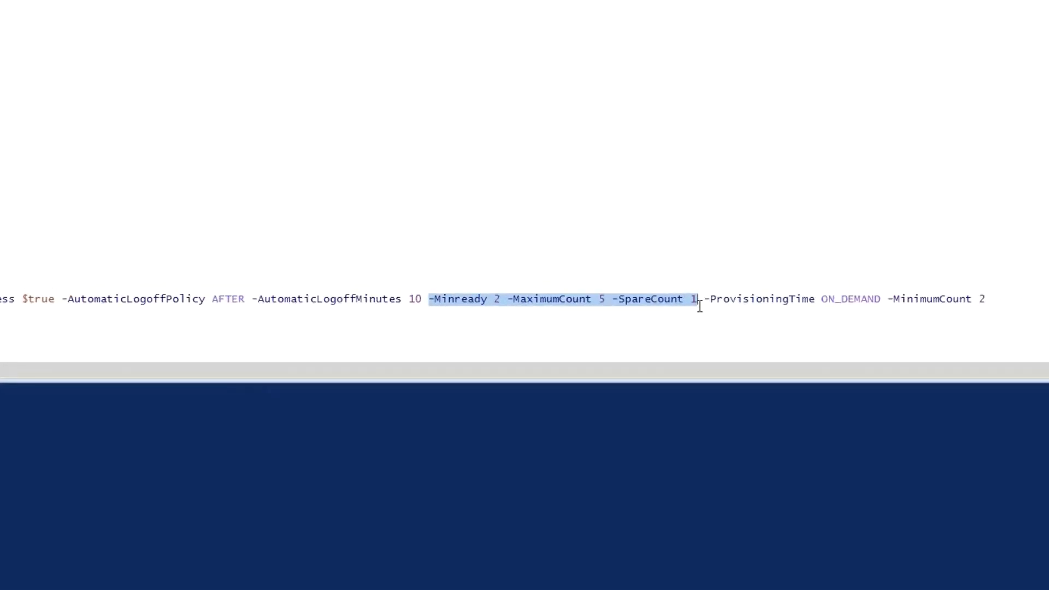
key(Delete)
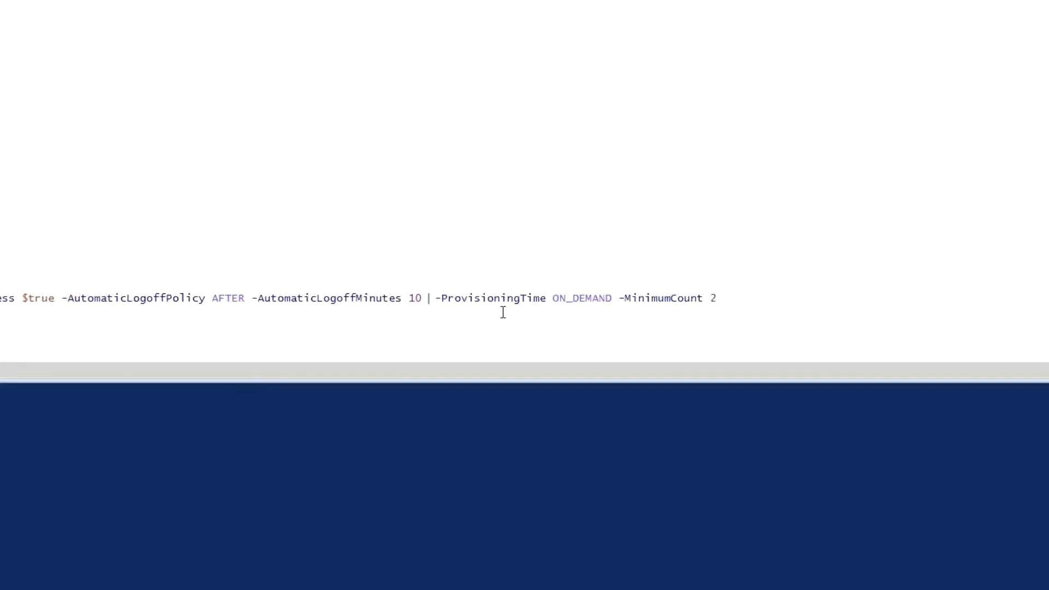
drag(612, 298, 729, 296)
key(Delete)
drag(457, 372, 426, 373)
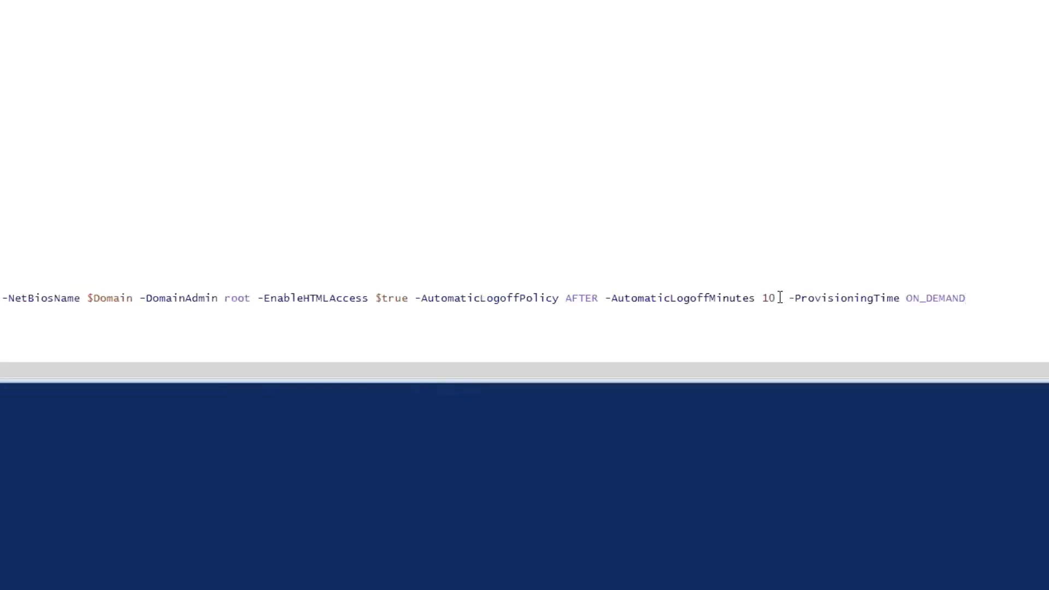
drag(594, 370, 589, 325)
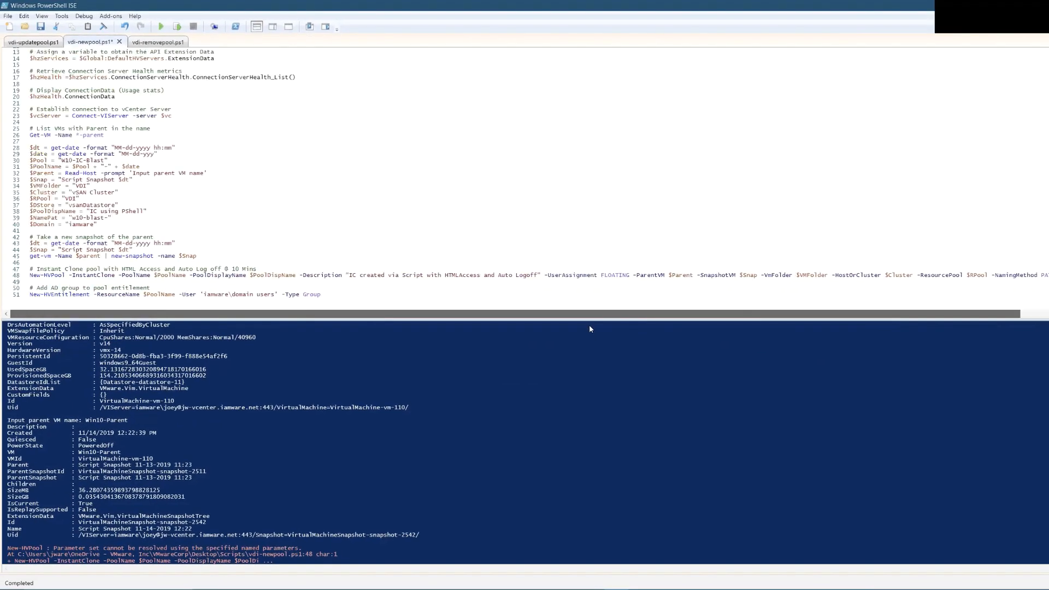
Step: Save the edited vdi-newpool.ps1 script, dismissing the prompt about saving on run
click(160, 26)
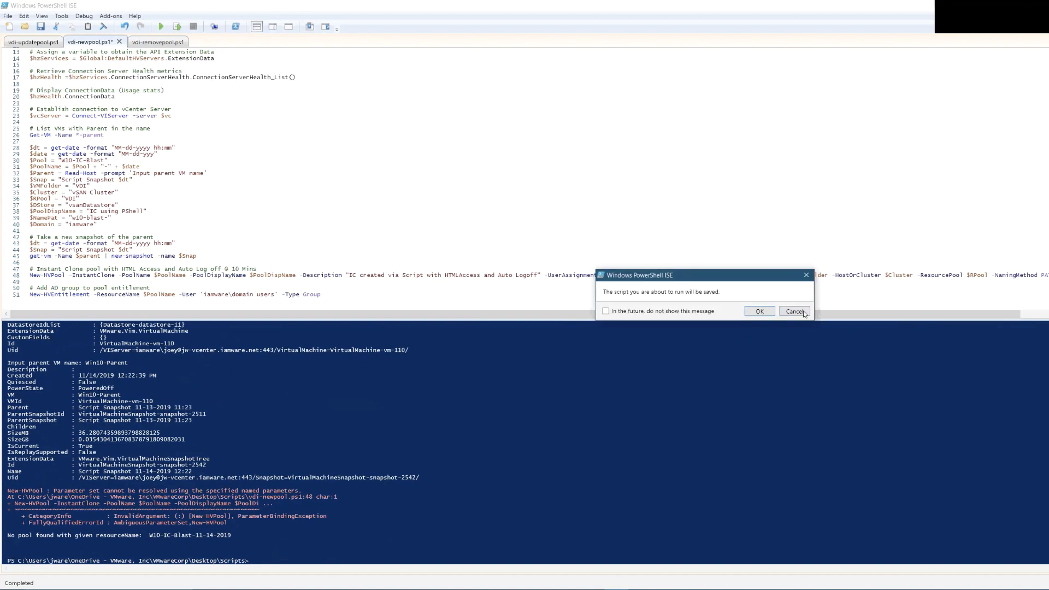
click(805, 313)
click(41, 30)
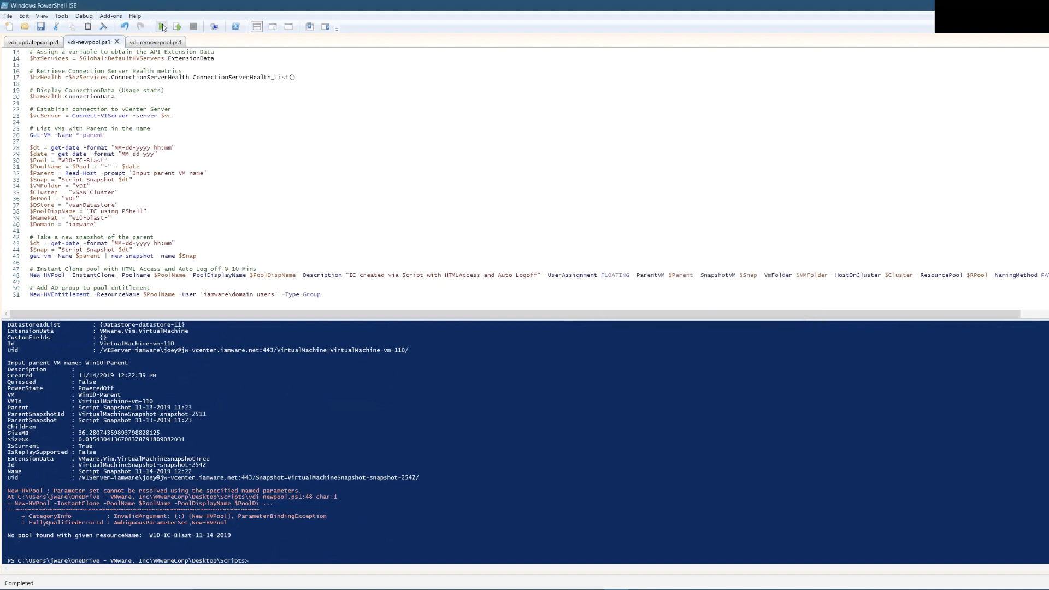
Step: Run the saved vdi-newpool.ps1 script again and authenticate with the account user name and password
click(163, 28)
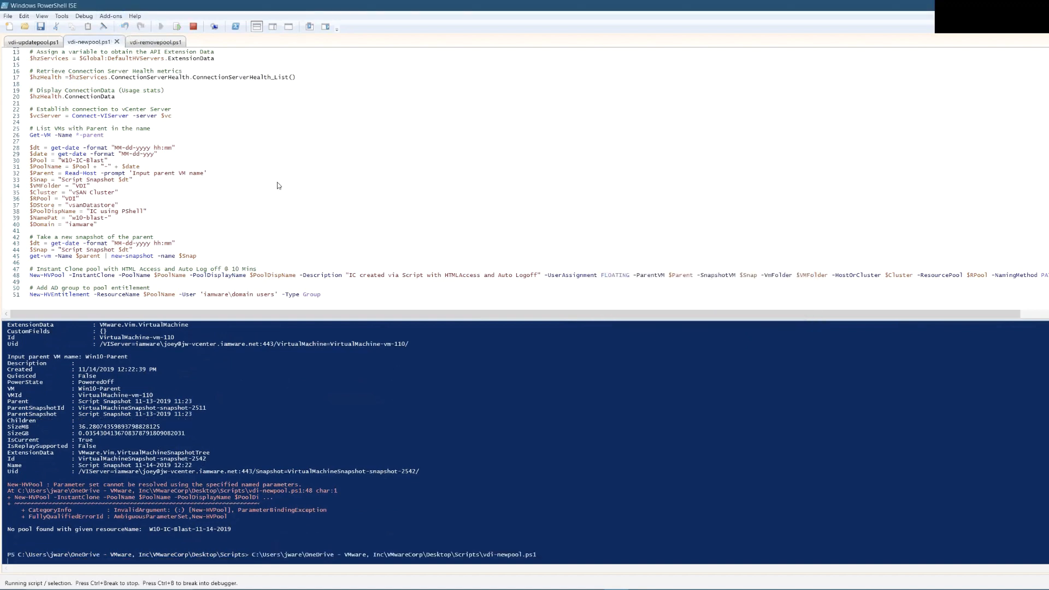
text(joey)
key(Tab)
text(*********)
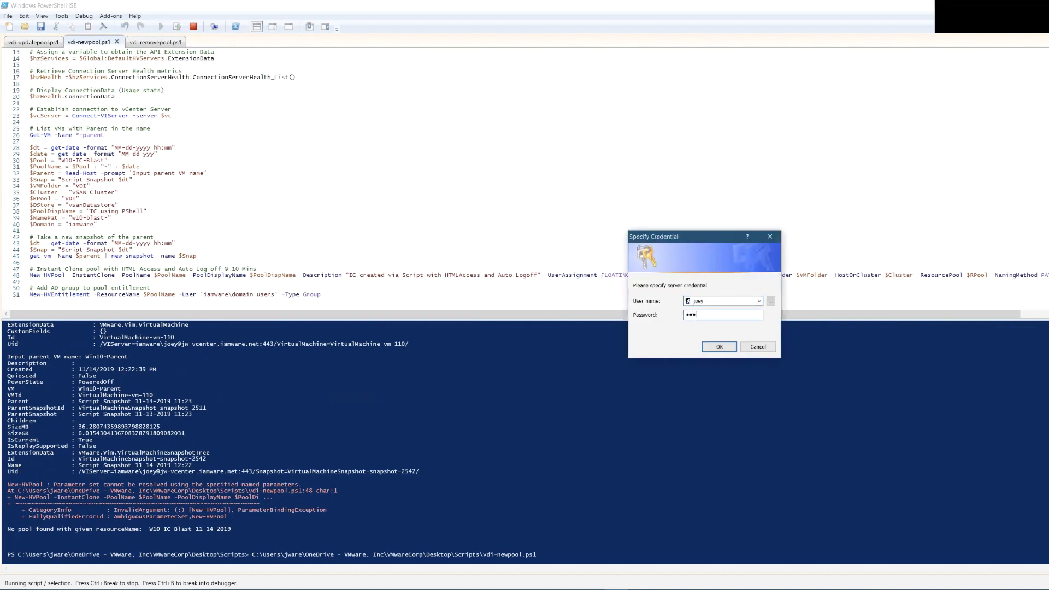
key(Return)
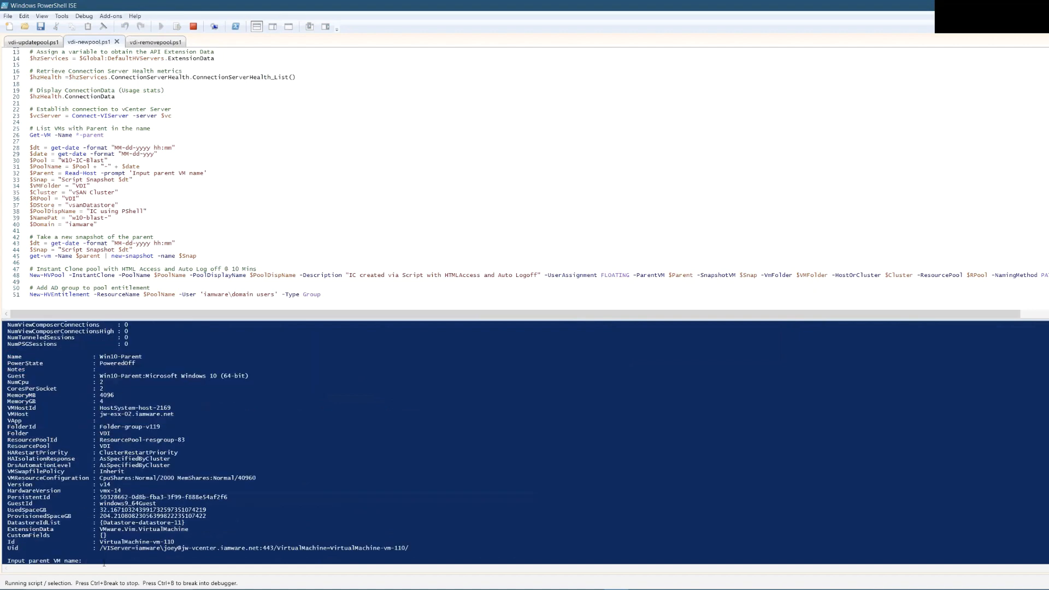
Step: Supply Win10-Parent as the parent VM name requested by the running vdi-newpool.ps1 script
click(105, 562)
text(Win10-Parent)
key(Return)
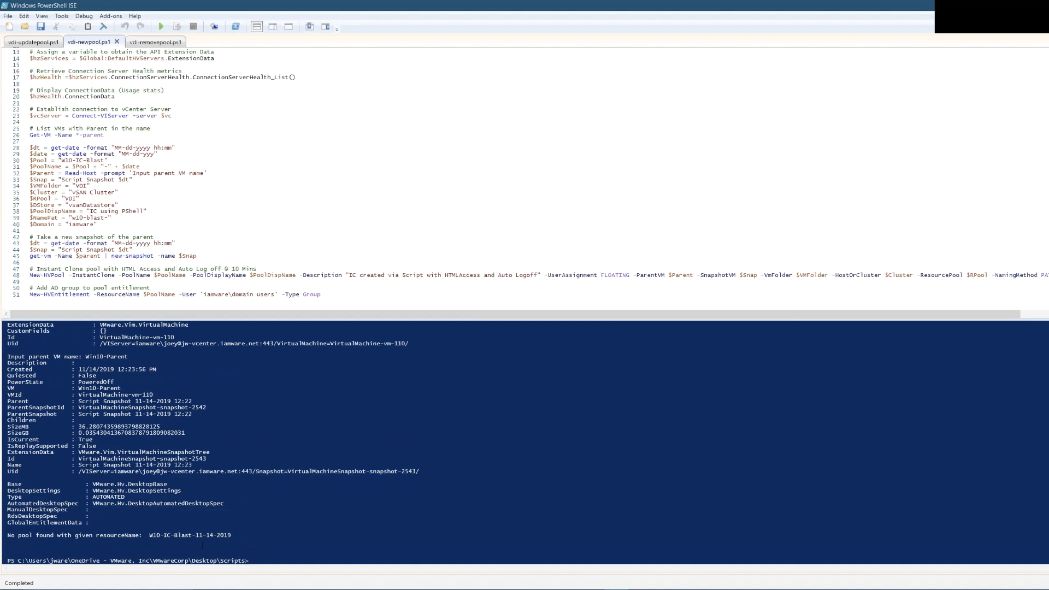
Step: Select the whole New-HVEntitlement command at the end of vdi-newpool.ps1
click(171, 243)
scroll(161, 267, down, 2)
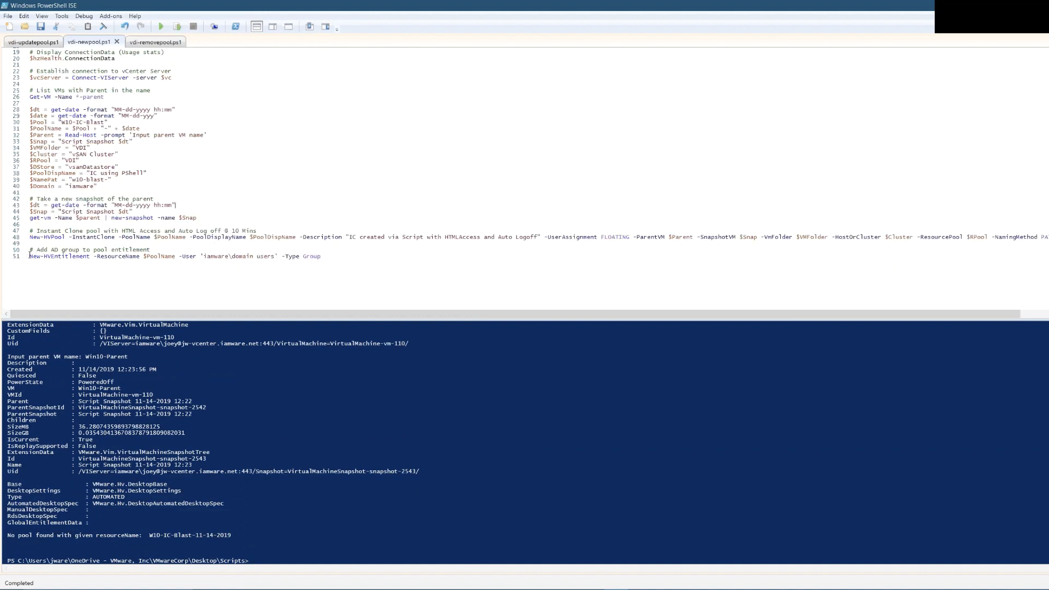
drag(29, 255, 321, 257)
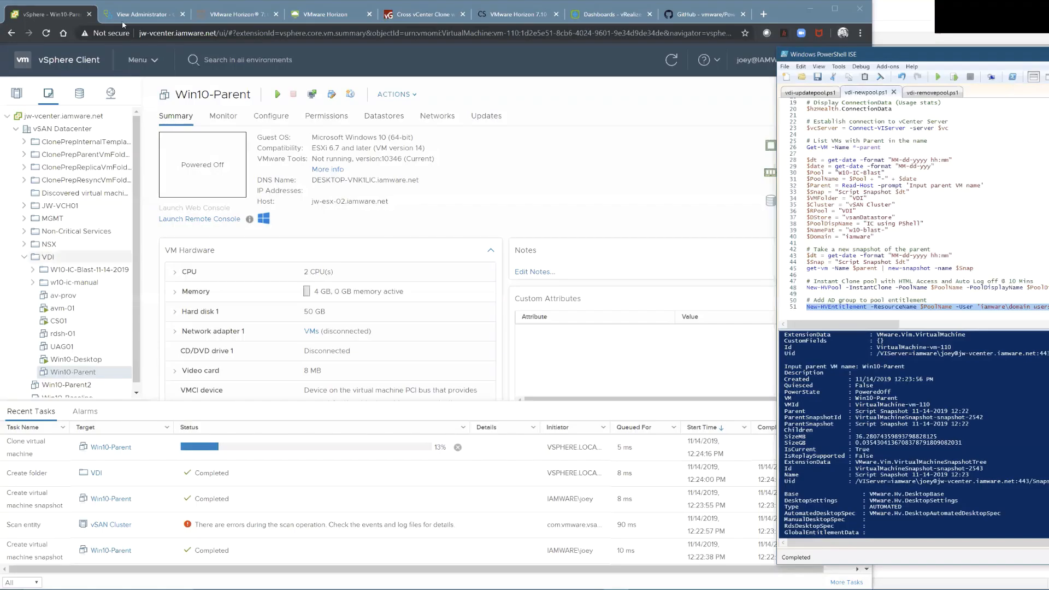
Step: Switch to Horizon Administrator, refresh the desktop pools, widen the ID column and select the W10-IC-Blast-11-14-2019 pool
click(132, 14)
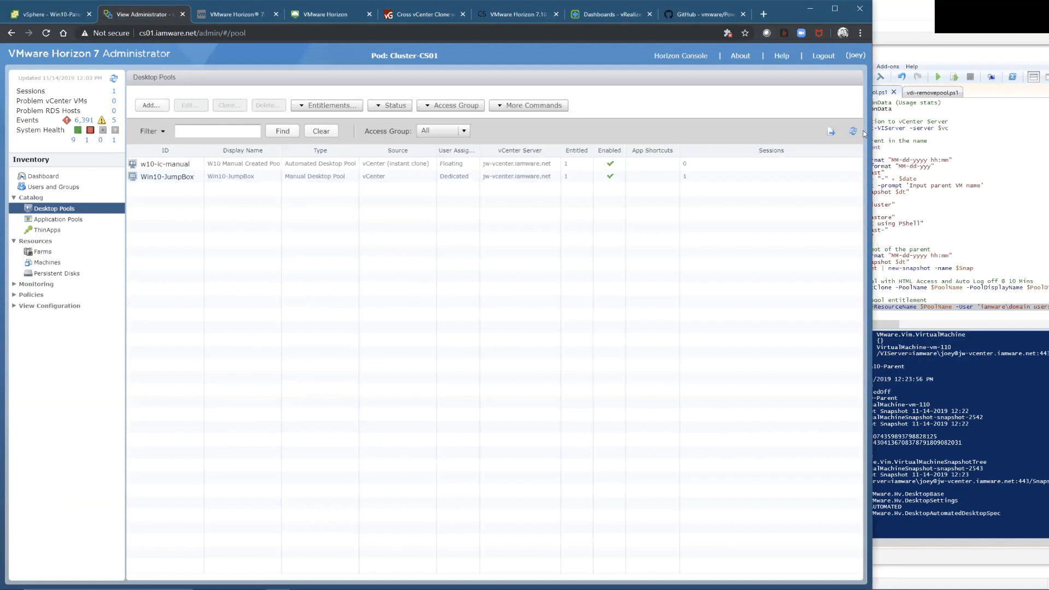
click(854, 131)
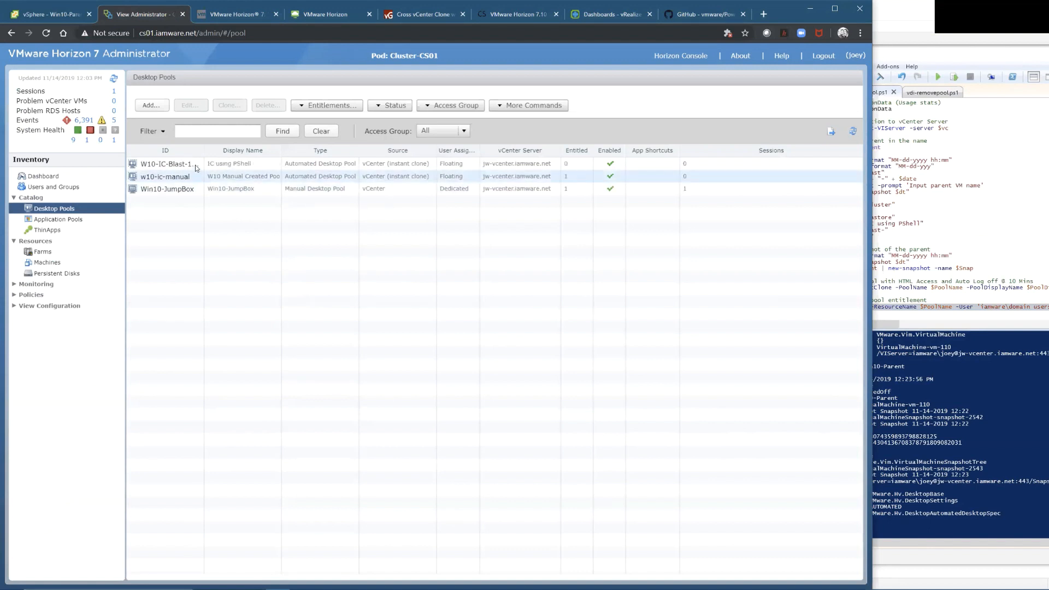
drag(205, 150, 284, 157)
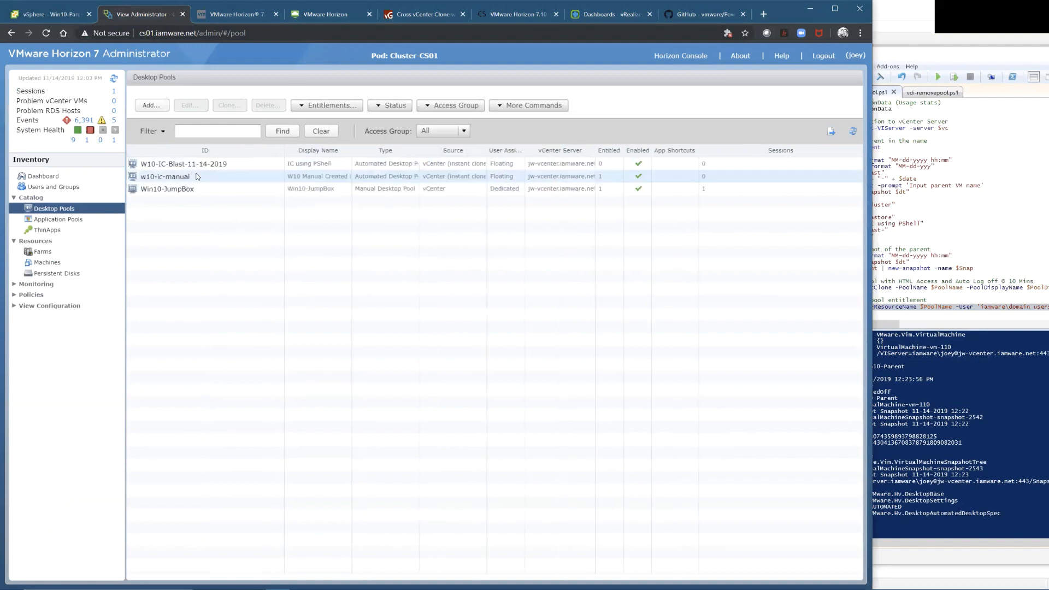
click(211, 165)
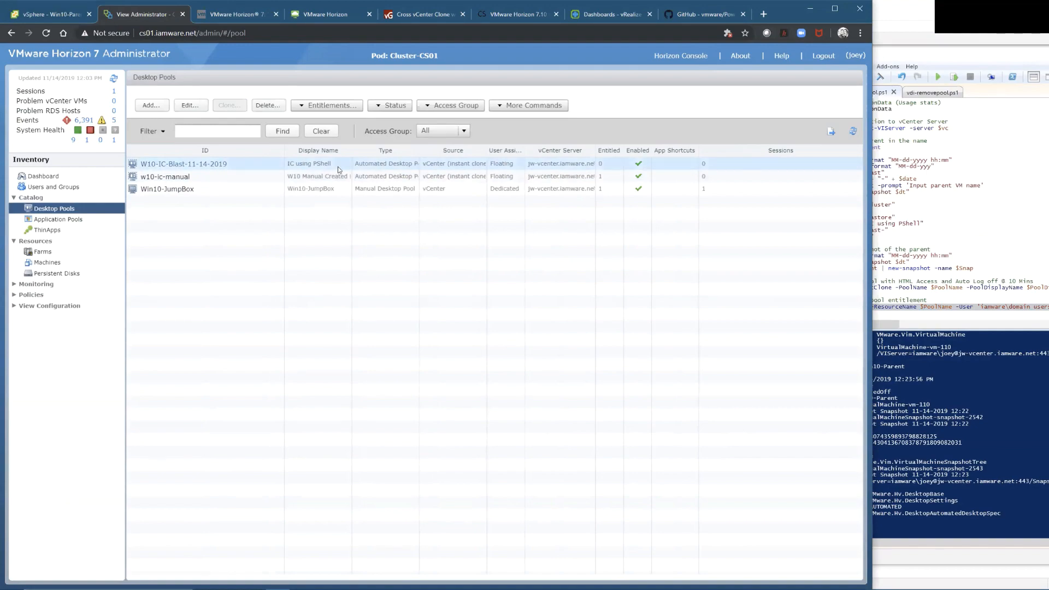
Step: Back in PowerShell ISE, run only the selected New-HVEntitlement command and highlight the earlier pool lookup message in the console
click(1010, 388)
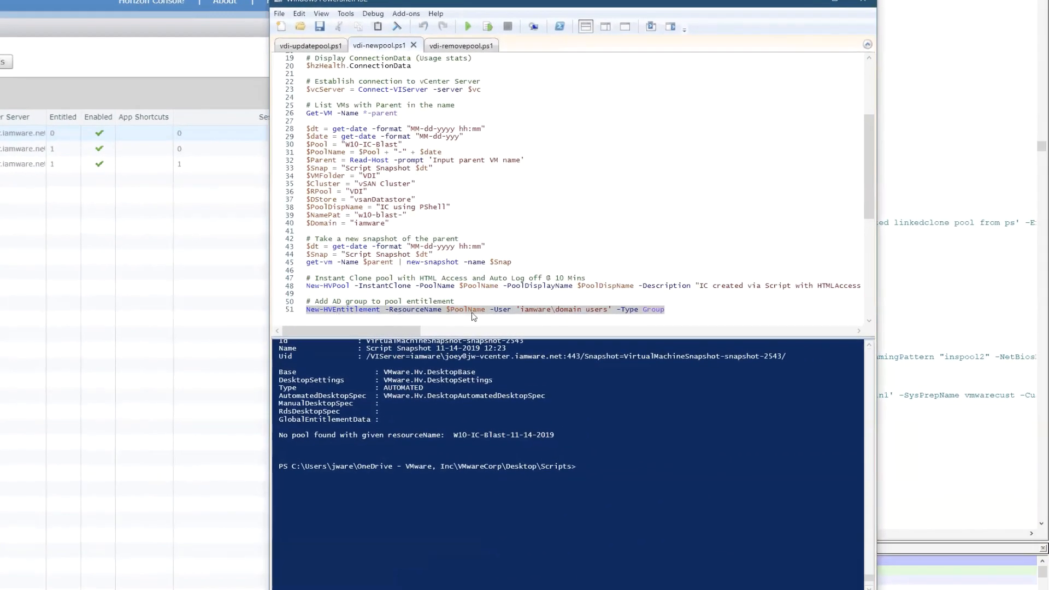
scroll(510, 312, down, 1)
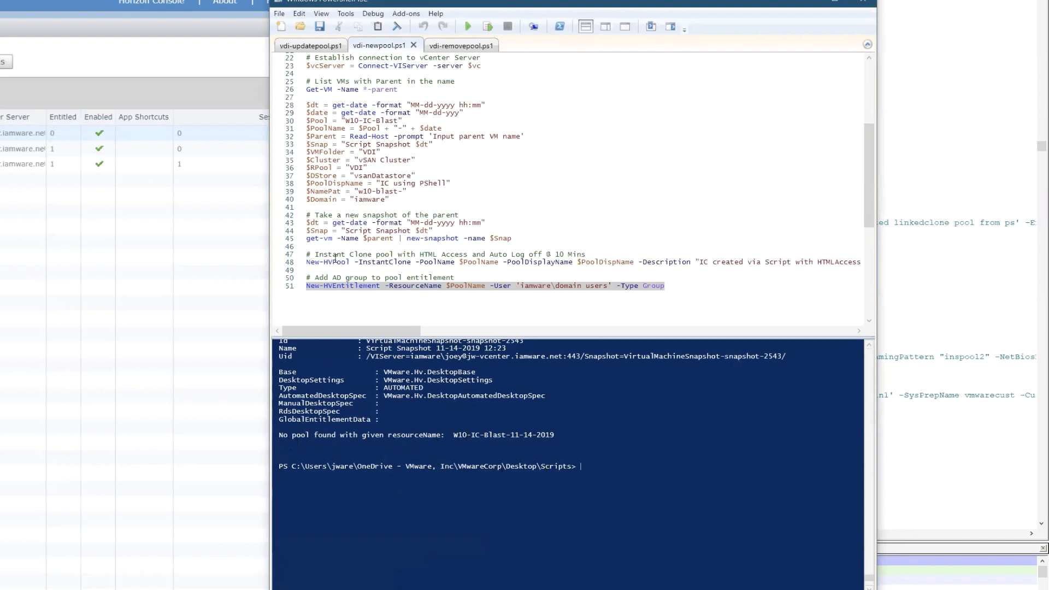
click(487, 27)
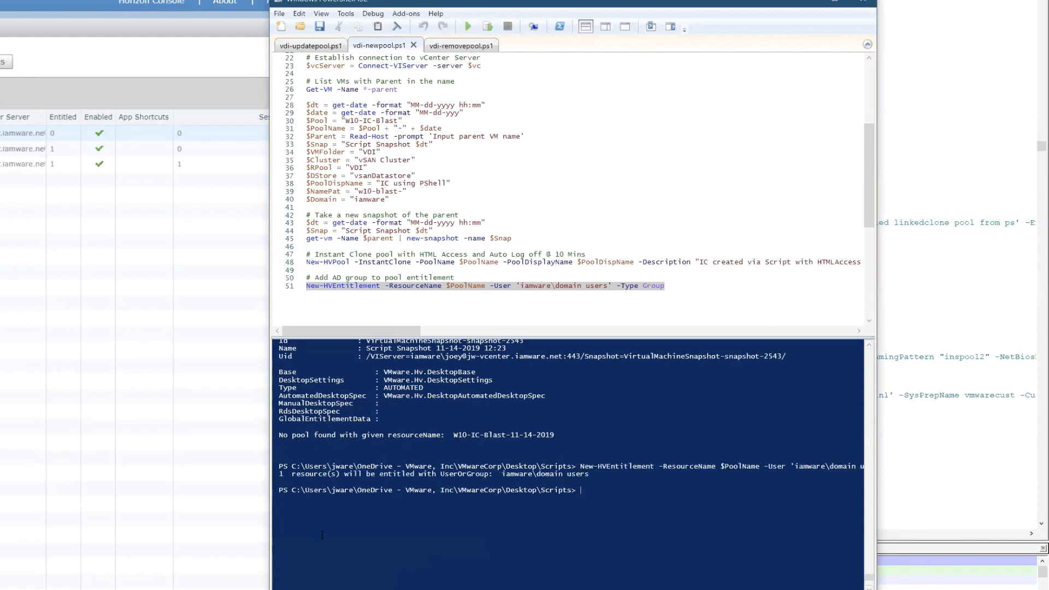
drag(279, 435, 445, 435)
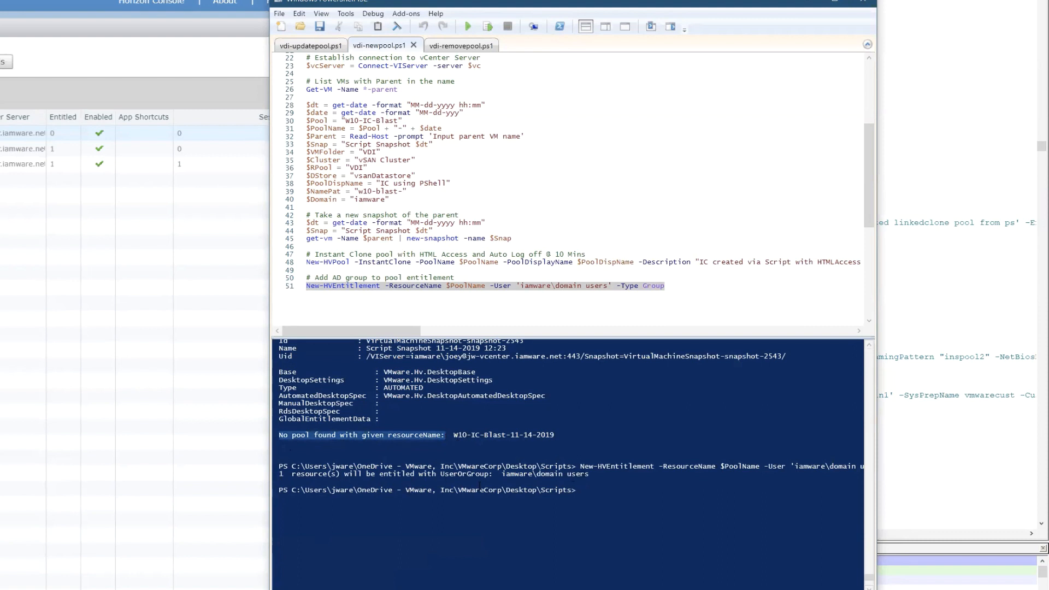
Step: Check the desktop pools in Horizon Administrator against the final parameters of the New-HVPool command in vdi-newpool.ps1
click(77, 97)
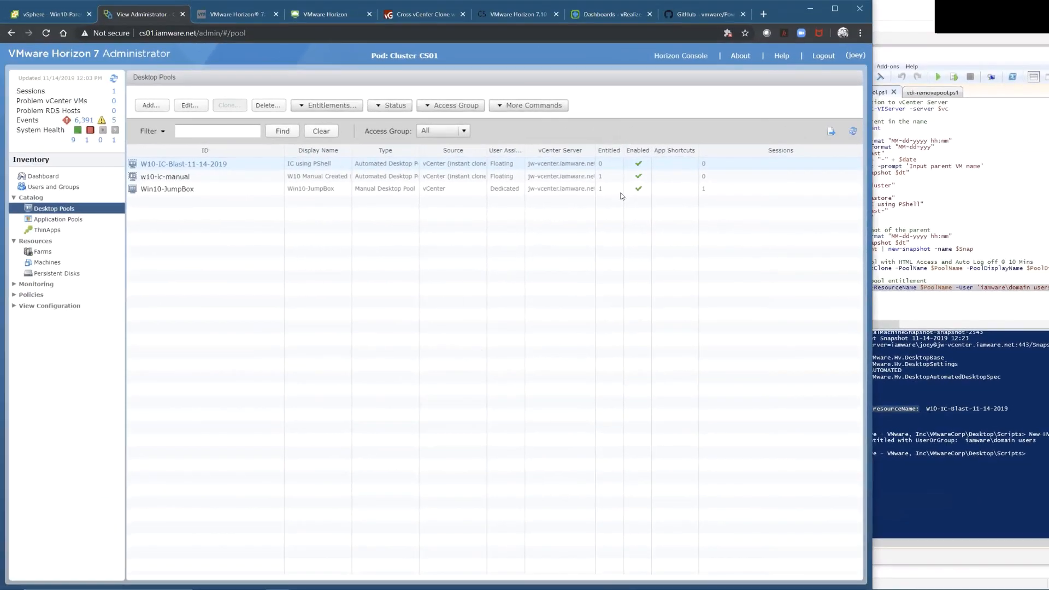
drag(891, 324, 541, 313)
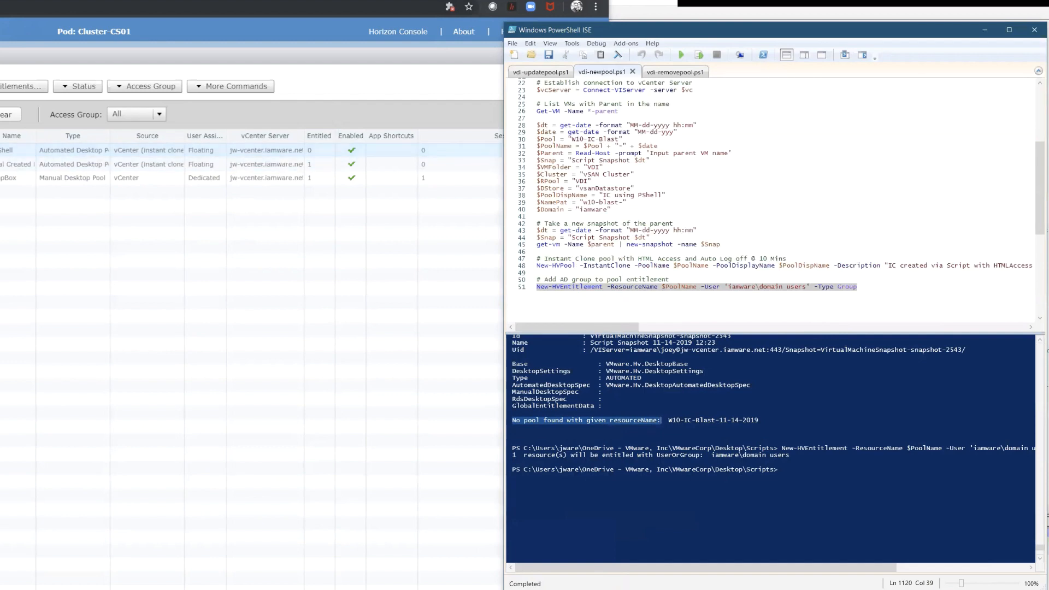
click(7, 150)
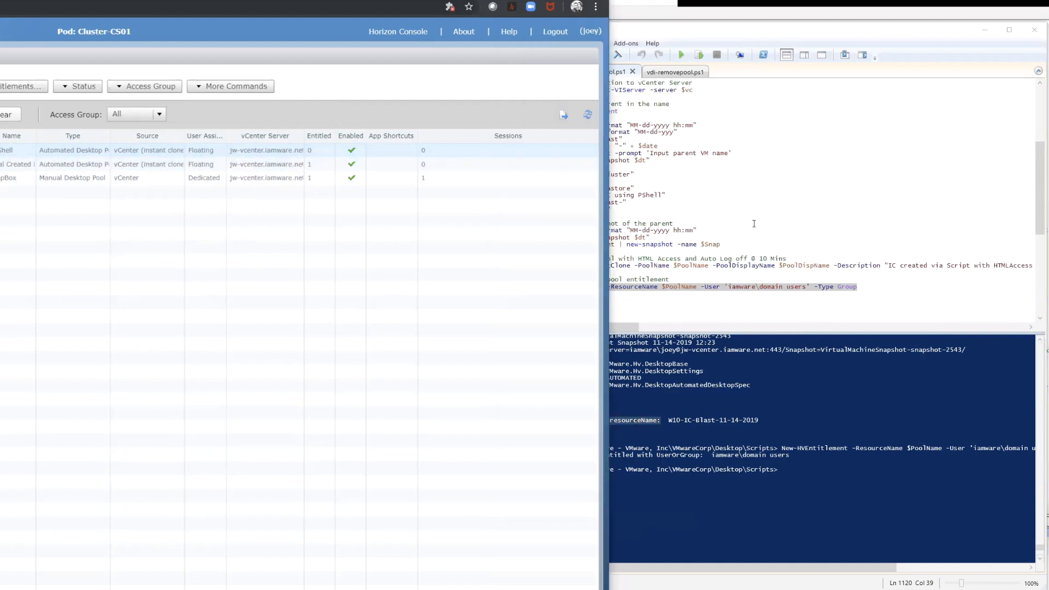
drag(616, 326, 1031, 323)
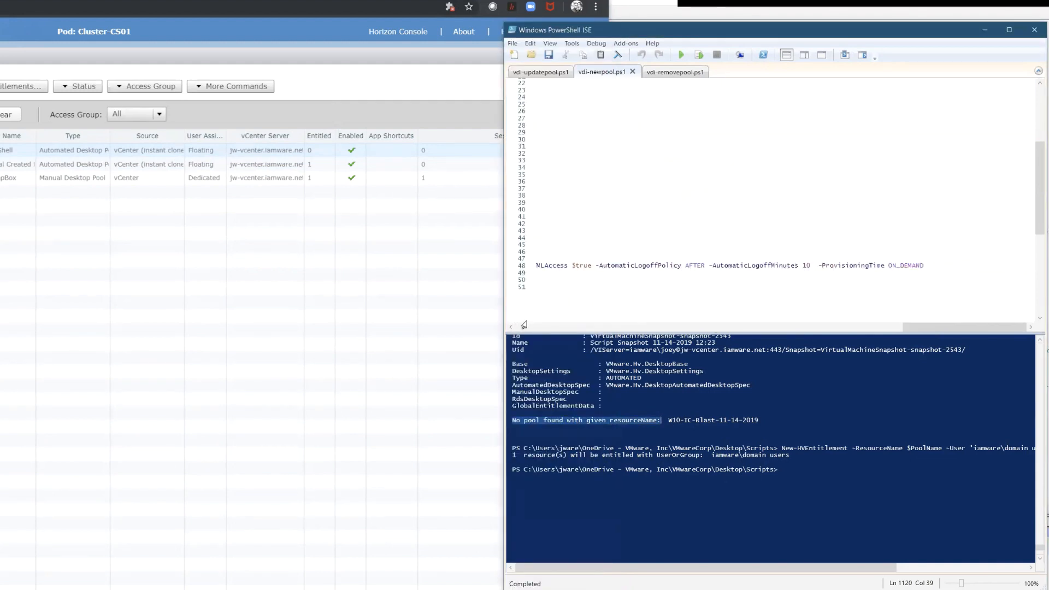
click(528, 328)
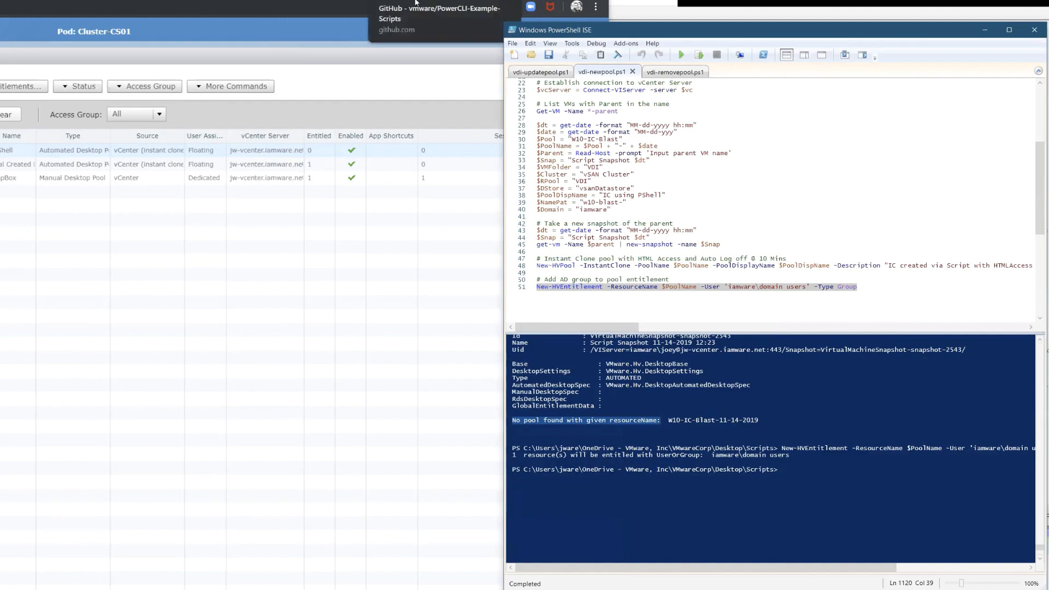
Step: Browse the Modules folder of the PowerCLI-Example-Scripts repository on GitHub, and review the module import lines in vdi-newpool.ps1
click(454, 7)
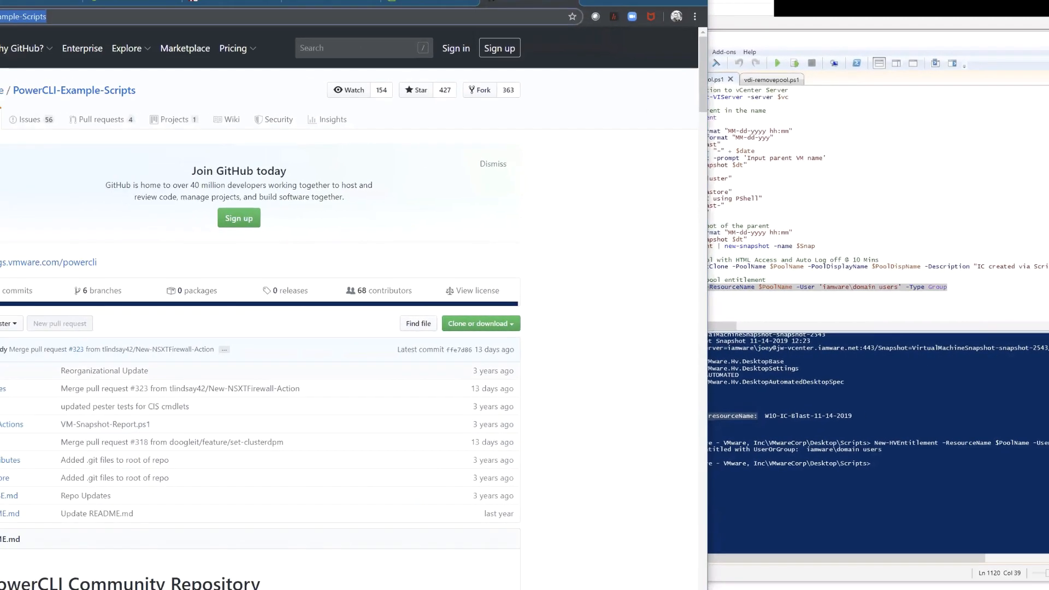
click(2, 389)
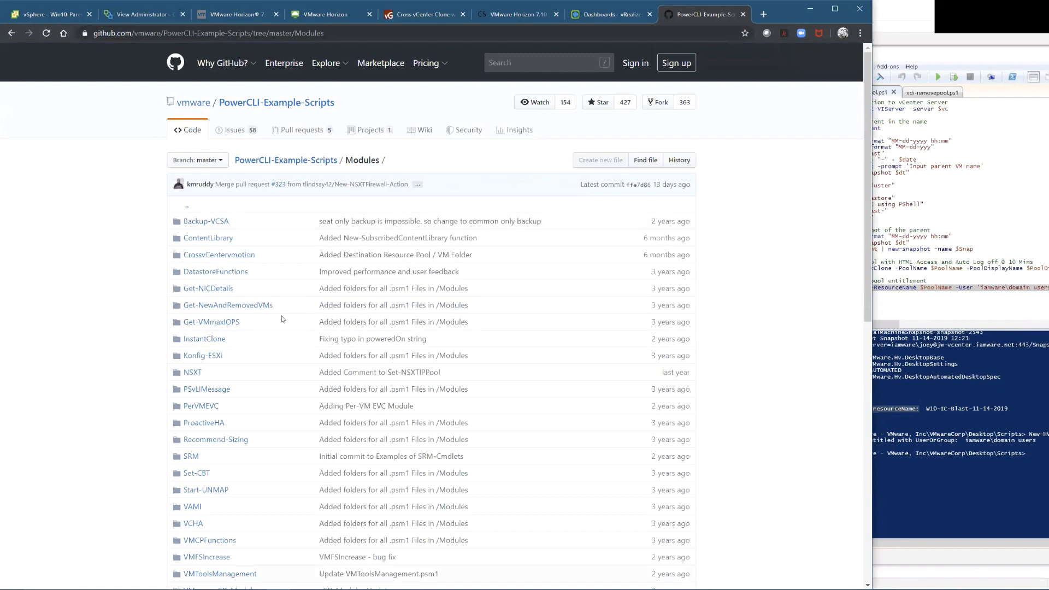
scroll(162, 448, down, 3)
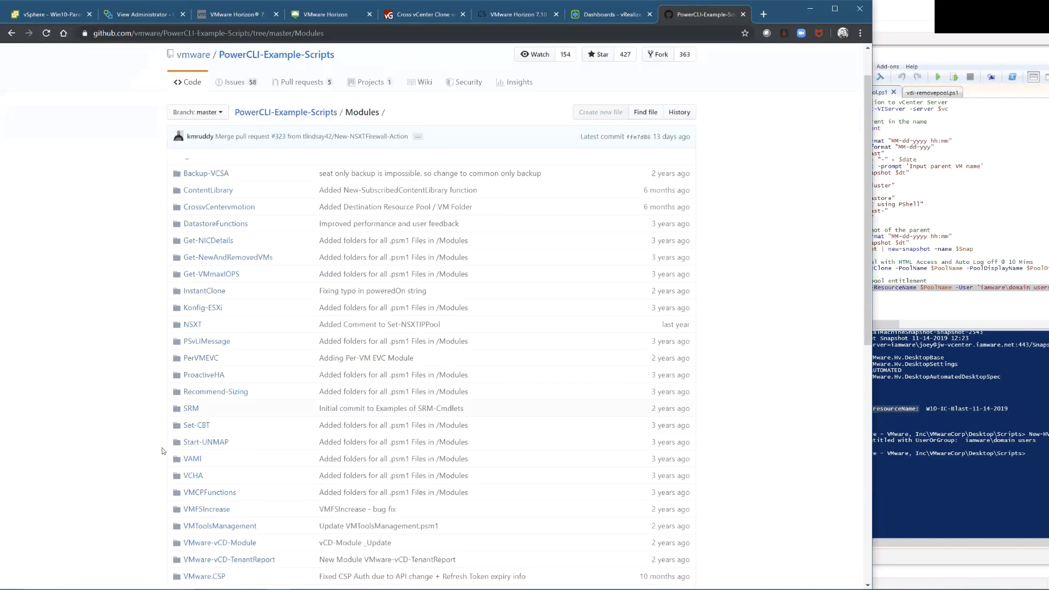
scroll(162, 447, down, 1)
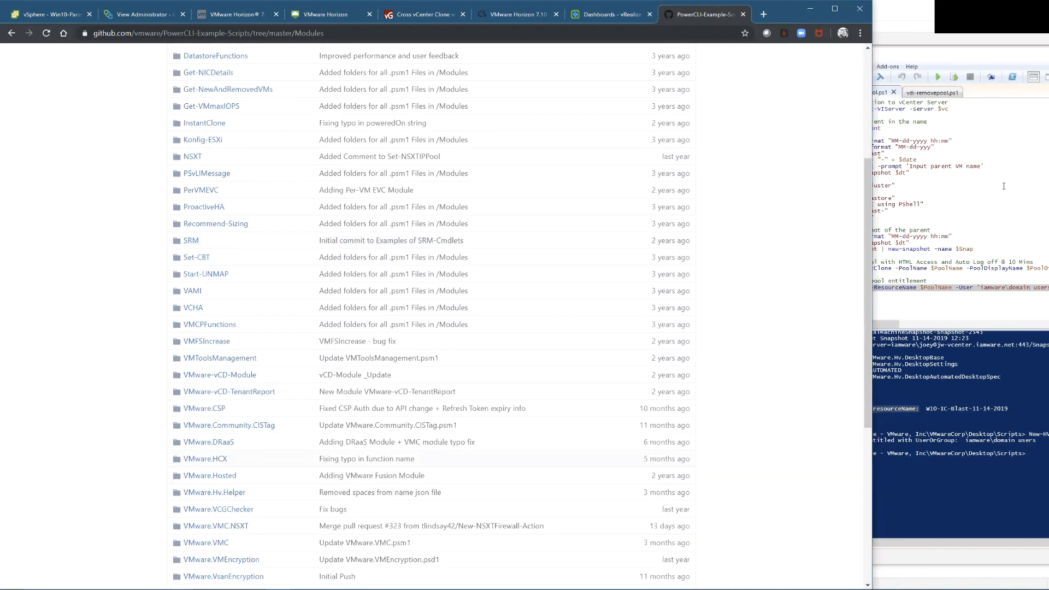
click(1030, 174)
scroll(978, 189, up, 6)
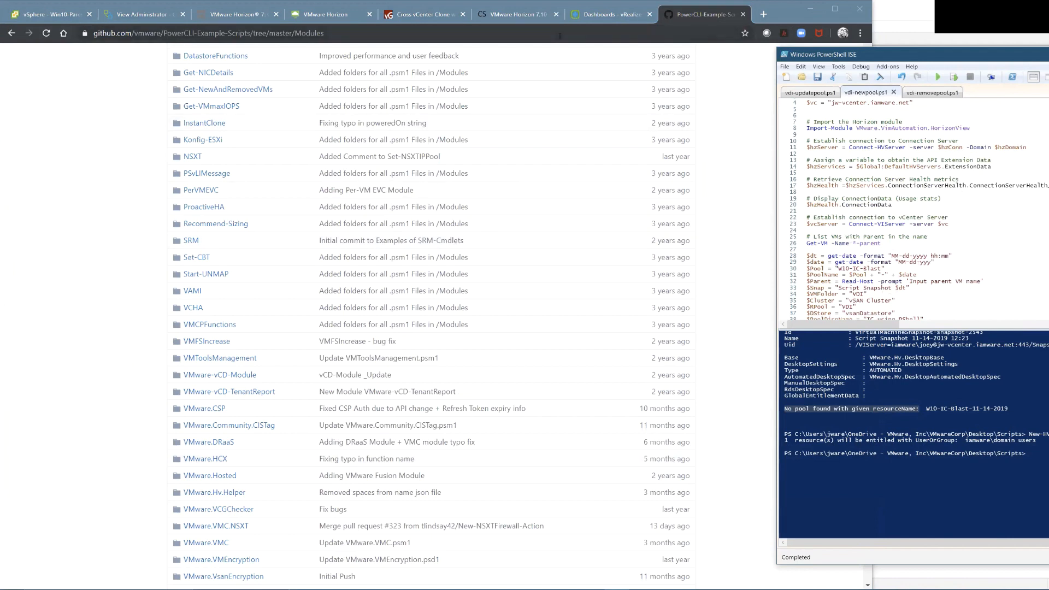
Step: Select the web address of the PowerCLI-Example-Scripts Modules page on GitHub
click(542, 31)
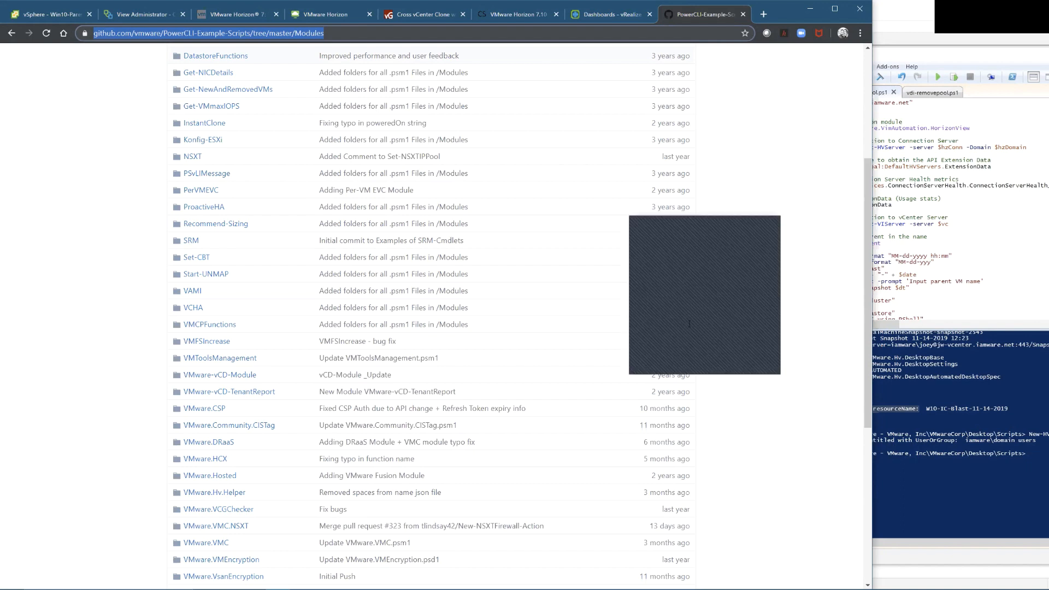
click(692, 360)
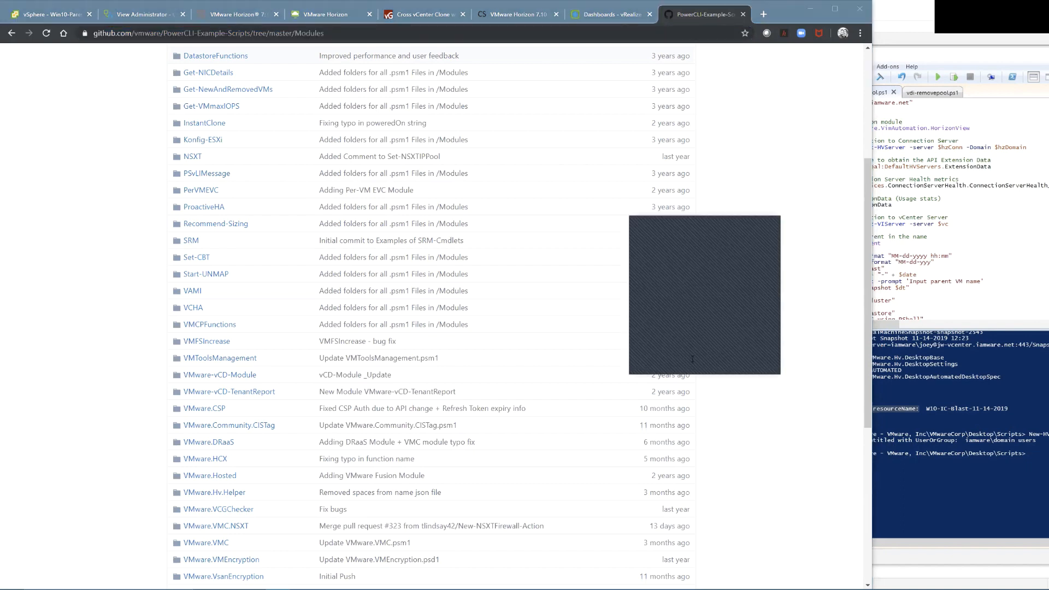
click(721, 224)
Step: Switch to PowerShell ISE and show the vdi-updatepool.ps1 script
click(953, 55)
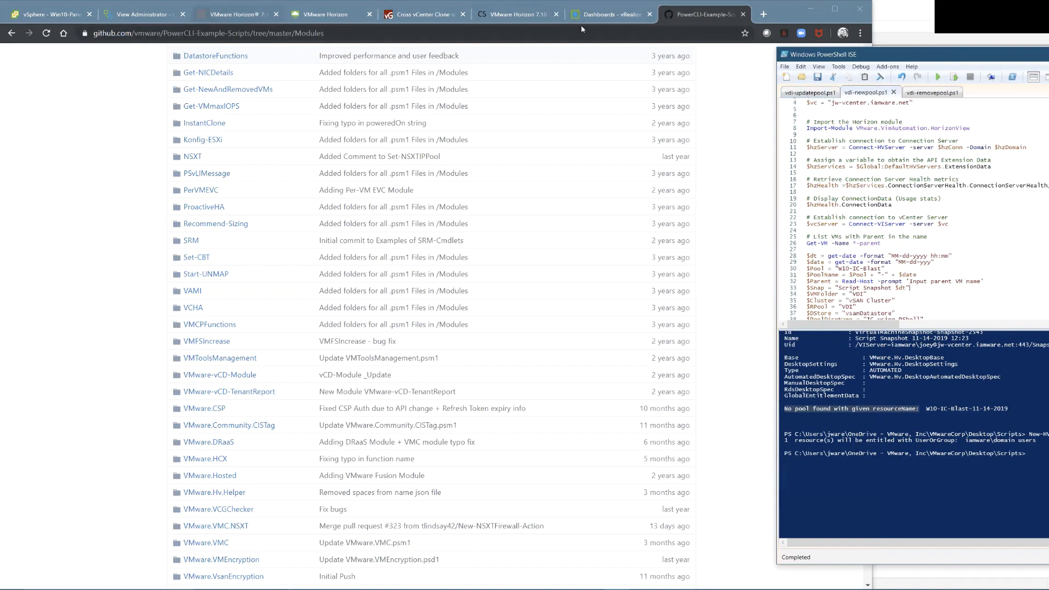
click(798, 94)
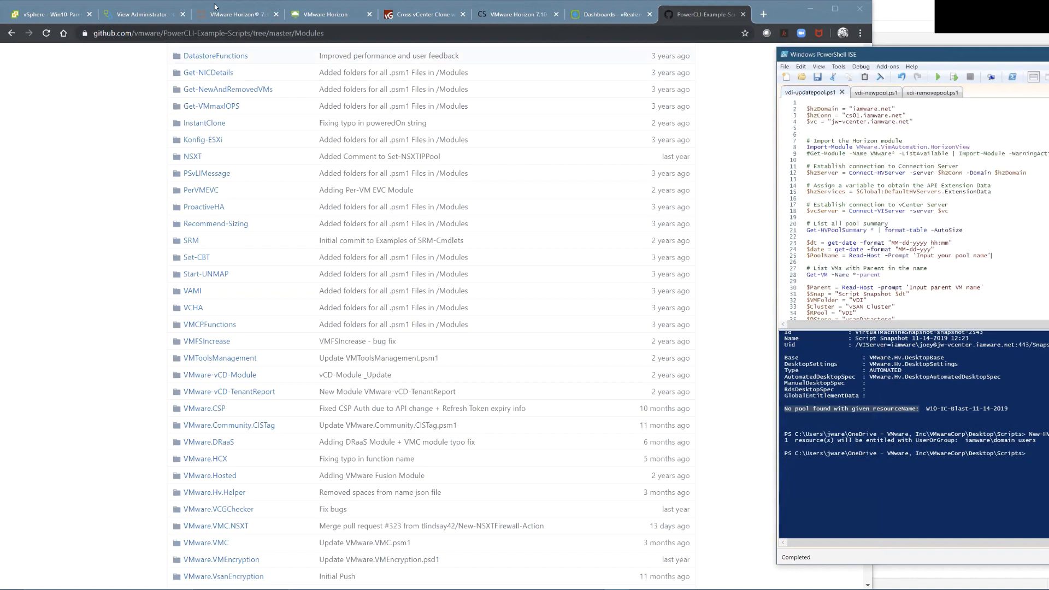
Step: In vSphere Client, expand the ClonePrep internal template, parent VM and replica VM folders, and widen the inventory to show full names
click(49, 14)
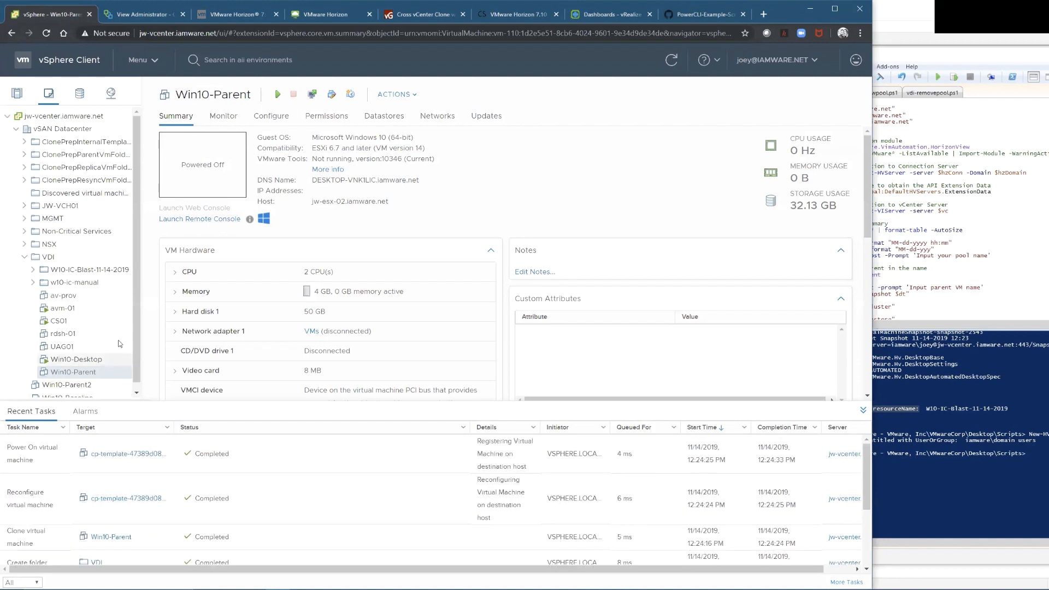
click(24, 141)
click(29, 195)
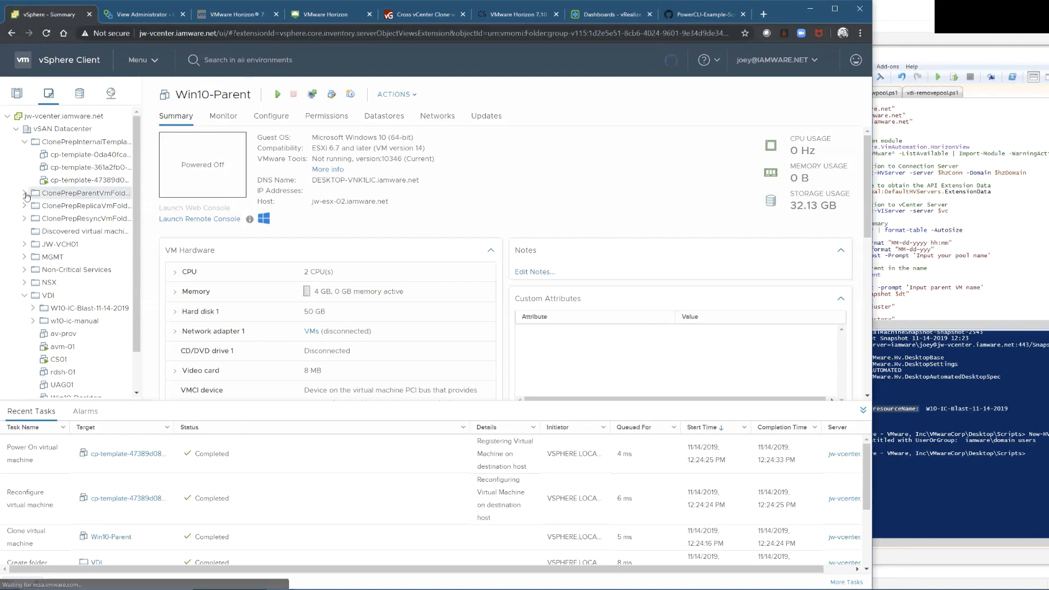
click(24, 195)
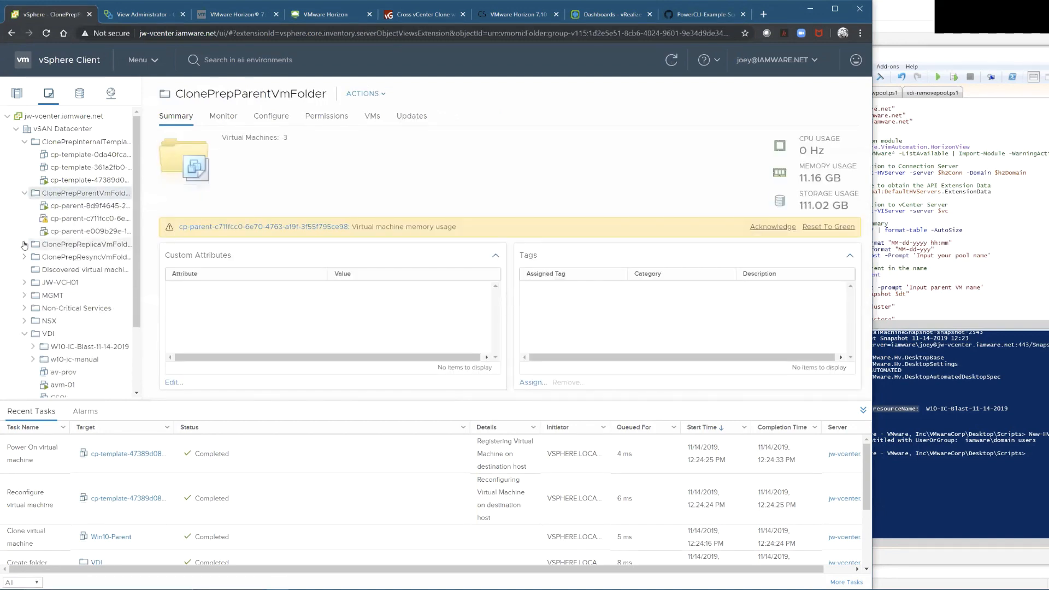
click(24, 244)
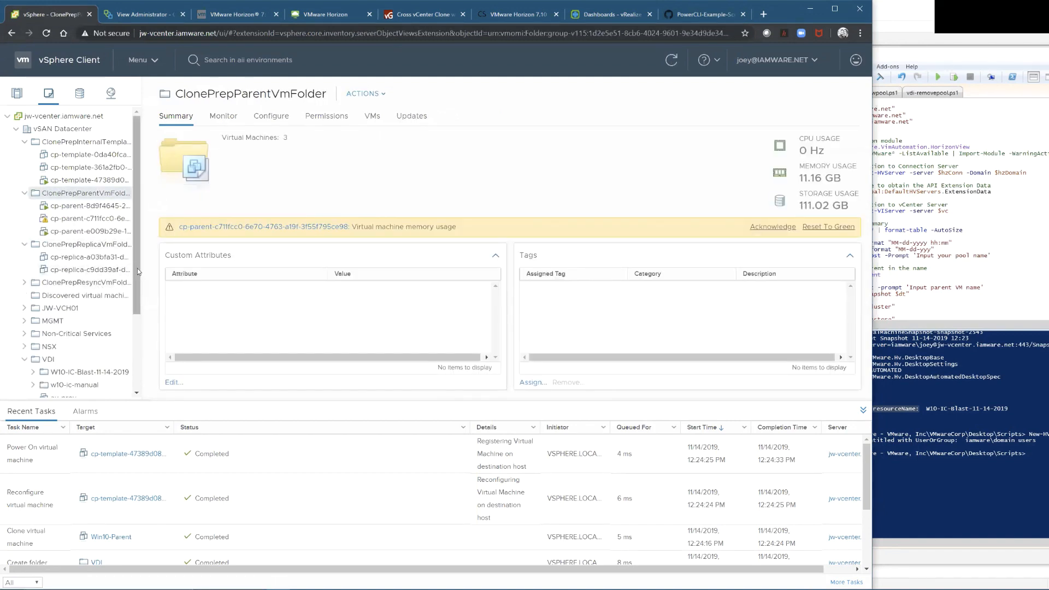
drag(142, 267, 299, 289)
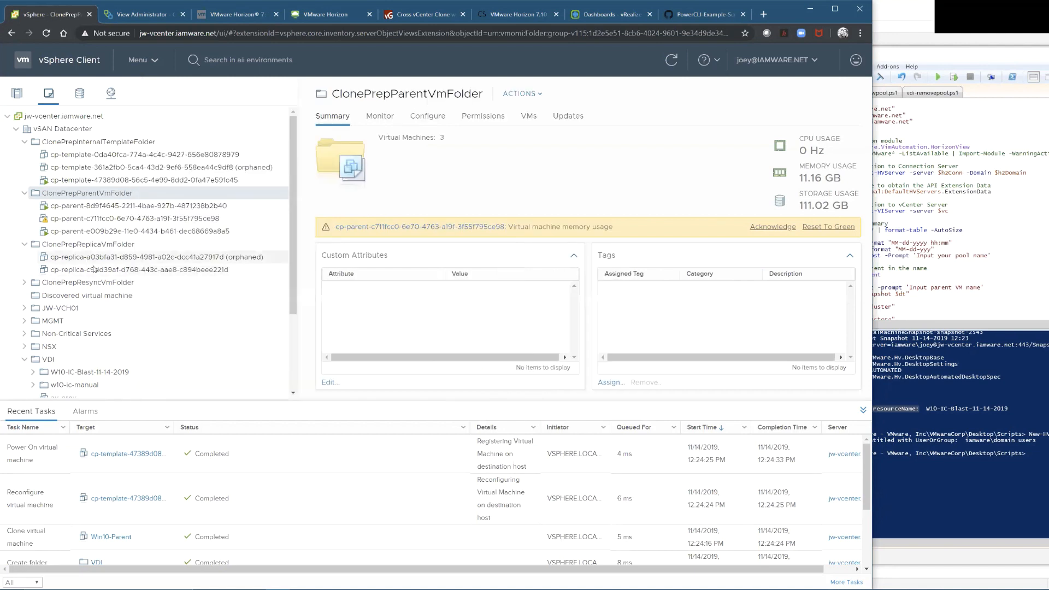
Step: Examine the summaries of the cp-replica-c9dd39af and cp-template-47389d08 VMs, and review the VDI folder contents
click(126, 271)
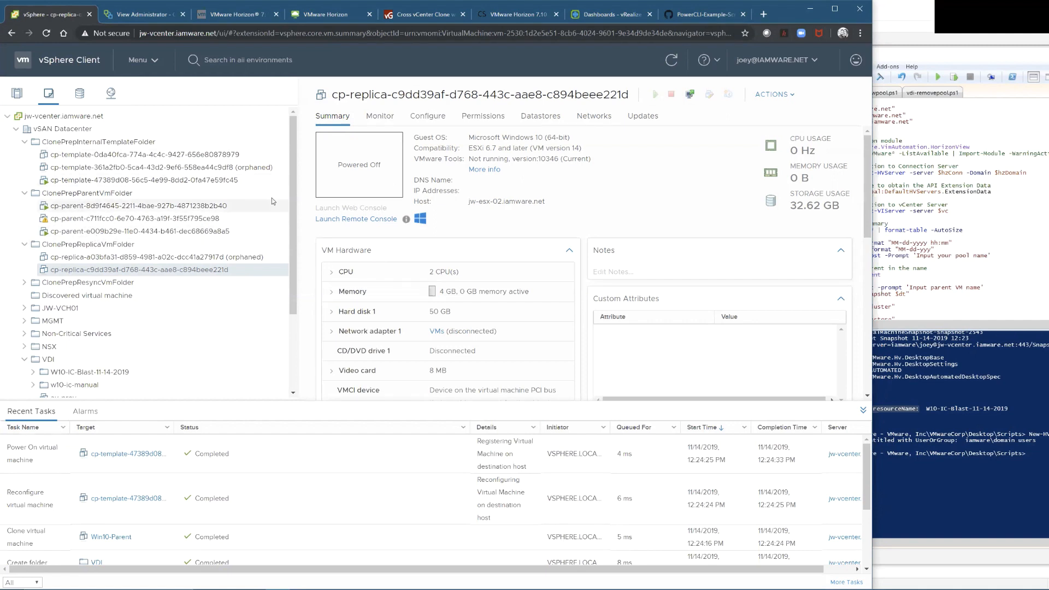
click(157, 182)
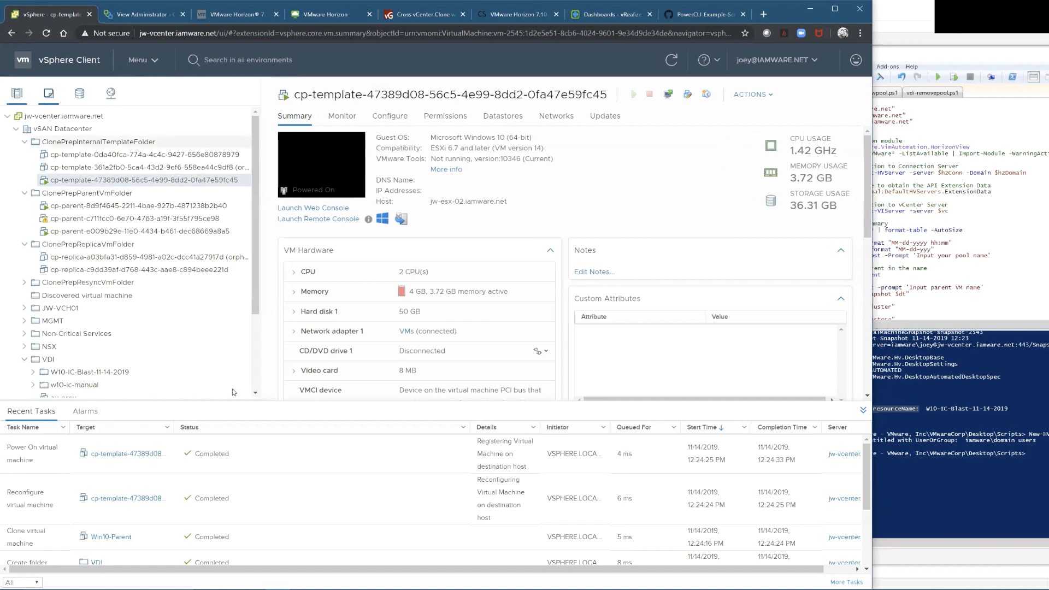
click(255, 393)
scroll(253, 395, down, 3)
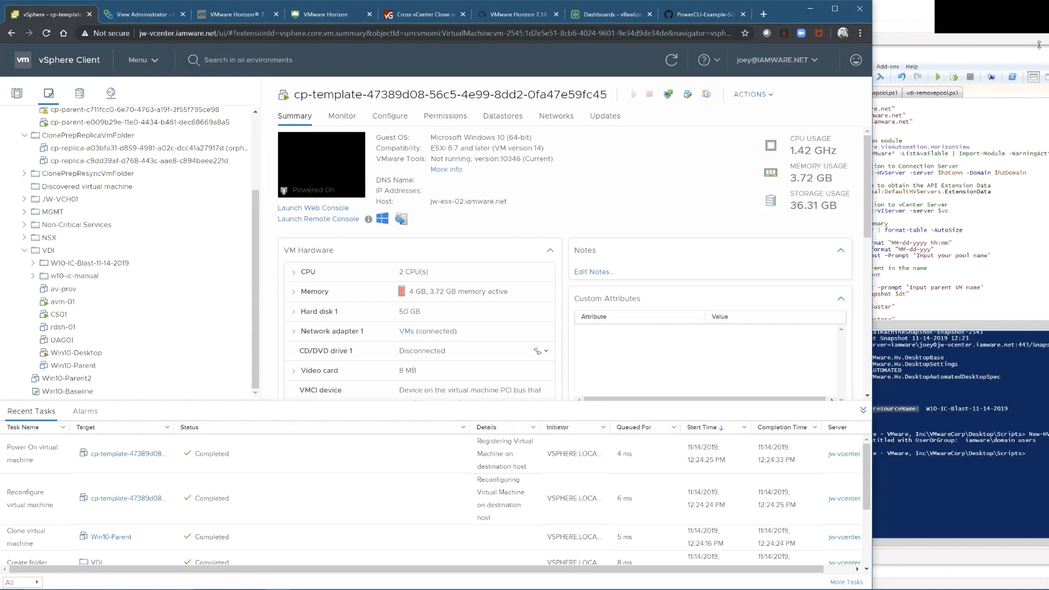
Step: Bring PowerShell ISE forward and move its window clear of the vSphere Client page
click(1021, 57)
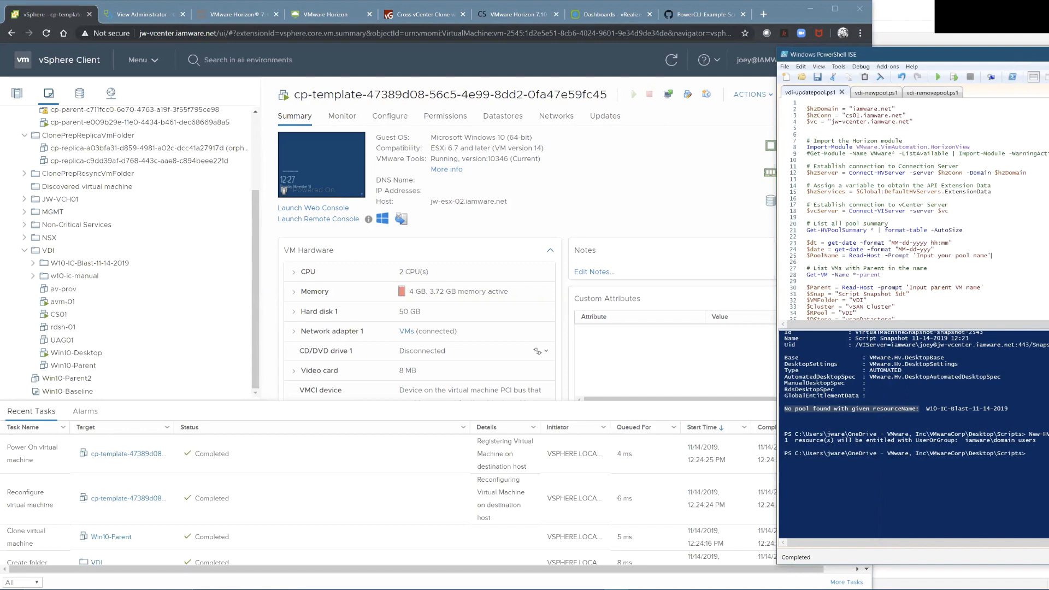
drag(929, 54, 1042, 50)
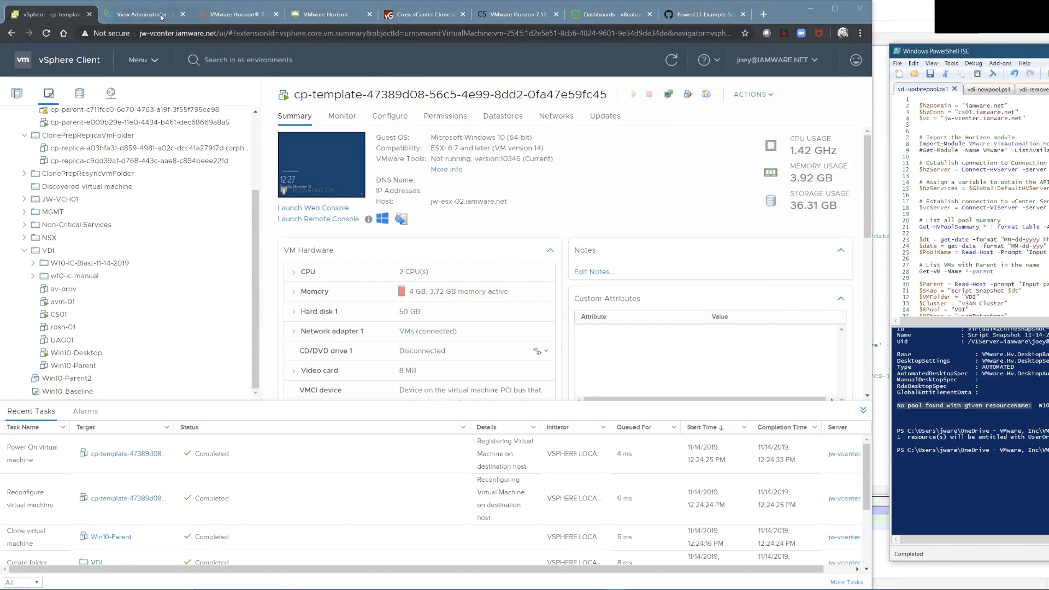
Step: Review the W10-IC-Blast-11-14-2019 pool summary in Horizon 7 Administrator, and show the desktop pools list in the Horizon 7 console
key(ctrl+Tab)
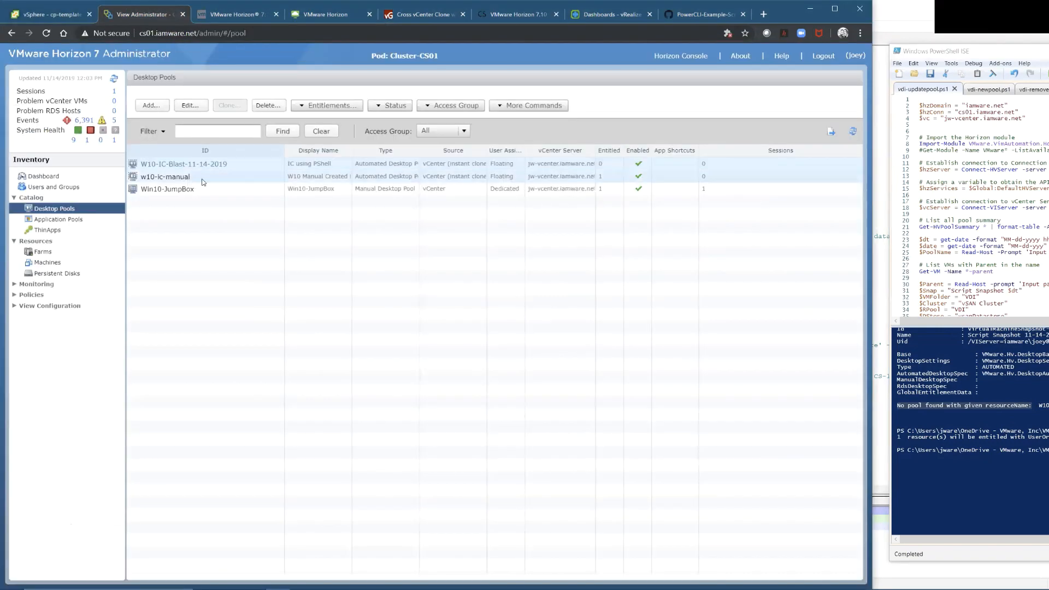
click(214, 164)
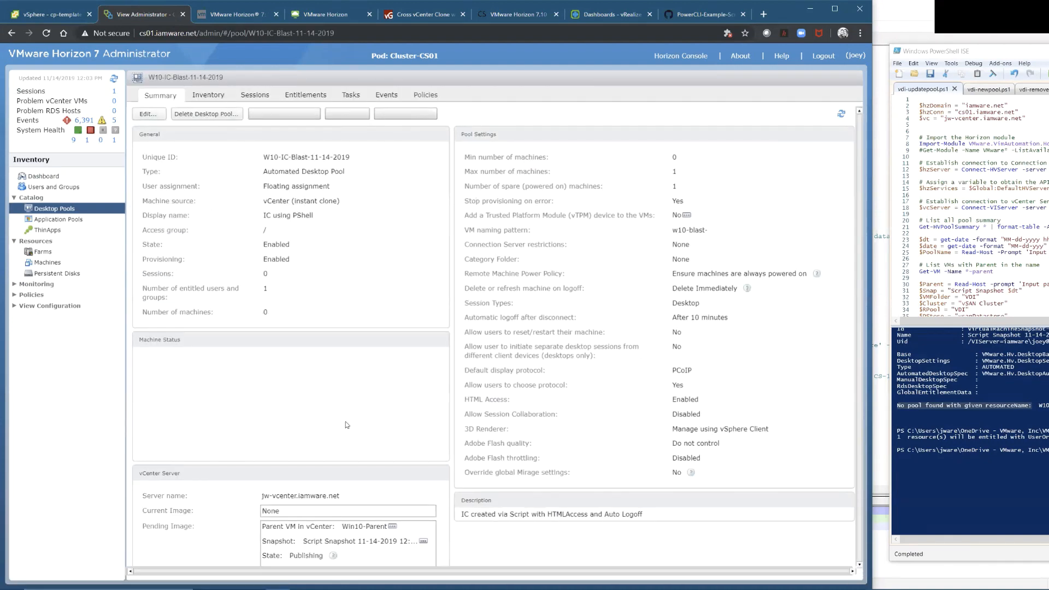
click(229, 15)
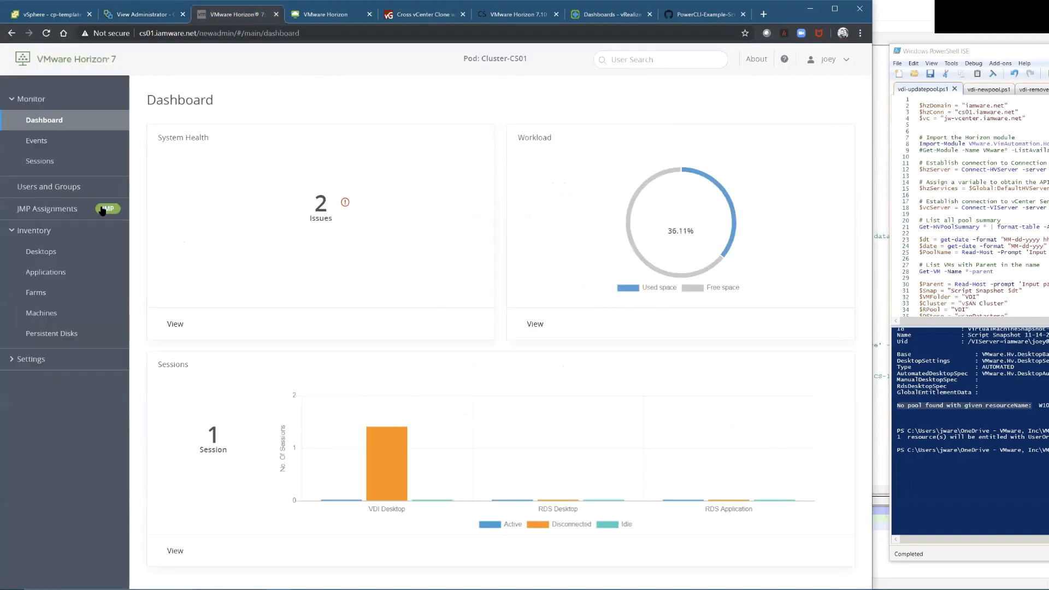
click(38, 251)
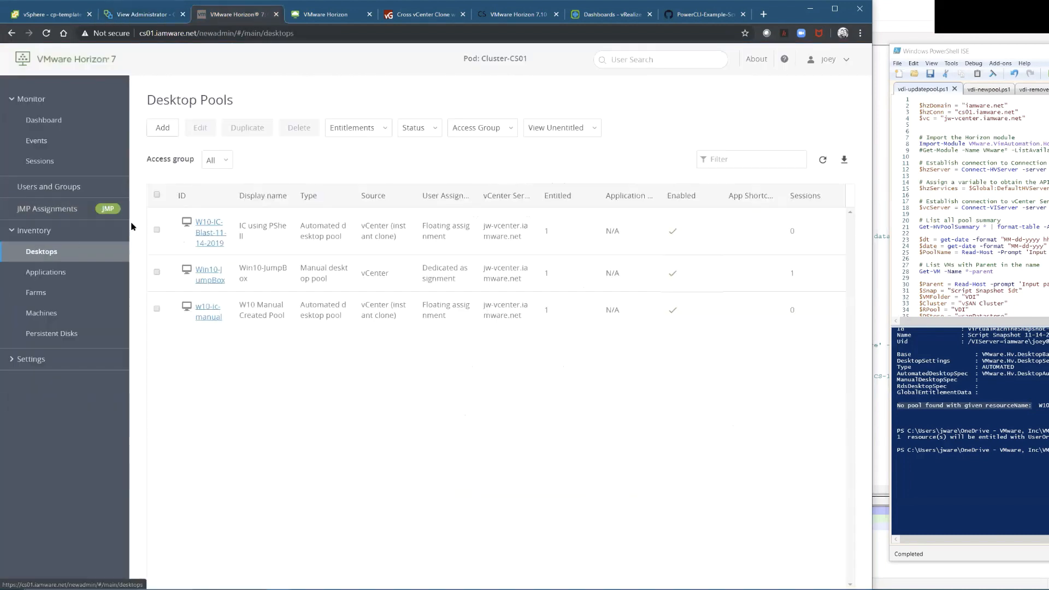
Step: In vSphere Client, show the summary of the cp-parent-c711fcc0 VM and reset its memory usage alarm to green
click(52, 14)
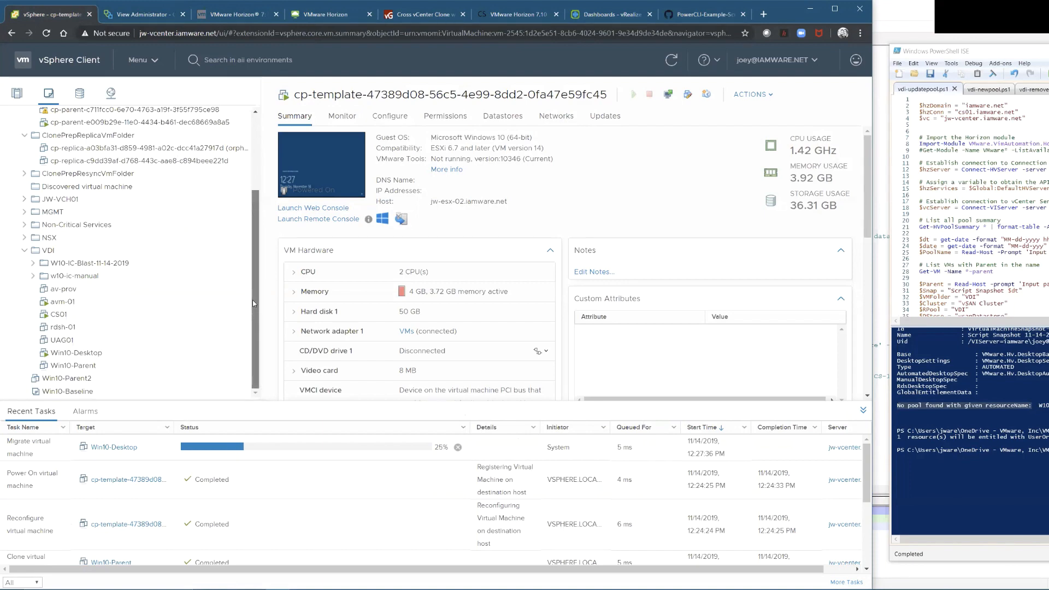
scroll(253, 303, up, 3)
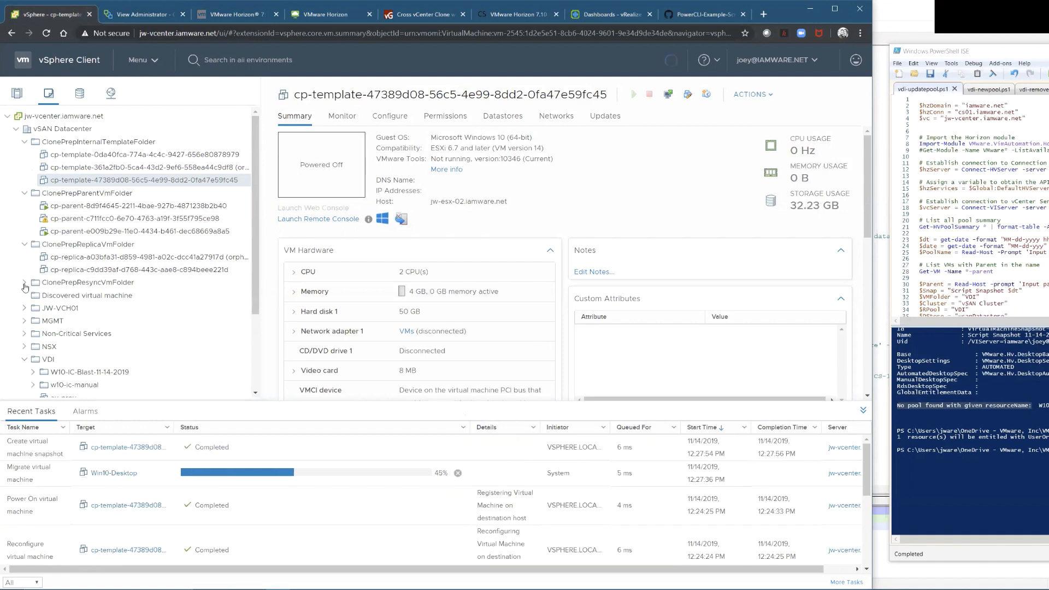
click(69, 219)
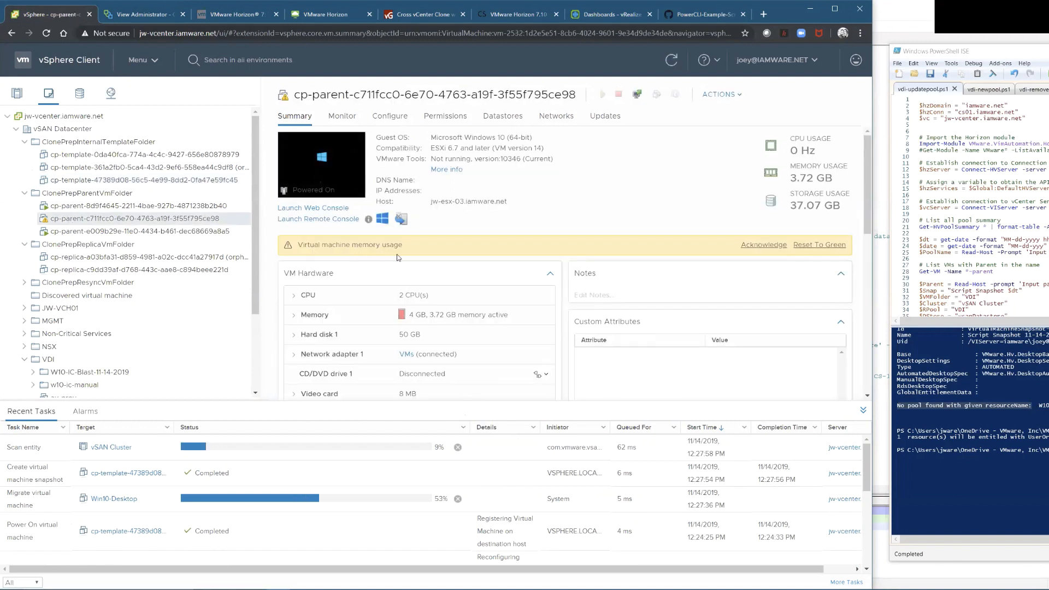
click(807, 246)
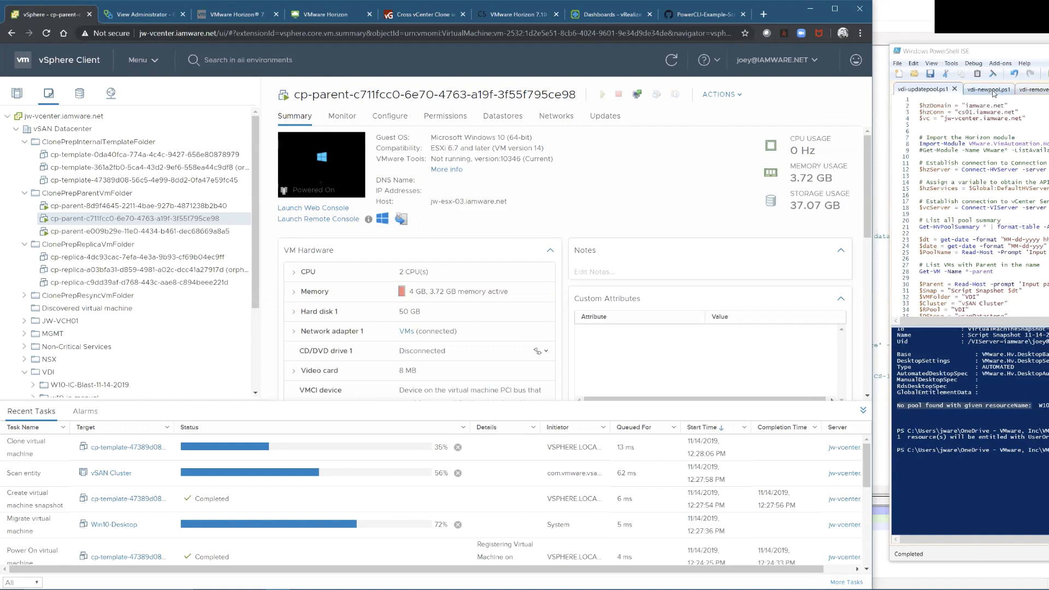
Step: Switch to PowerShell ISE, show the vdi-removepool.ps1 script and examine its commented-out Get-Module line
click(1033, 89)
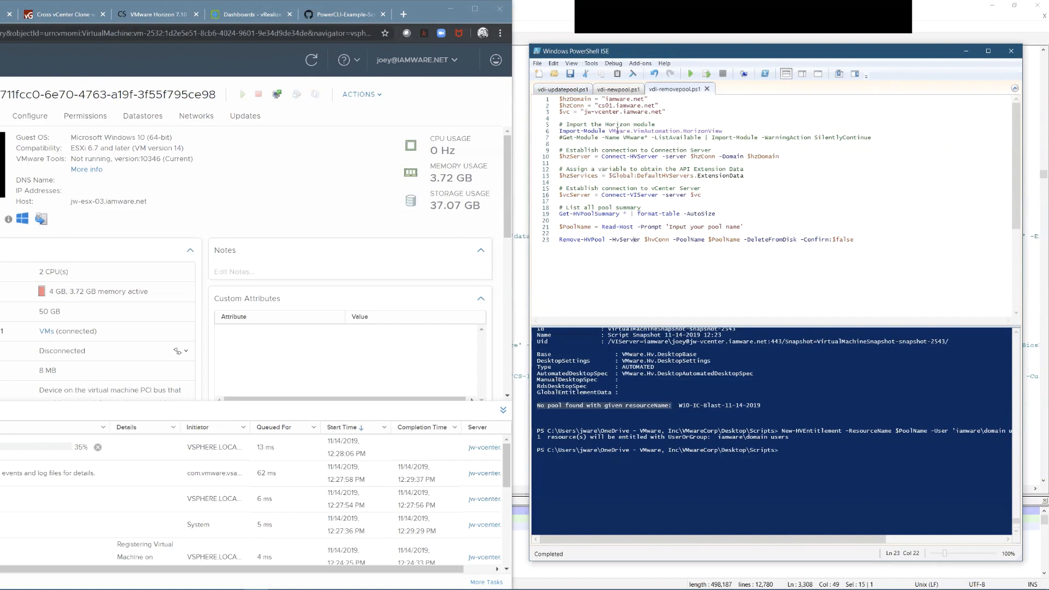
drag(564, 137, 876, 138)
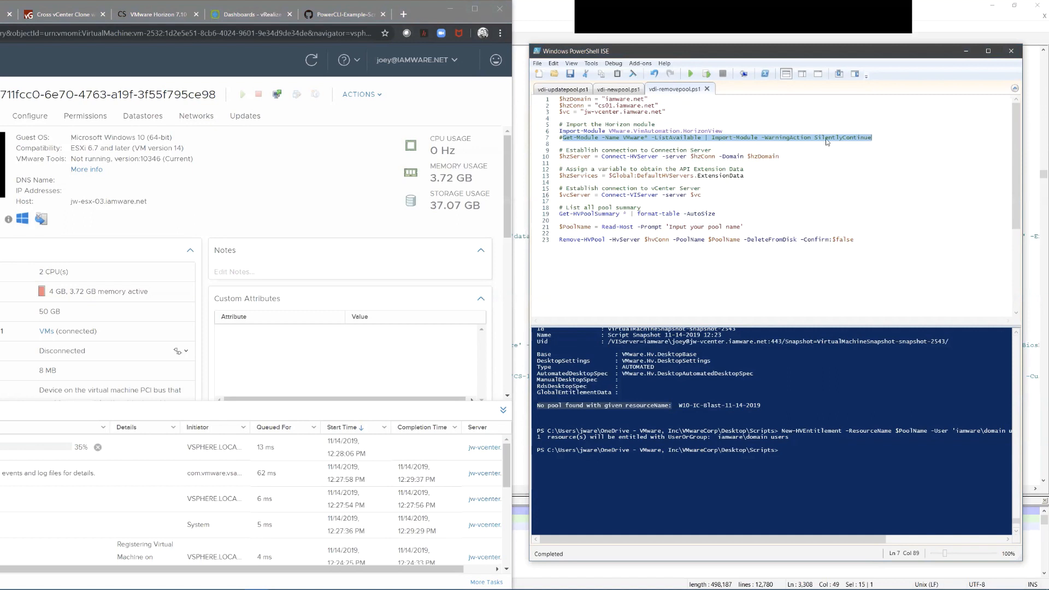
click(762, 140)
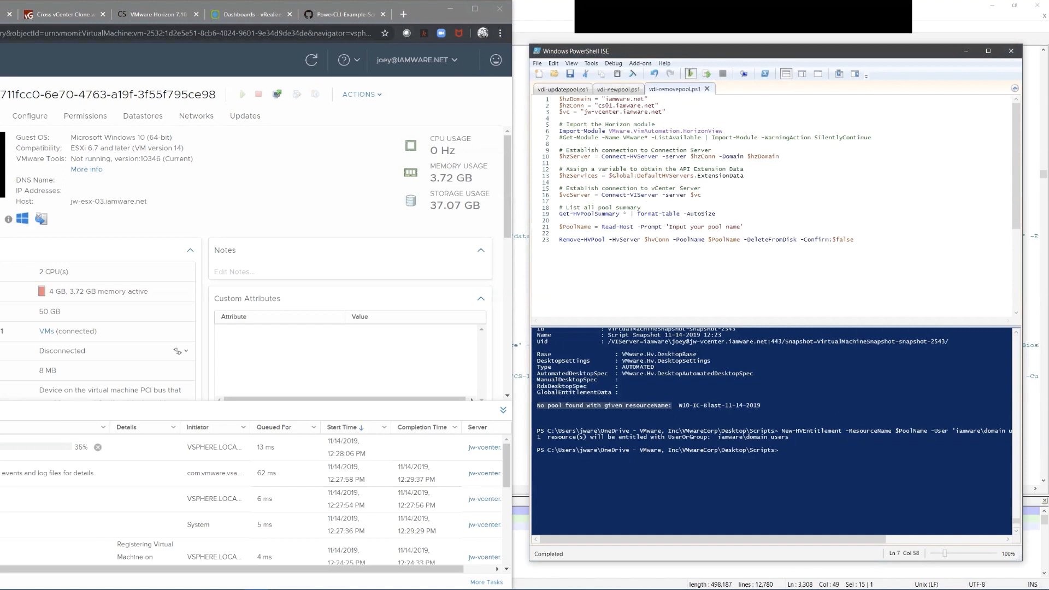
Step: Run the vdi-removepool.ps1 script and sign in to the server with the user name and account password
click(690, 73)
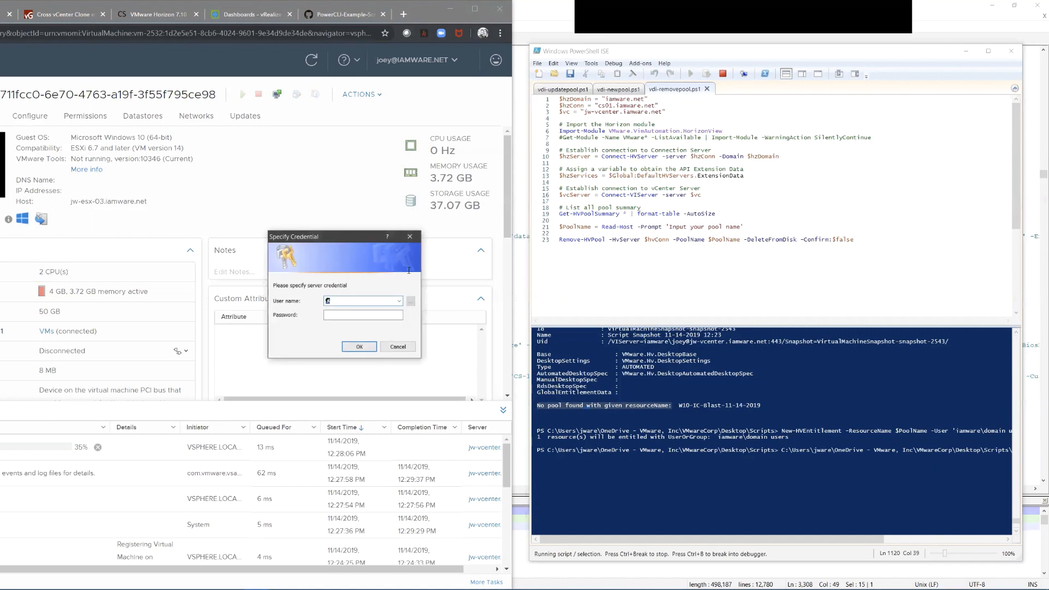
text(joey)
key(Tab)
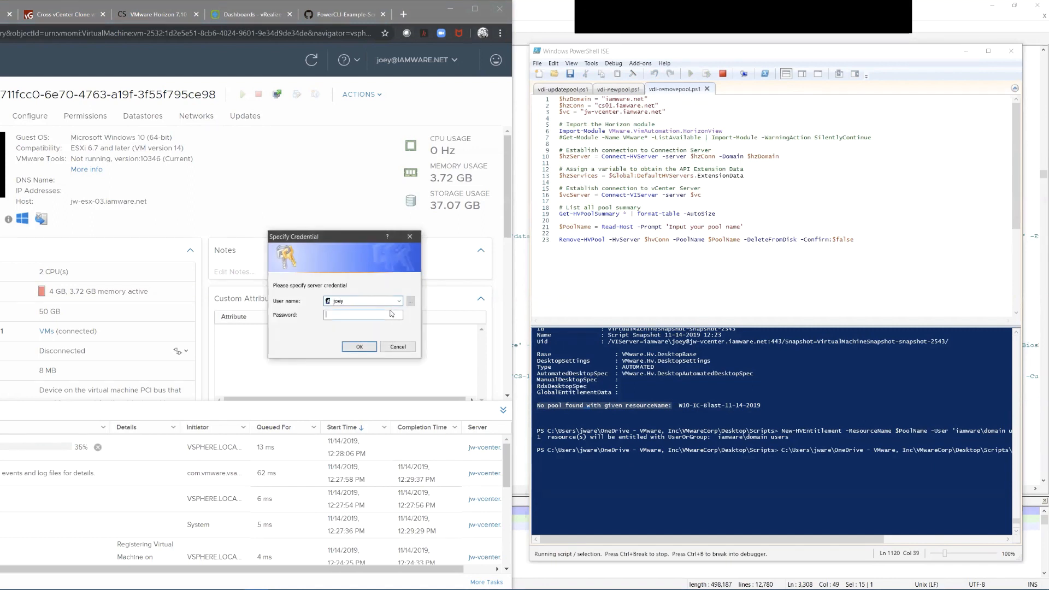
text(*******)
key(Return)
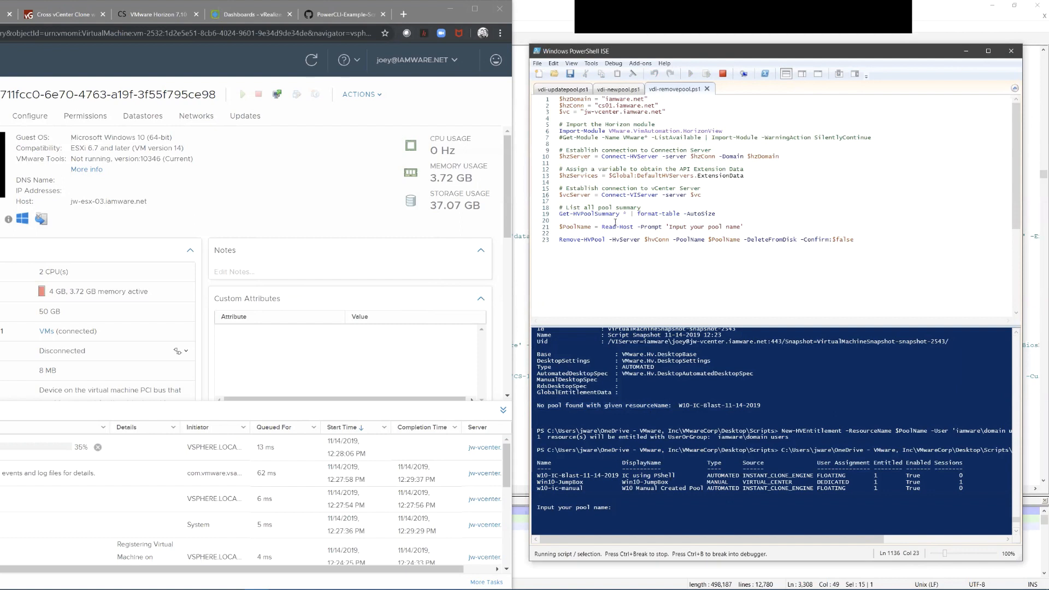
Step: Highlight the Get-HVPoolSummary line in the script, and submit w10-ic-manual, copied from the pool listing, as the pool to remove
drag(561, 214, 620, 215)
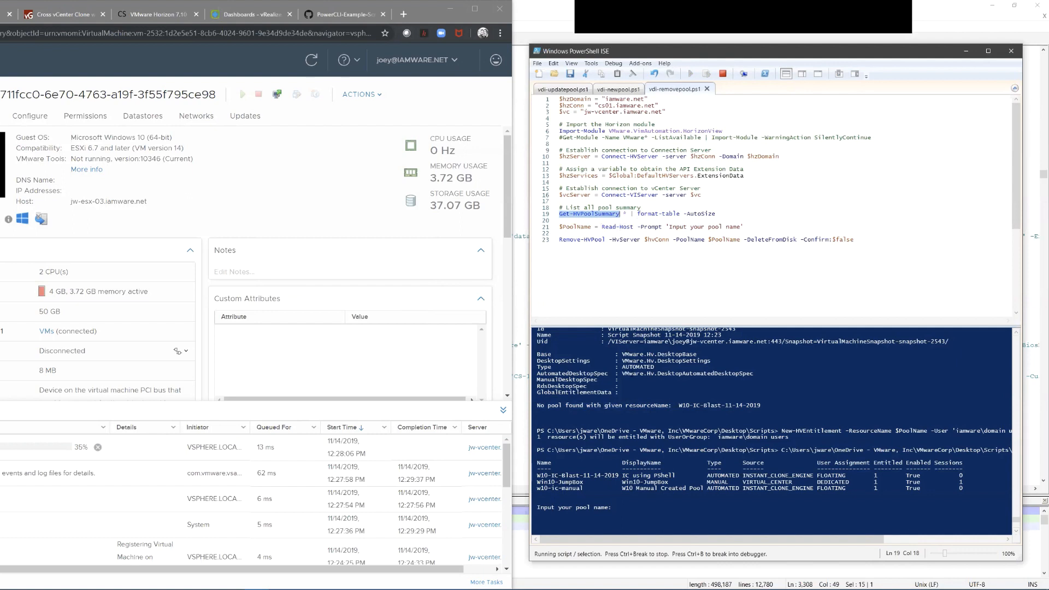
drag(622, 209, 698, 216)
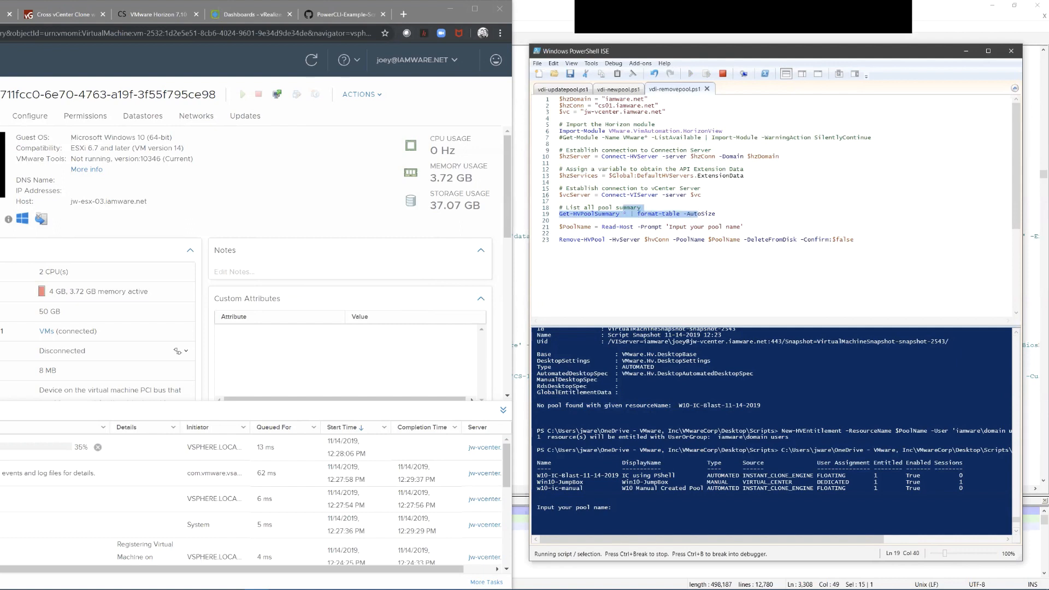
click(616, 507)
drag(537, 489, 586, 488)
right_click(567, 489)
click(516, 508)
right_click(626, 510)
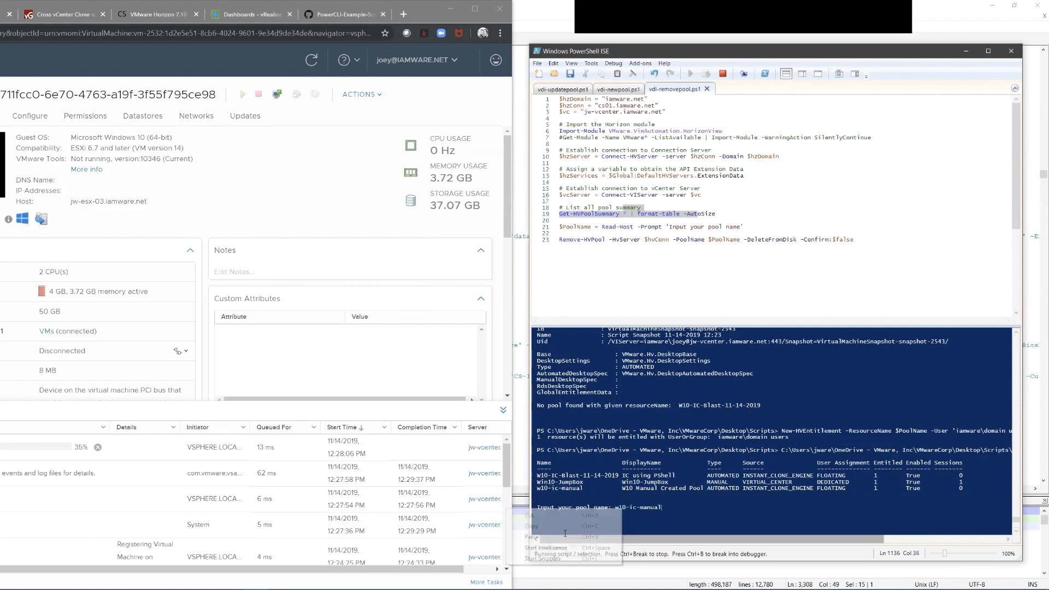
click(565, 534)
key(Return)
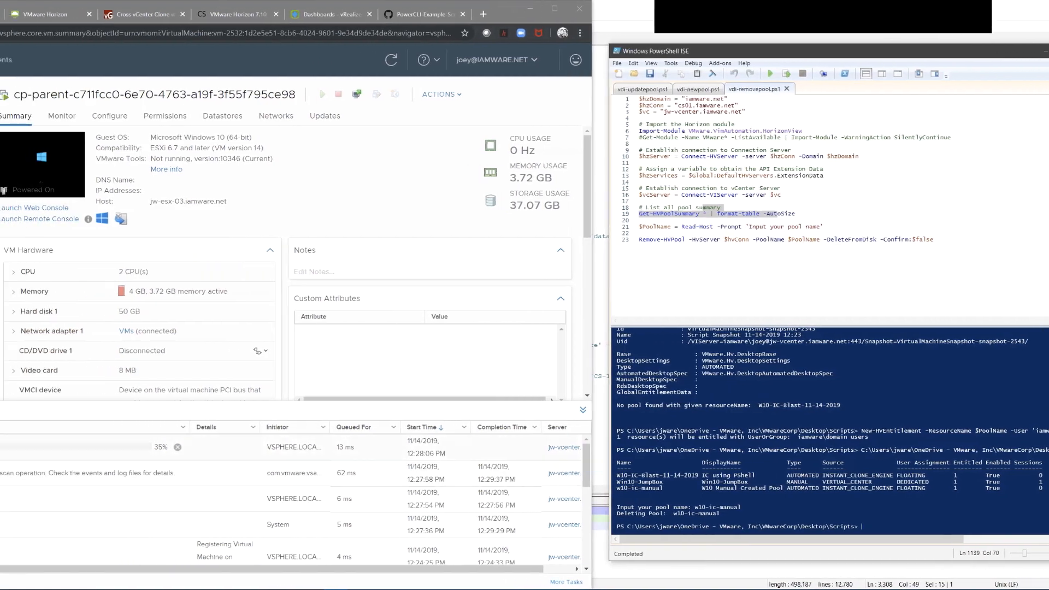
Step: In vSphere Client, expand the w10-ic-manual folder under VDI to show its desktop VMs
scroll(54, 311, down, 1)
scroll(54, 310, down, 2)
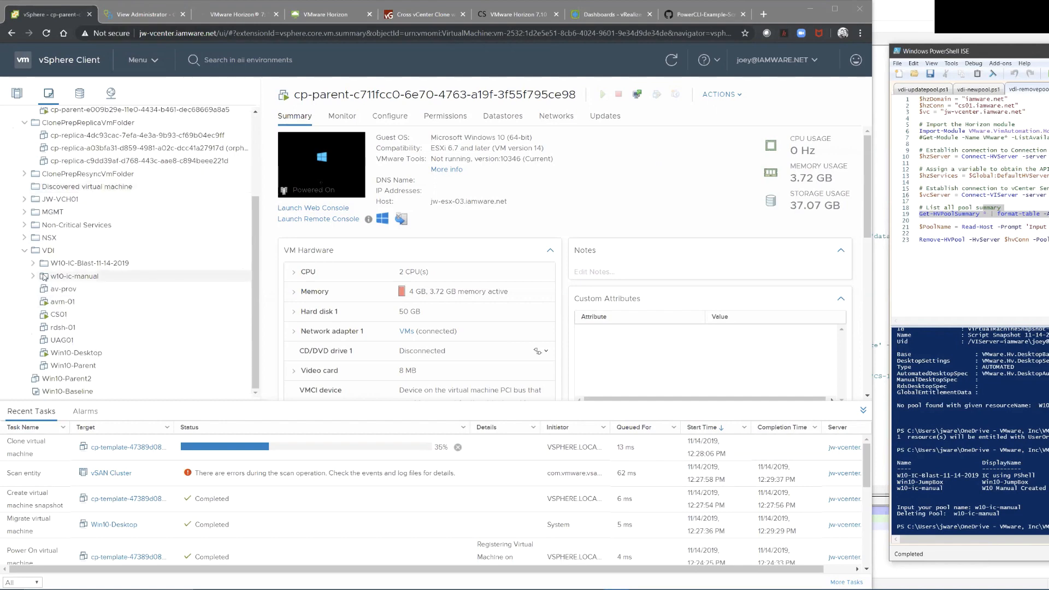
click(33, 277)
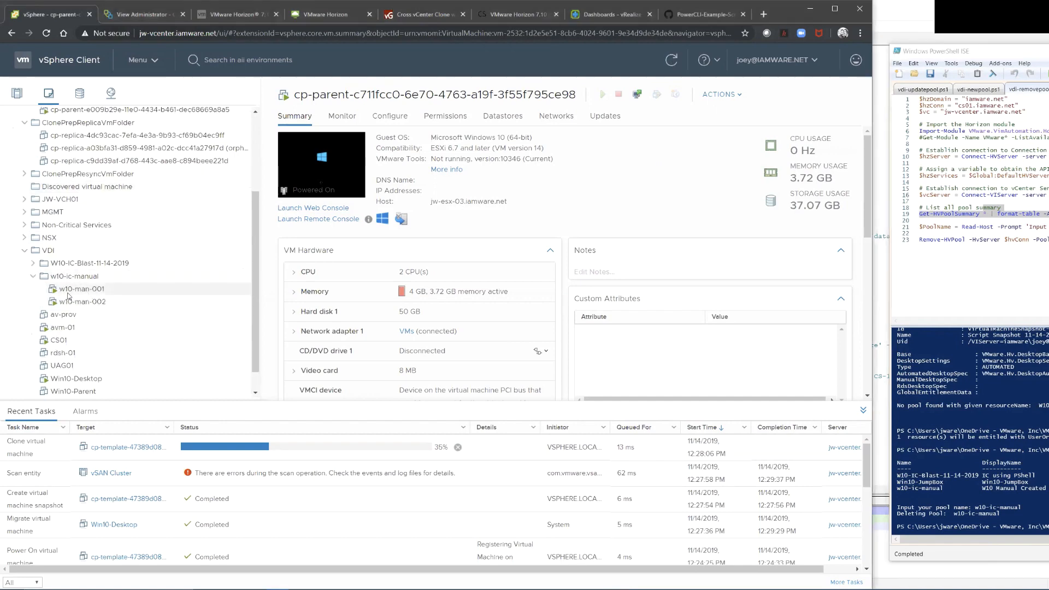
Step: Refresh the desktop pools list in the Horizon 7 console and check the w10-ic-manual pool in Horizon 7 Administrator too
click(209, 15)
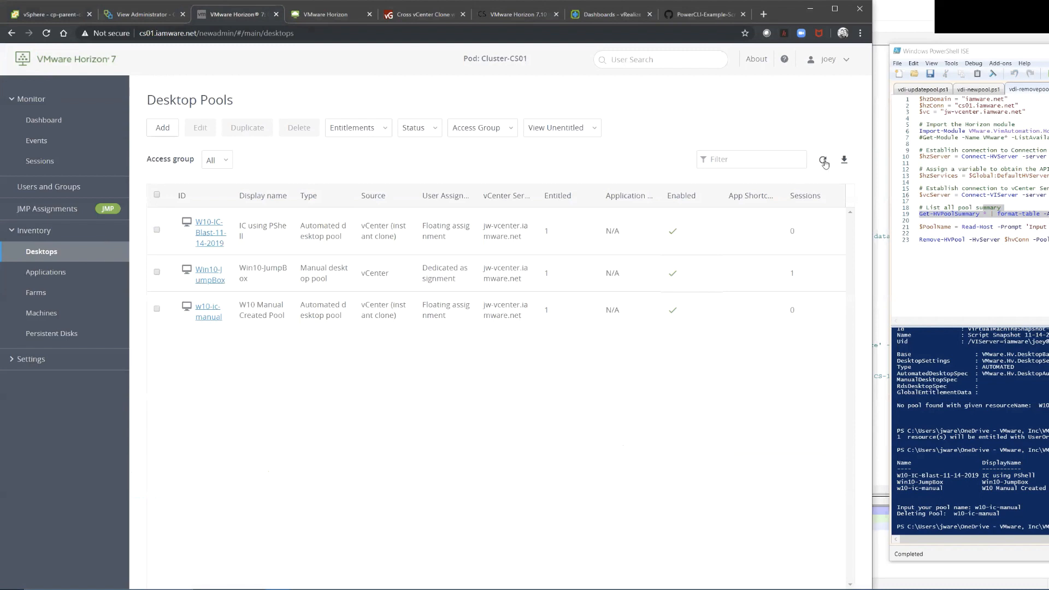
click(823, 160)
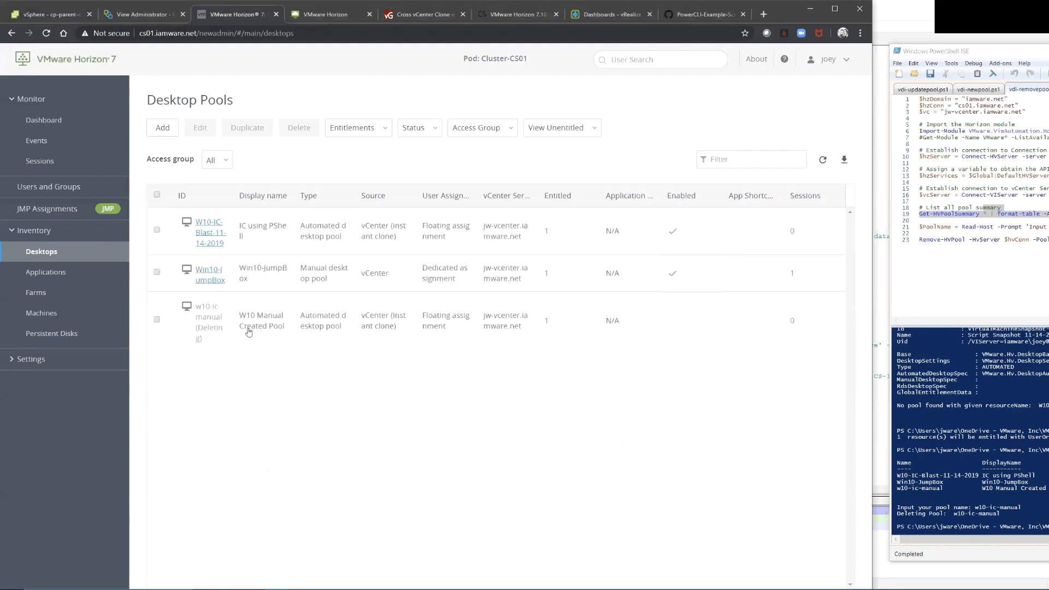
click(146, 16)
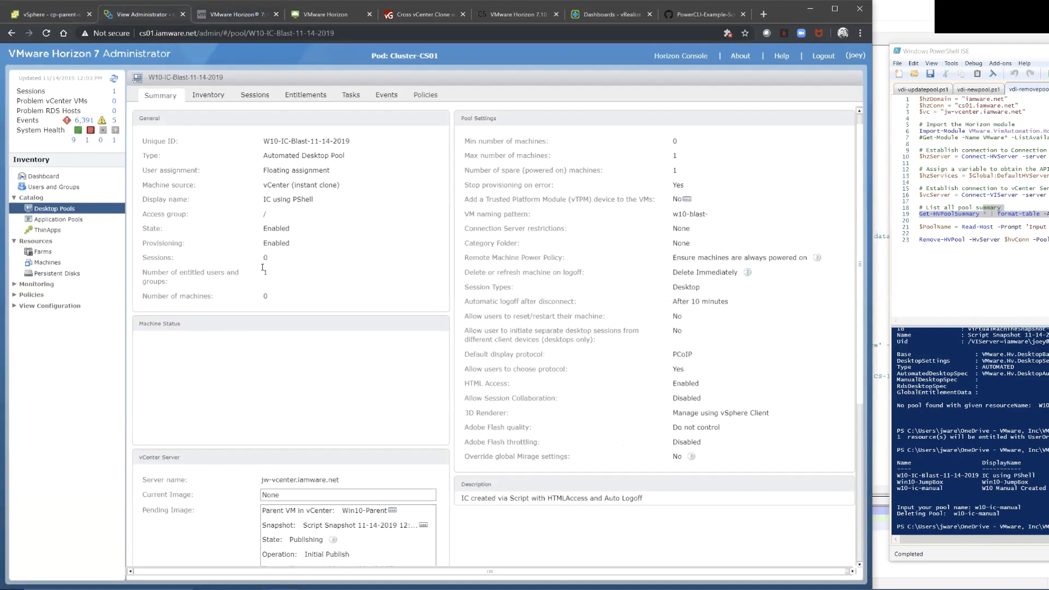
click(55, 208)
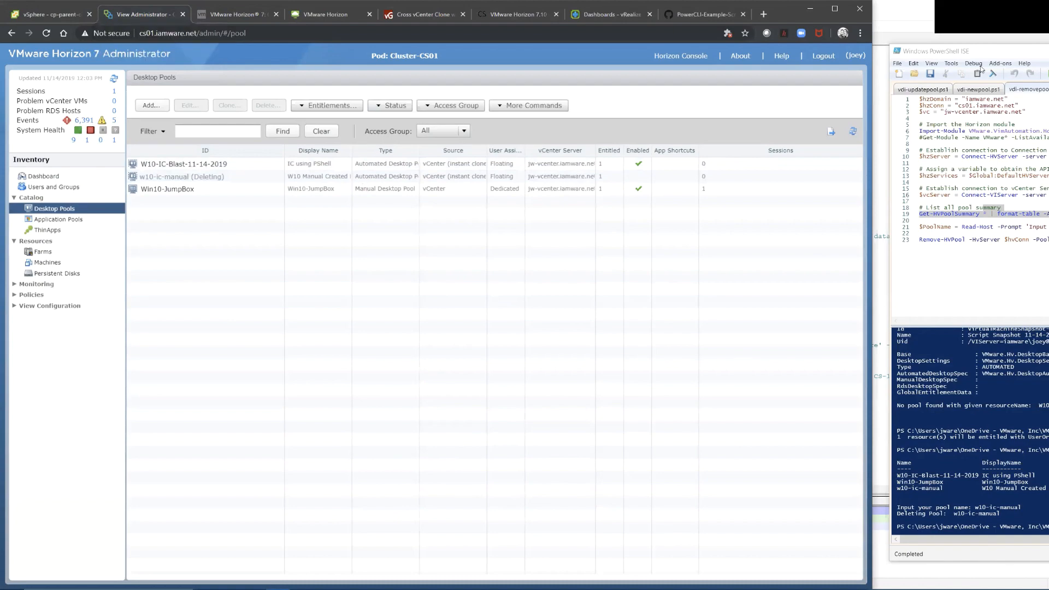
click(914, 20)
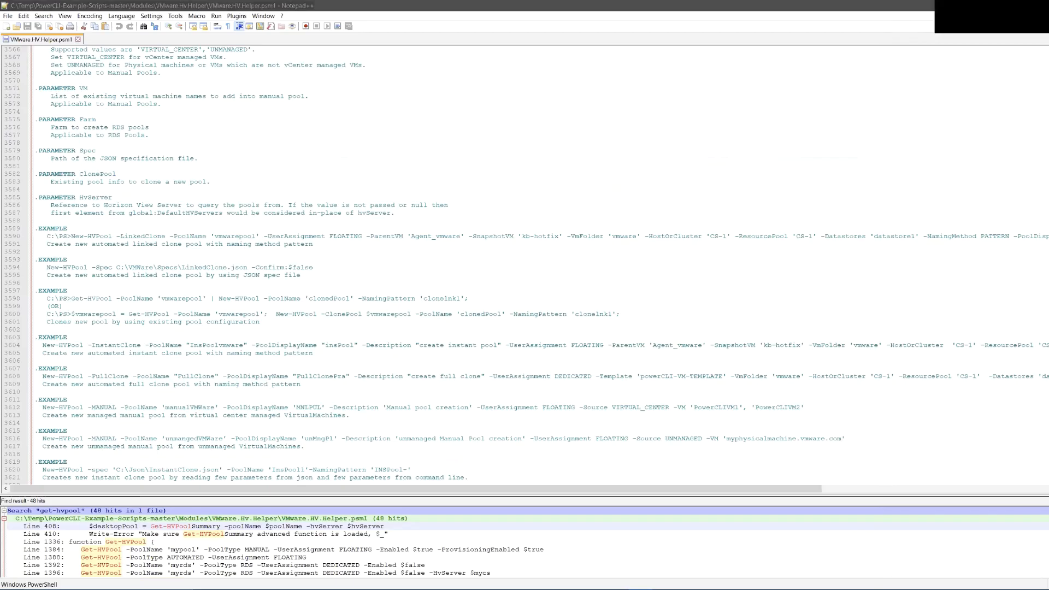
key(alt+Tab)
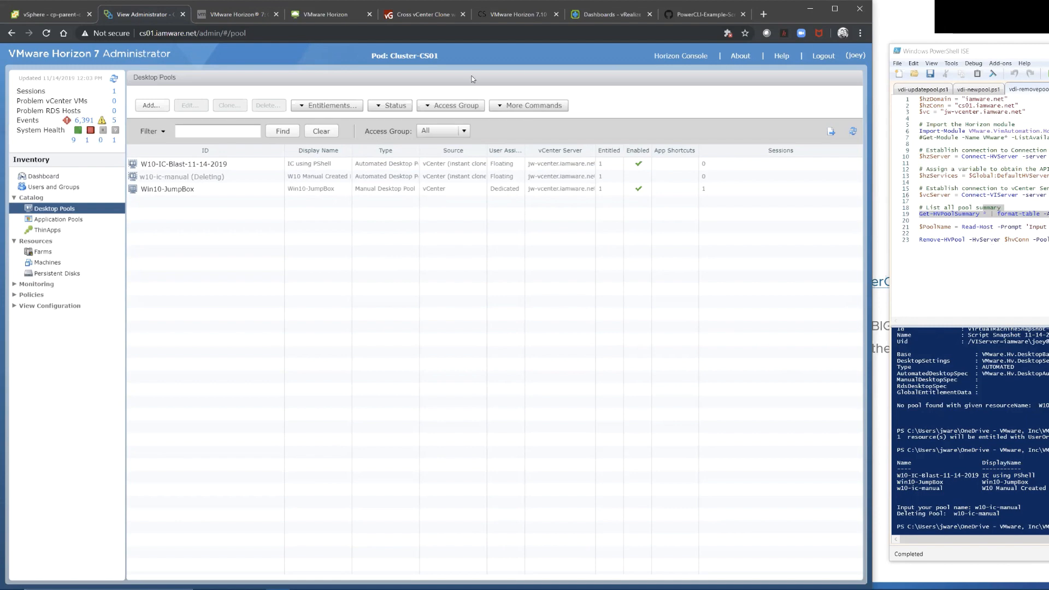
Step: Check vSphere Client's recent tasks, and review the W10-IC-Blast-11-14-2019 summary and pending image state explanation in the Horizon 7 console
click(43, 16)
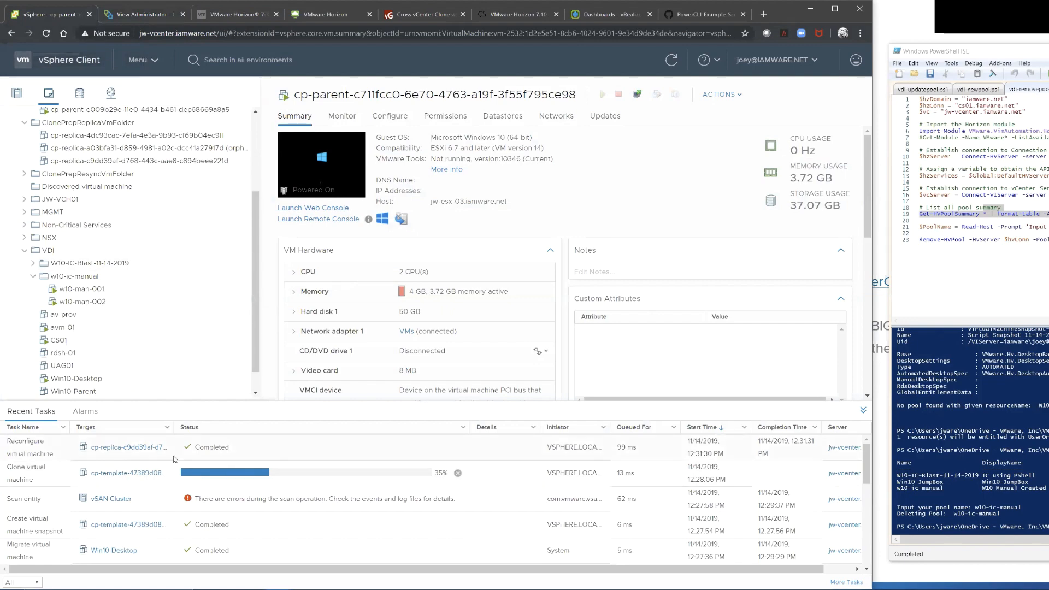
click(141, 15)
click(235, 14)
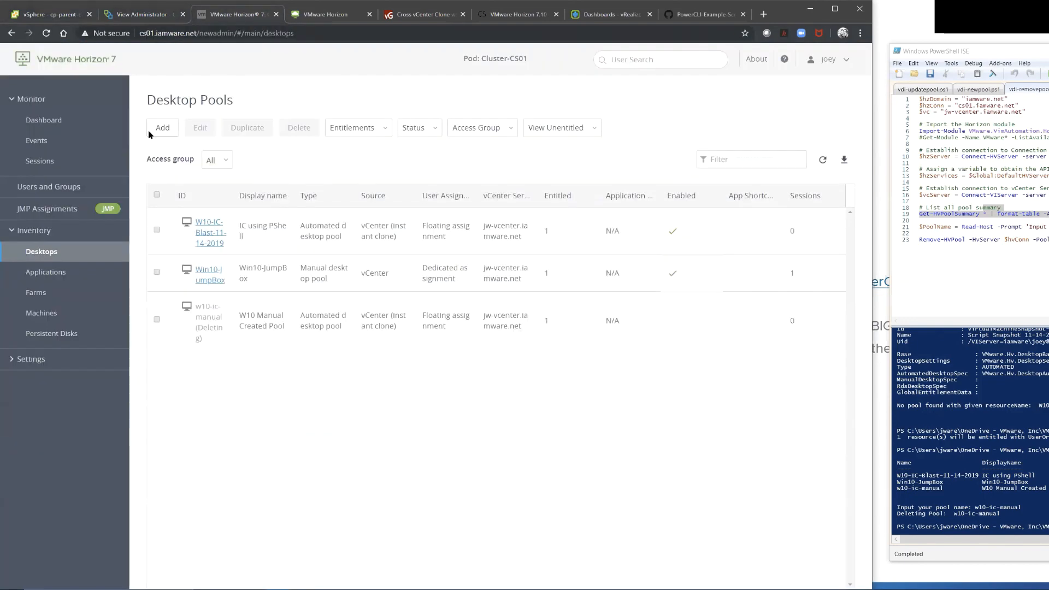
click(210, 234)
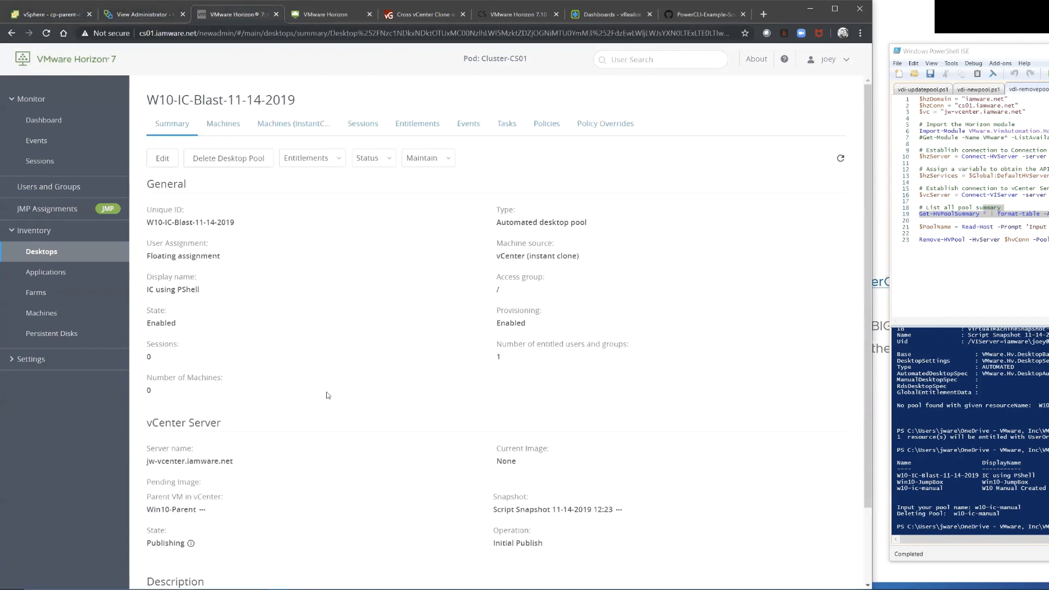
scroll(320, 421, down, 2)
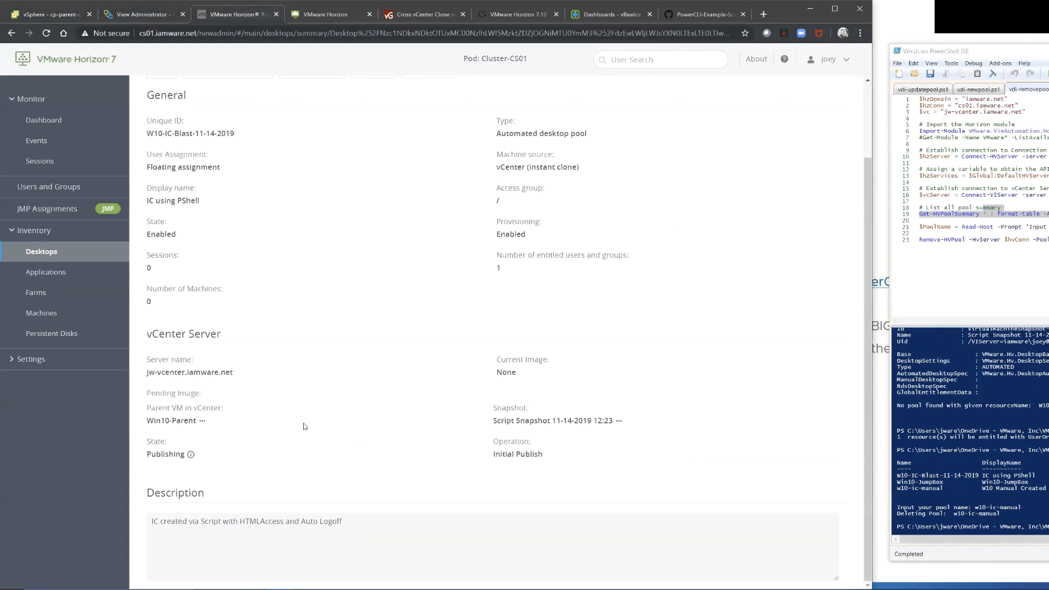
click(190, 456)
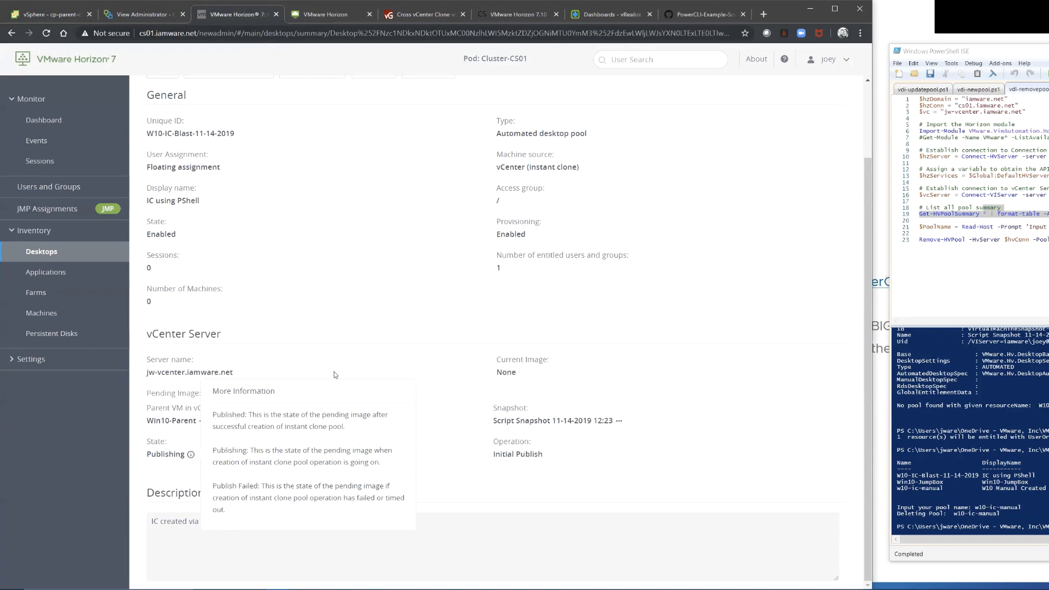
click(356, 366)
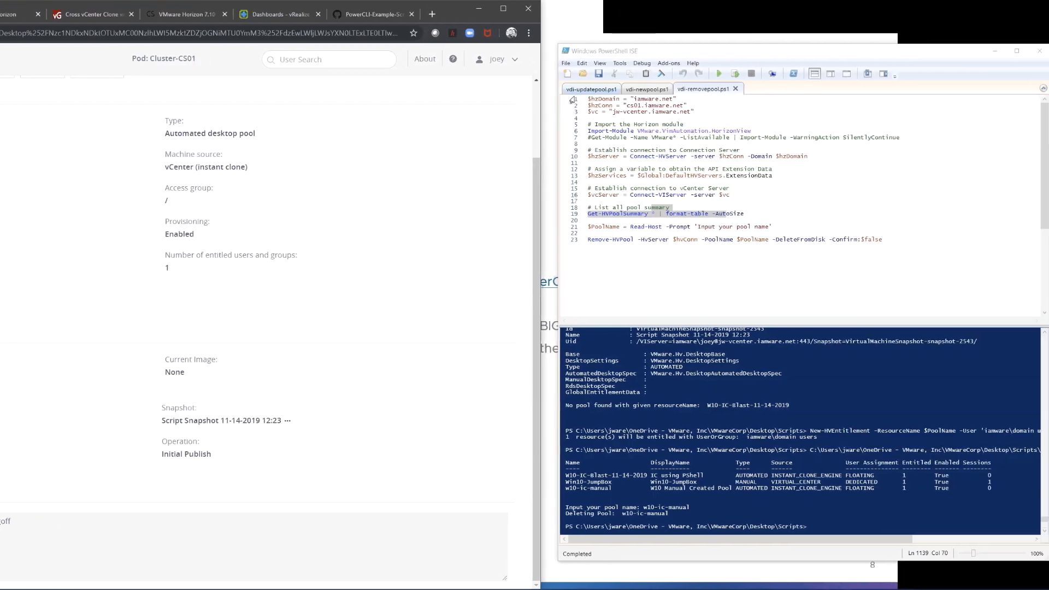
Step: Show the vdi-updatepool.ps1 script in PowerShell ISE and examine its image update section and Get-HVPoolSummary line
click(924, 90)
scroll(708, 221, down, 3)
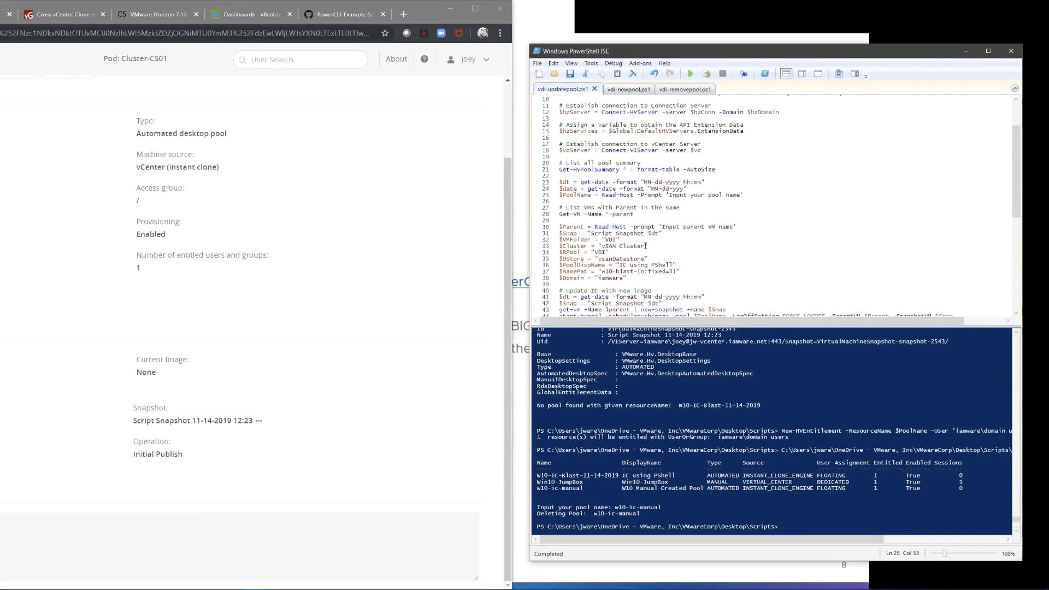
scroll(646, 246, down, 2)
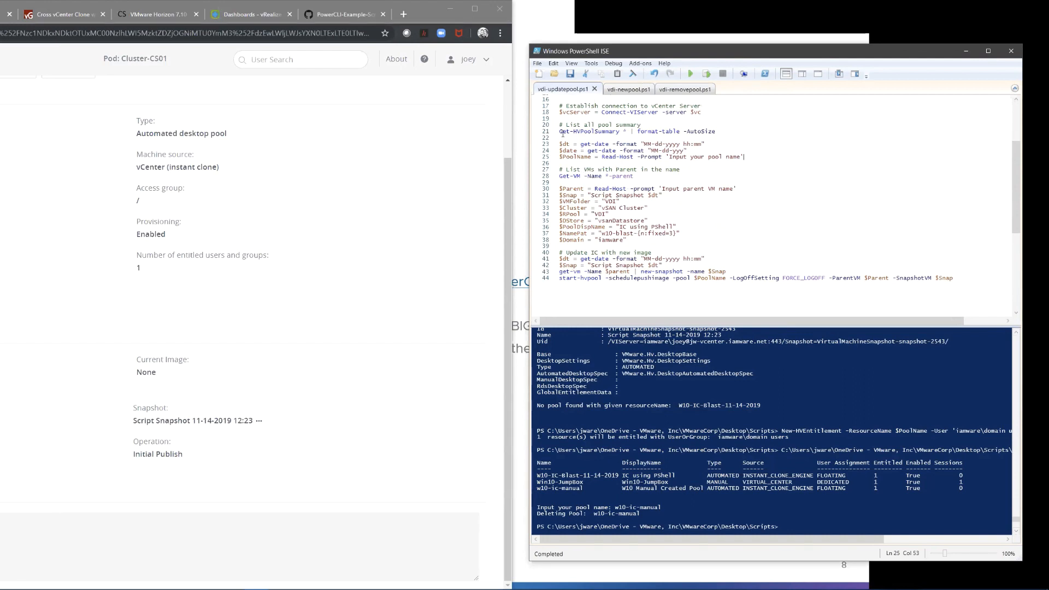
drag(560, 132, 681, 132)
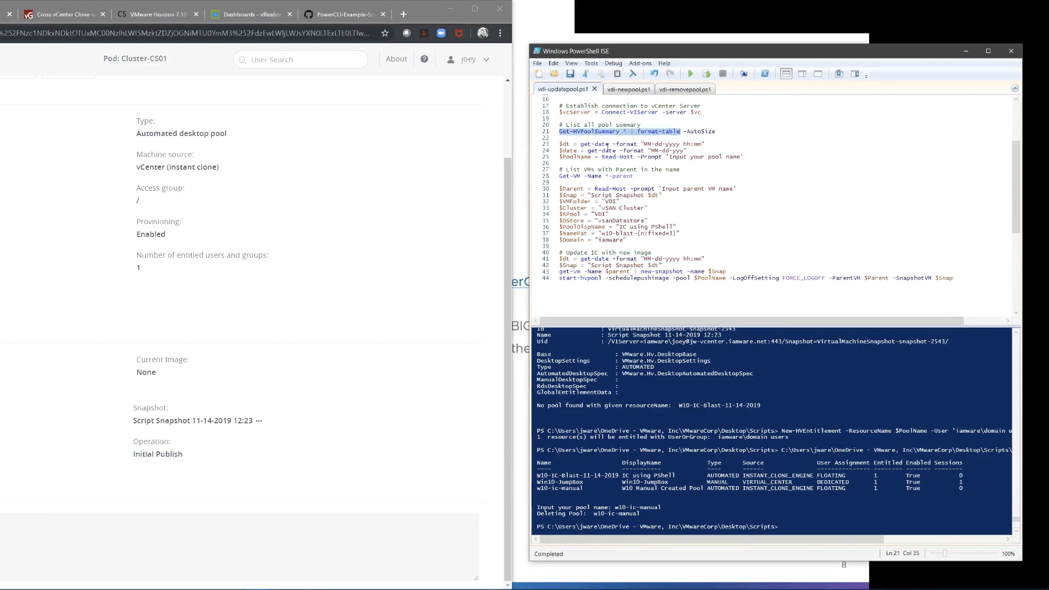
Step: Highlight the Get-VM *-parent line and the snapshot name lines of the image update section in vdi-updatepool.ps1
drag(632, 176, 558, 177)
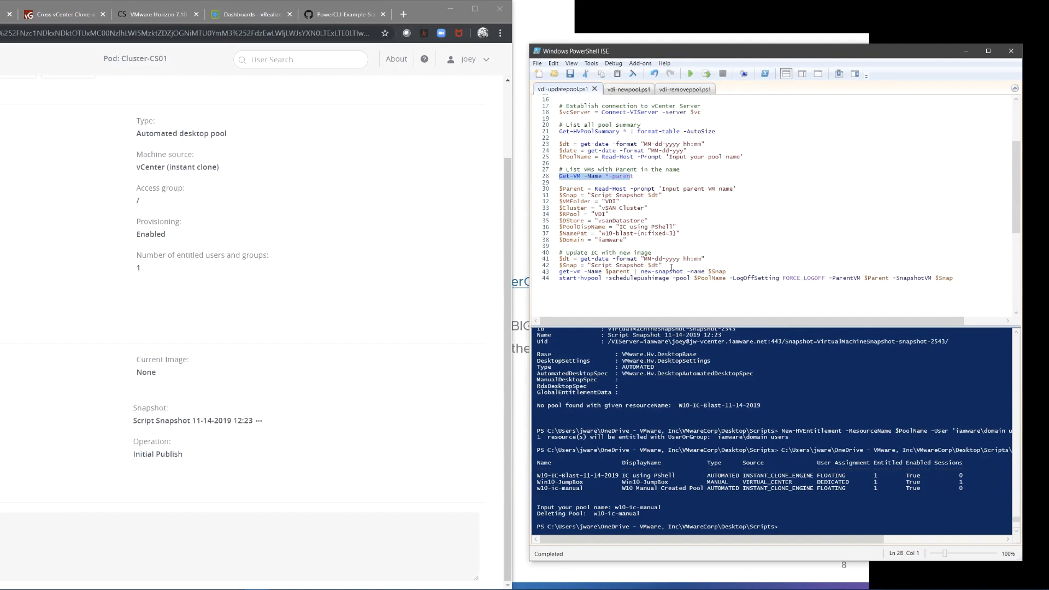
drag(672, 266, 606, 253)
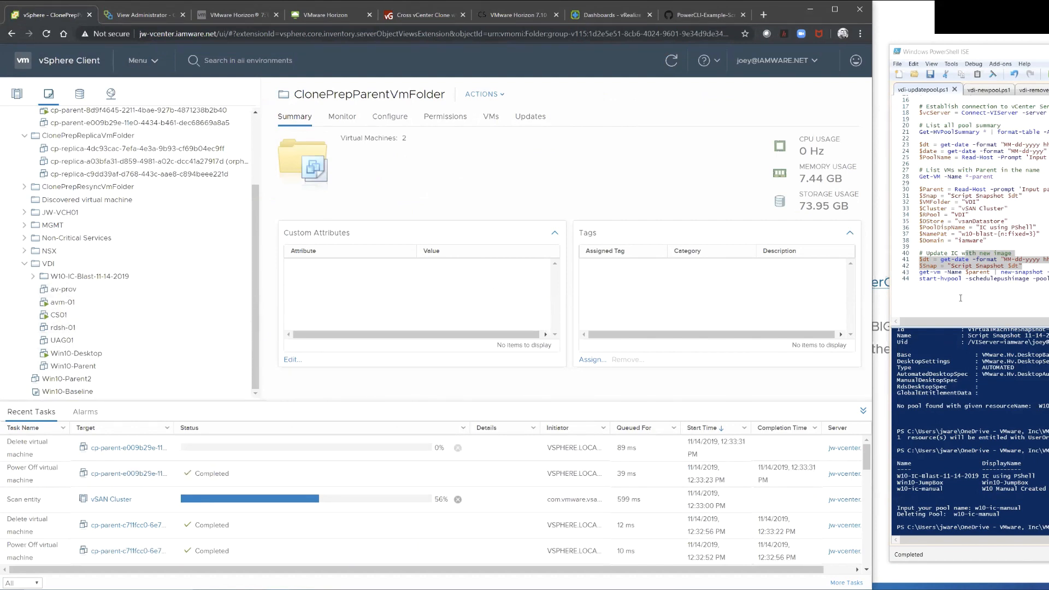
click(961, 298)
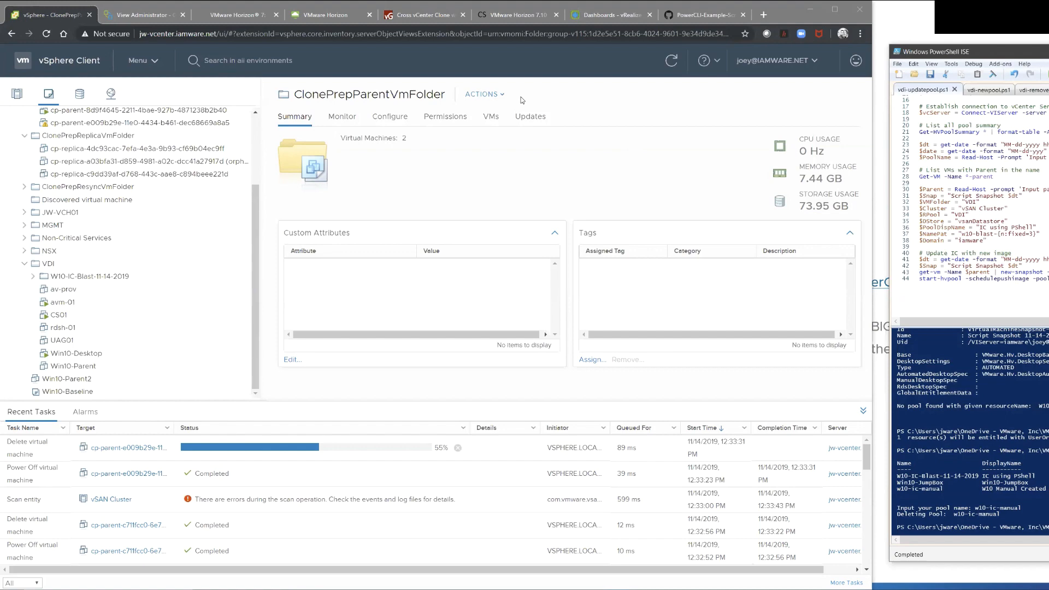
Step: Examine vSphere Client's recent tasks for the template clone and the pool deletion tasks
scroll(270, 510, down, 5)
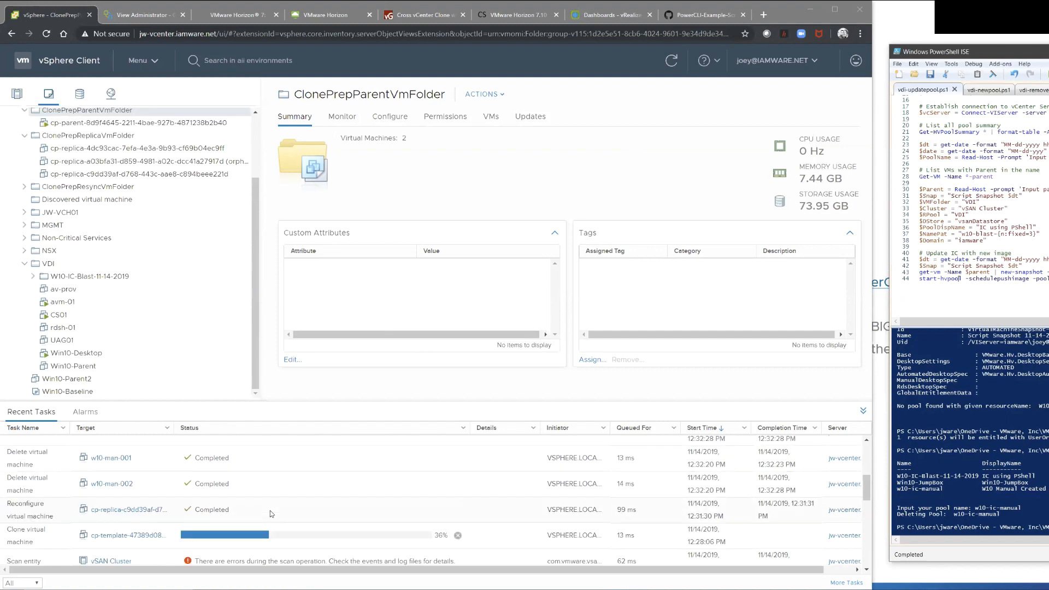
scroll(270, 511, up, 5)
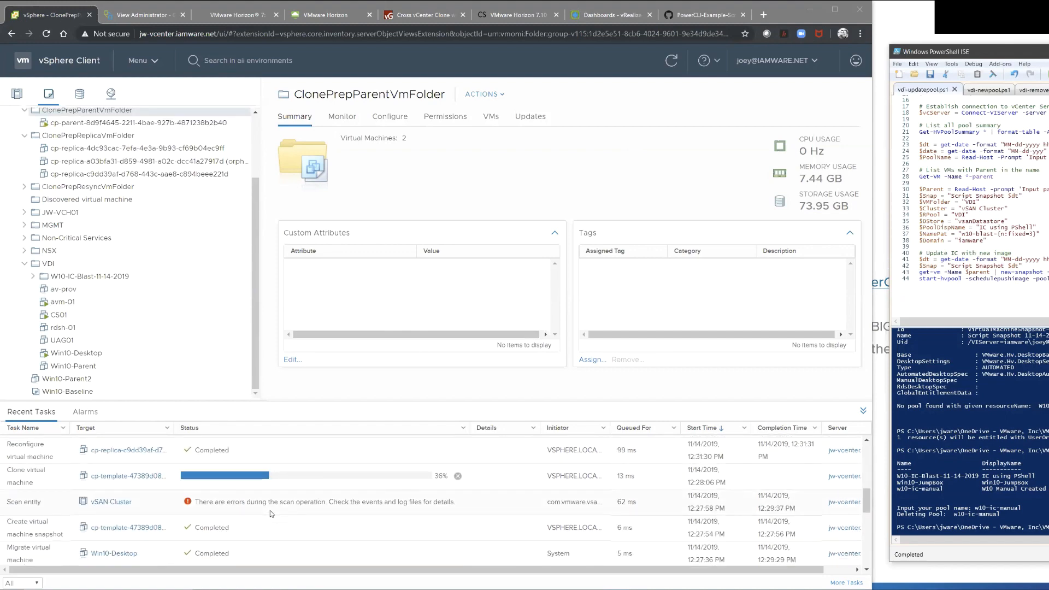
scroll(270, 513, down, 3)
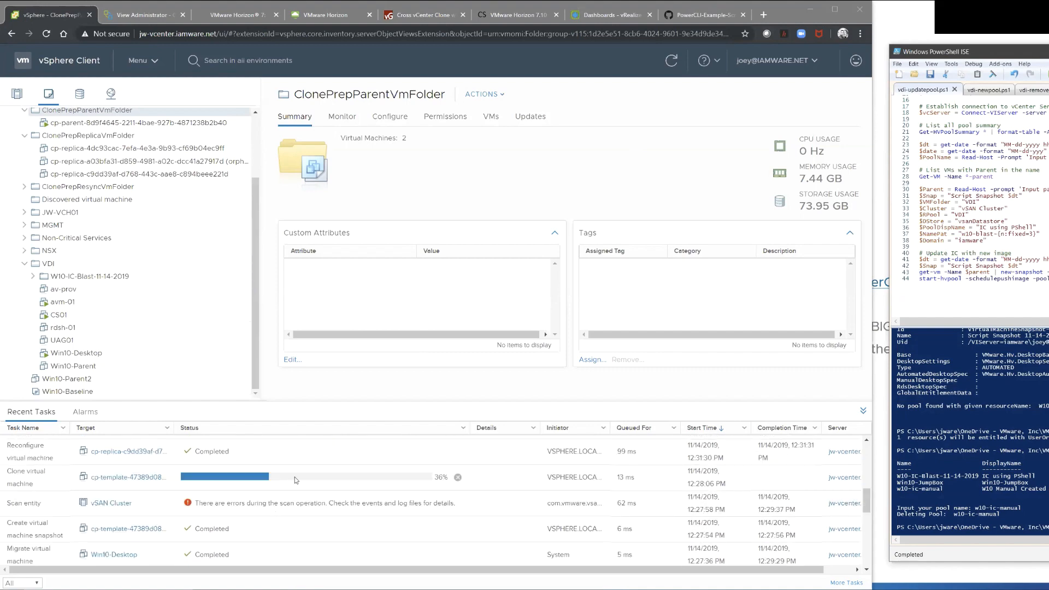
scroll(274, 464, up, 1)
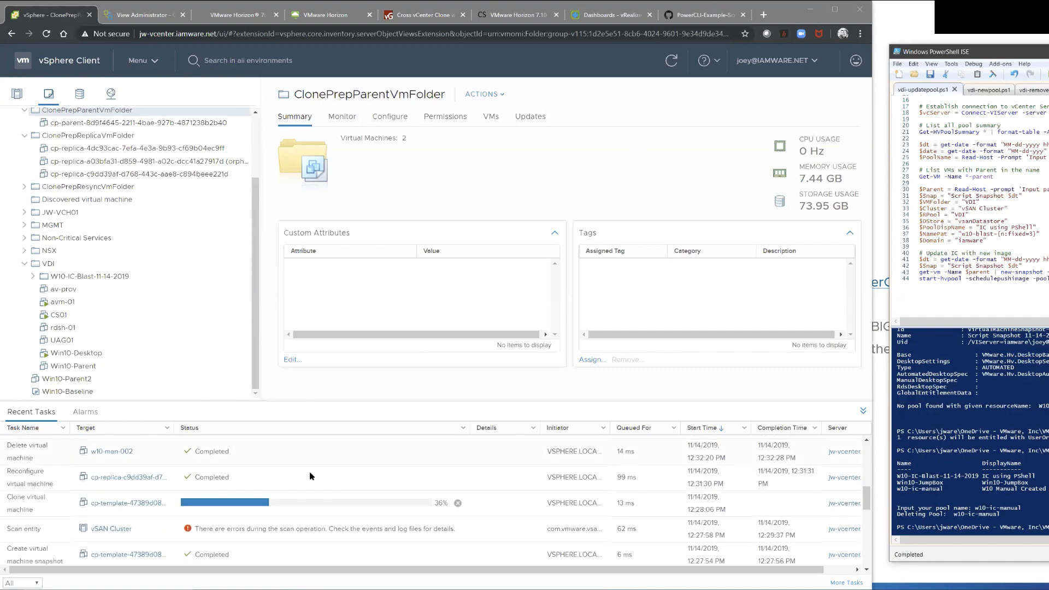
scroll(311, 476, up, 3)
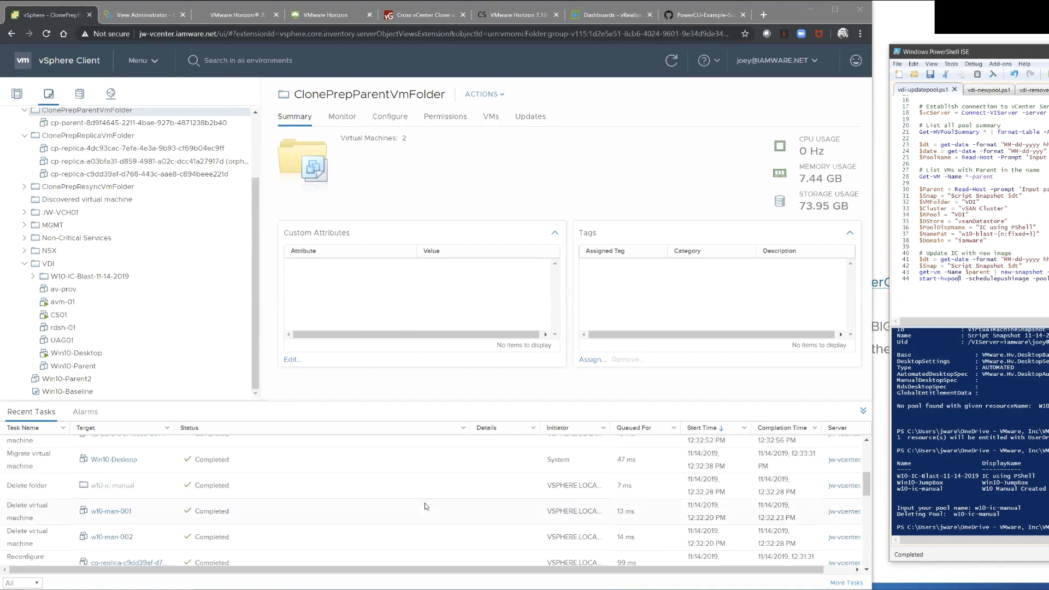
Step: Refresh the W10-IC-Blast-11-14-2019 summary in the Horizon 7 console, check its pending image state, and return to the presentation slide
click(207, 14)
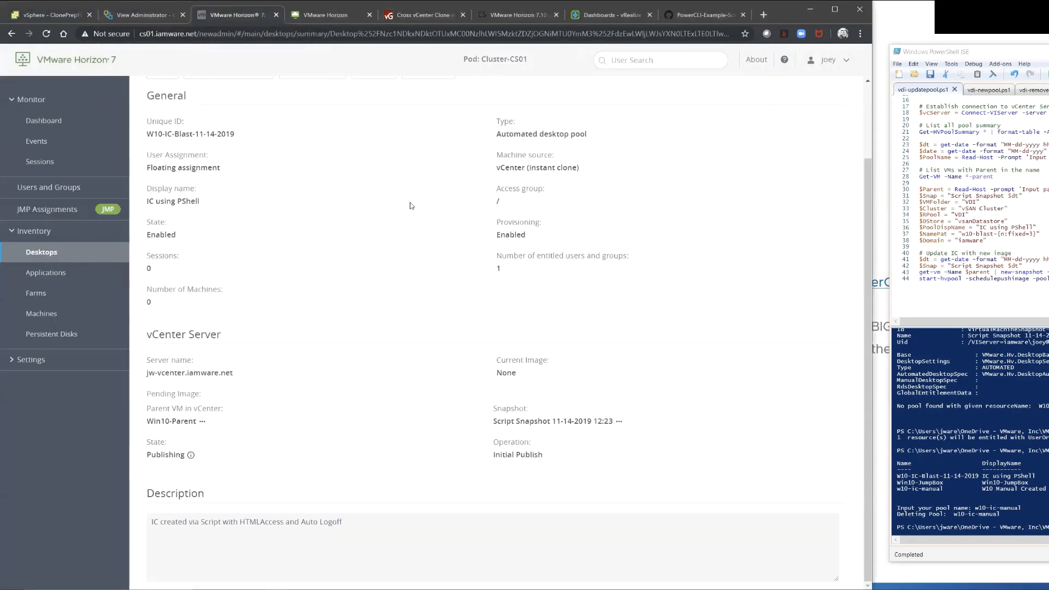
scroll(415, 209, up, 2)
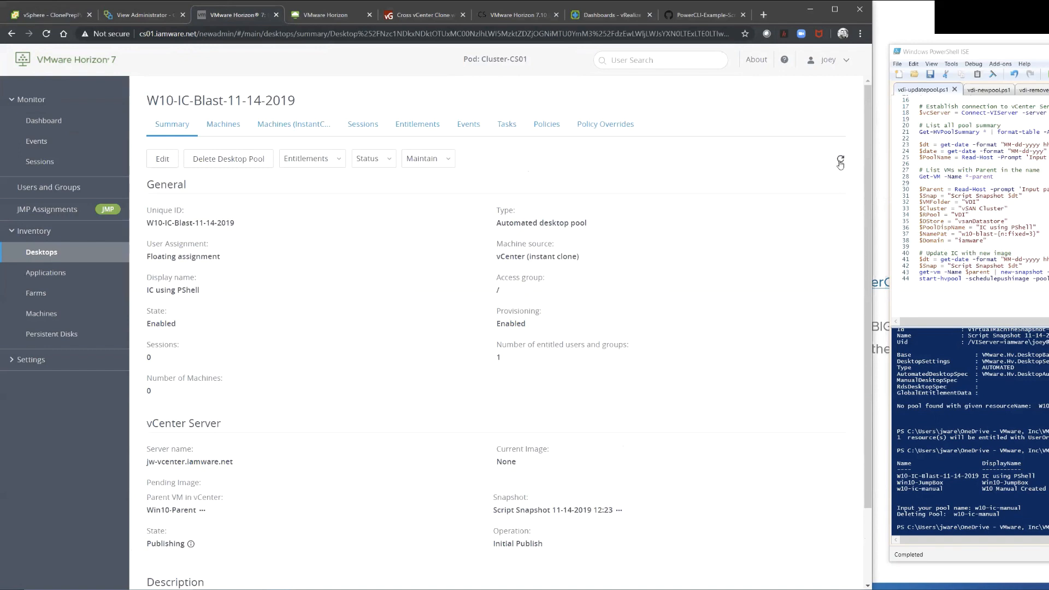
click(841, 163)
scroll(274, 448, down, 1)
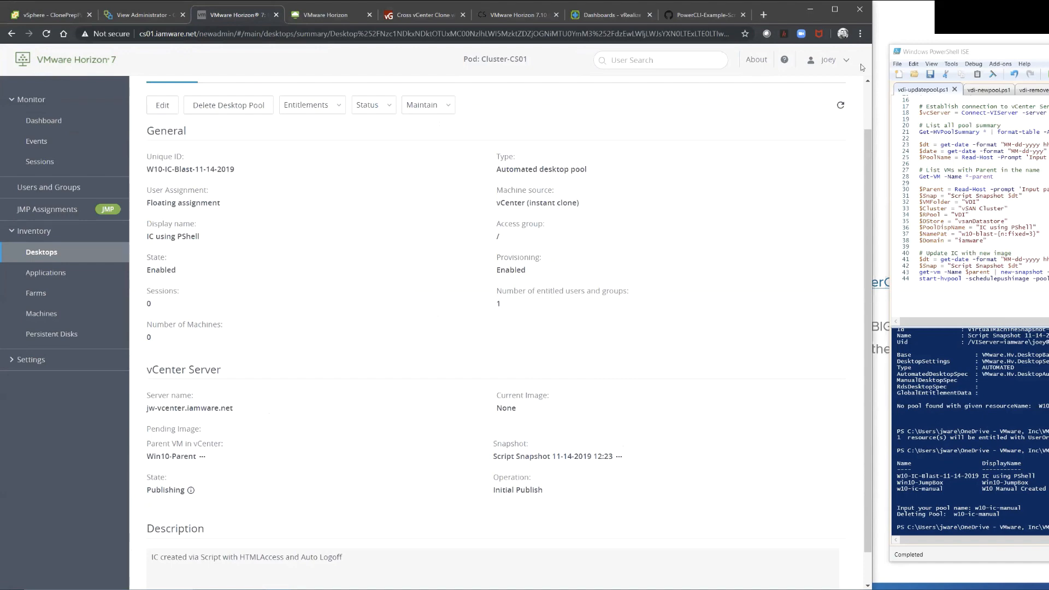
click(890, 28)
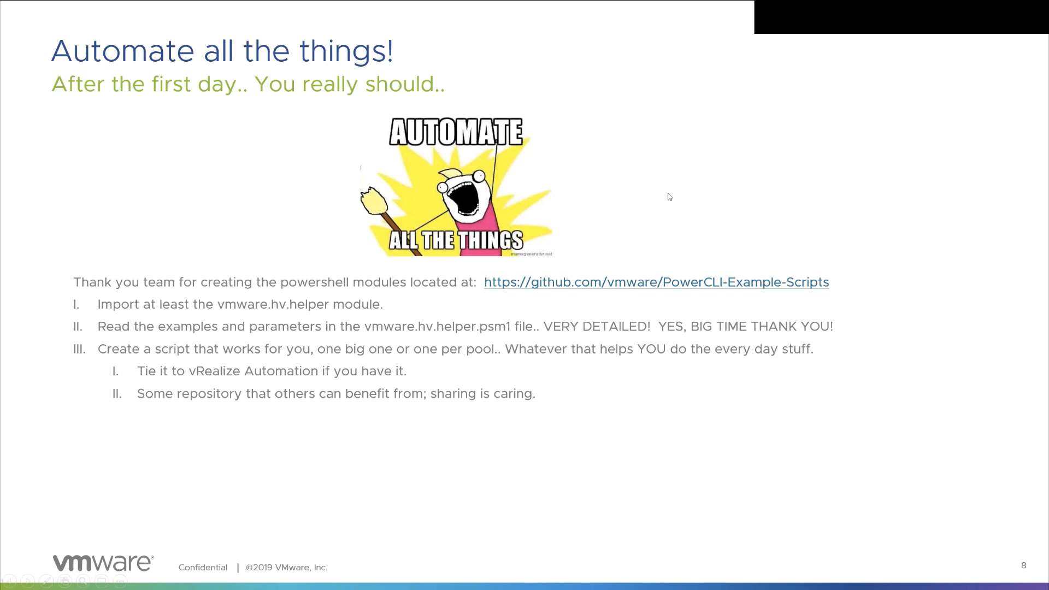
Step: Switch back to the browser and open the Logon Monitoring section of the VMware Horizon 7 Connection Server article
key(alt+Tab)
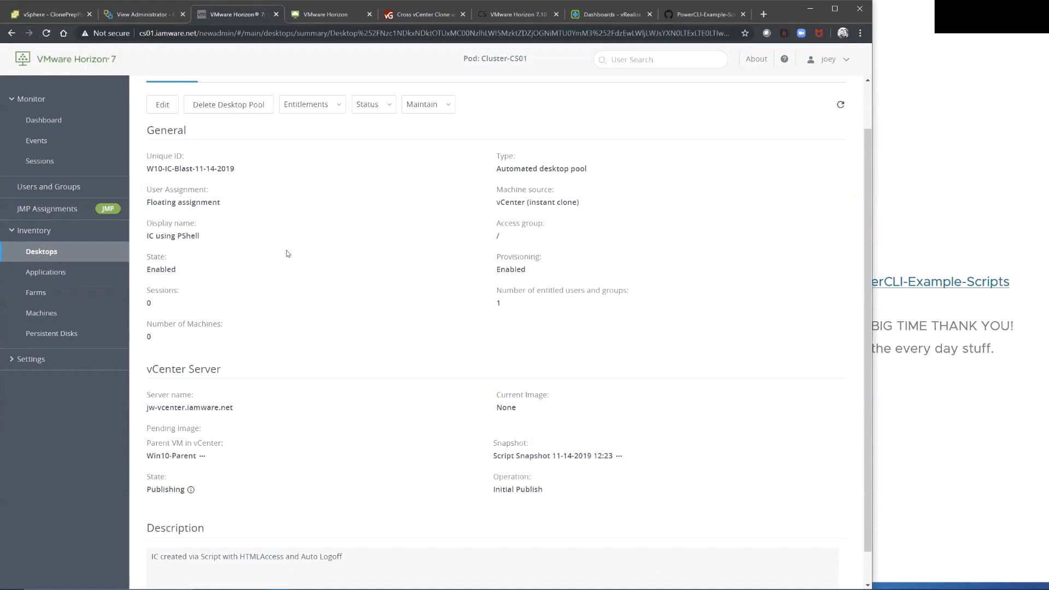
scroll(406, 232, up, 1)
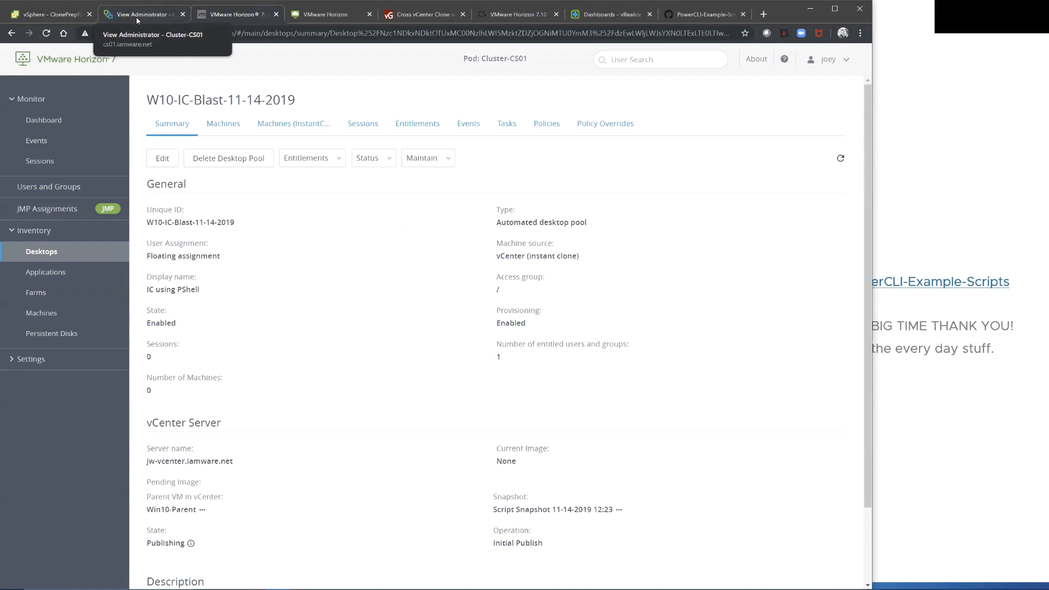
click(498, 22)
scroll(479, 318, down, 5)
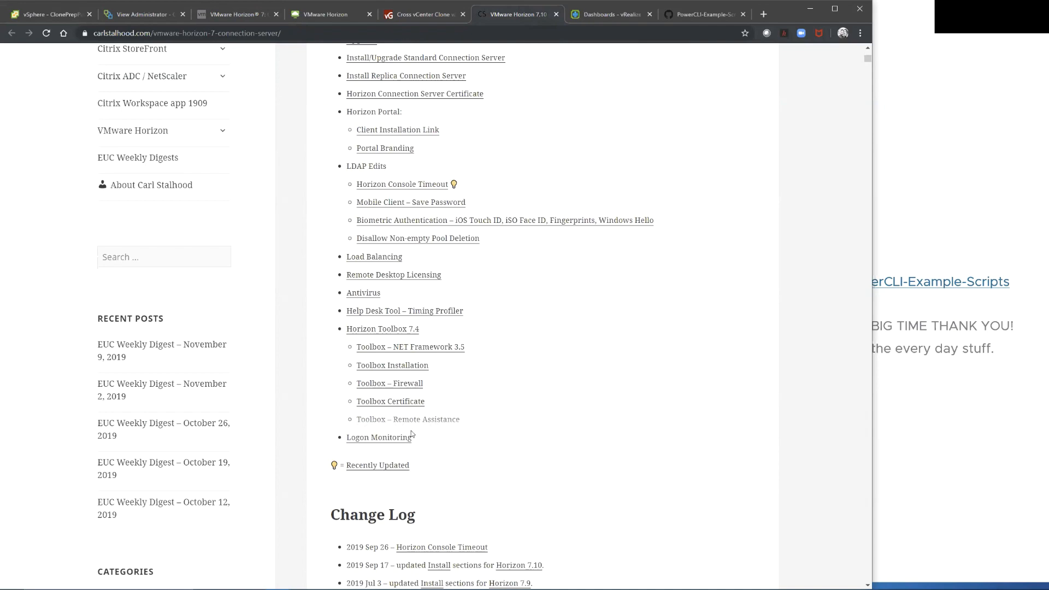
click(396, 439)
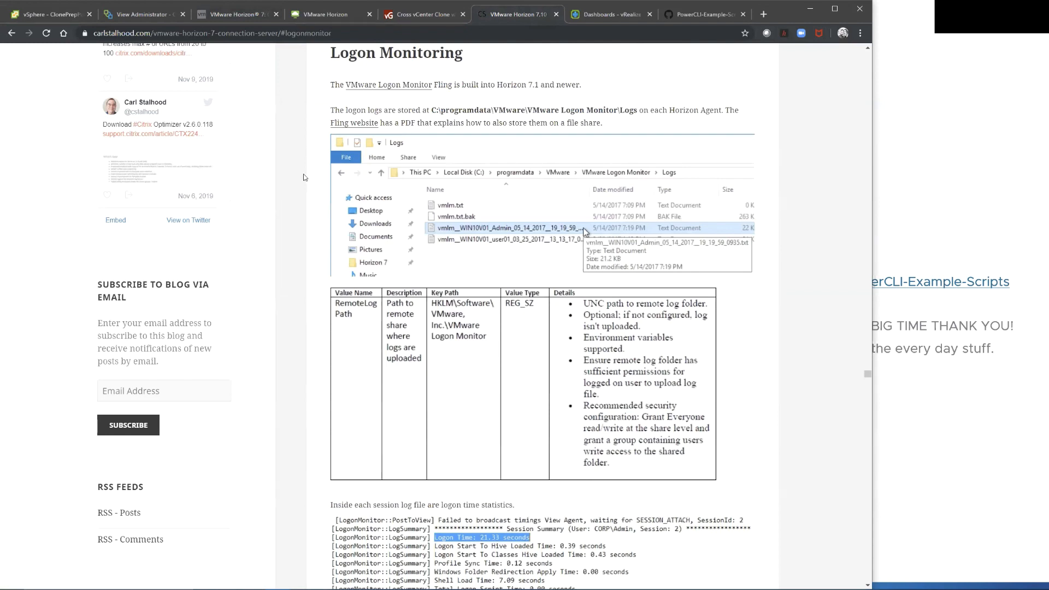
scroll(304, 177, up, 1)
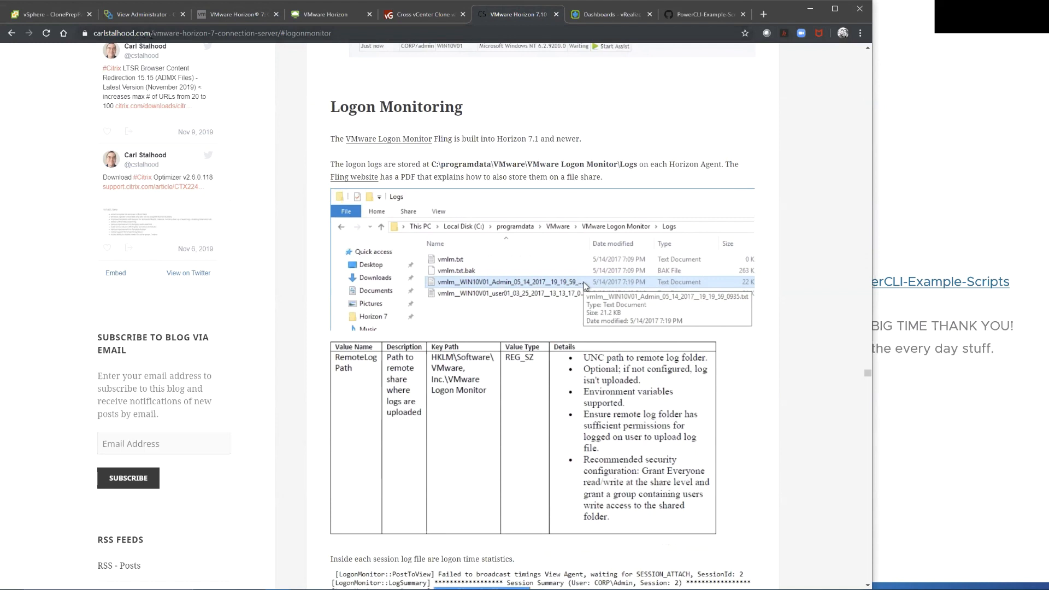
Step: Highlight the article's site address and the sentence on where logon logs are stored, and examine the sample logon time statistics
drag(94, 33, 194, 34)
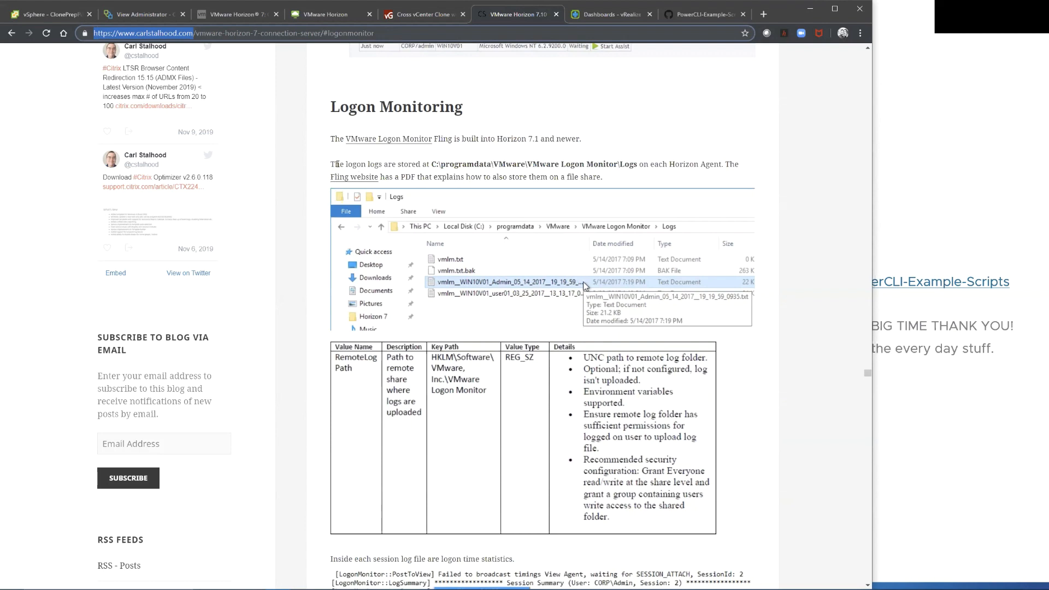
drag(338, 164, 510, 165)
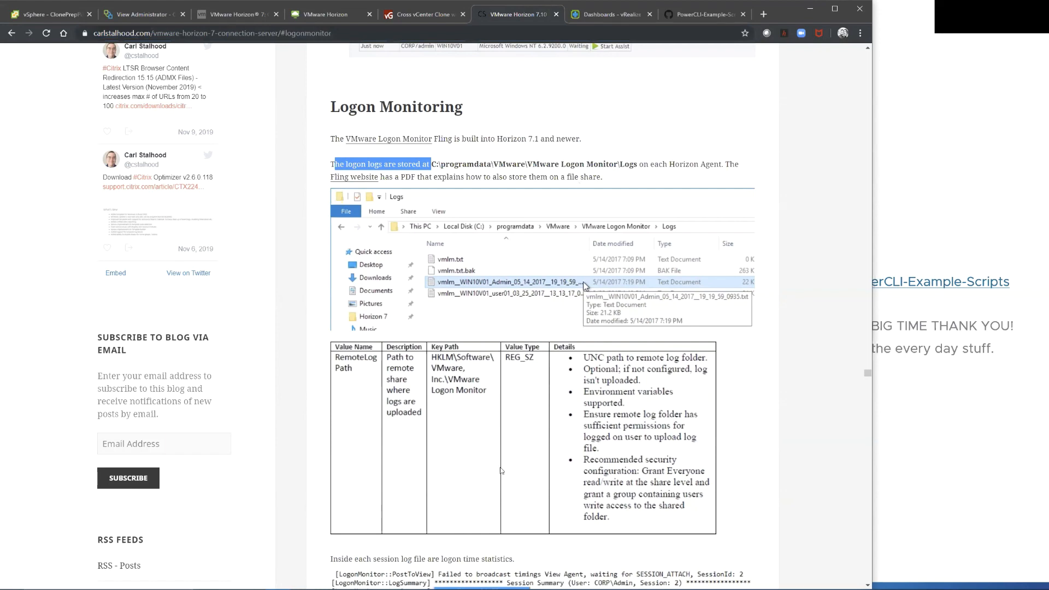
scroll(501, 470, down, 4)
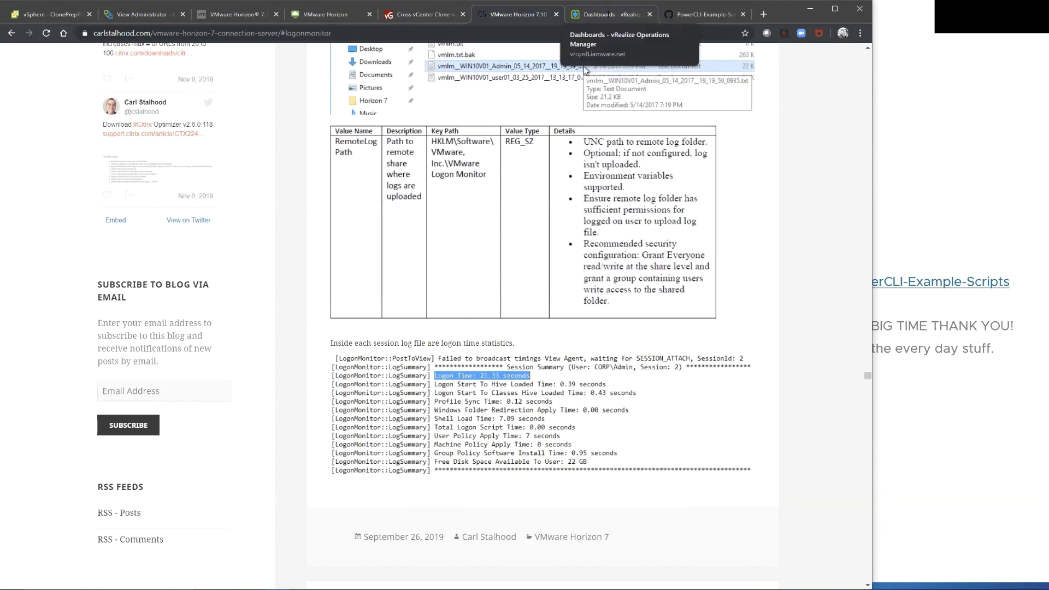
Step: Open the Horizon Help Desk dashboard in vRealize Operations Manager and look through its session metrics, VM metrics and logon breakdown
click(607, 14)
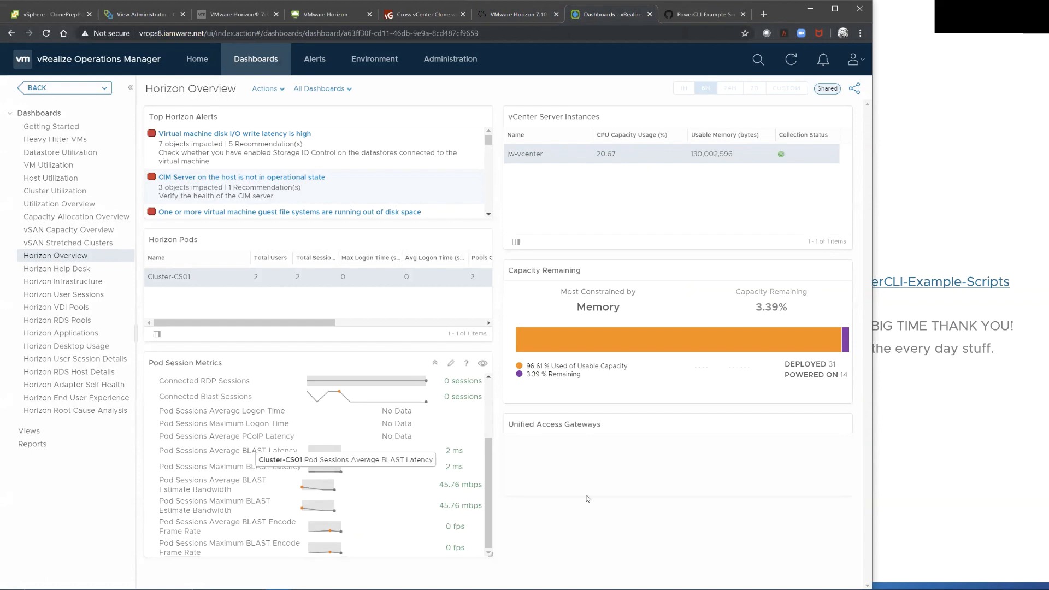
click(76, 268)
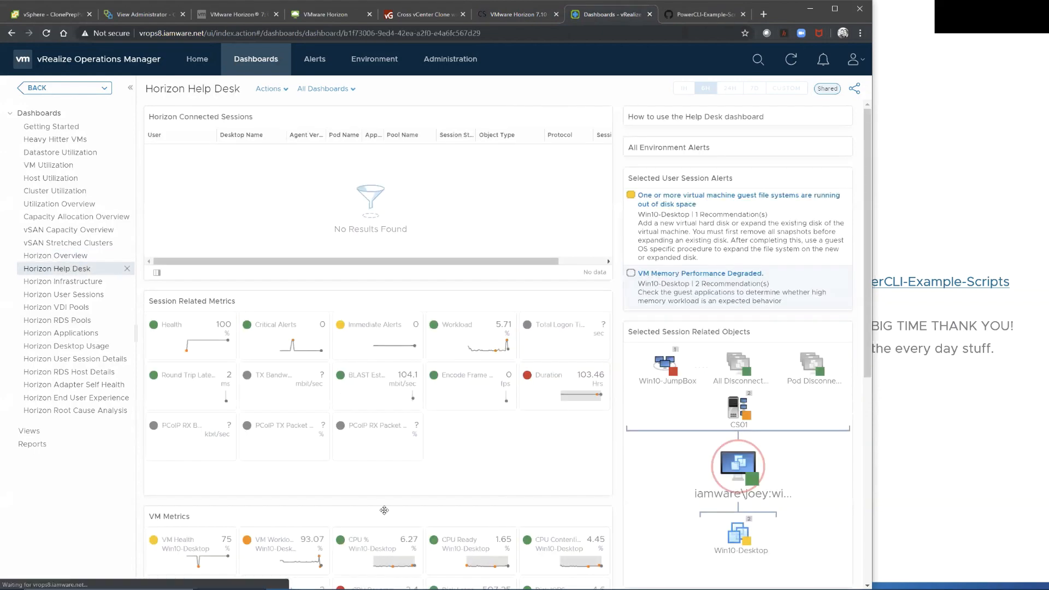
scroll(349, 528, down, 5)
scroll(349, 527, down, 2)
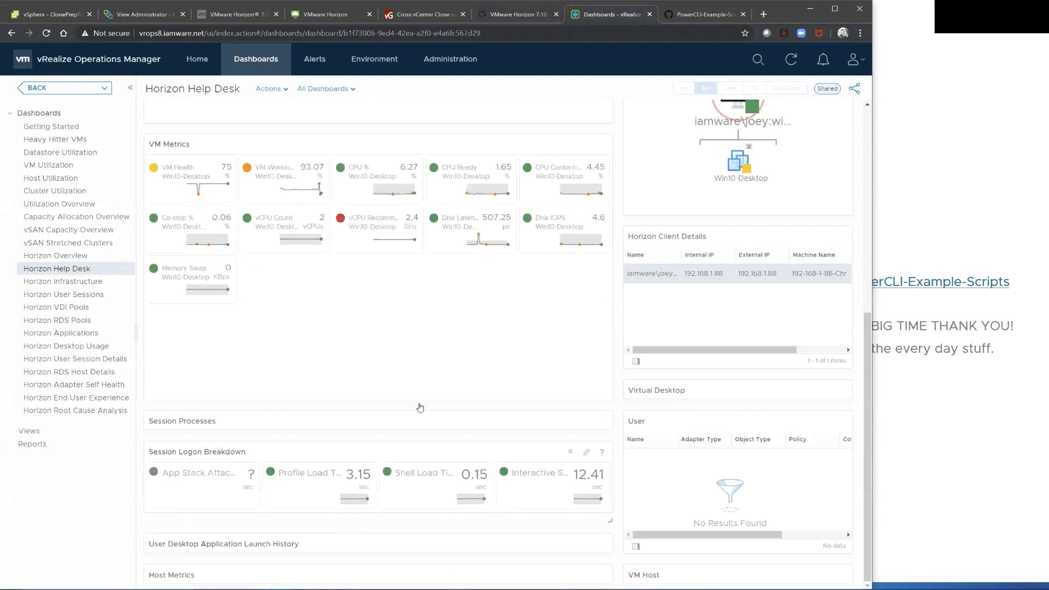
scroll(305, 273, up, 5)
scroll(361, 167, up, 2)
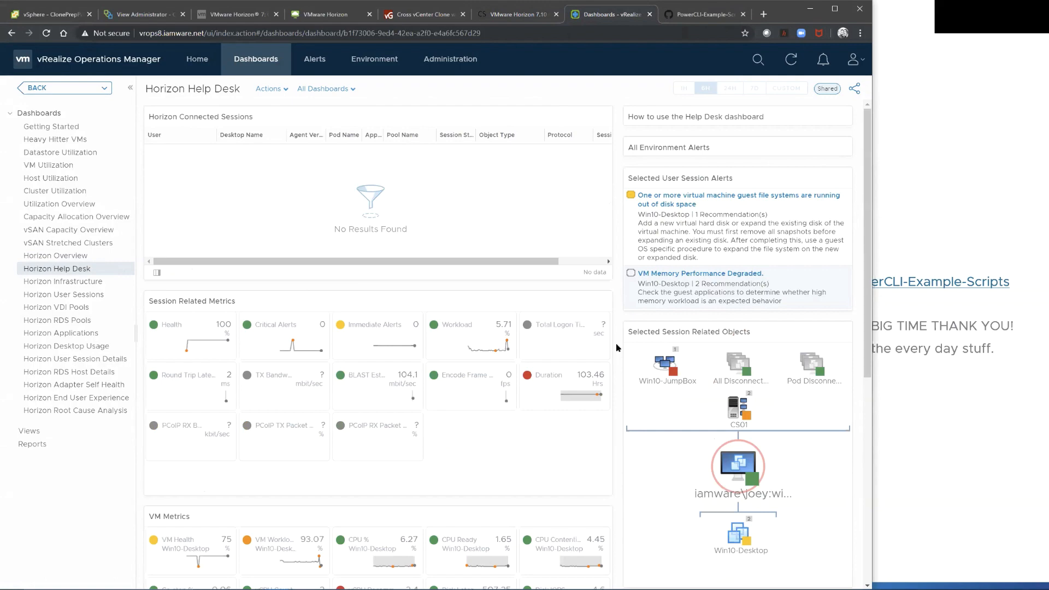
scroll(239, 426, down, 7)
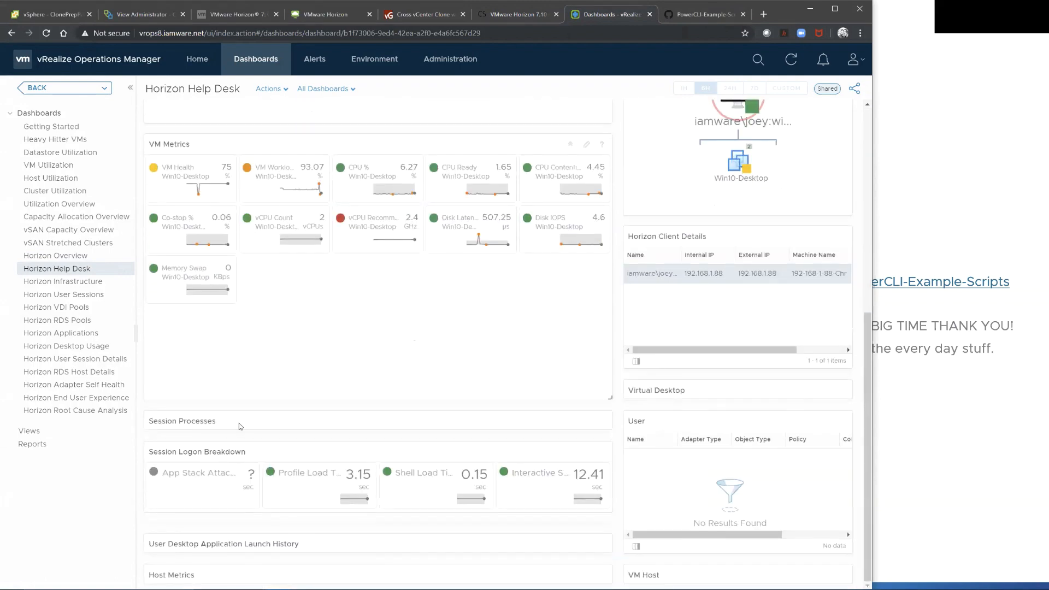
Step: Inspect the profile load time, shell load time and interactive session duration metrics in the Session Logon Breakdown
mouse_move(316, 478)
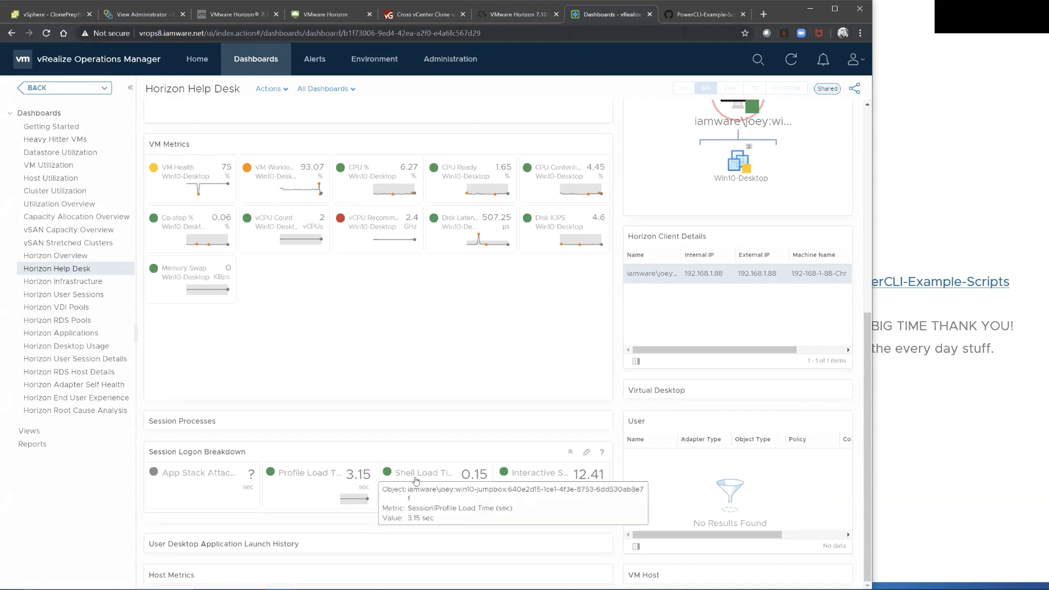
mouse_move(445, 485)
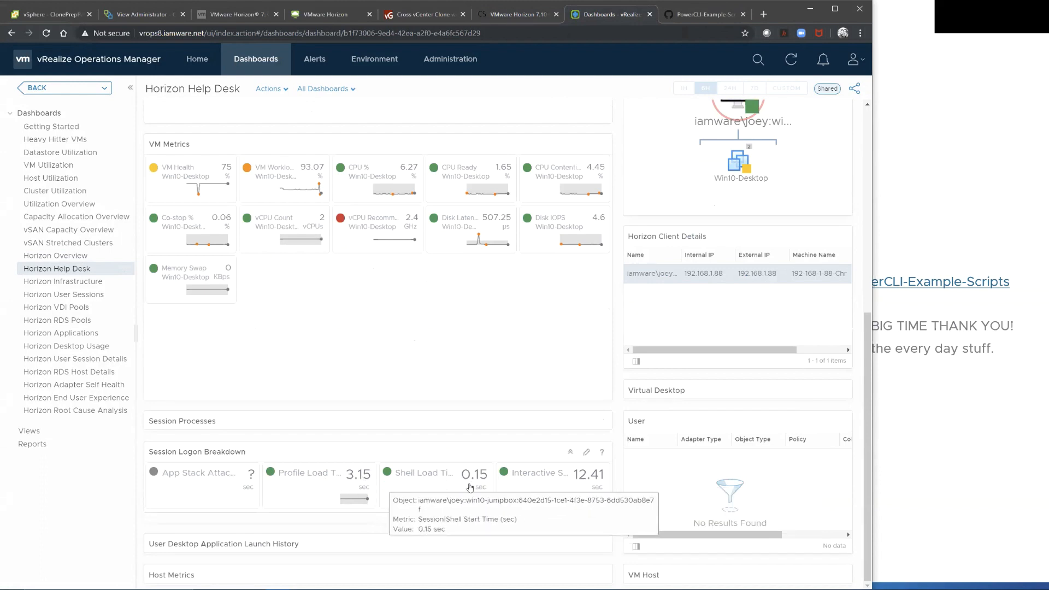
mouse_move(540, 481)
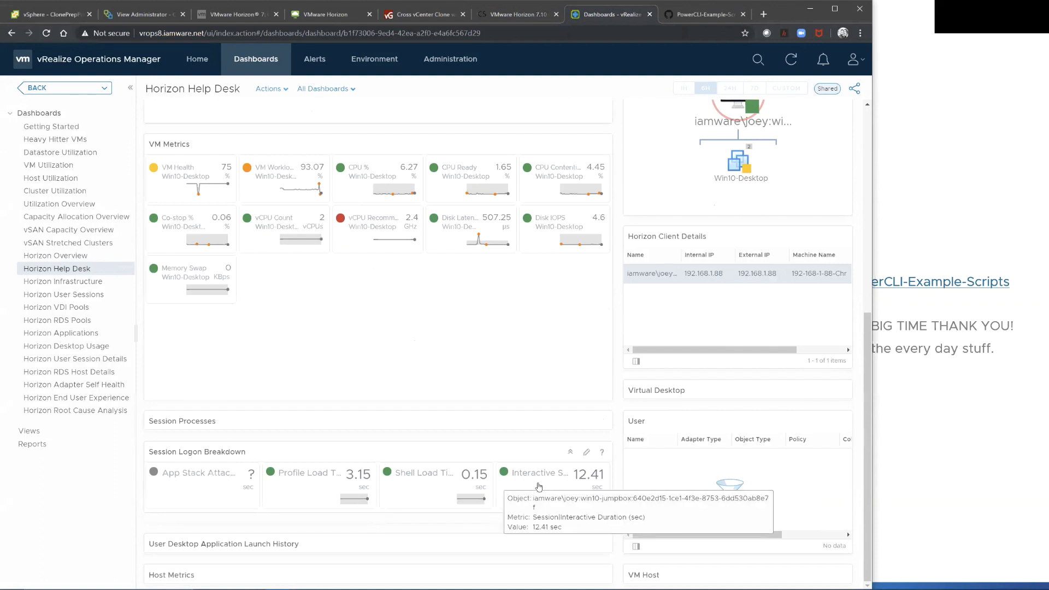
click(541, 485)
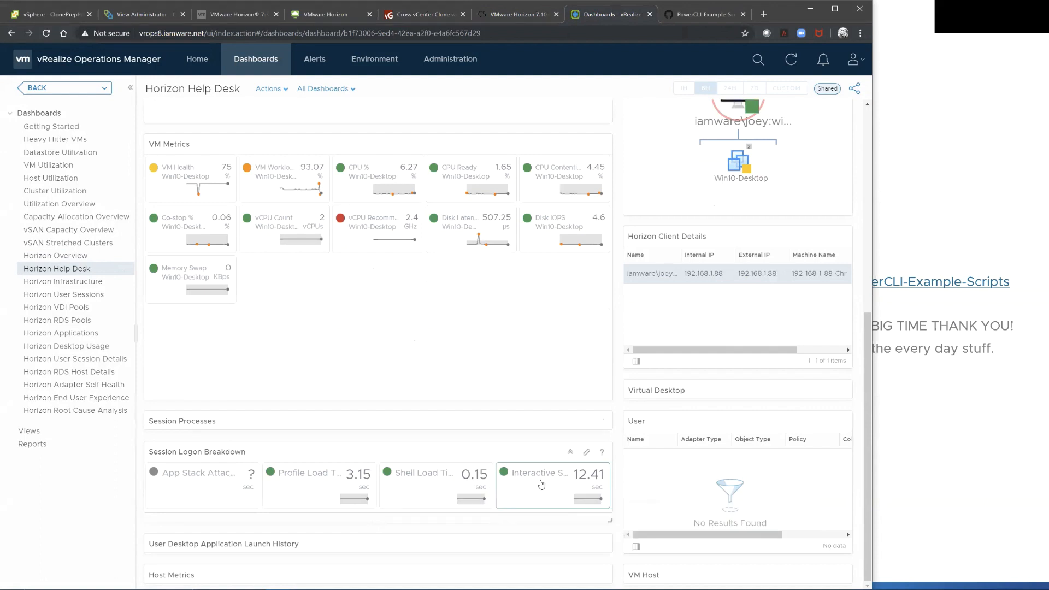
double_click(541, 484)
mouse_move(540, 491)
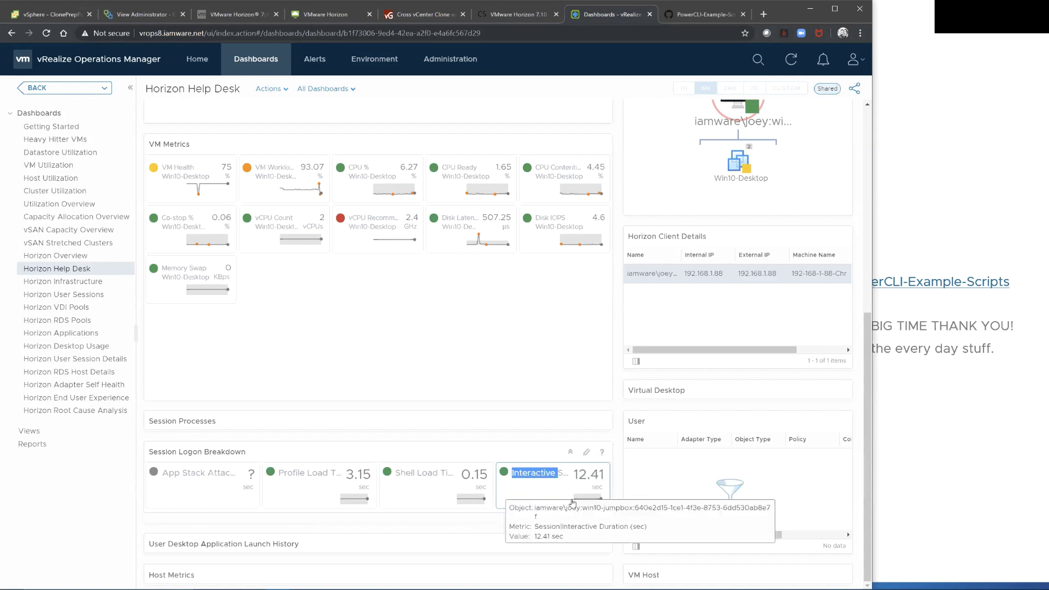
click(610, 445)
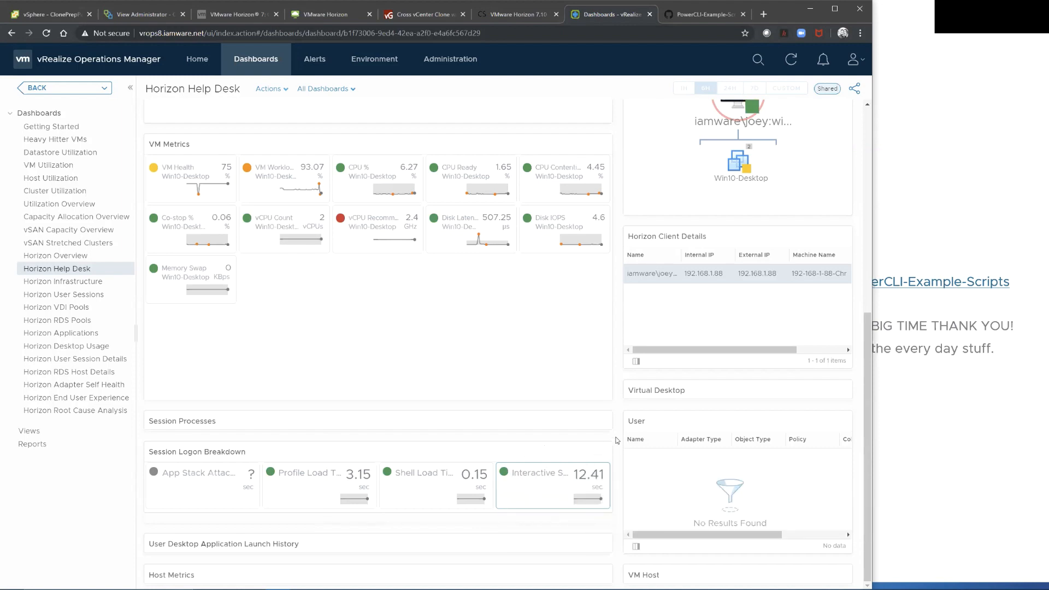
mouse_move(560, 475)
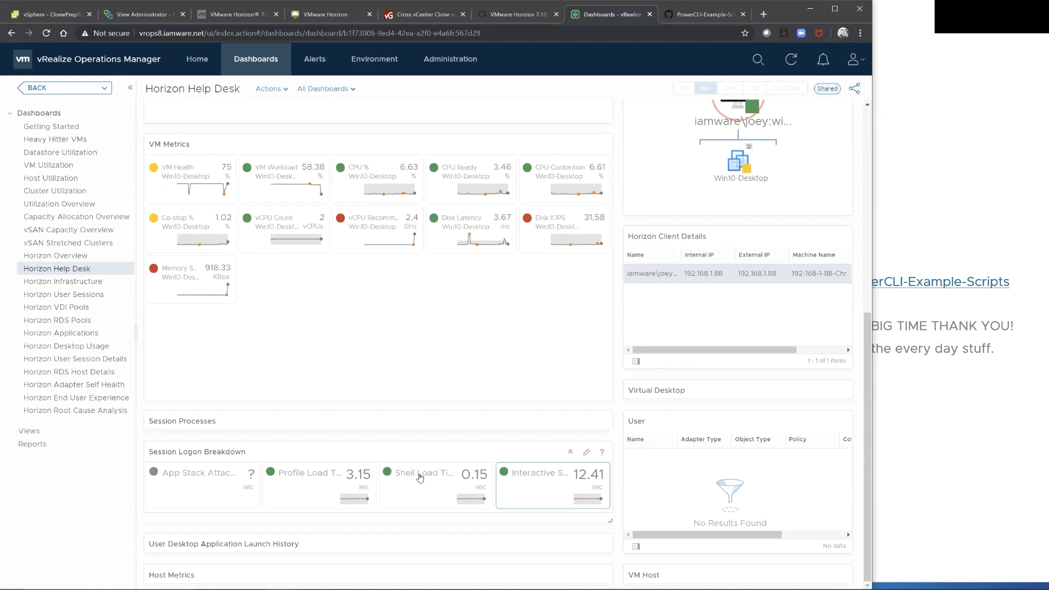
Step: Return to vSphere Client and check the recent tasks for the template clone's progress
click(58, 14)
scroll(252, 527, down, 10)
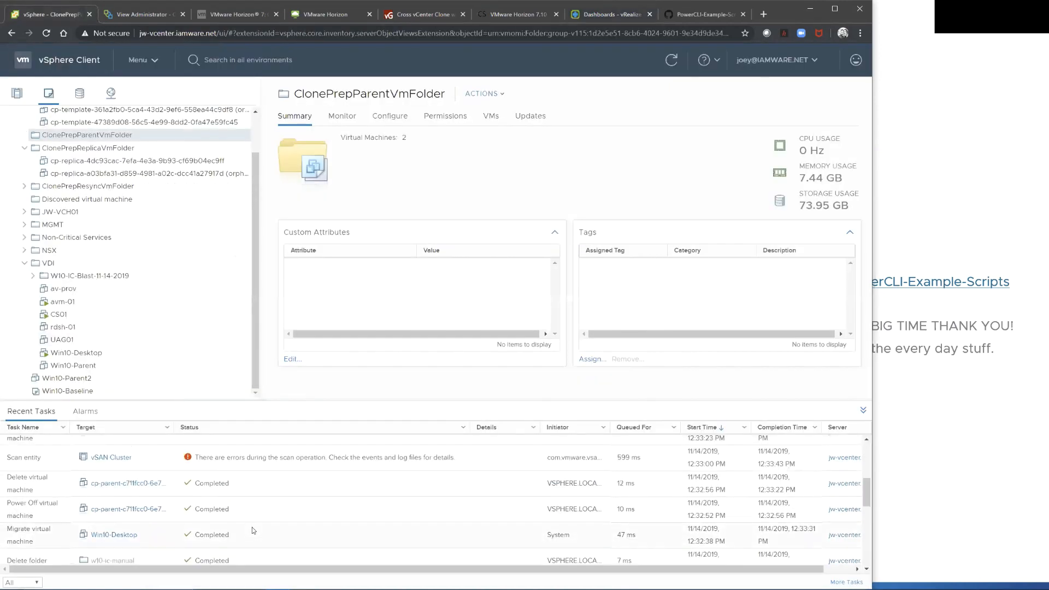
scroll(252, 527, up, 3)
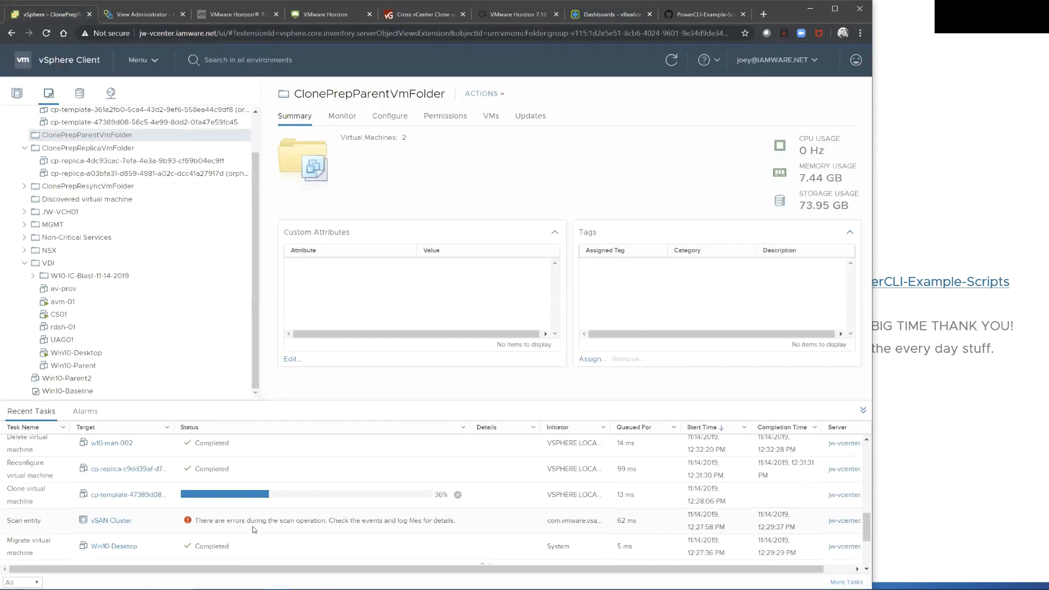
scroll(254, 529, up, 5)
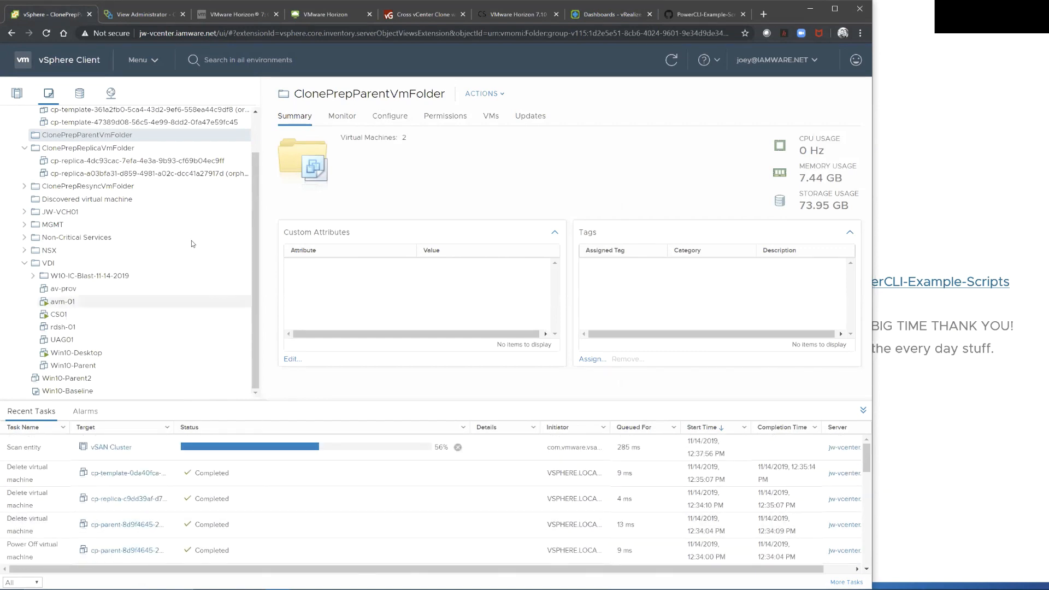
Step: Refresh the desktop pools list in Horizon Administrator and the W10-IC-Blast-11-14-2019 pool summary in Horizon Console to check its publishing state
click(135, 16)
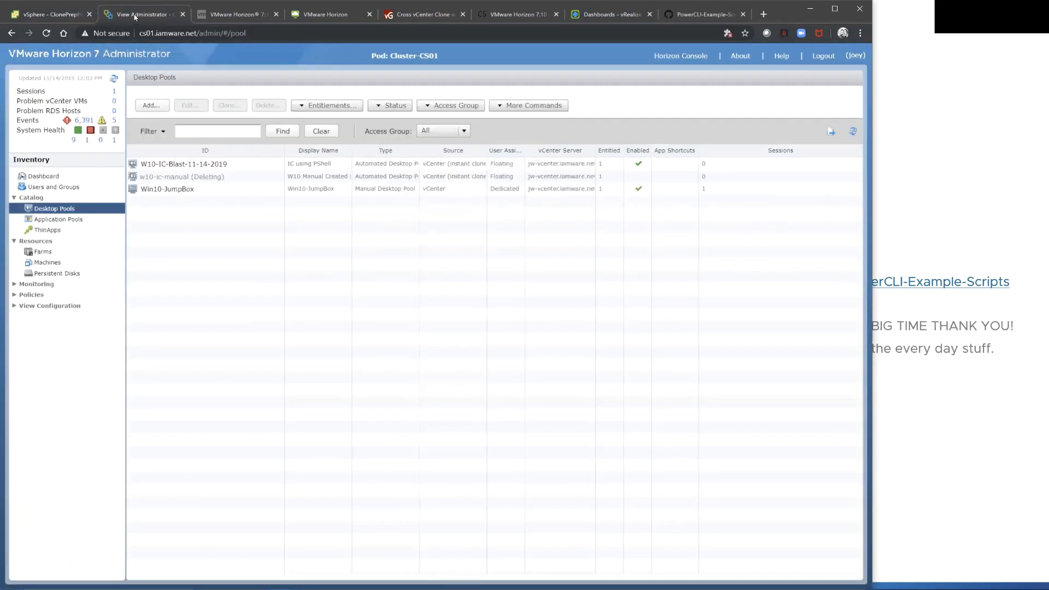
click(853, 132)
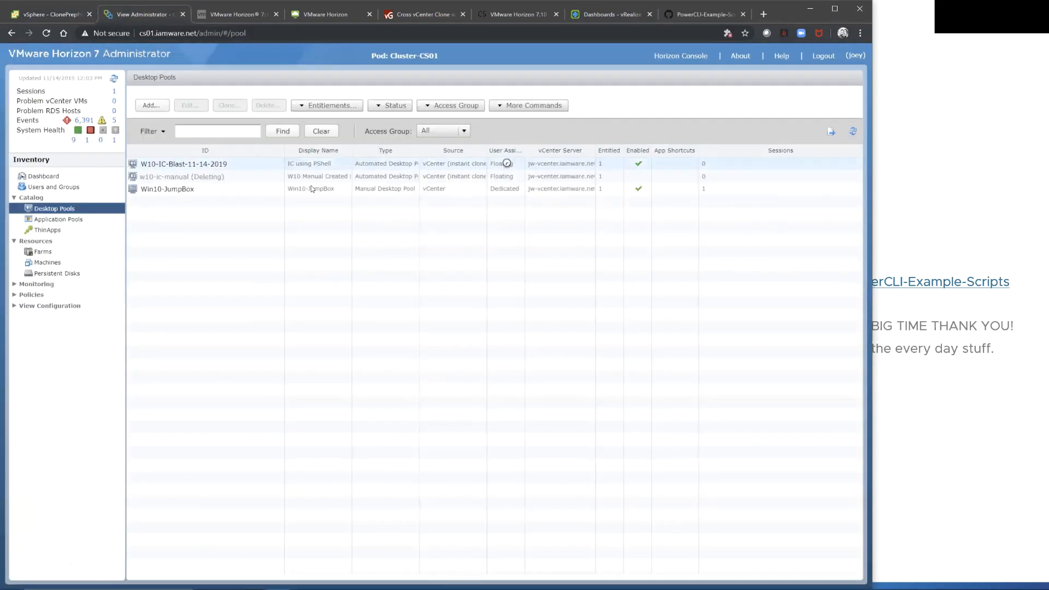
click(235, 14)
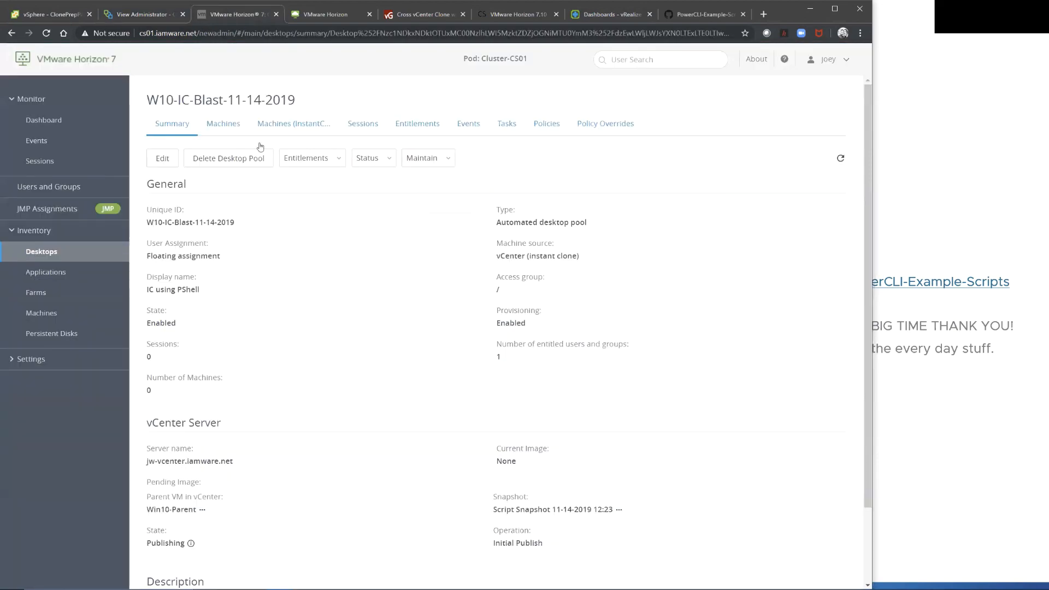
click(841, 158)
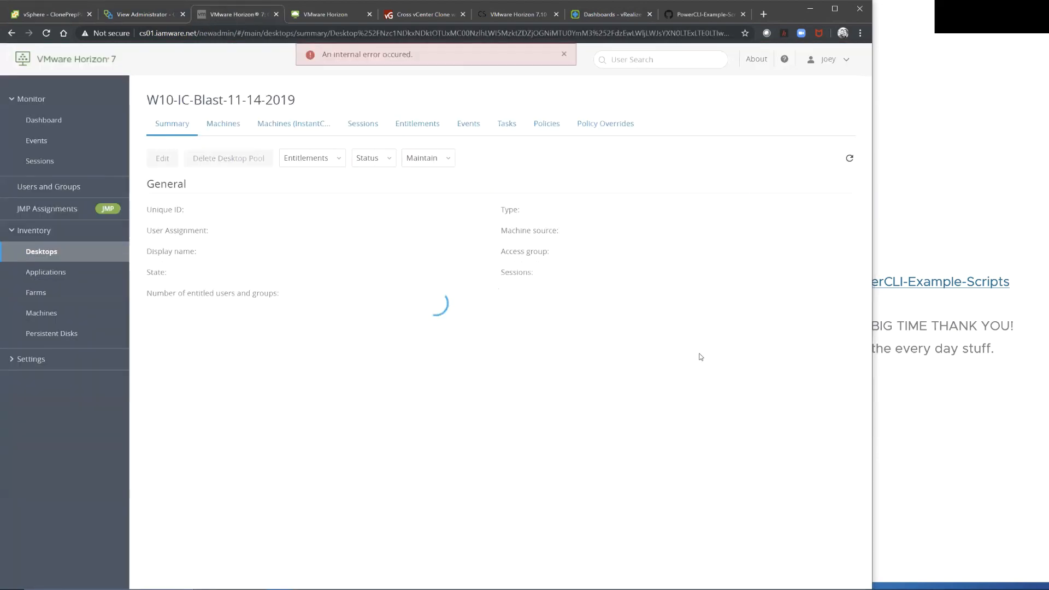
scroll(341, 488, down, 1)
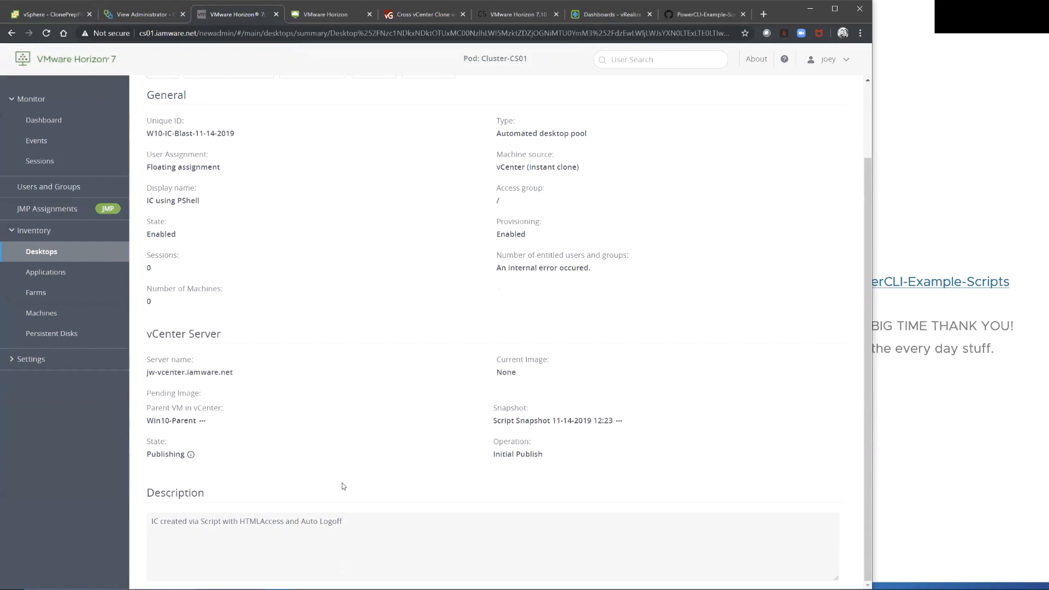
Step: Inspect the interactive session duration in the vRealize Operations logon breakdown, and return to the article's Logon Monitoring section
click(607, 16)
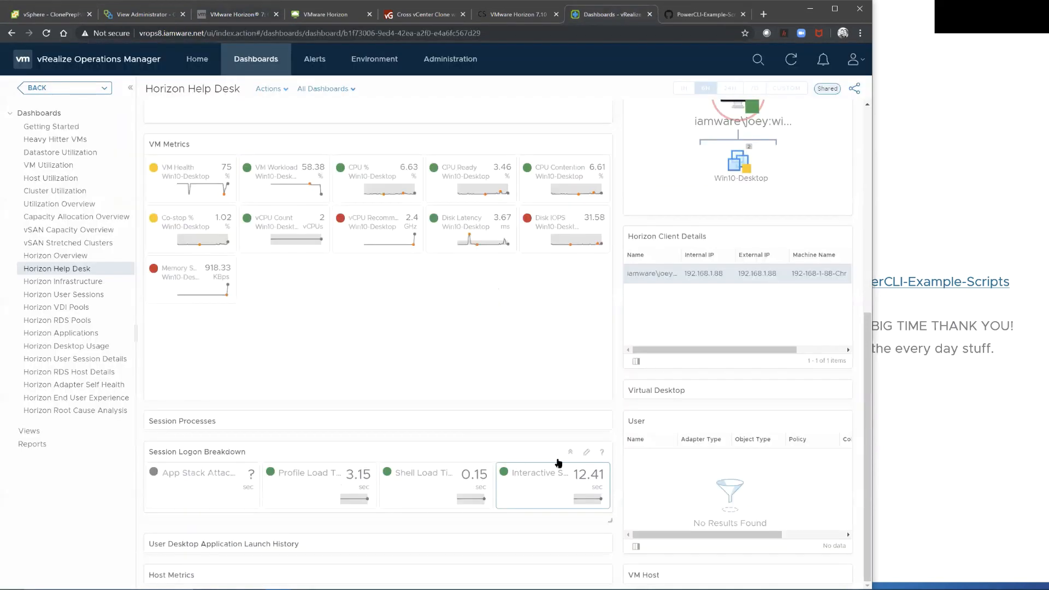
mouse_move(564, 485)
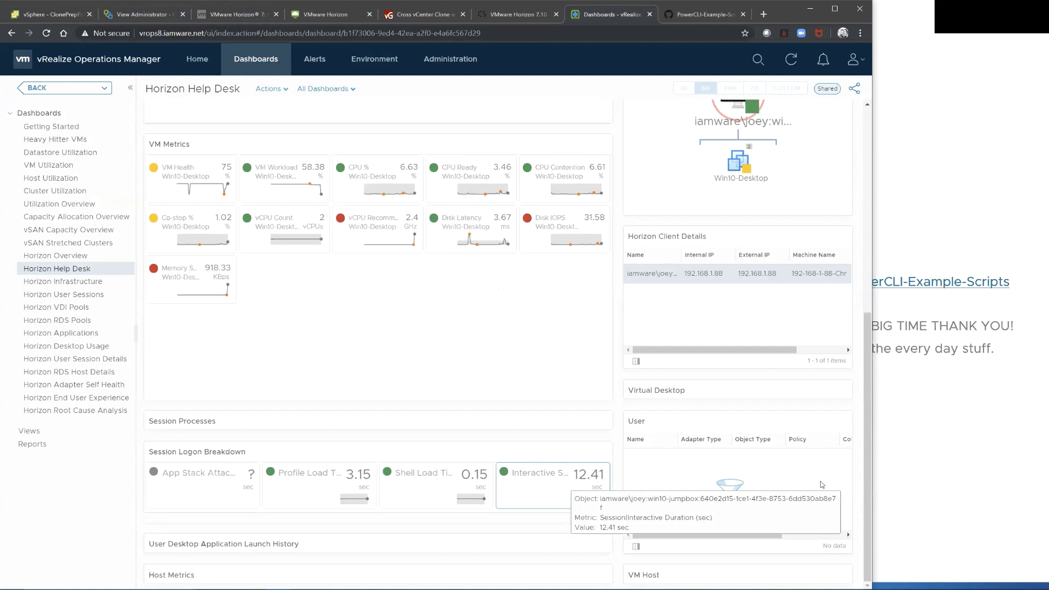
click(494, 16)
scroll(565, 210, up, 3)
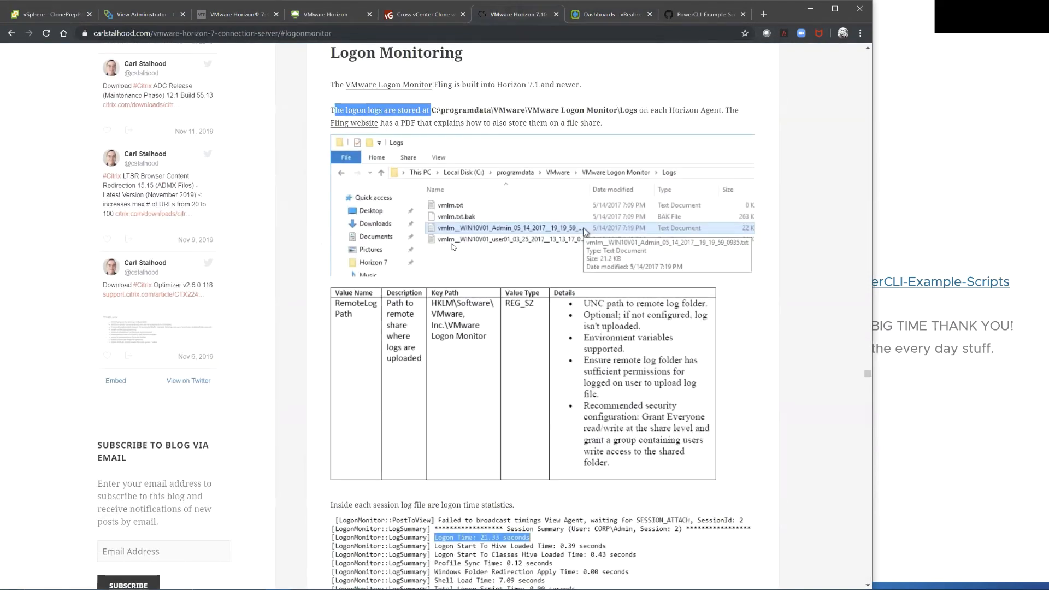
scroll(590, 176, up, 2)
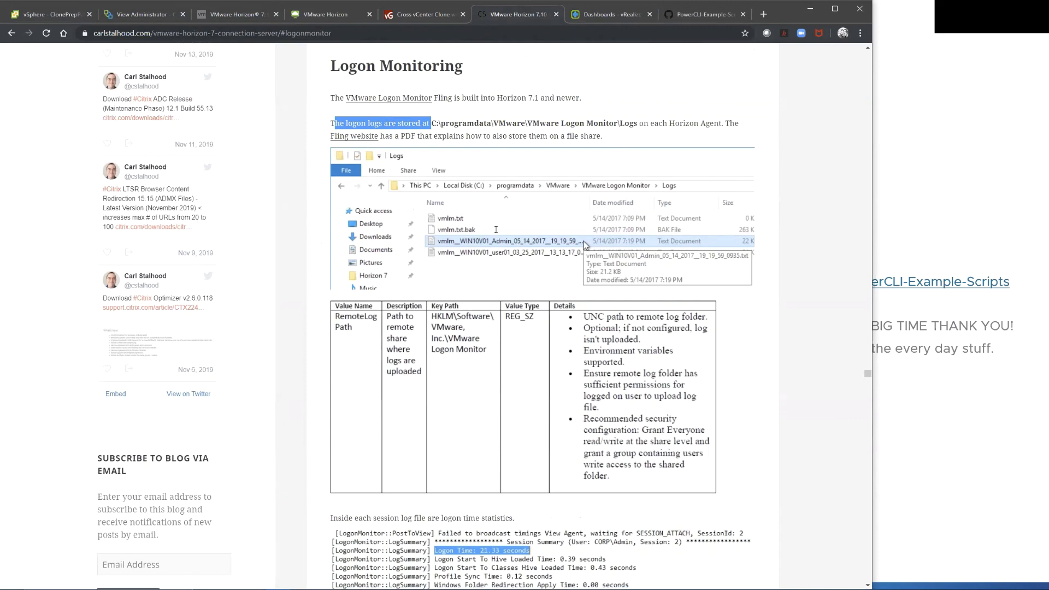
Step: Glance at the Horizon Help Desk dashboard again, and highlight the supported Horizon version in the Logon Monitoring article
click(613, 14)
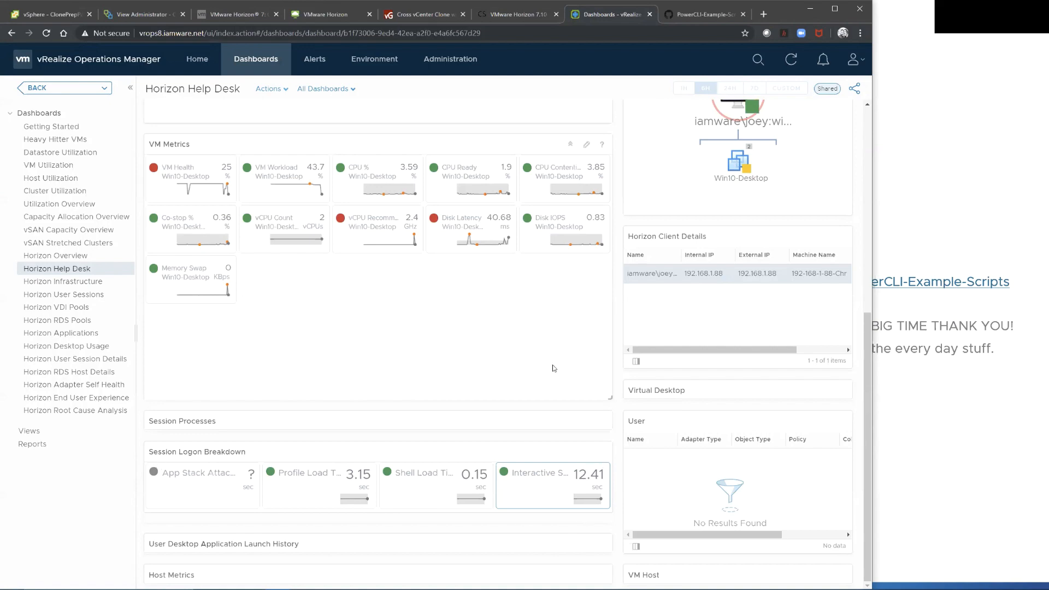
click(514, 14)
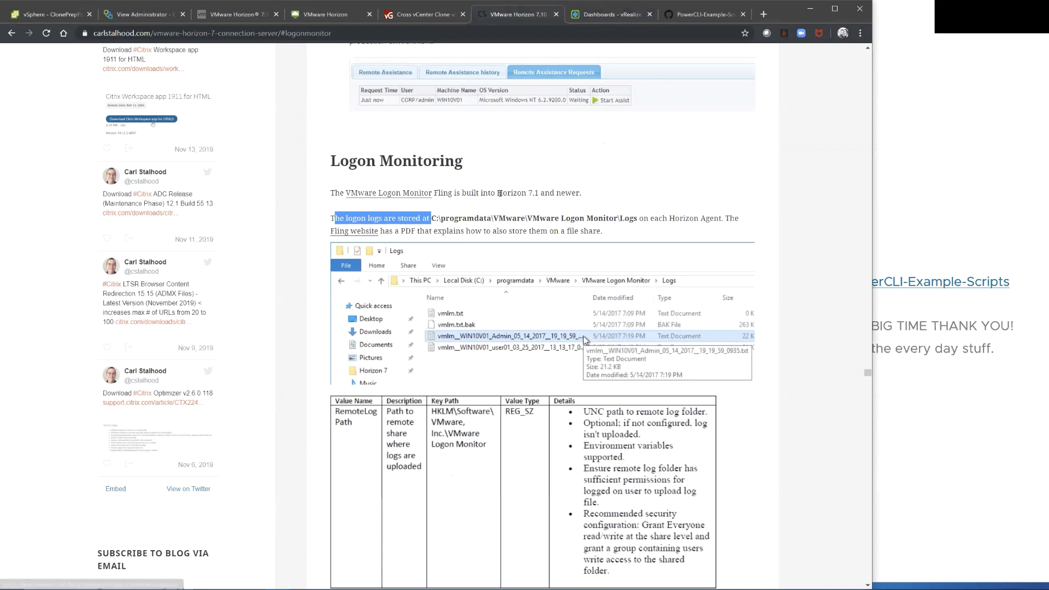
drag(508, 192, 561, 193)
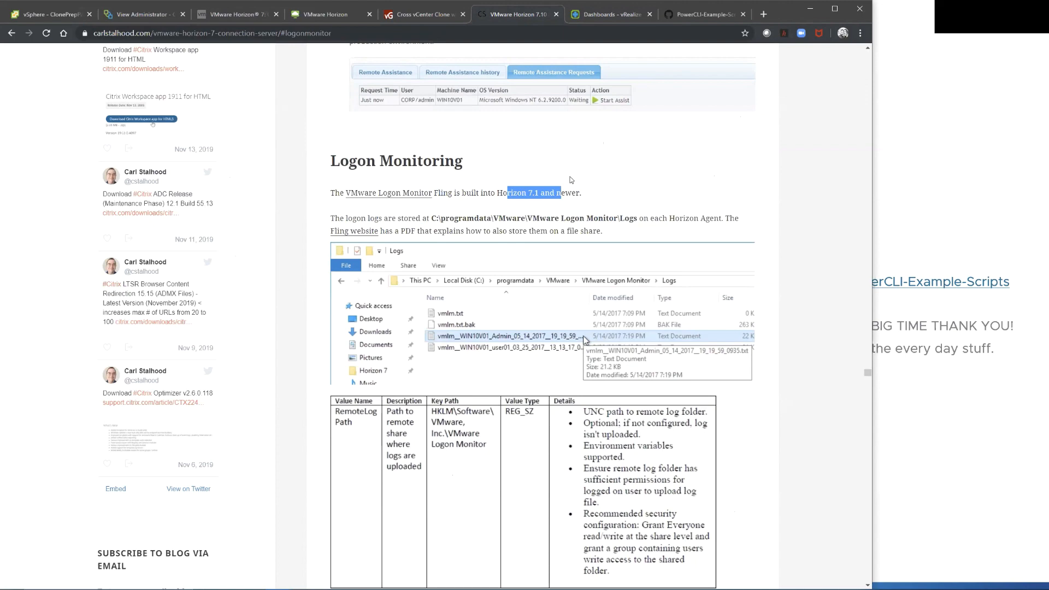
Step: Review the article's remote log path table and logon time statistics, and select the article's web address
scroll(628, 209, down, 4)
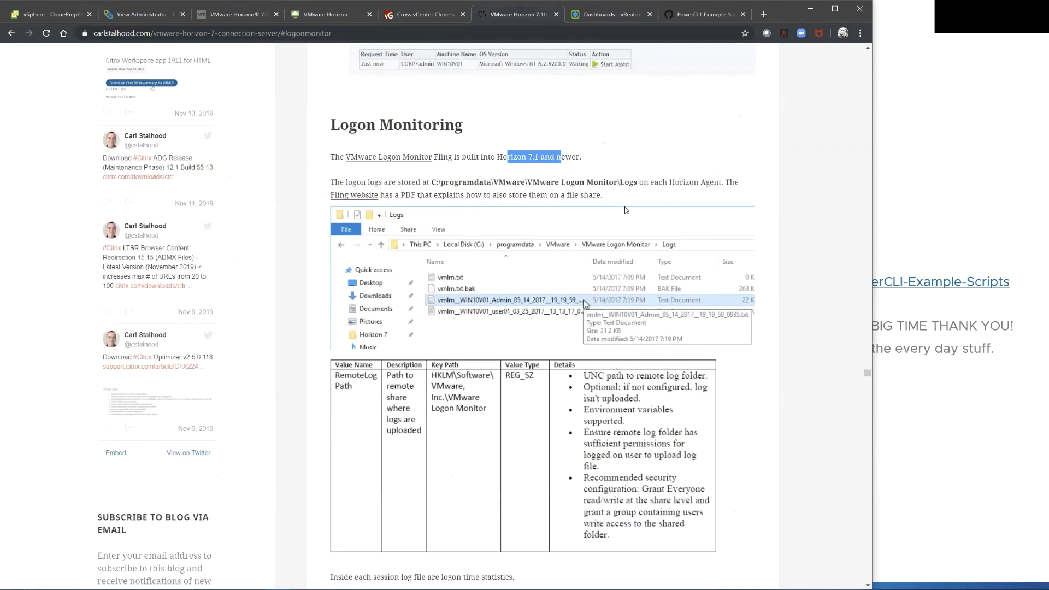
scroll(626, 210, up, 1)
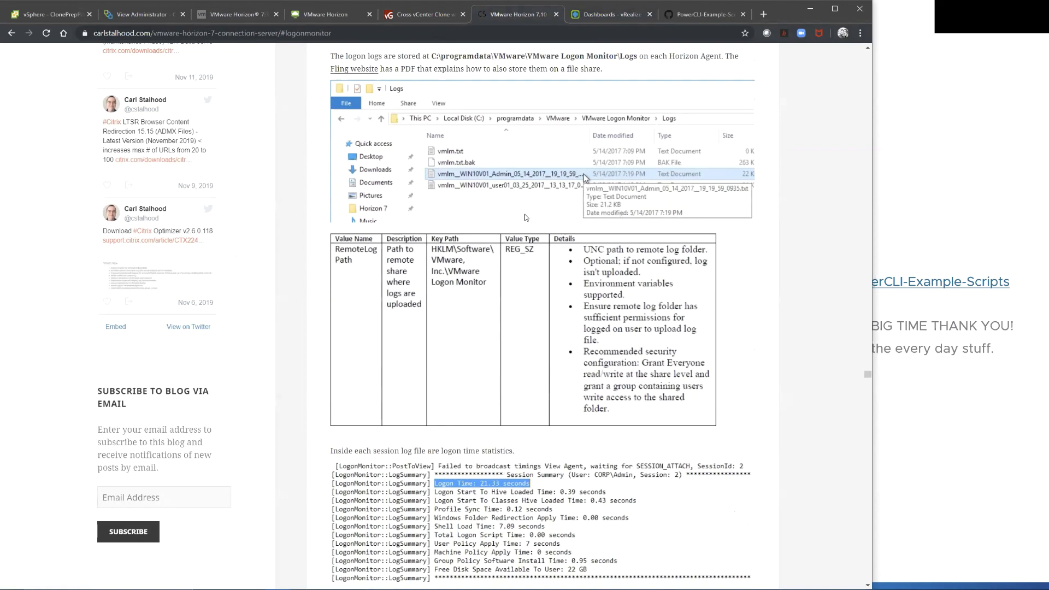
scroll(475, 282, down, 1)
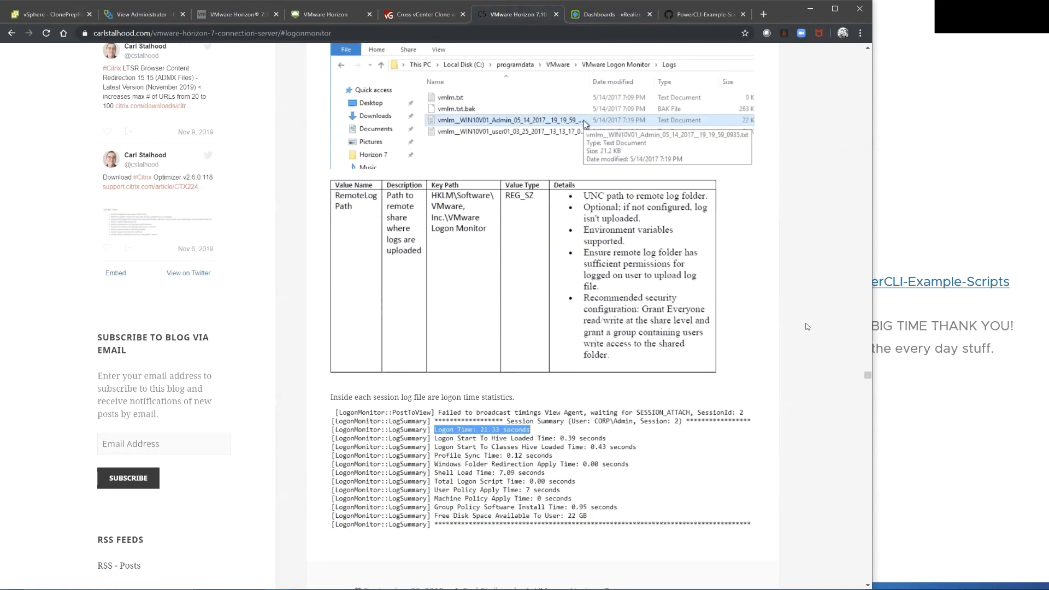
scroll(516, 121, up, 1)
click(353, 34)
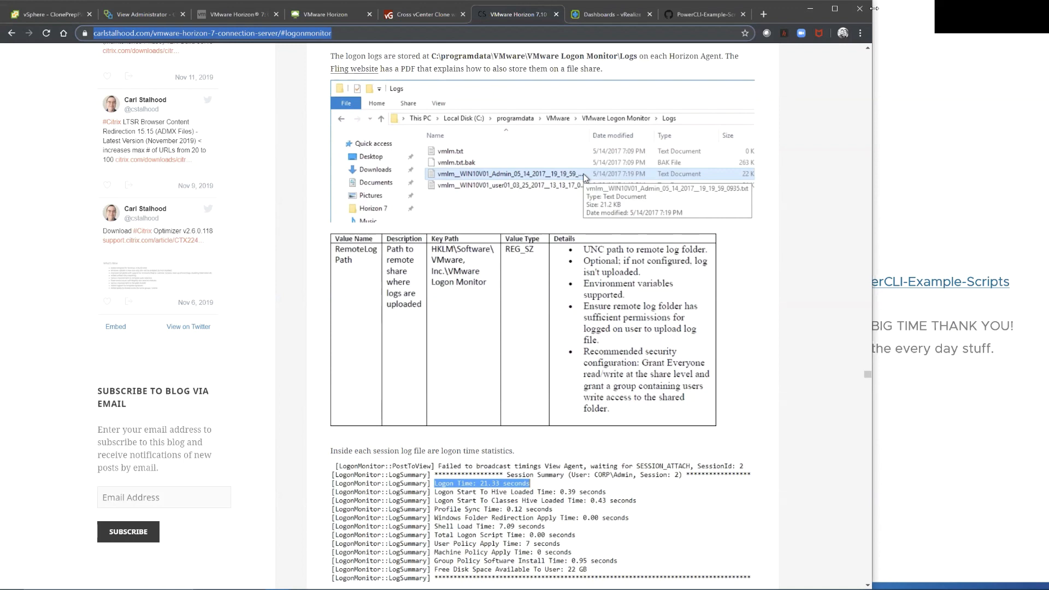
Step: Open the shared link to the Horizon Logon Monitor reporting blog post in the browser
click(691, 357)
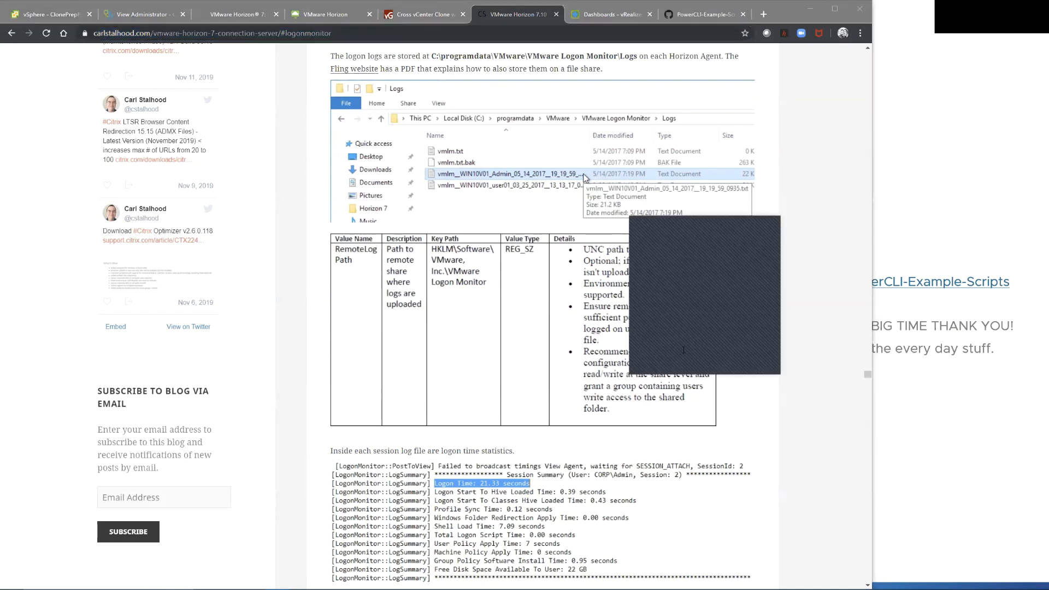
click(728, 228)
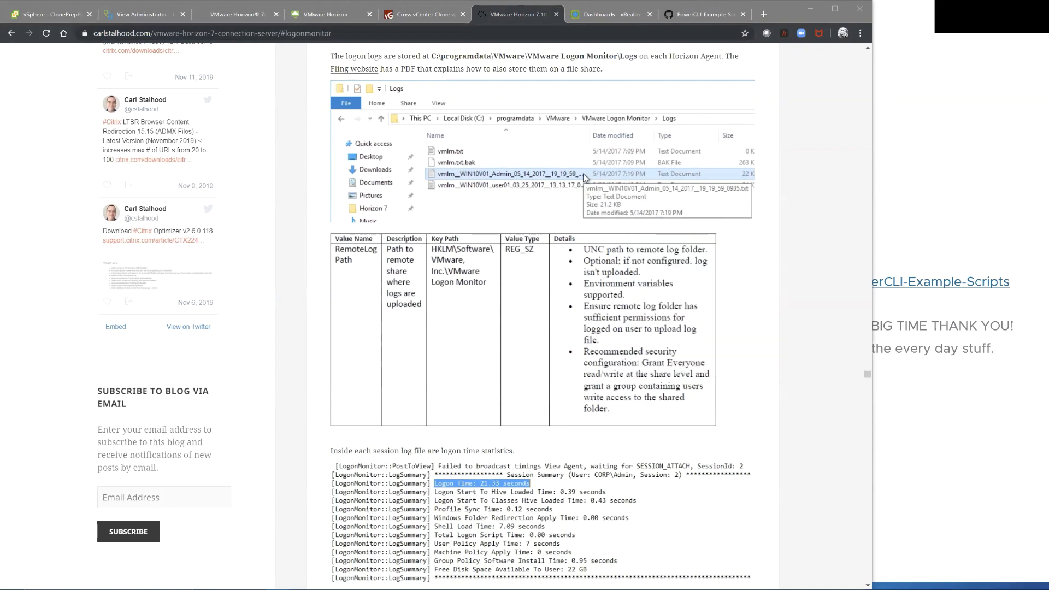
click(774, 249)
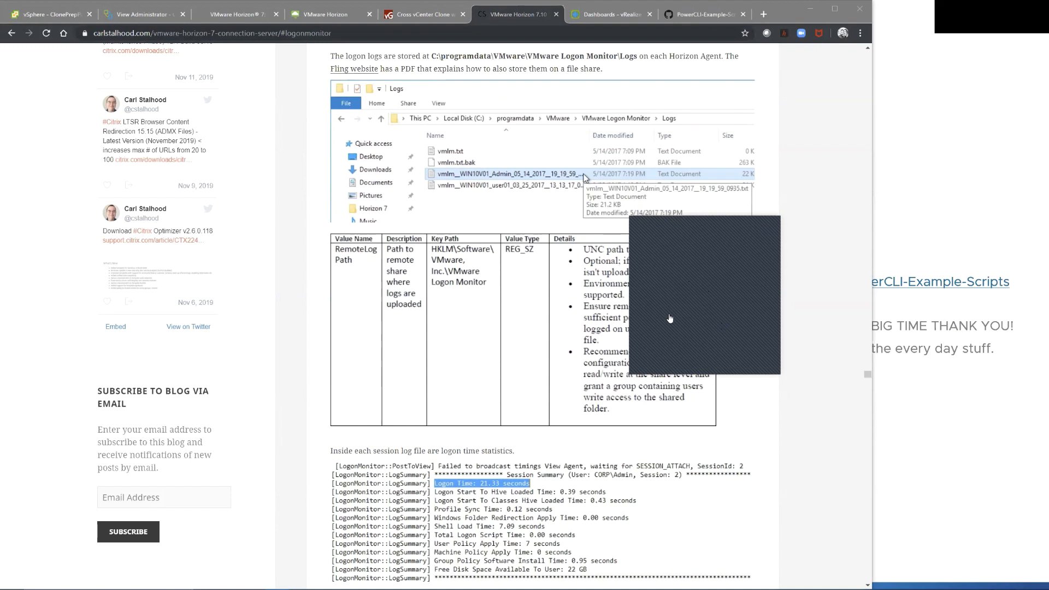
click(678, 301)
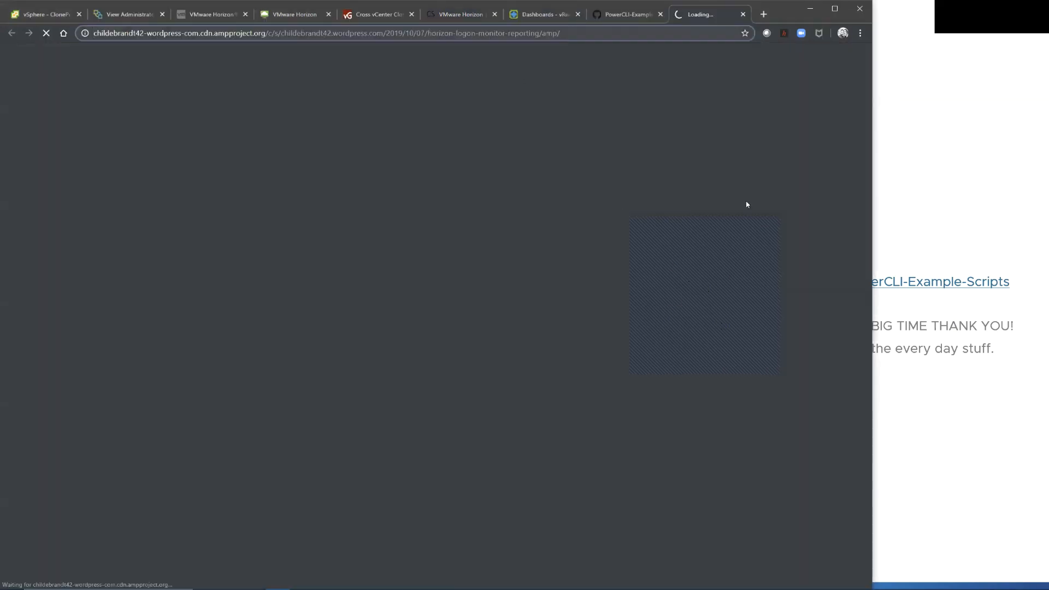
Step: Look through the Horizon Logon Monitor reporting post's collected fields, remote path setup, script link, CSV sample and Logon Monitor Data chart
key(ctrl+l)
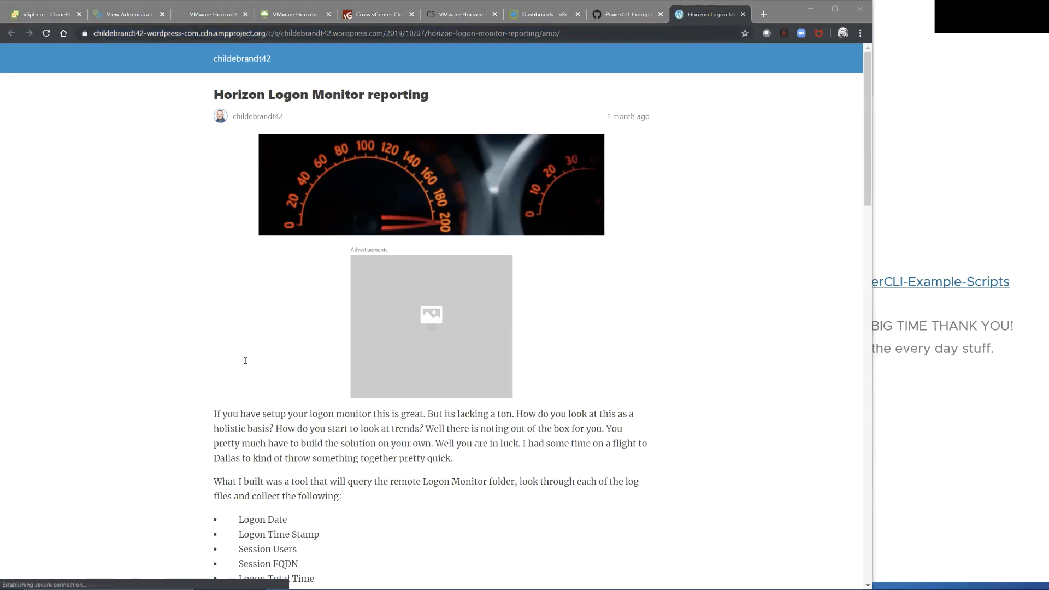
scroll(246, 364, down, 10)
scroll(245, 361, down, 12)
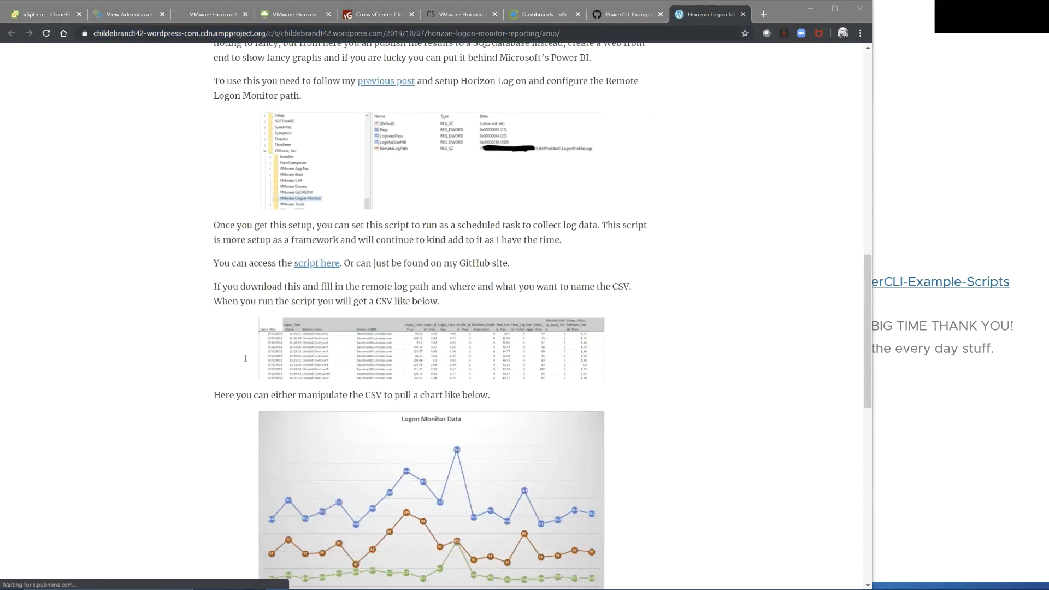
scroll(246, 358, up, 9)
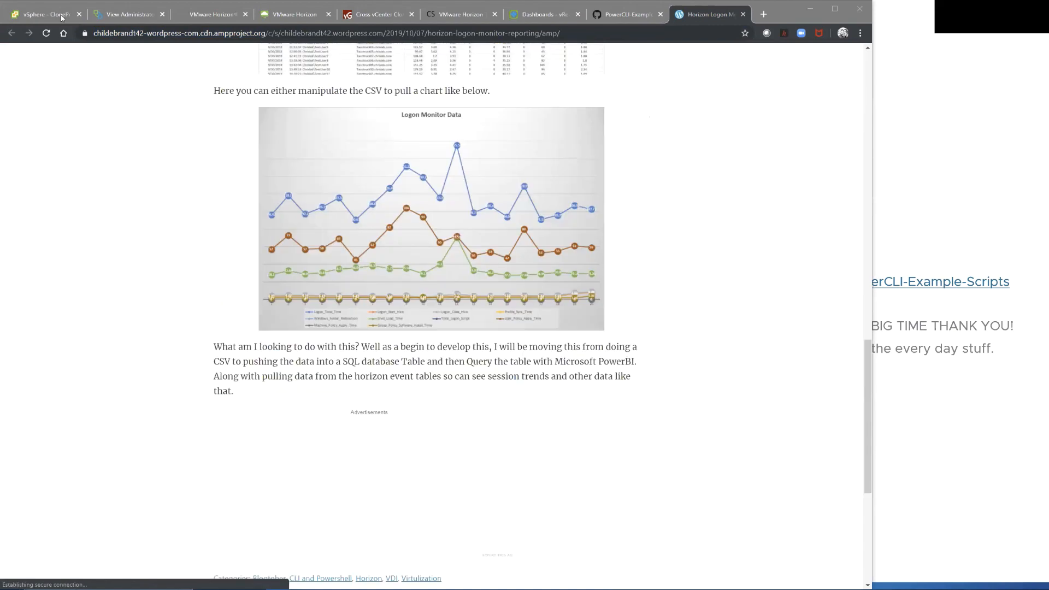
Step: Switch to vSphere Client and look through the recent tasks for the replica and template activity
key(ctrl+1)
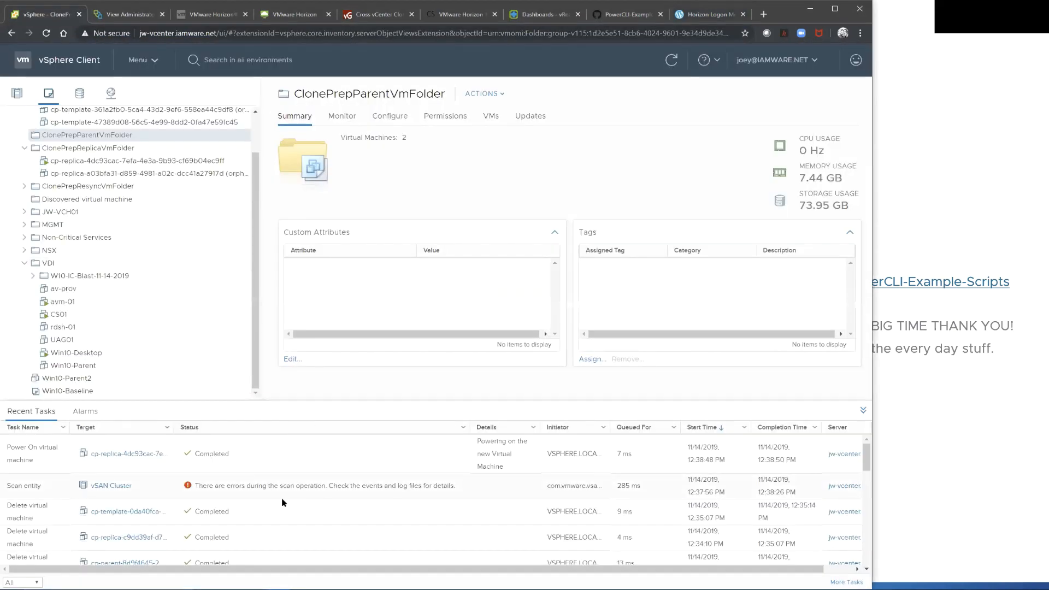
scroll(283, 506, down, 10)
scroll(283, 507, up, 10)
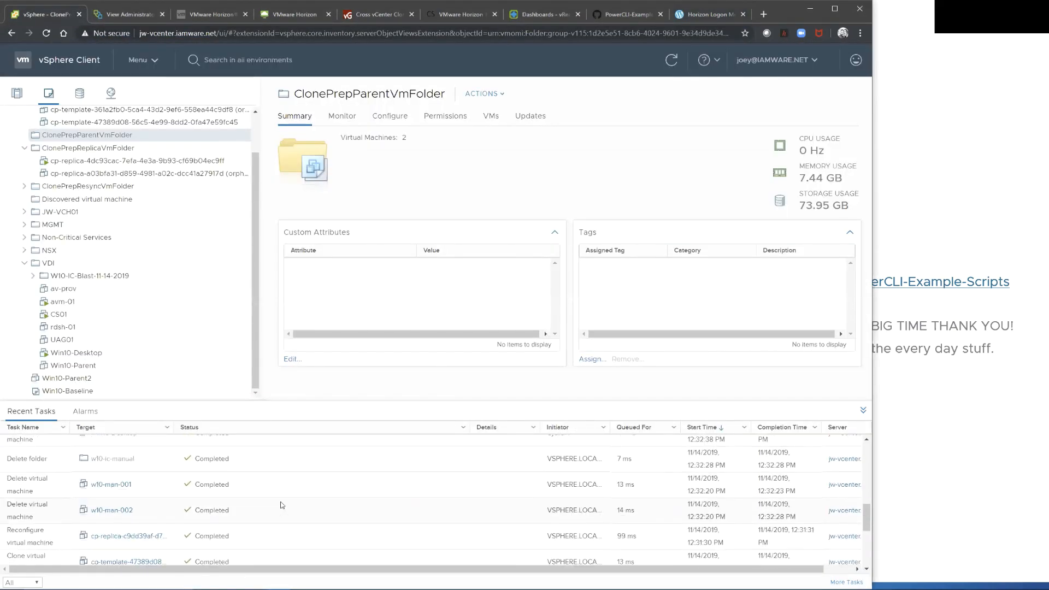
Step: Refresh the W10-IC-Blast-11-14-2019 pool summary in Horizon Console twice and check the pending image's state and operation
click(215, 15)
scroll(731, 213, up, 2)
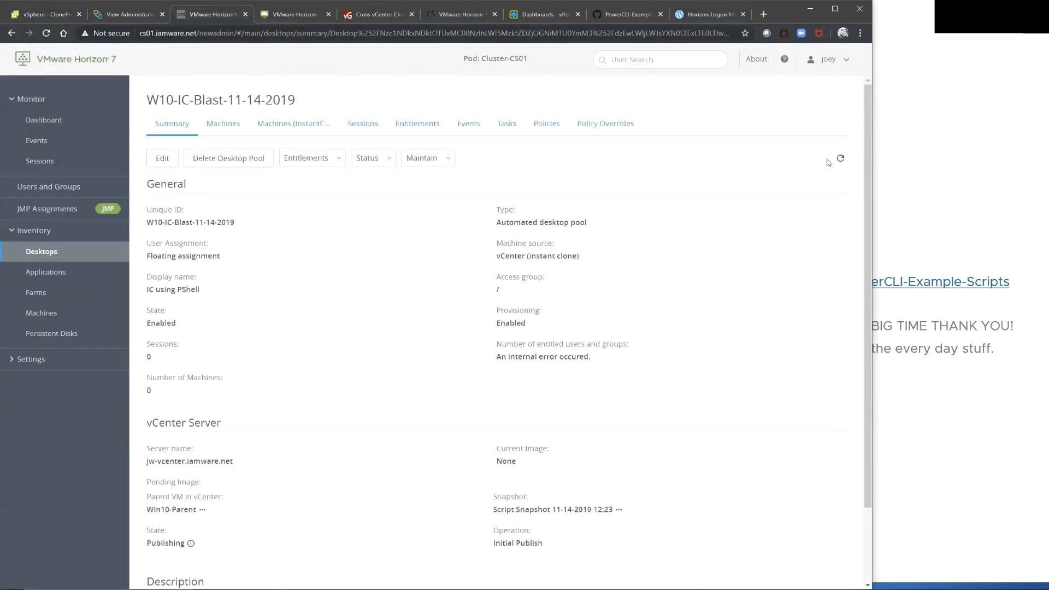
click(841, 158)
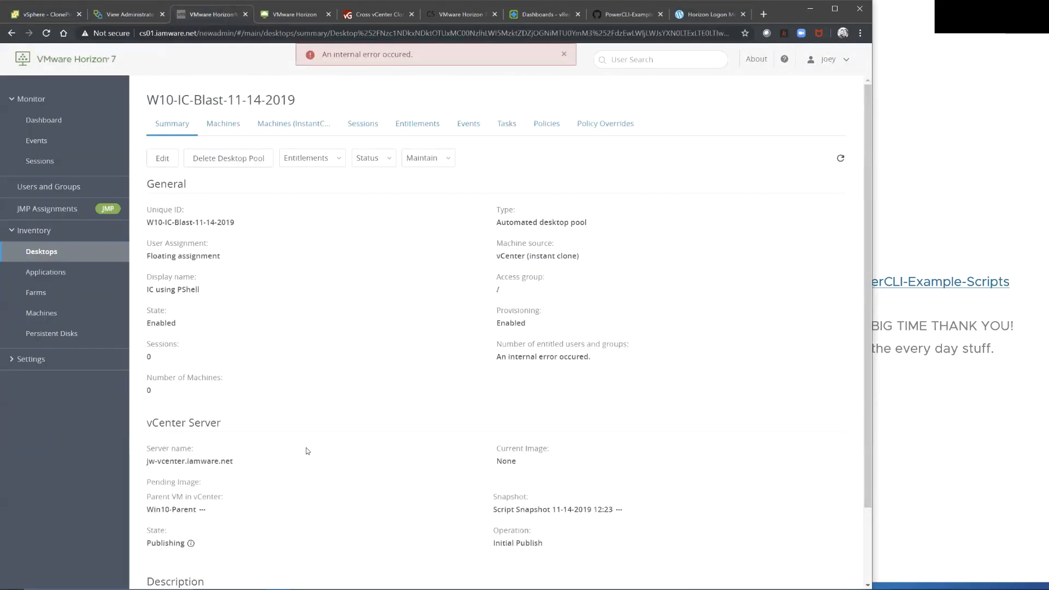
scroll(306, 448, down, 1)
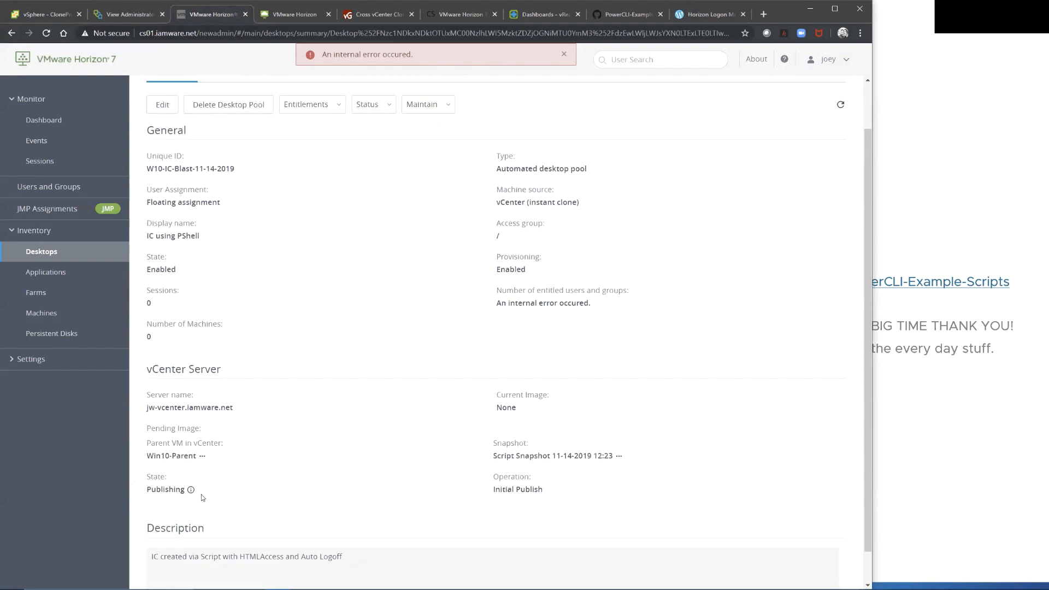
click(841, 105)
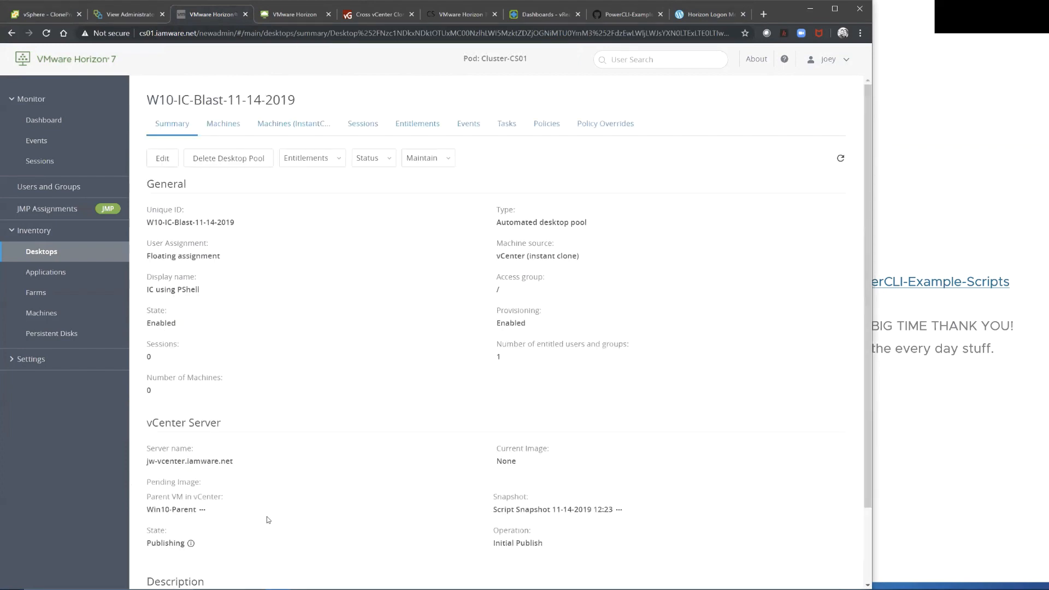
scroll(267, 515, down, 2)
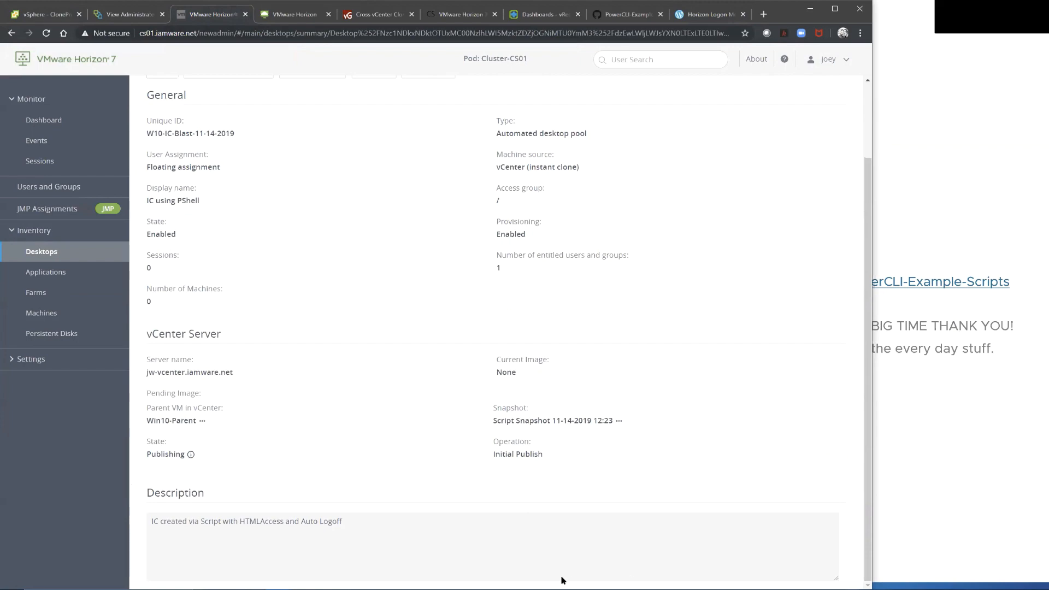
Step: Switch to VMware.HV.Helper.psm1 in Notepad++ and highlight the author's name in the New-HVPool help notes
key(alt+Tab)
key(alt+Tab)
key(alt+Tab)
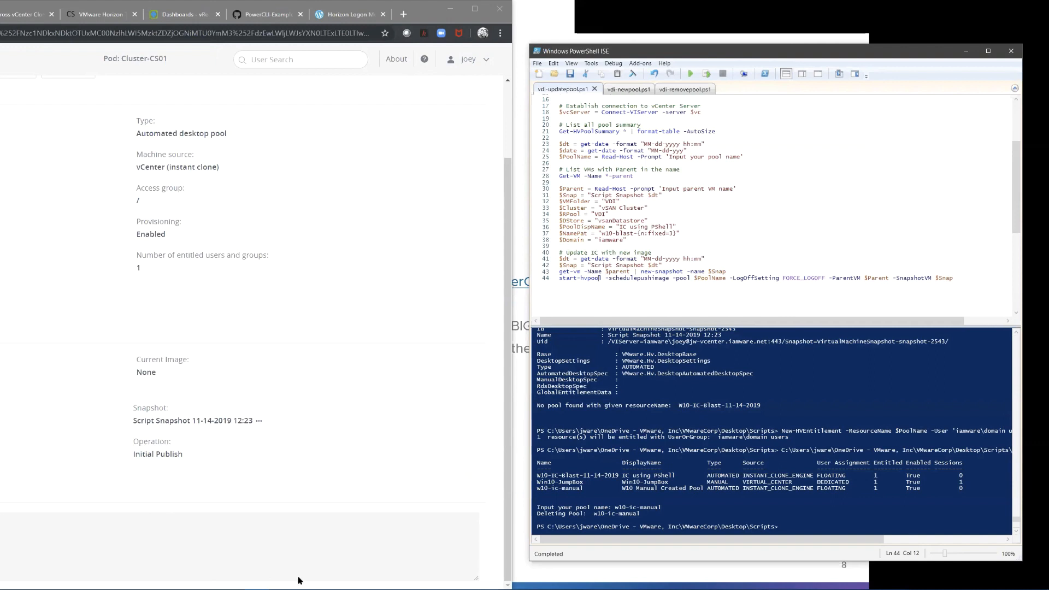
mouse_move(251, 581)
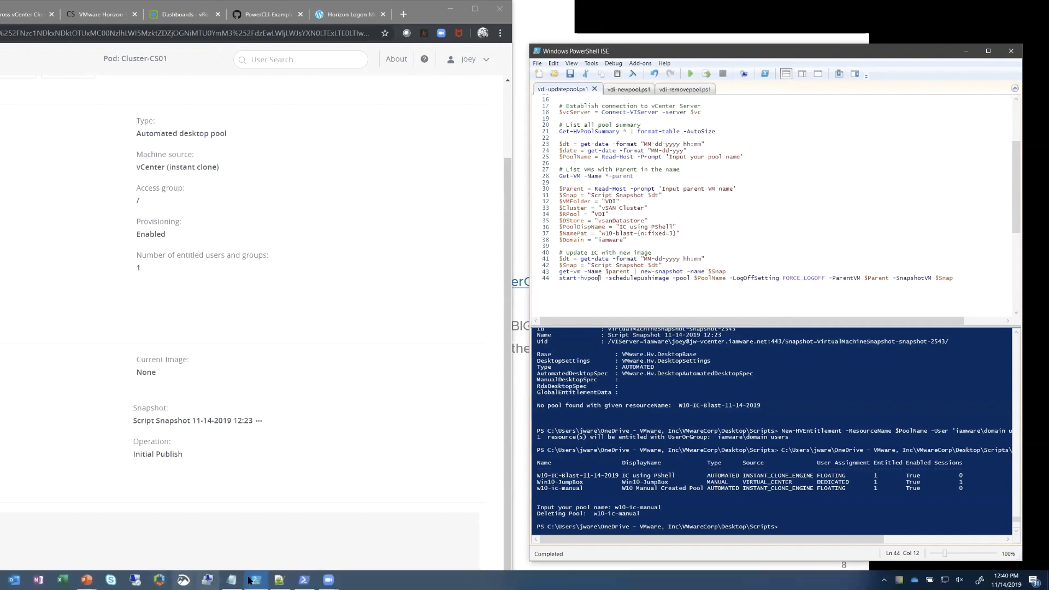
click(278, 580)
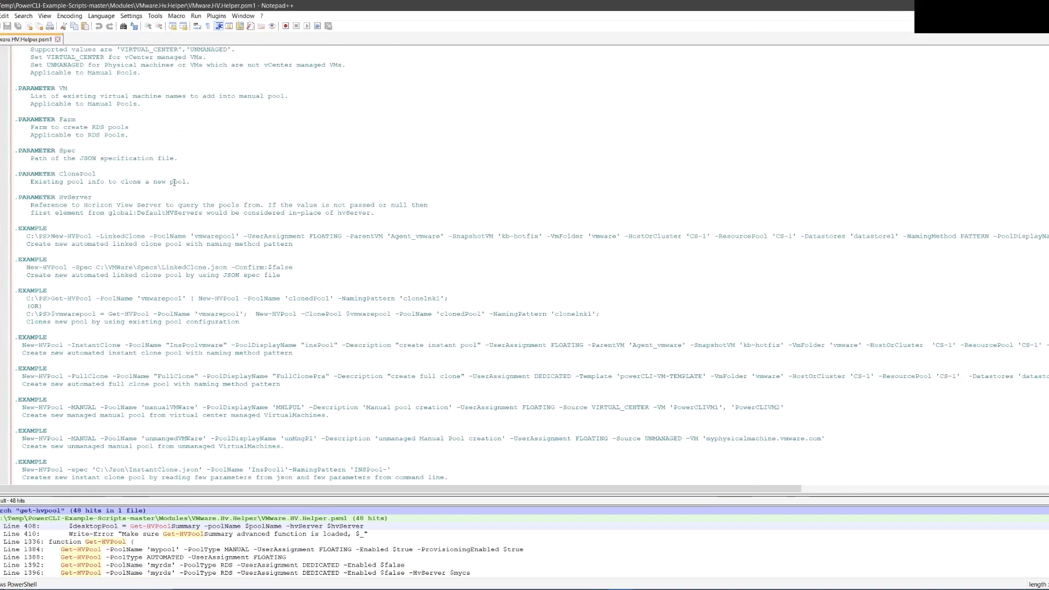
scroll(189, 197, down, 10)
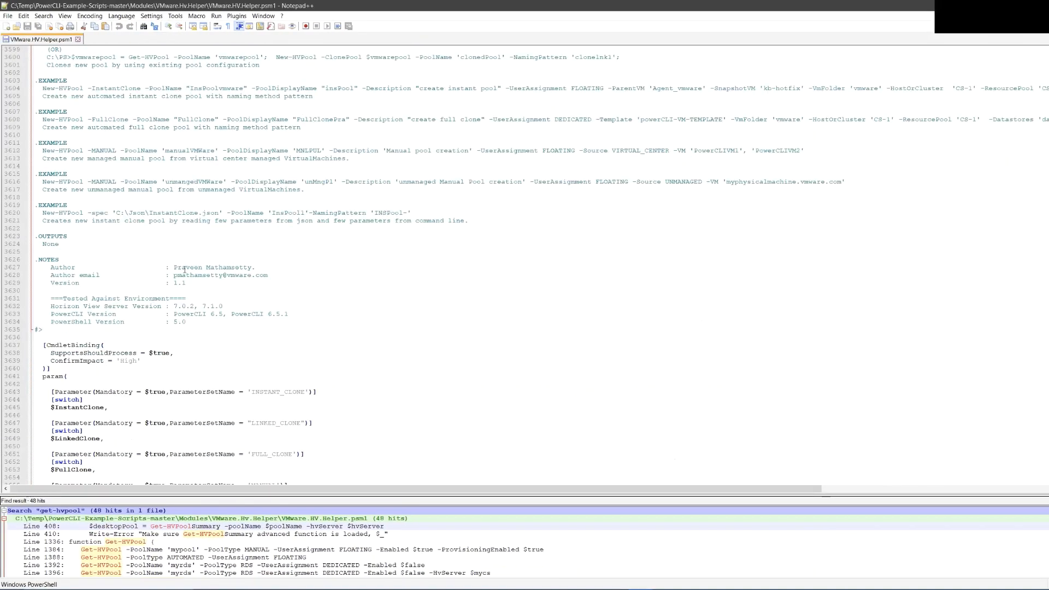
drag(173, 267, 255, 269)
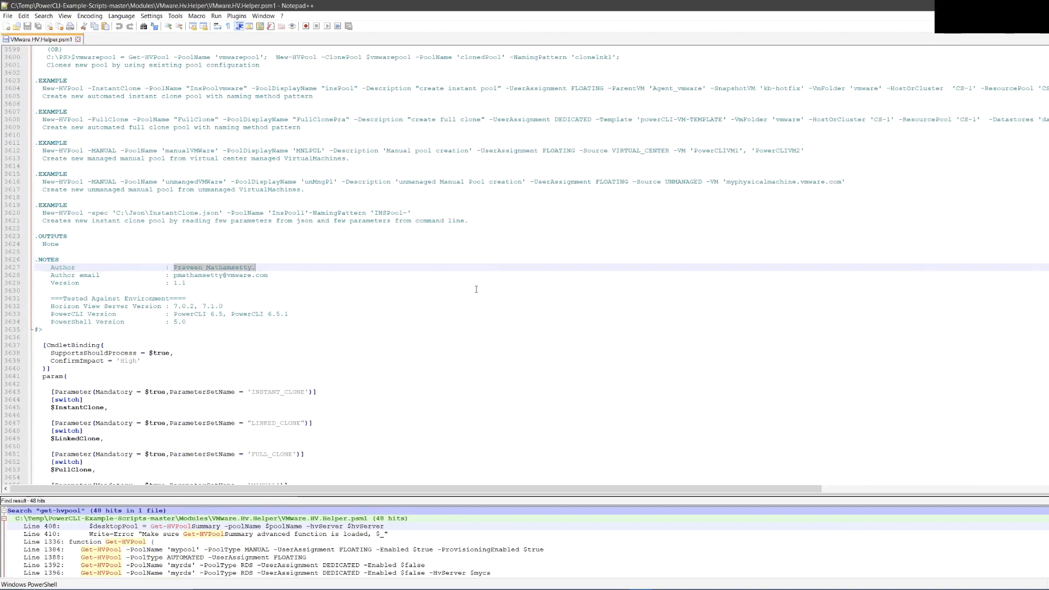
Step: Switch to PowerShell ISE and review the New-HVPool command in vdi-newpool.ps1, highlighting its -UseVSAN $true parameter
mouse_move(469, 581)
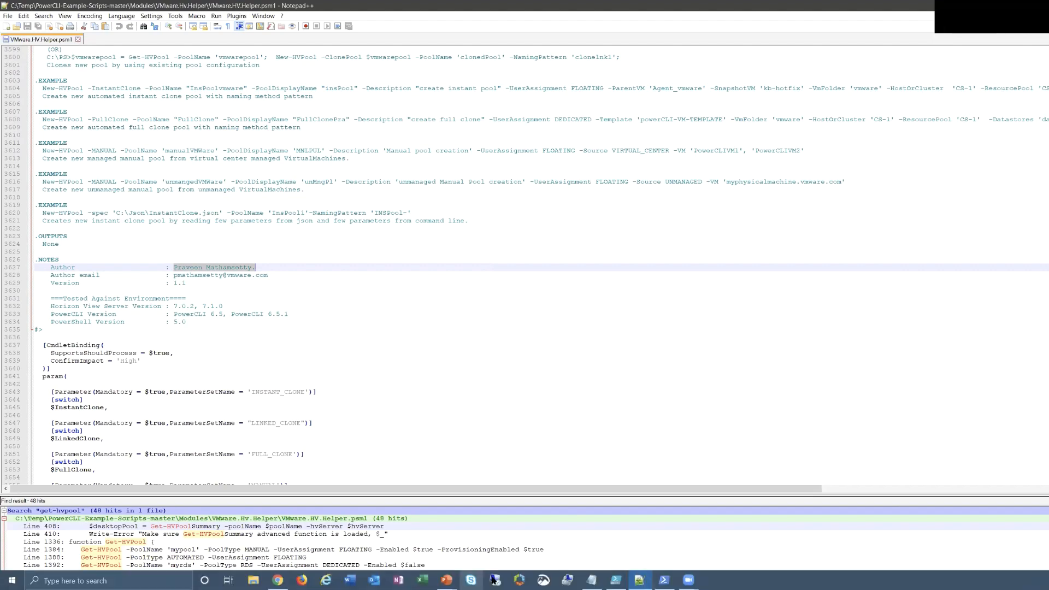
click(612, 580)
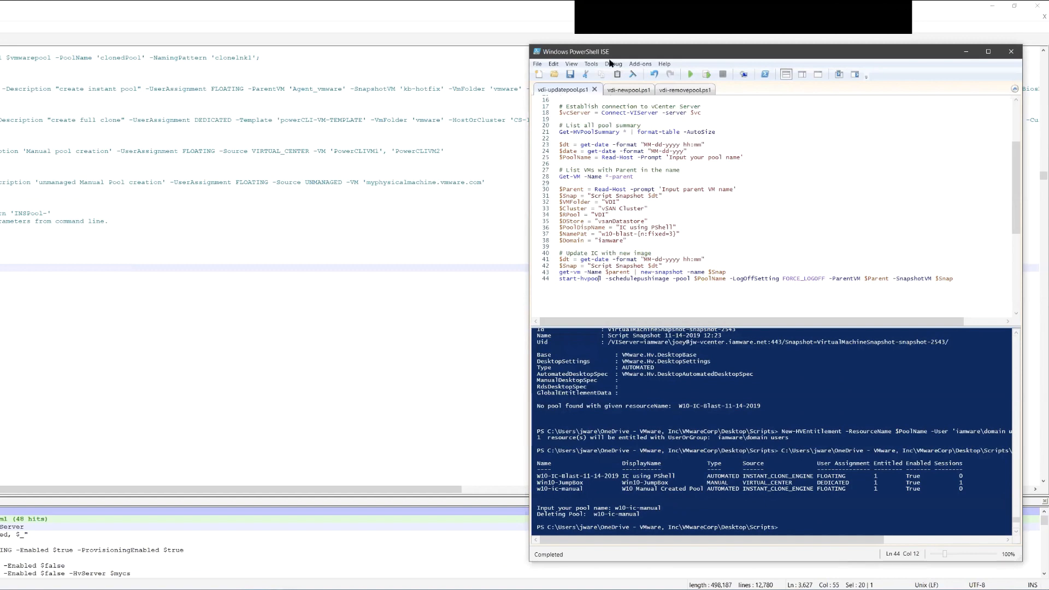
click(629, 89)
scroll(645, 307, down, 10)
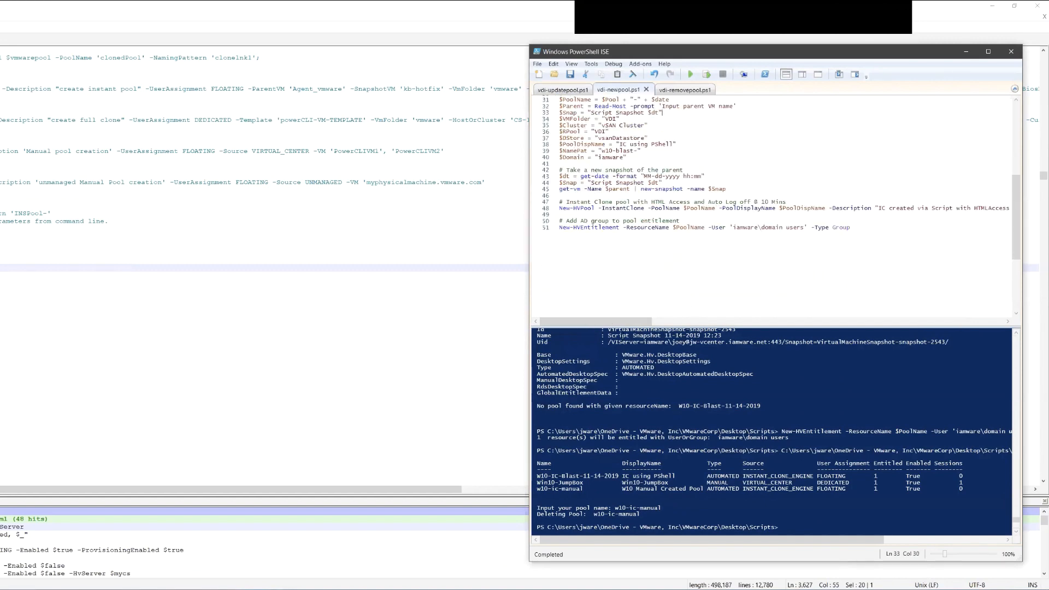
drag(593, 323, 785, 328)
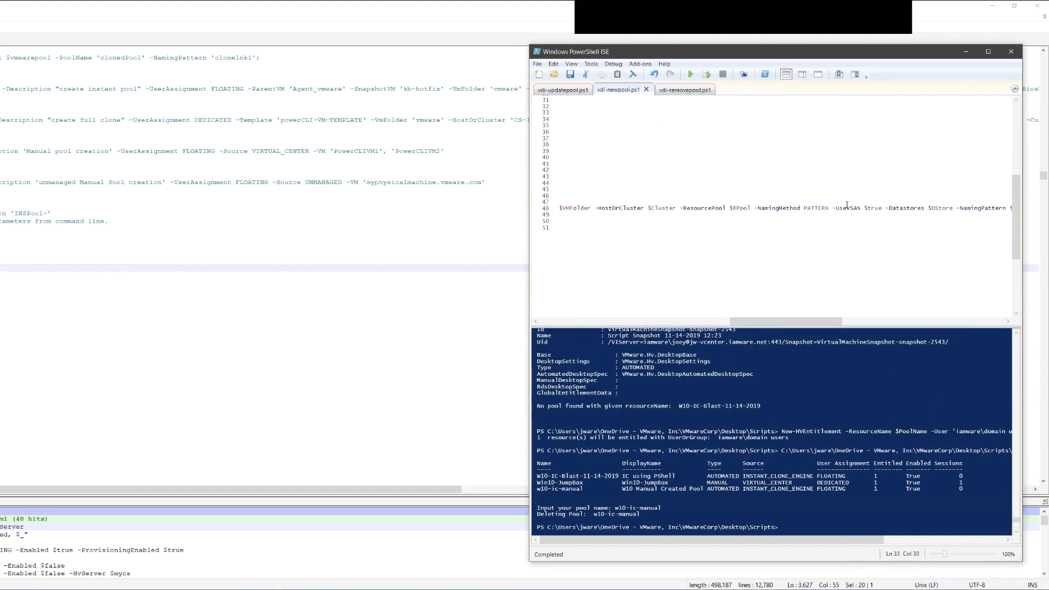
drag(836, 208, 883, 208)
drag(757, 322, 566, 317)
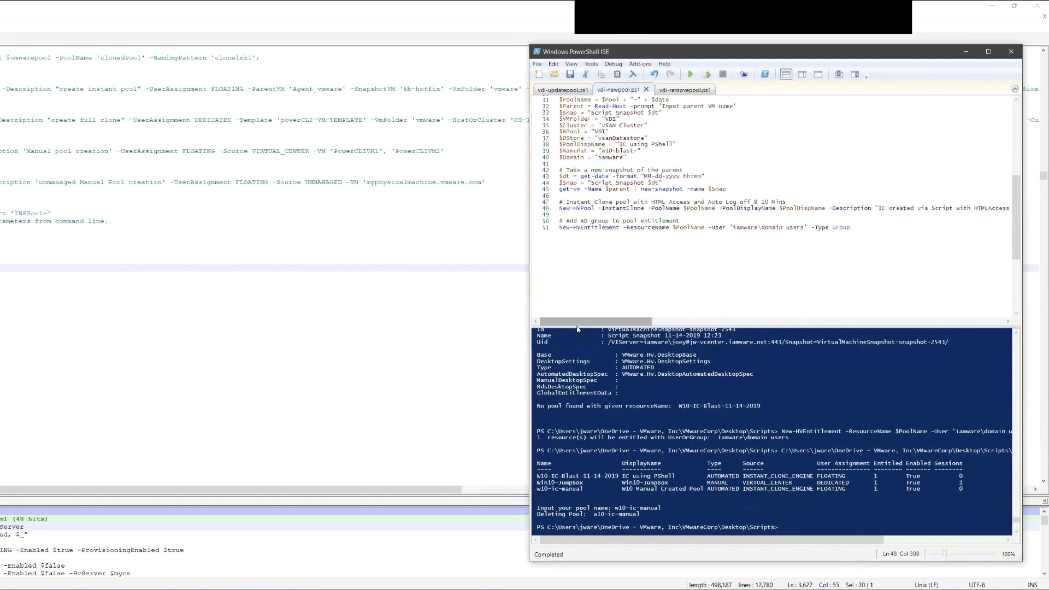
Step: Return to VMware.HV.Helper.psm1 in Notepad++ and look through the New-HVPool parameters down to the display protocol and PCoIP settings
drag(579, 326, 266, 358)
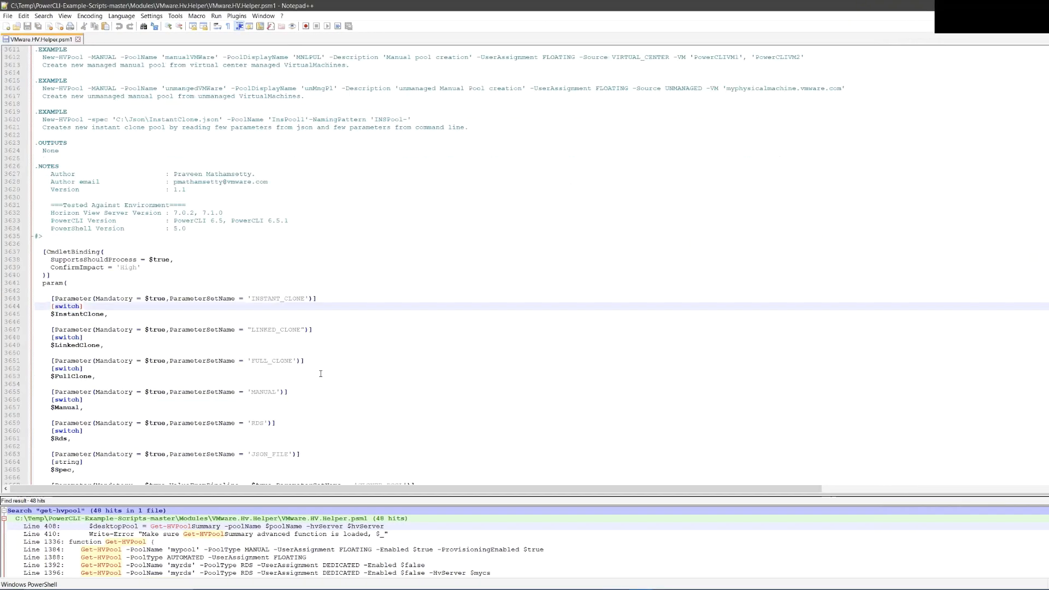
scroll(321, 374, down, 14)
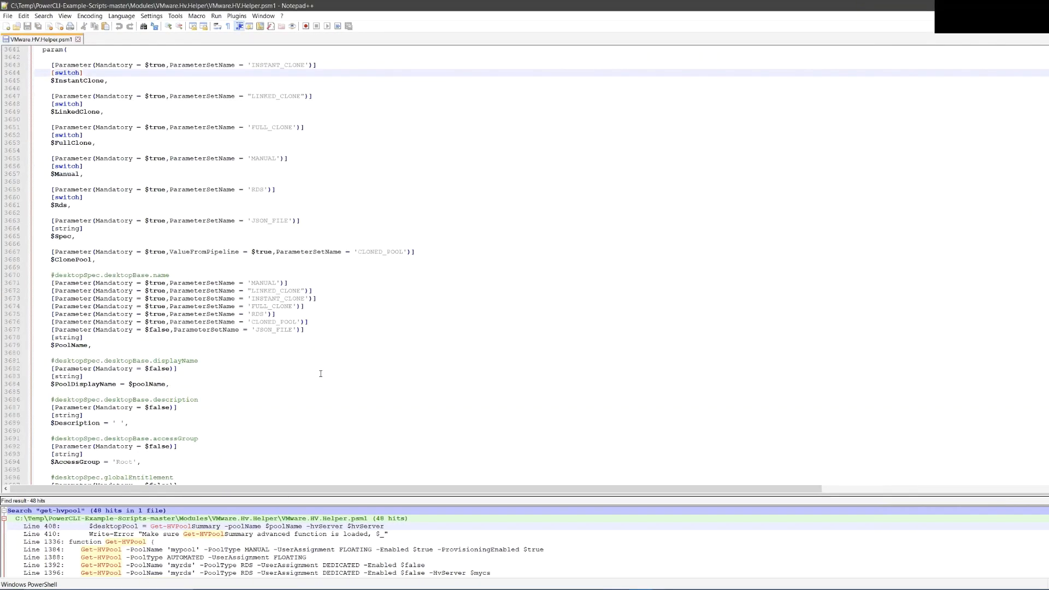
scroll(322, 374, down, 4)
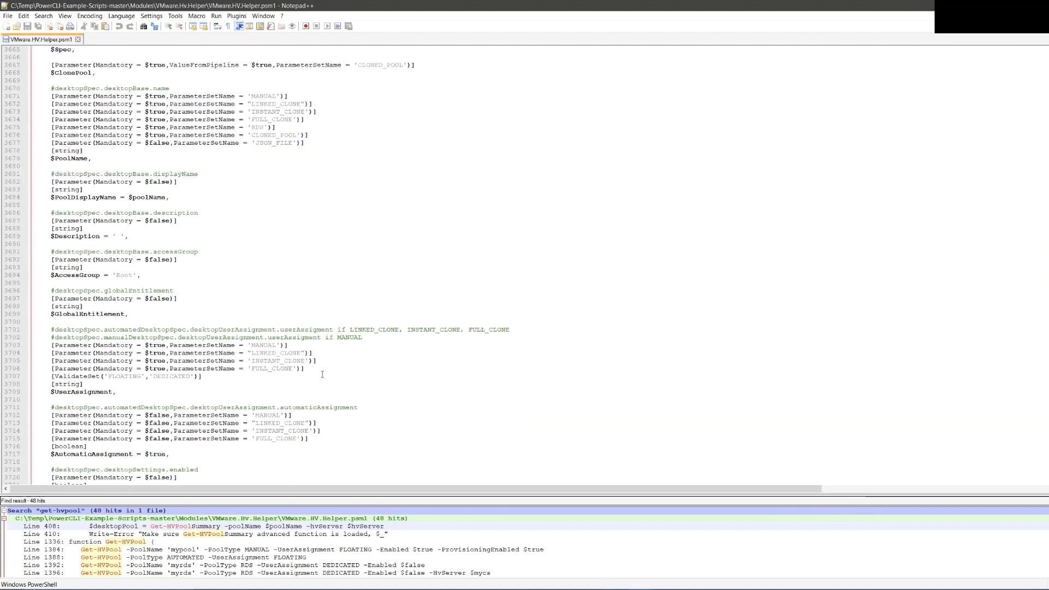
scroll(323, 374, down, 18)
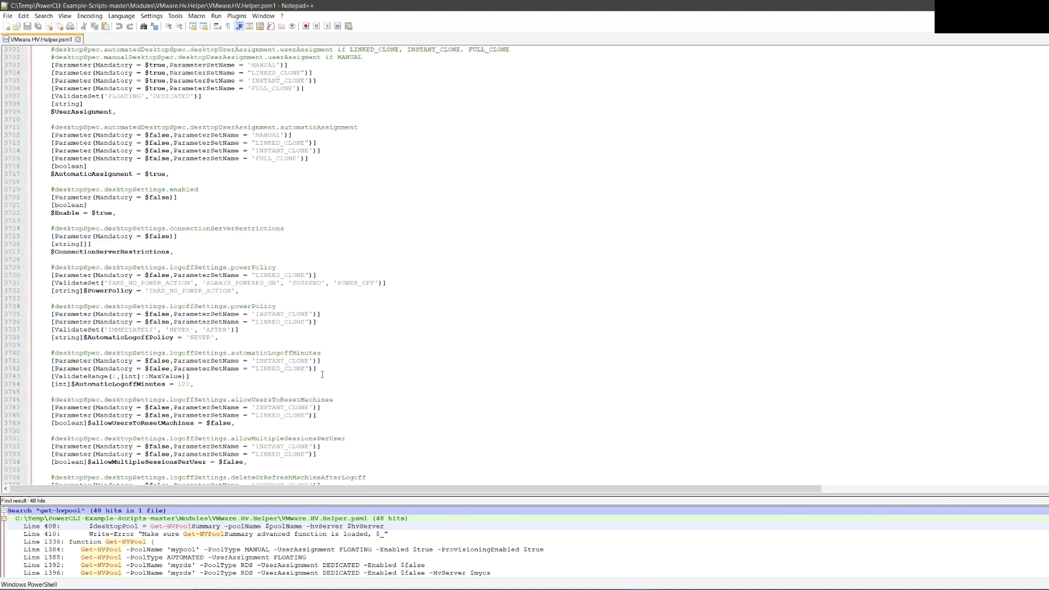
scroll(322, 374, down, 14)
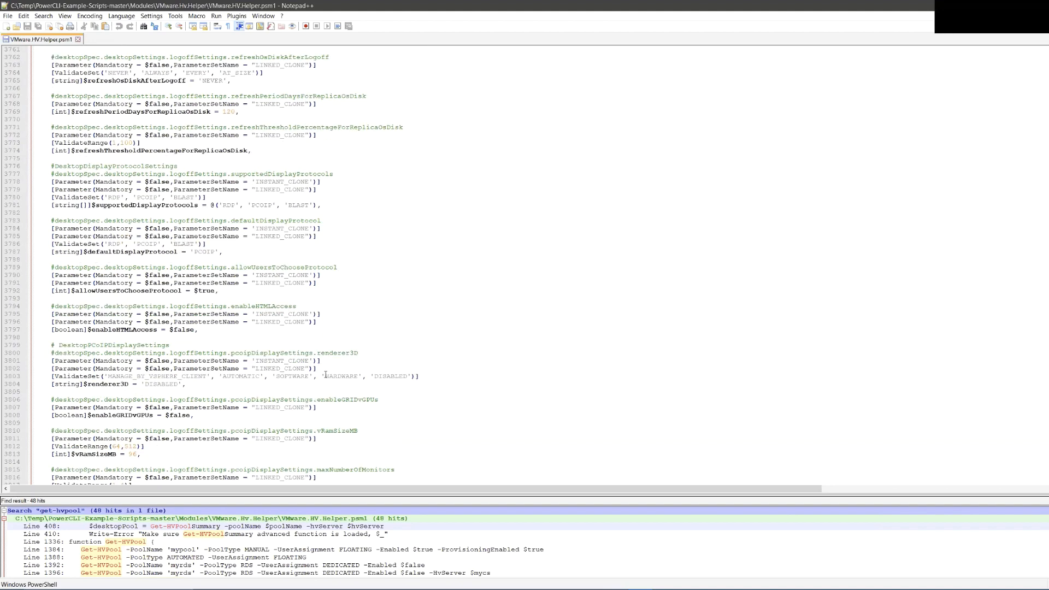
Step: Collapse the get-hvpool results and list every occurrence of start-hvpool in the helper module
double_click(10, 521)
click(400, 368)
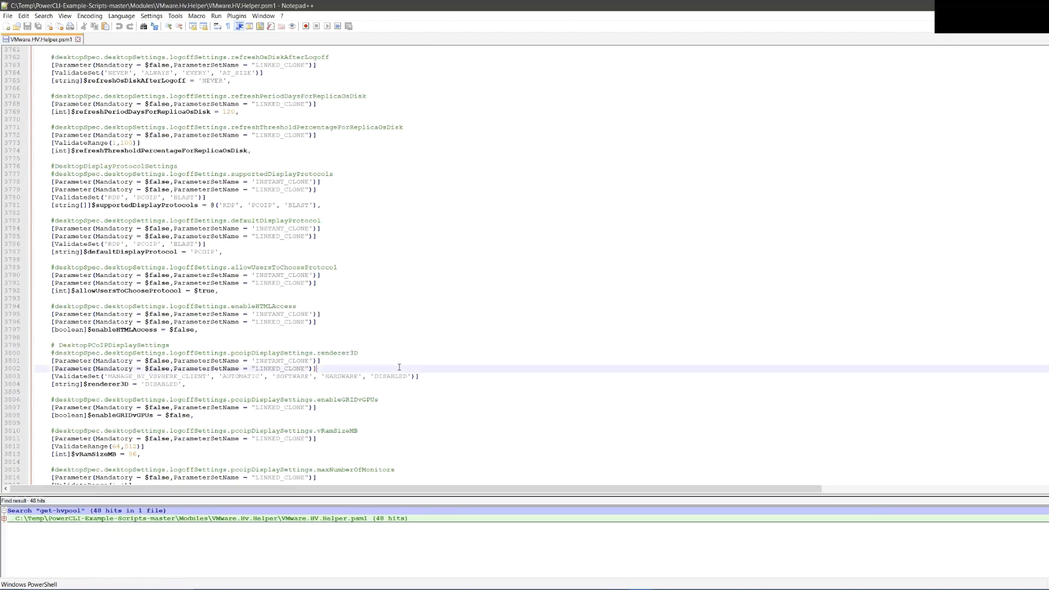
key(ctrl+f)
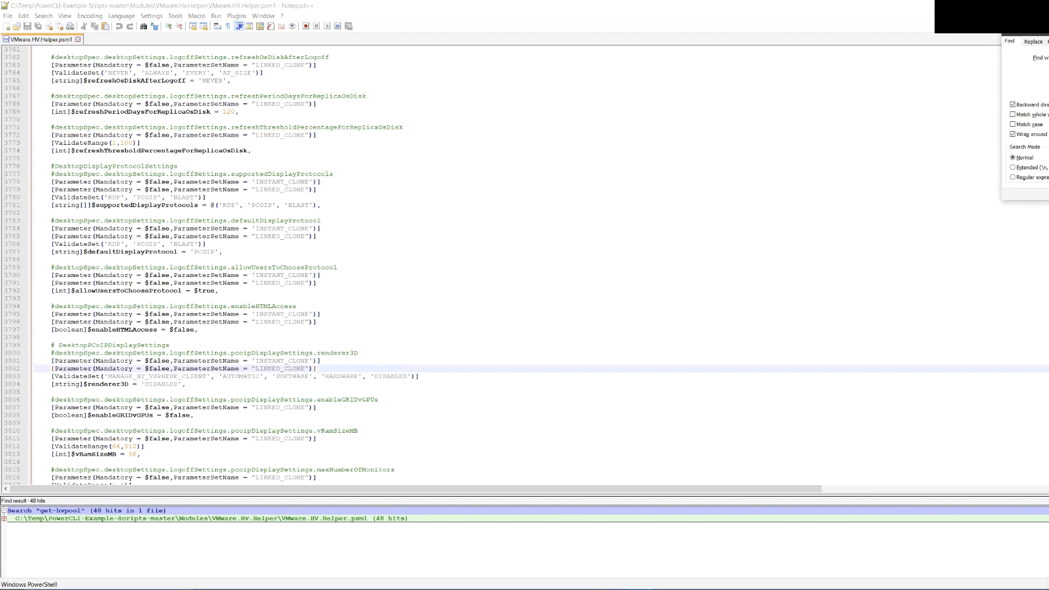
key(Return)
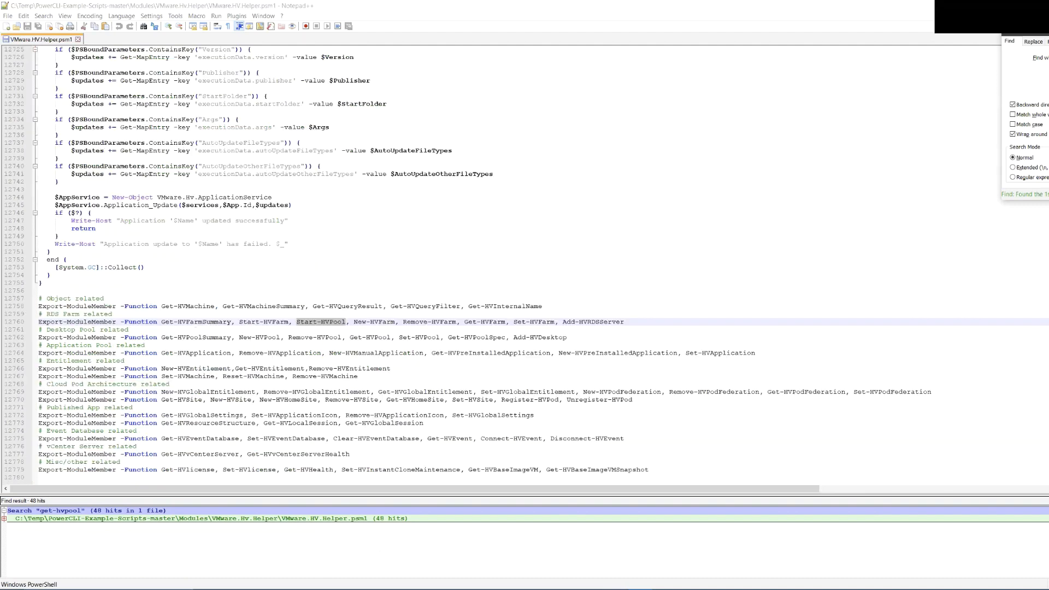
click(1048, 105)
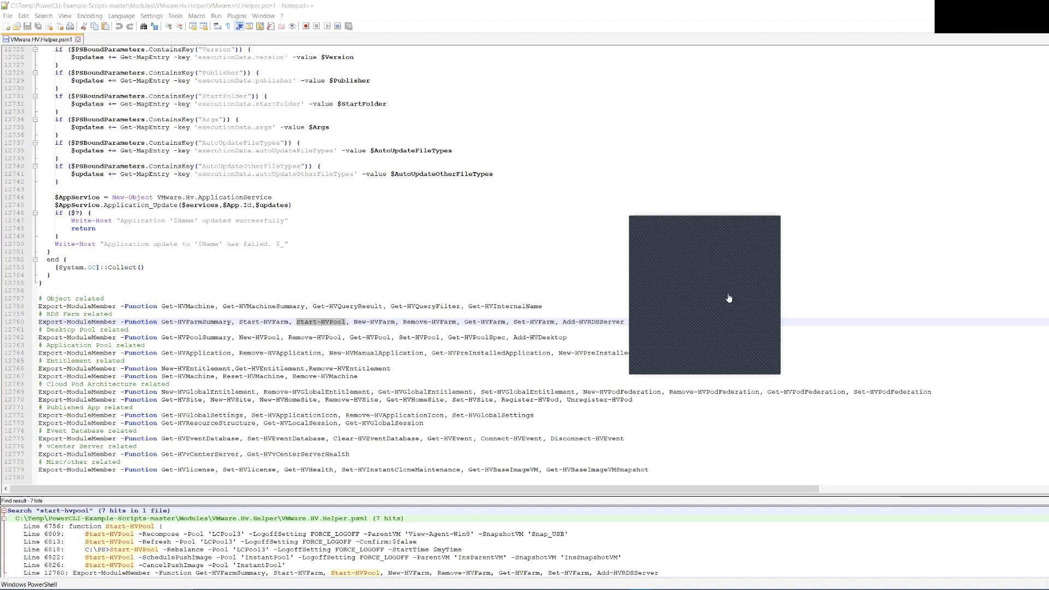
Step: Switch to Chrome and close the duplicate Horizon Logon Monitor reporting page
click(679, 265)
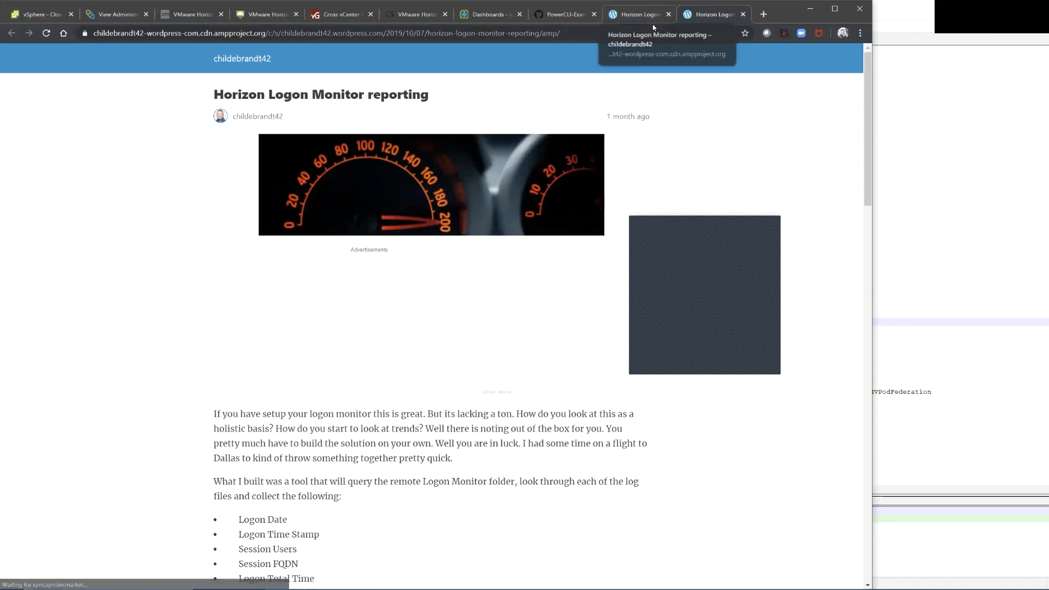
click(665, 14)
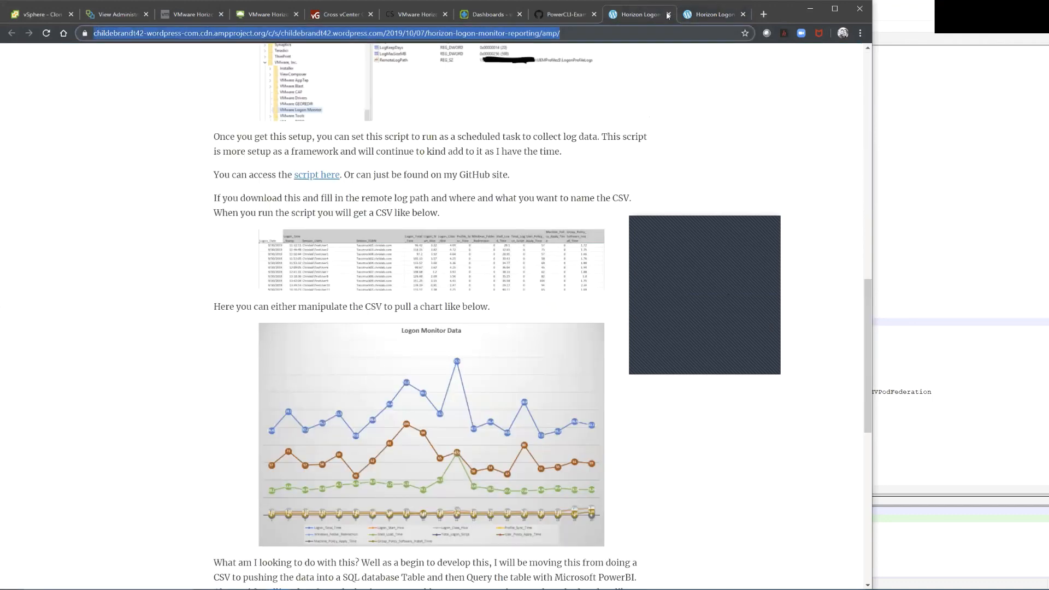
click(668, 16)
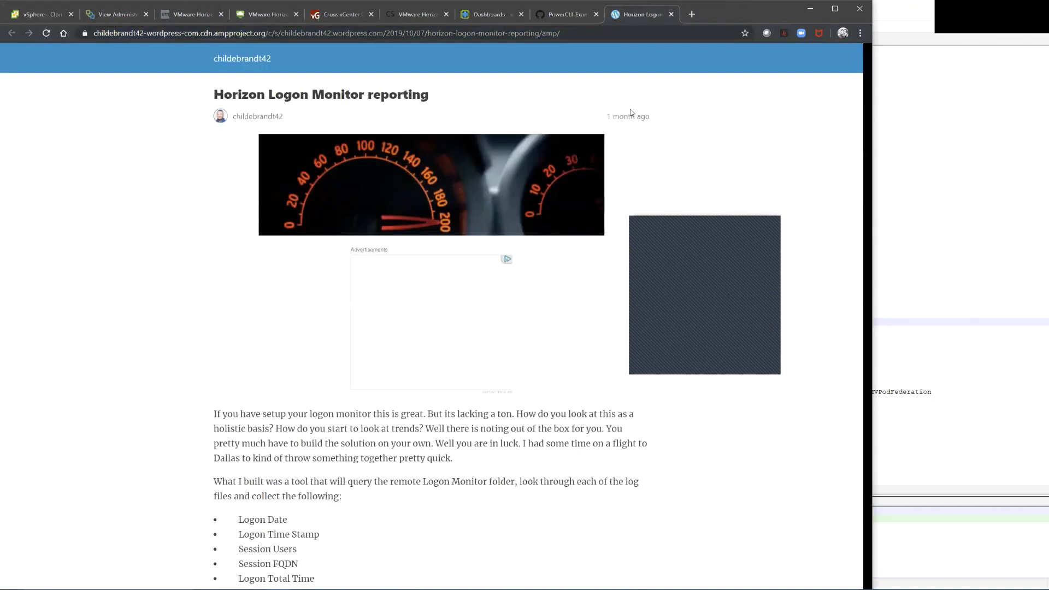
Step: Go to the W10-IC-Blast-11-14-2019 pool in Horizon Console and refresh its summary to check the pending image
click(71, 16)
click(177, 15)
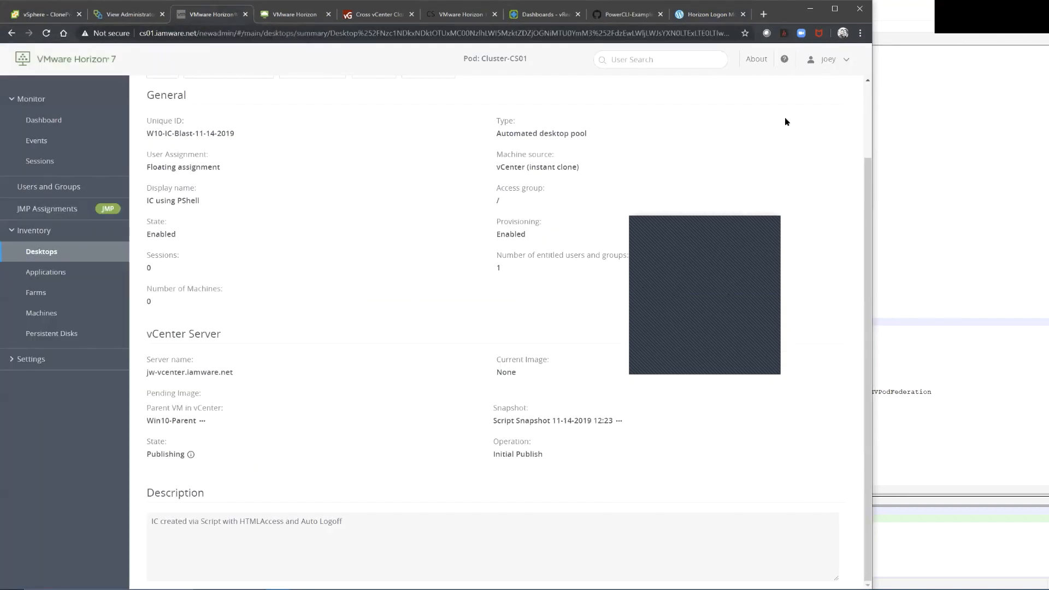
scroll(824, 181, up, 2)
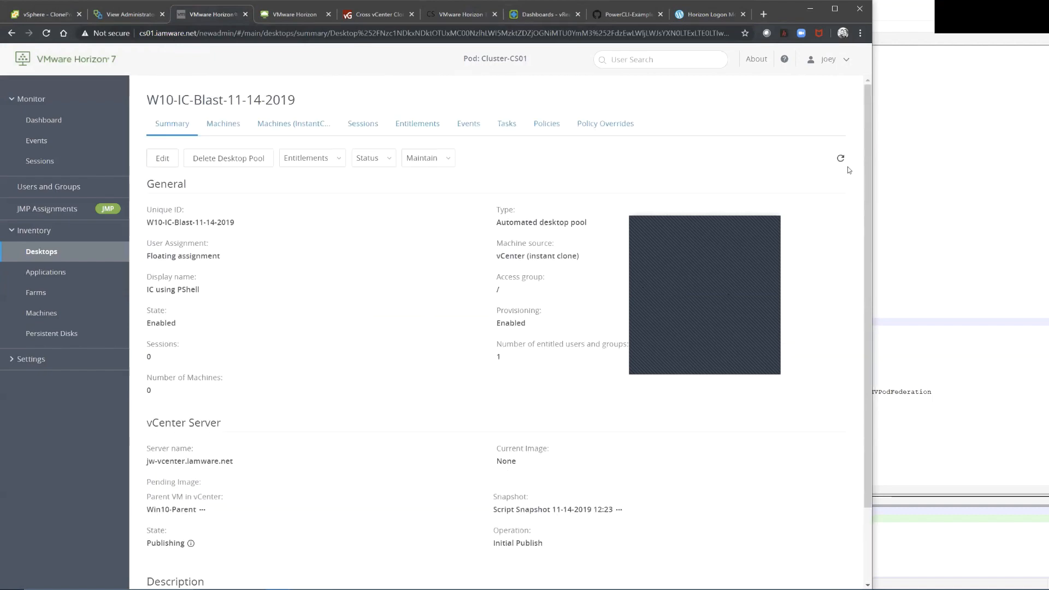
click(841, 158)
Step: In vSphere Client, review the recent cloning tasks, collapse the ClonePrep template and replica folders, and expand ClonePrepParentVmFolder
click(45, 14)
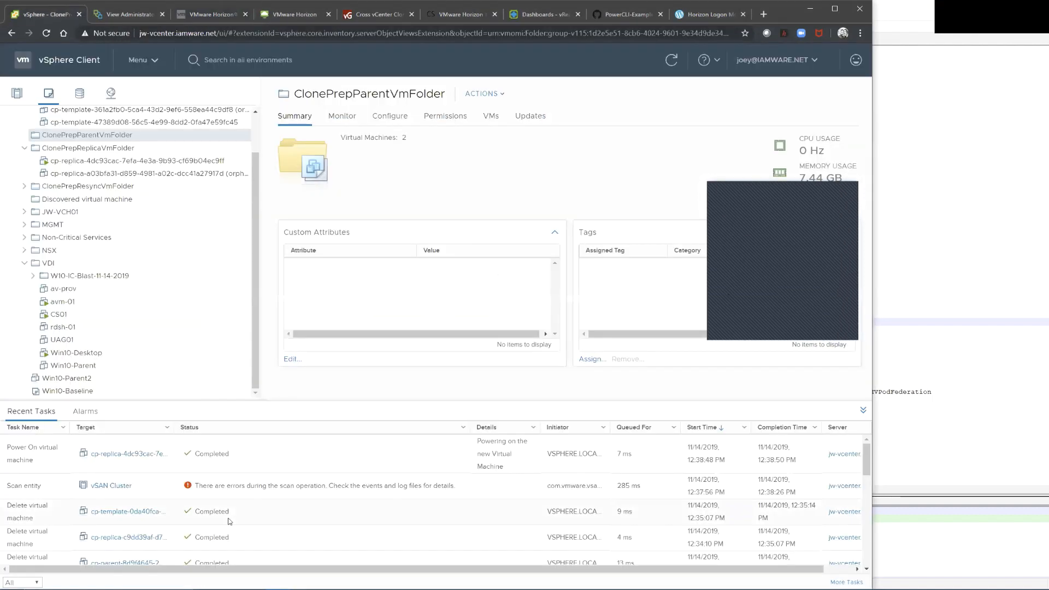
scroll(230, 518, down, 5)
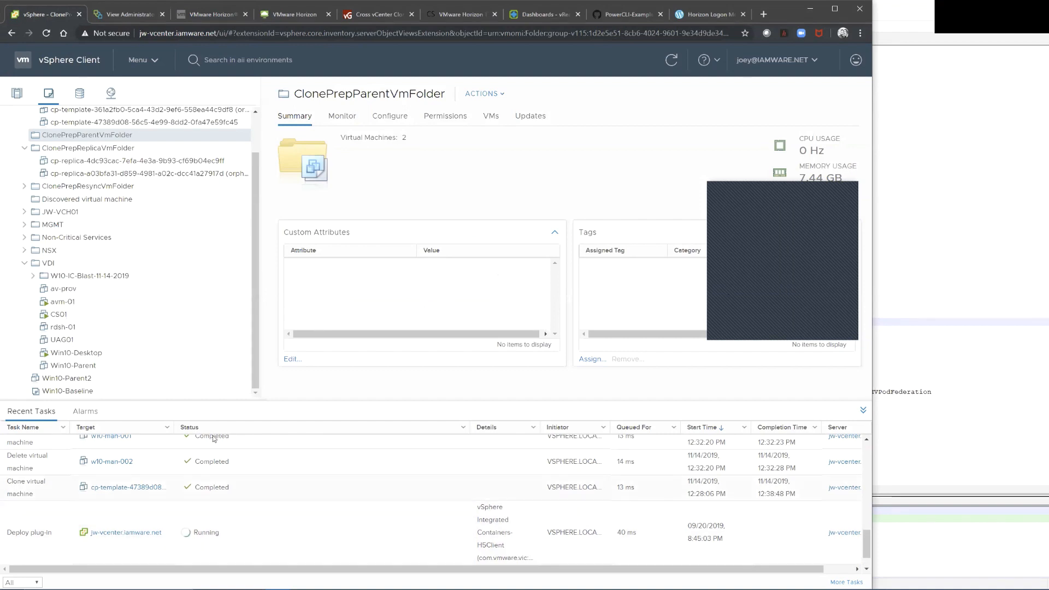
scroll(240, 490, up, 4)
scroll(240, 491, up, 3)
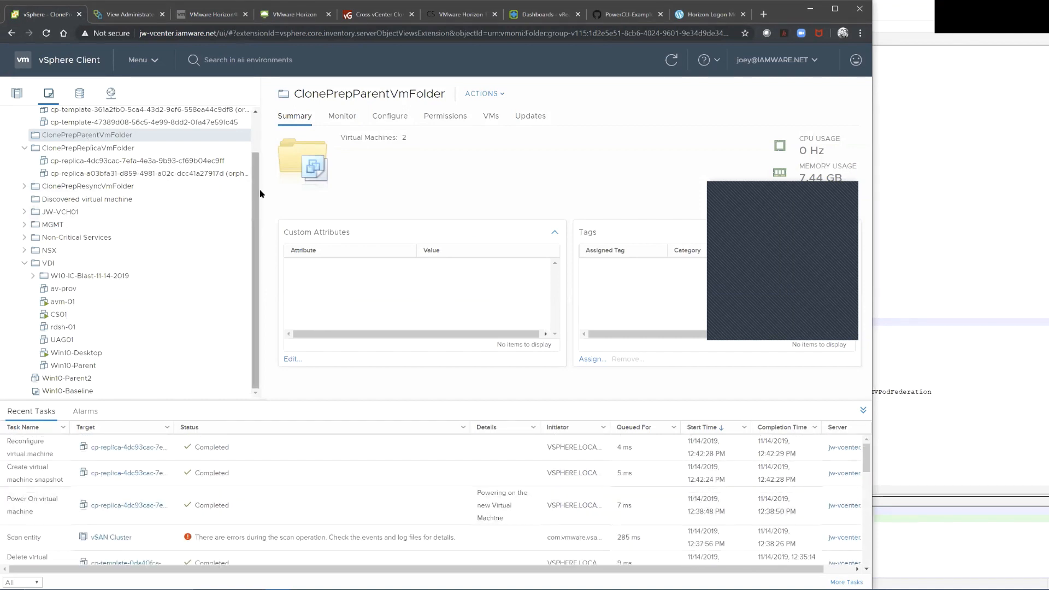
scroll(251, 224, up, 2)
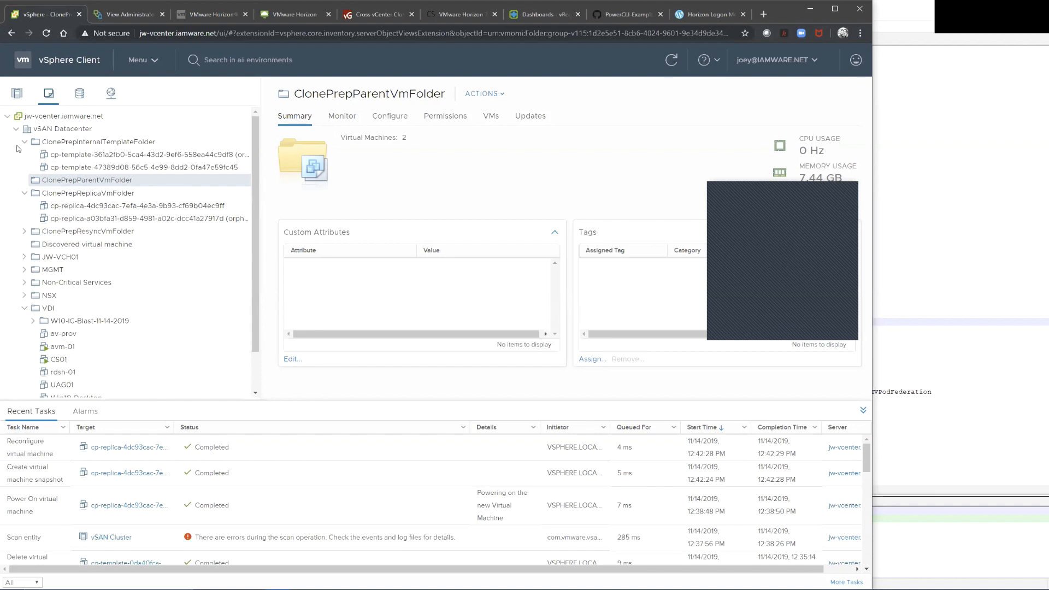
click(24, 142)
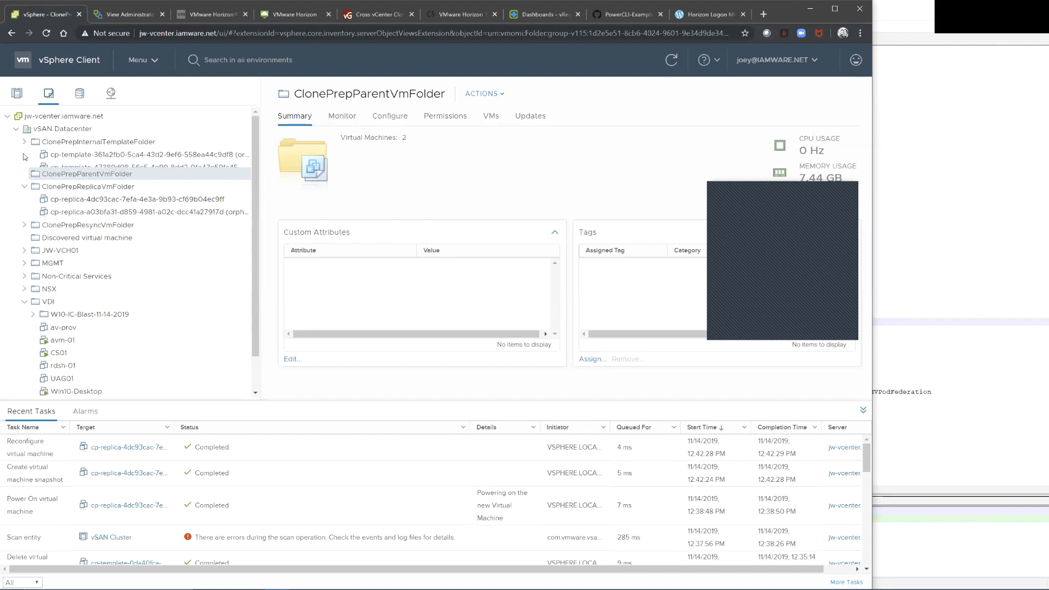
click(24, 167)
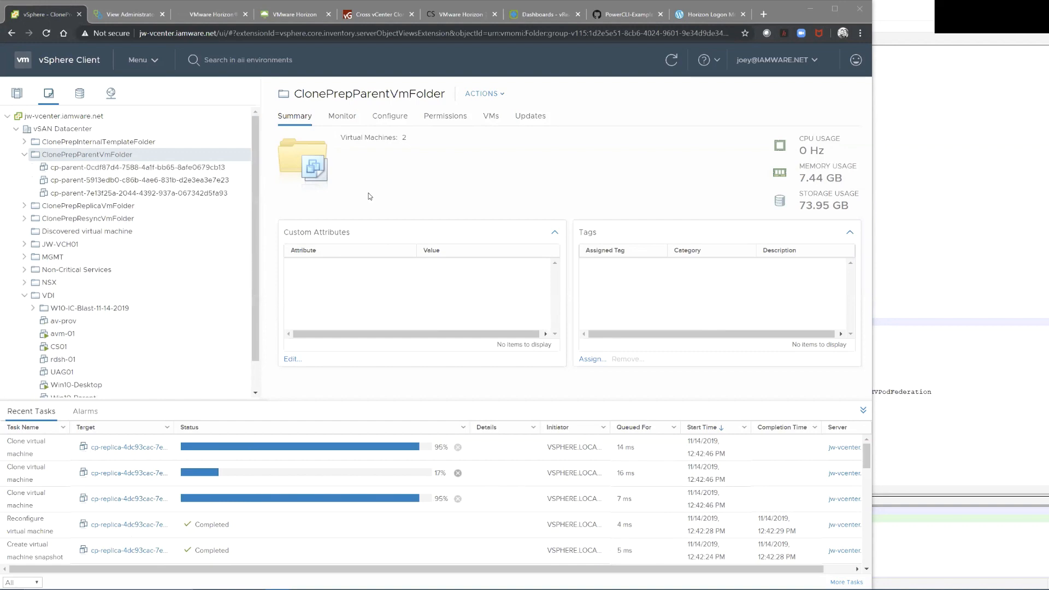
Step: Return to the Horizon Help Desk dashboard in vRealize Operations Manager and view its connected sessions, session metrics and alerts
click(539, 15)
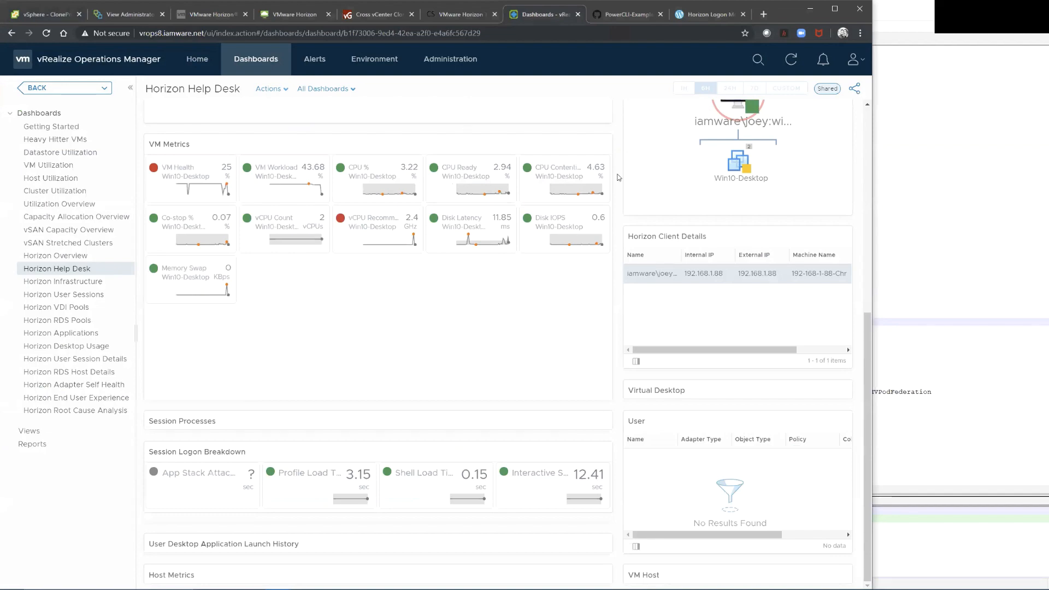
scroll(619, 178, up, 7)
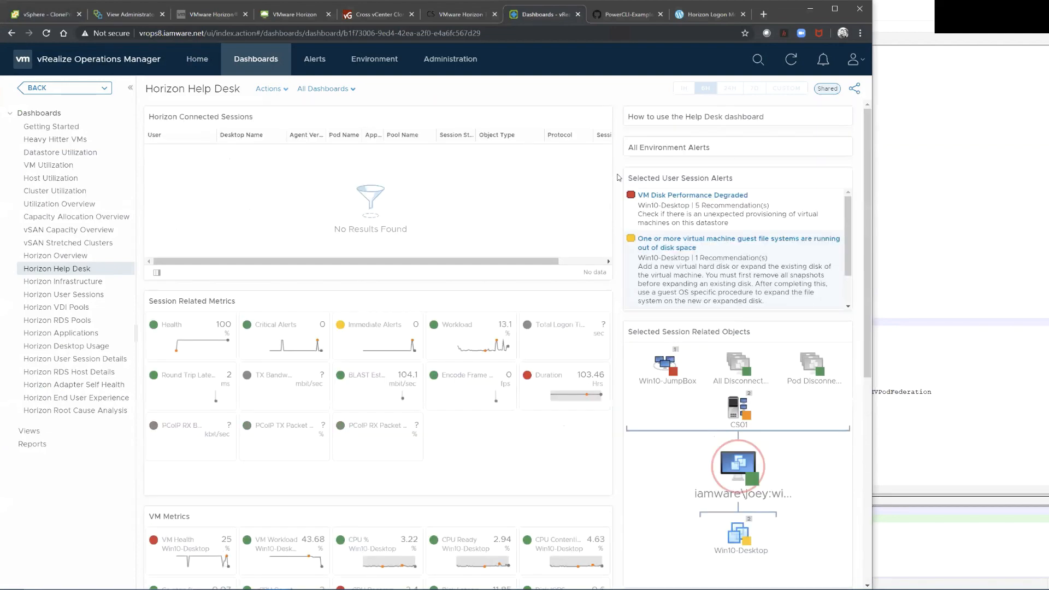
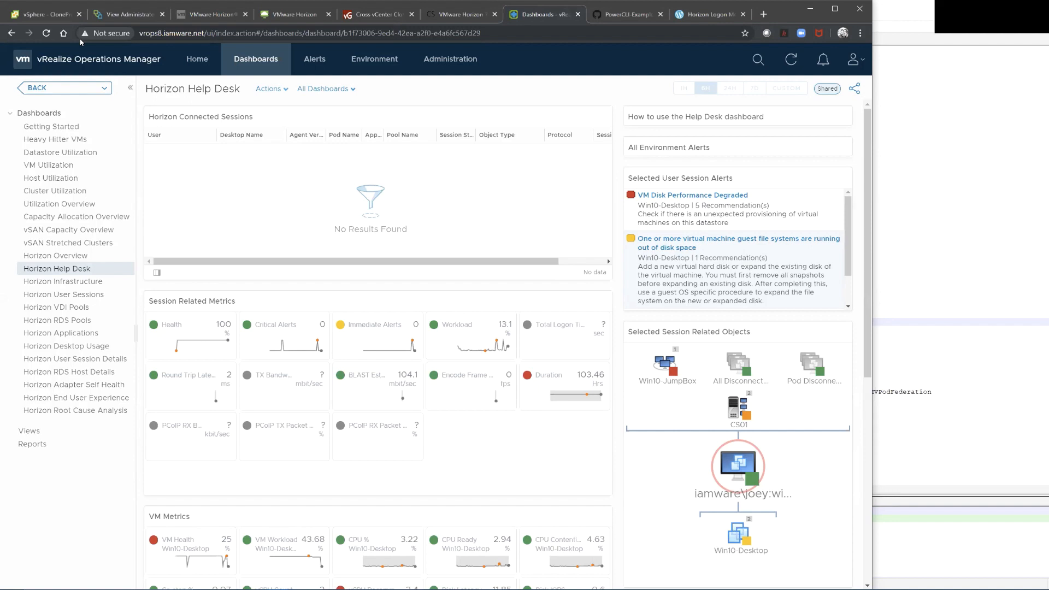
Step: From the Horizon Console dashboard, search for the user, check the session state and open the win10-01.iamware.net session details
click(213, 14)
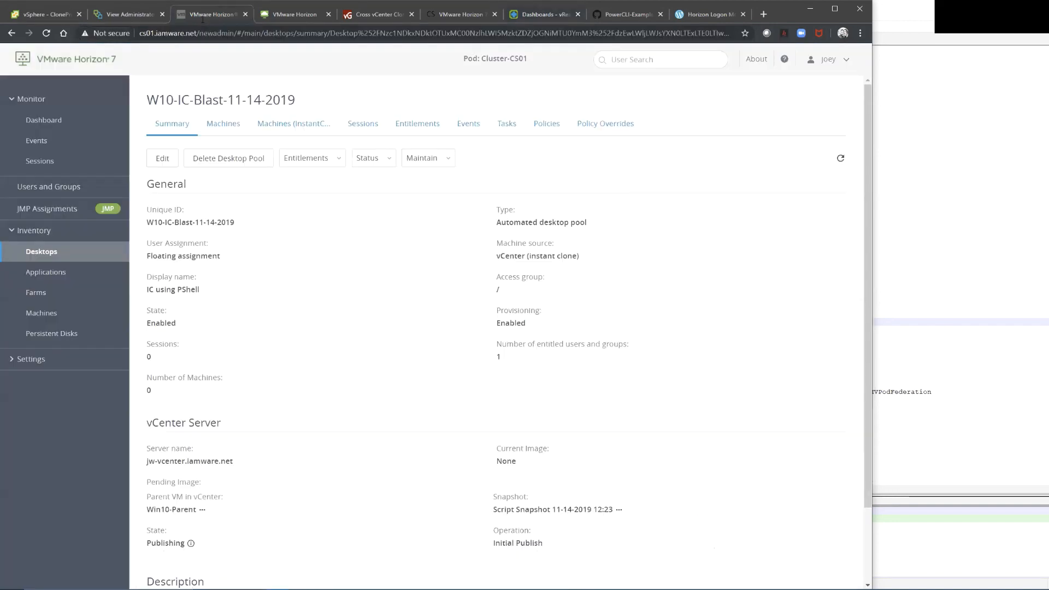
click(30, 121)
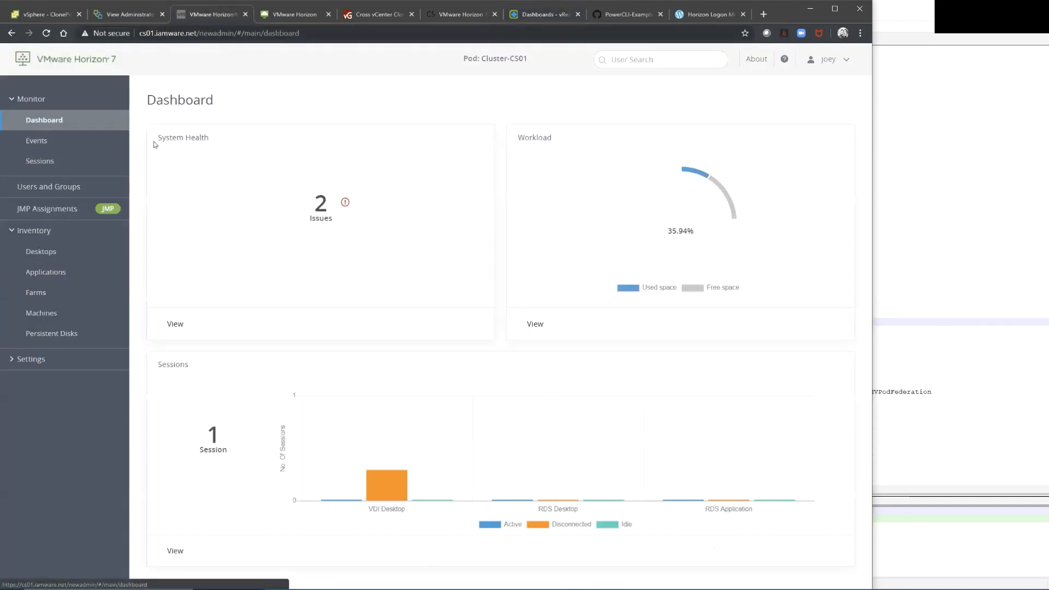
click(670, 61)
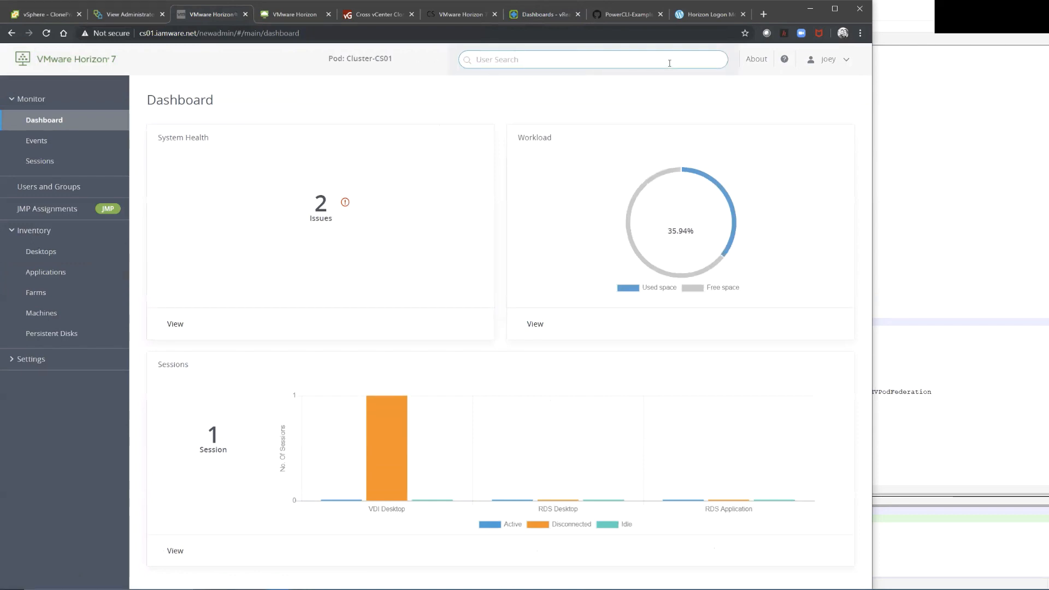
text(joey)
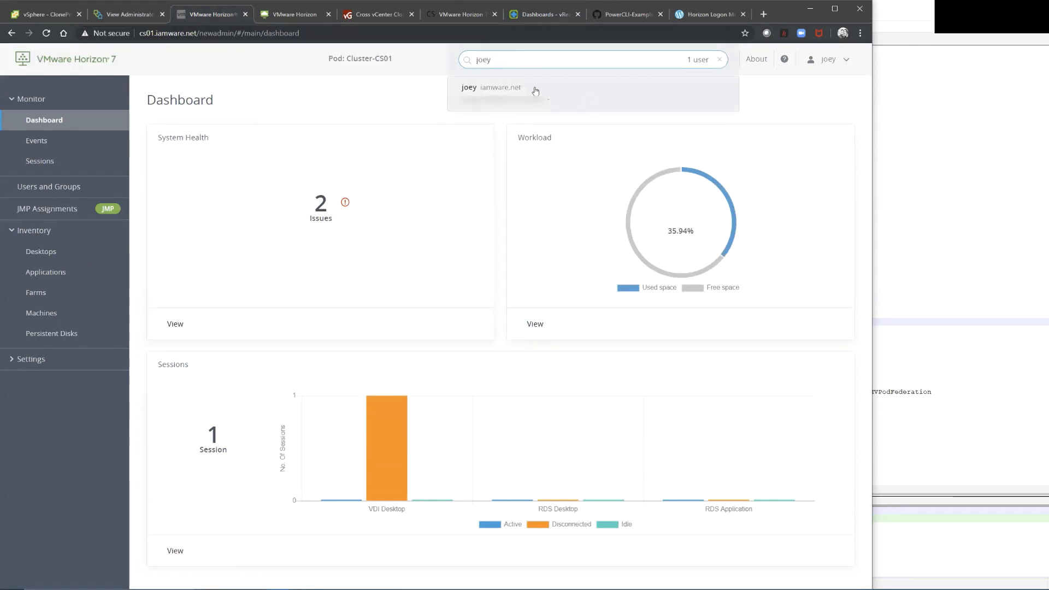
click(533, 93)
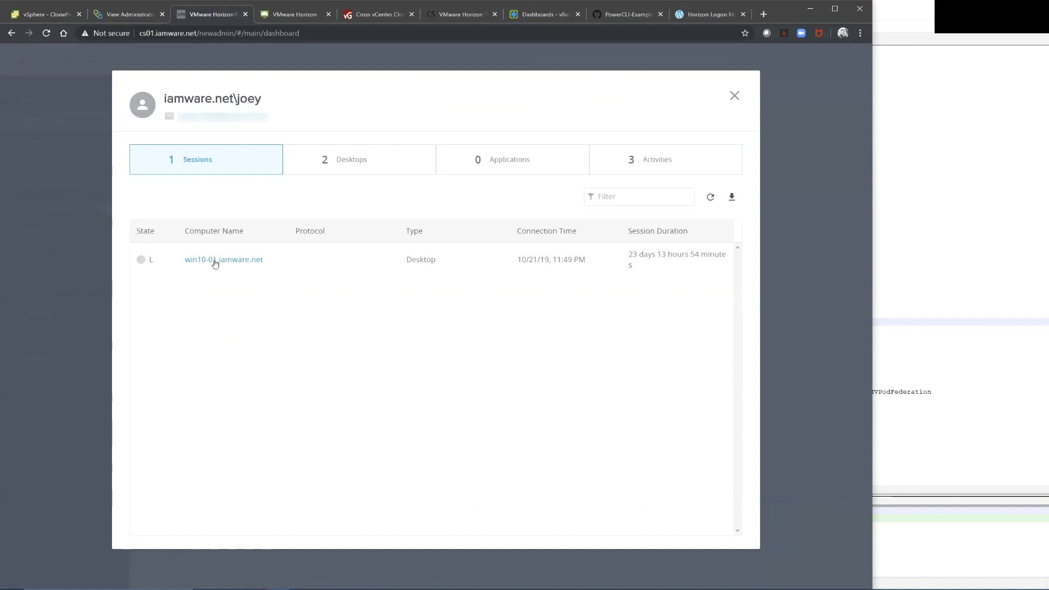
mouse_move(142, 263)
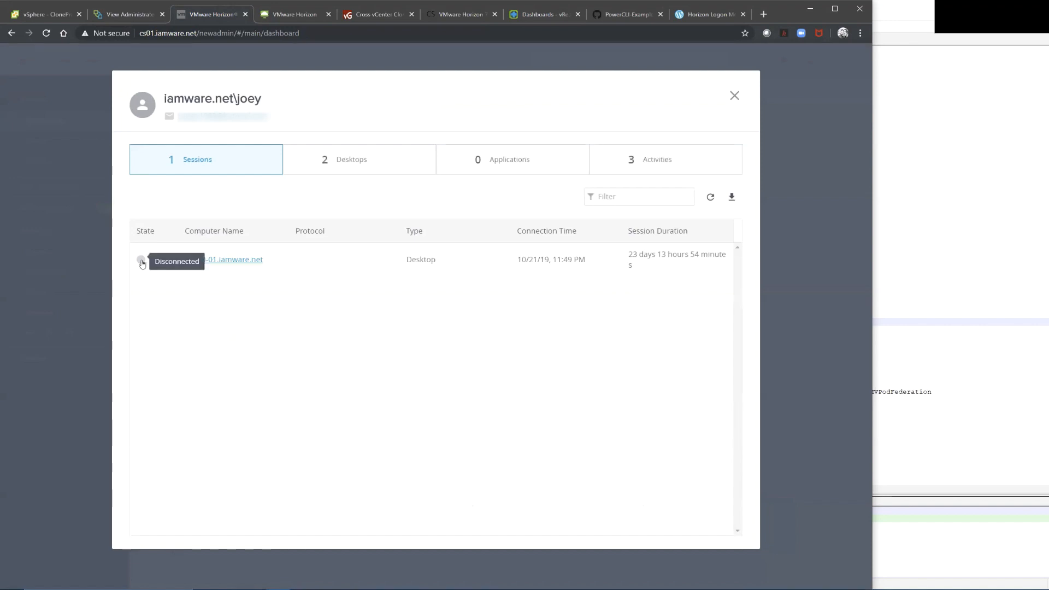
click(207, 260)
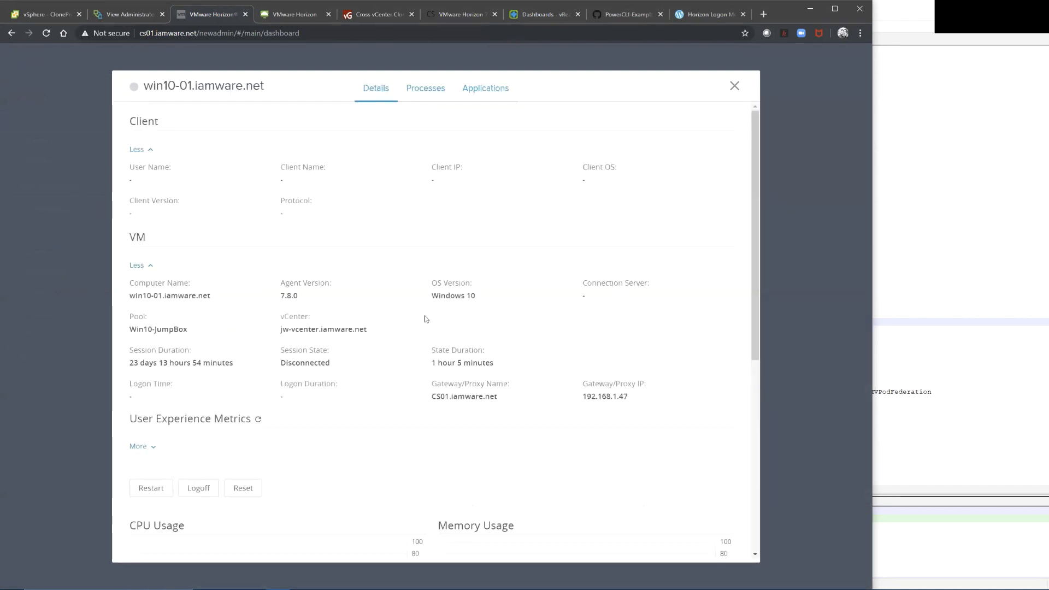
Step: Compare the session's performance charts and logon segments with the session, VM, logon breakdown and host metrics on vRealize Operations' Horizon Help Desk dashboard
scroll(426, 319, down, 4)
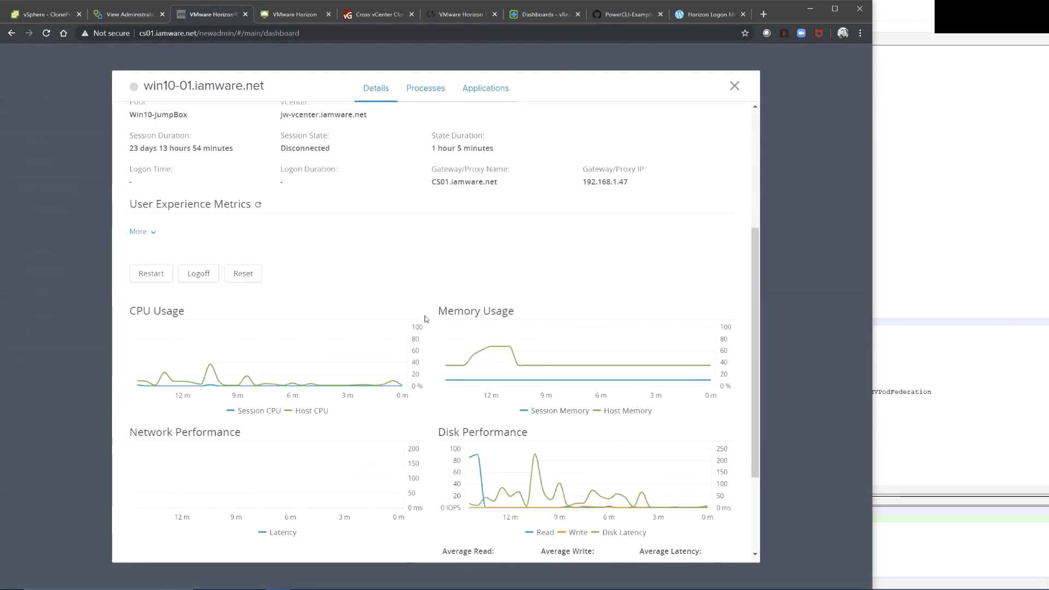
scroll(426, 319, down, 3)
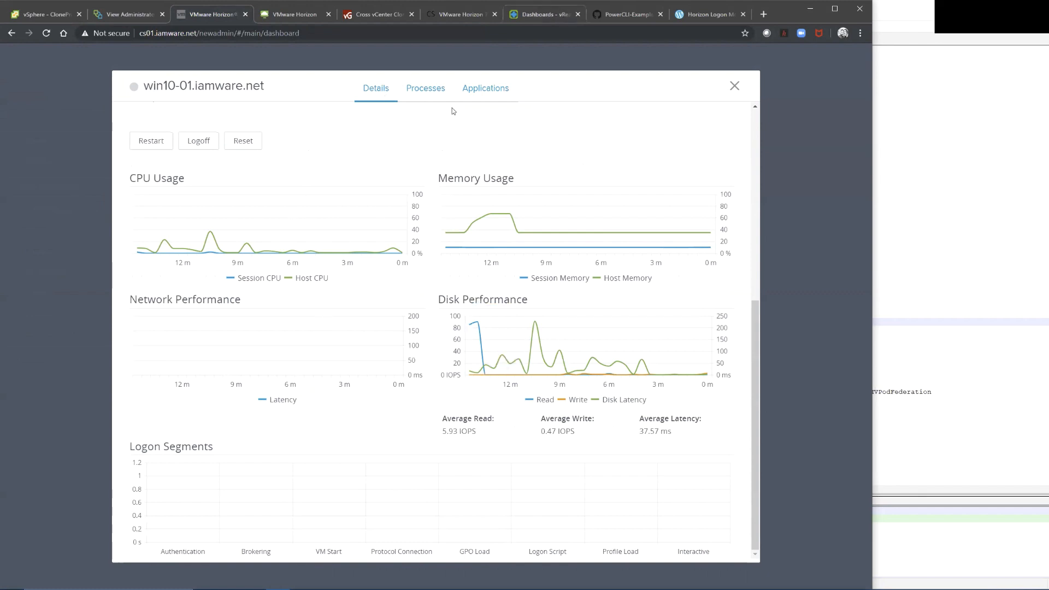
click(546, 14)
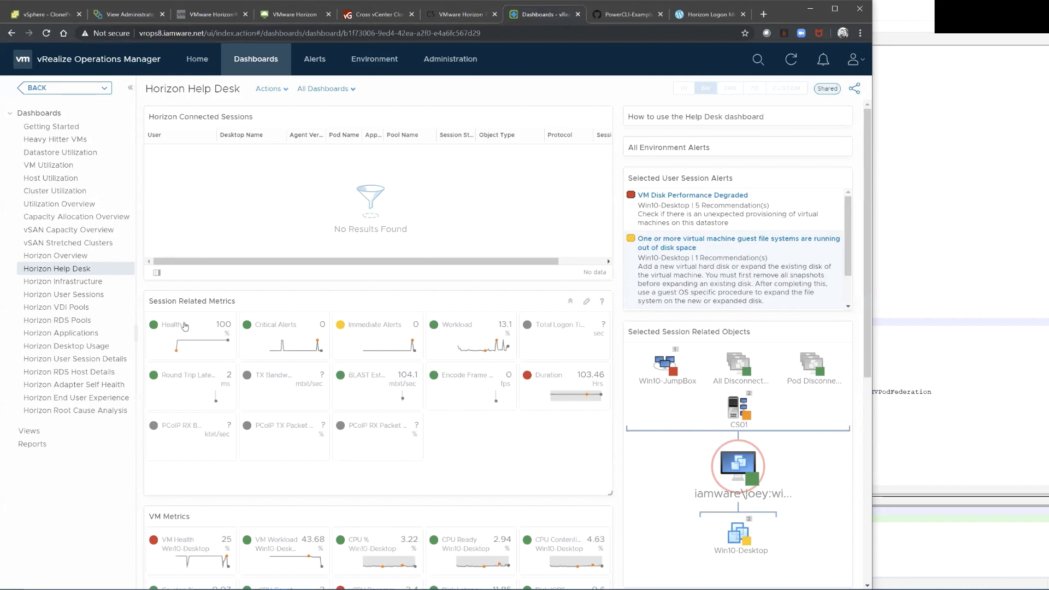
scroll(418, 441, down, 1)
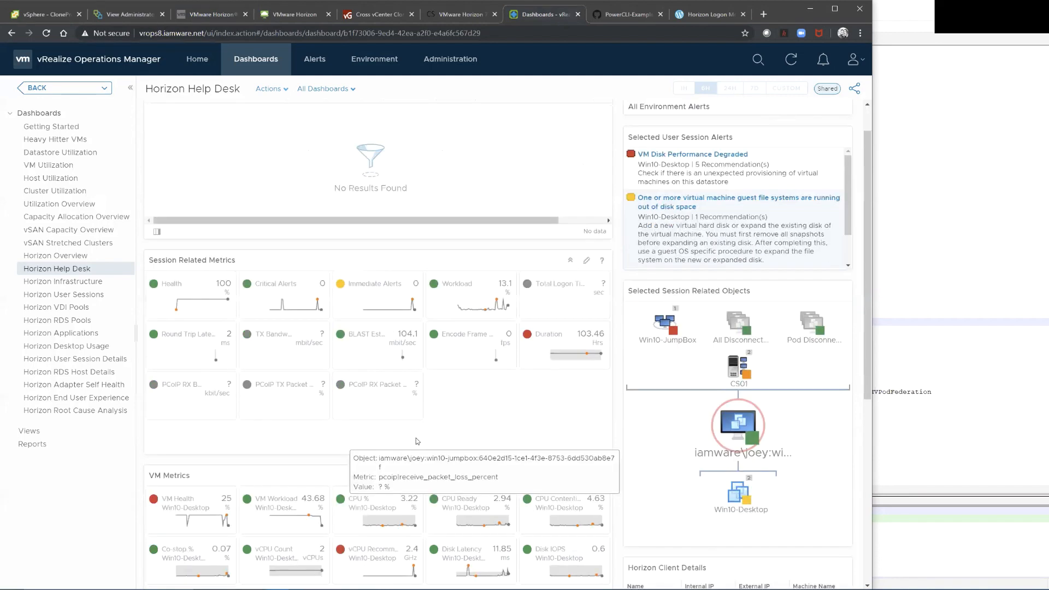
scroll(417, 441, down, 6)
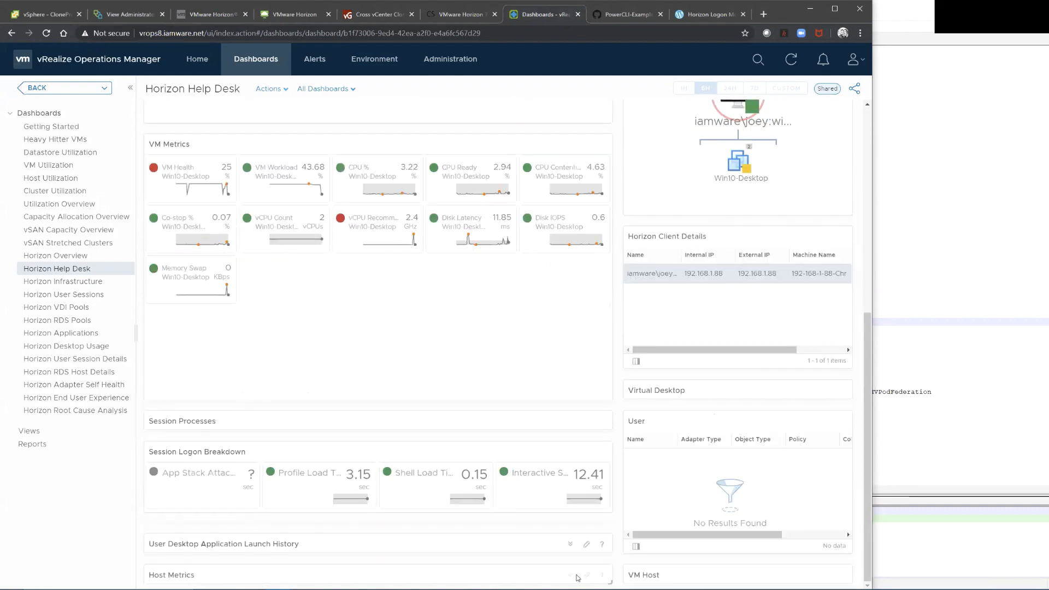
mouse_move(498, 487)
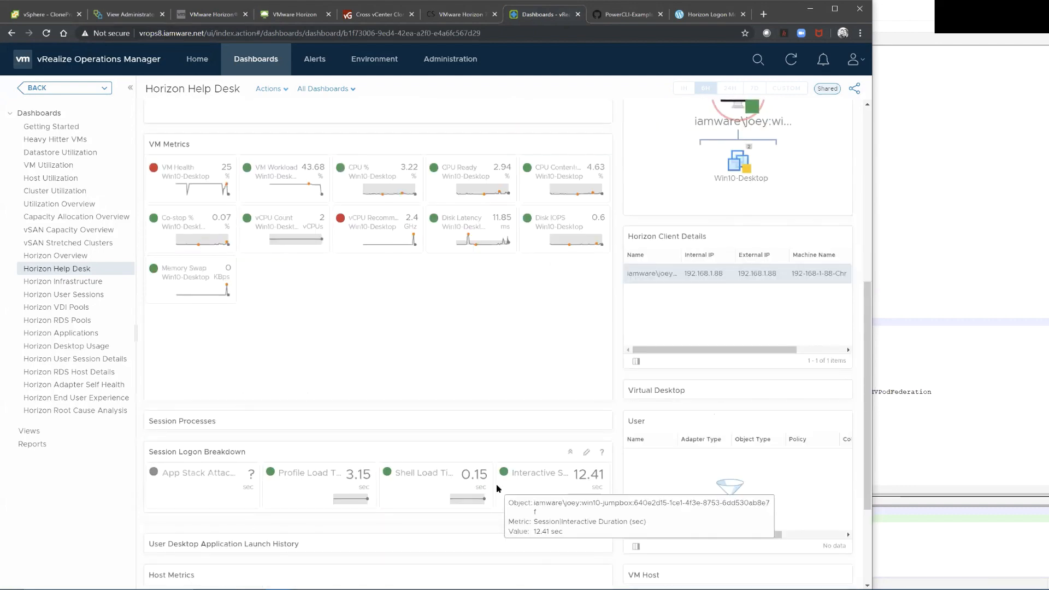
scroll(496, 484, down, 3)
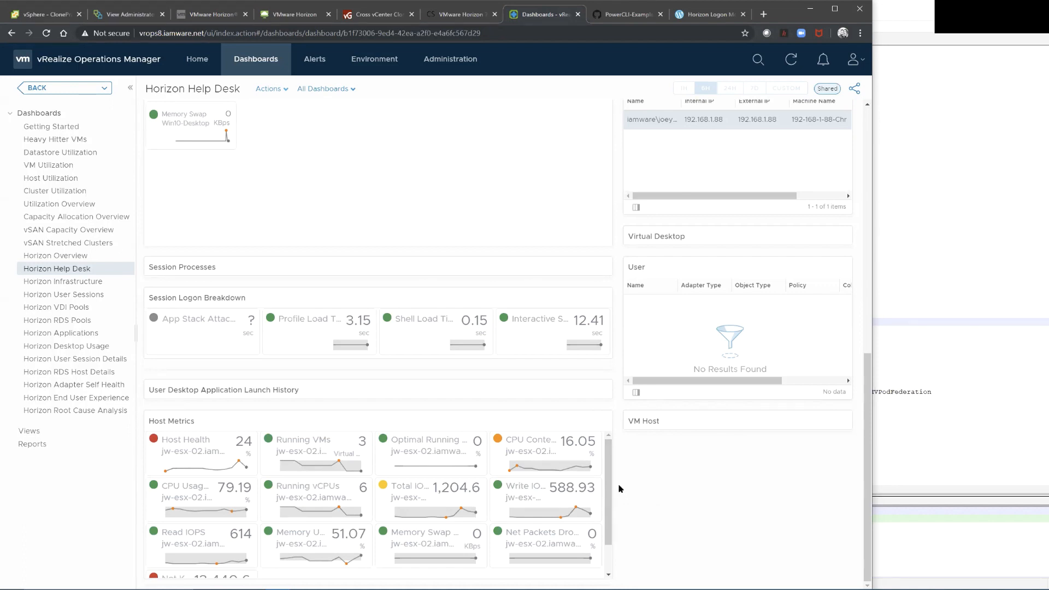
scroll(620, 488, up, 5)
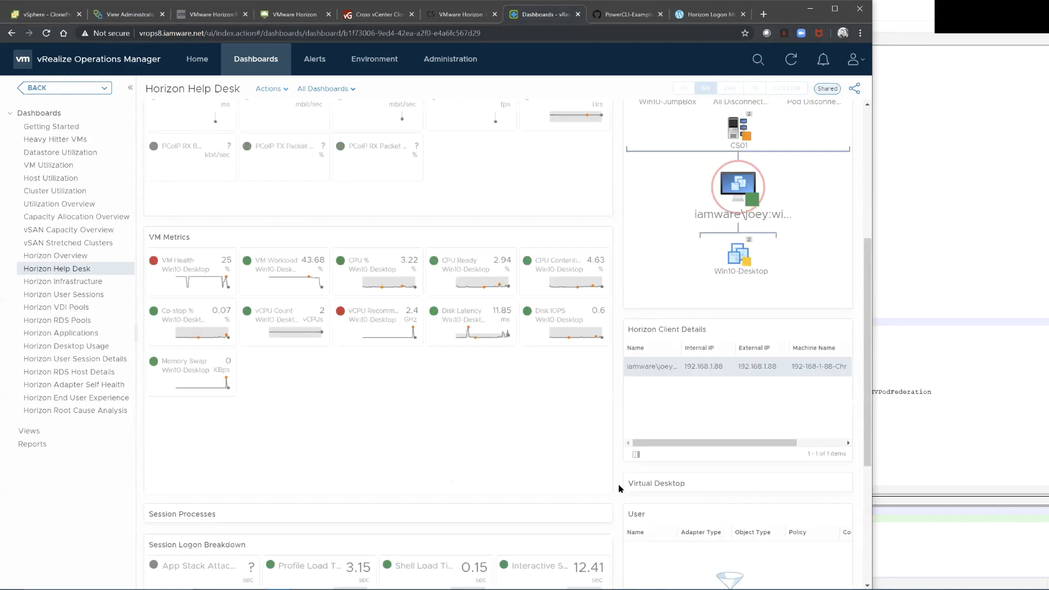
scroll(620, 488, up, 2)
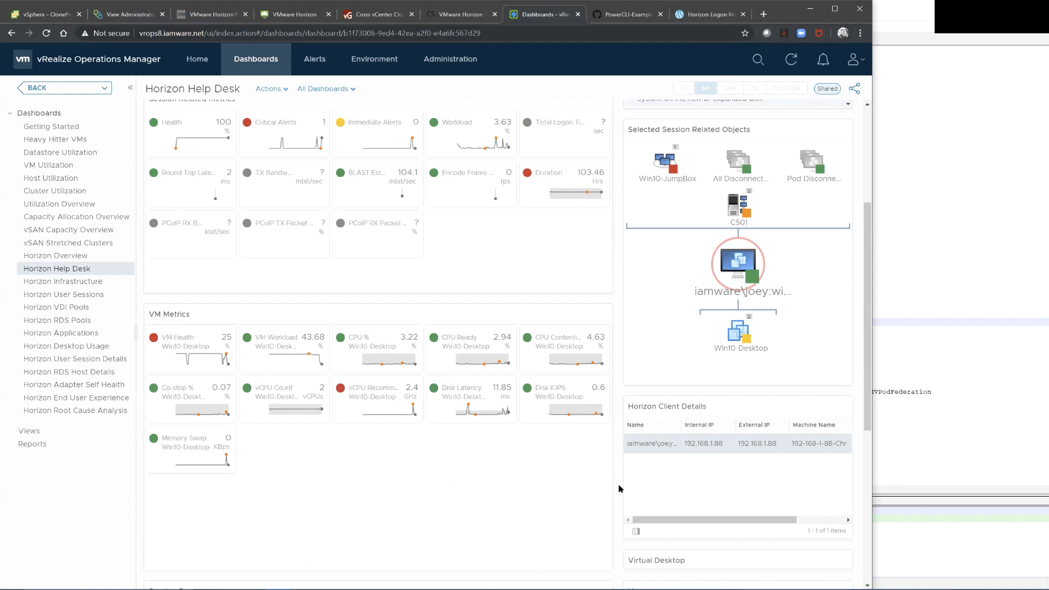
scroll(620, 488, up, 1)
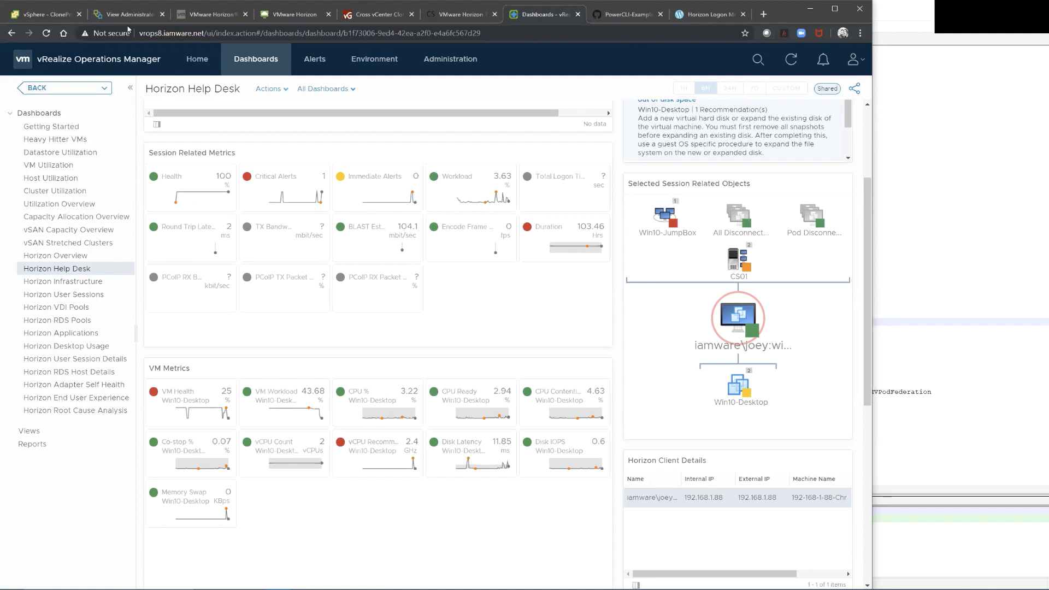
Step: Return to Horizon Console and close the win10-01.iamware.net session details and the user's session overview
click(41, 15)
click(211, 15)
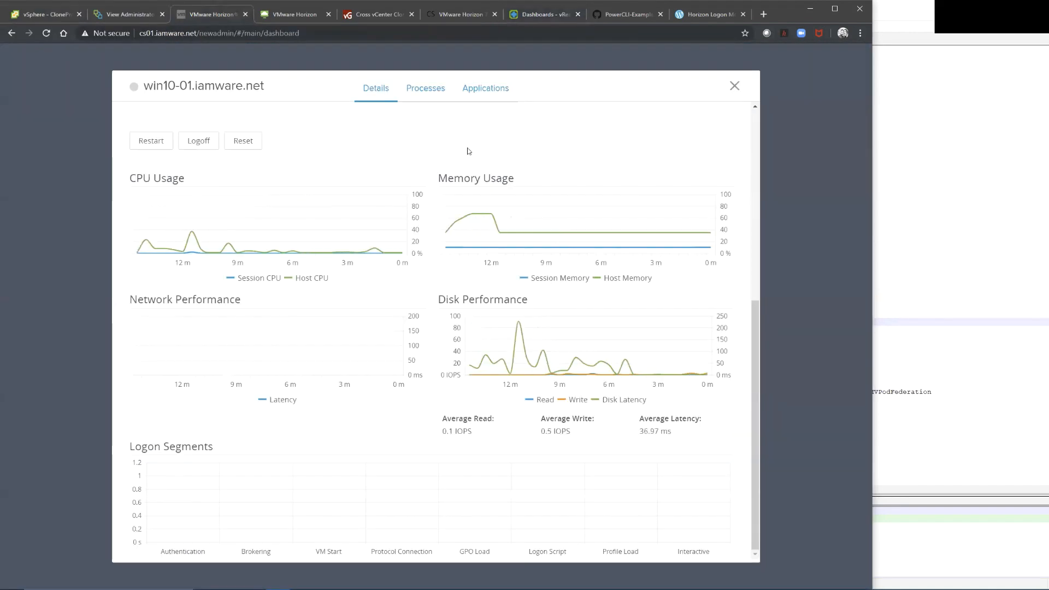
click(734, 86)
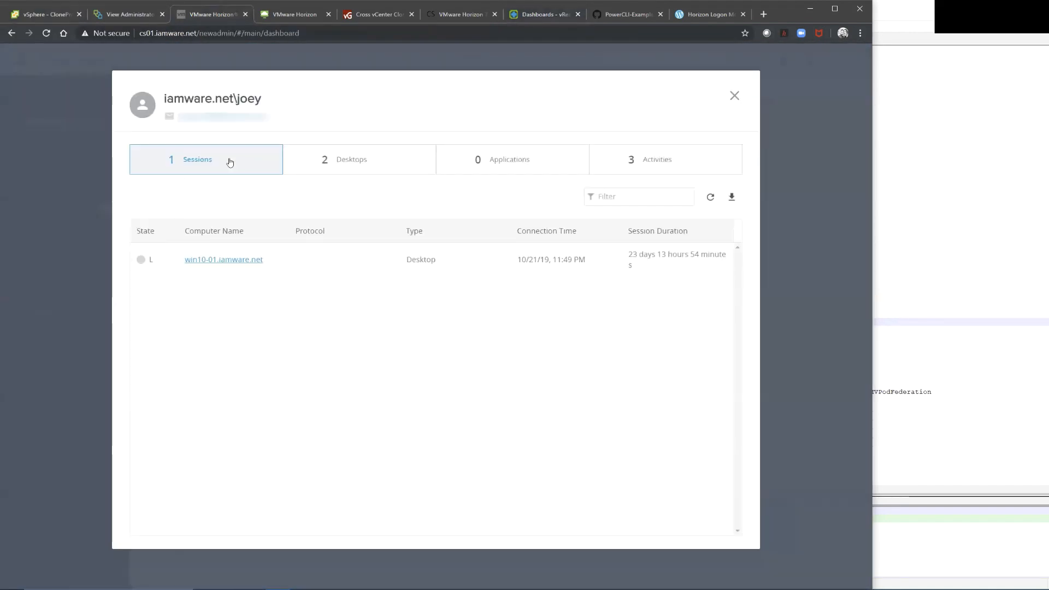
click(733, 96)
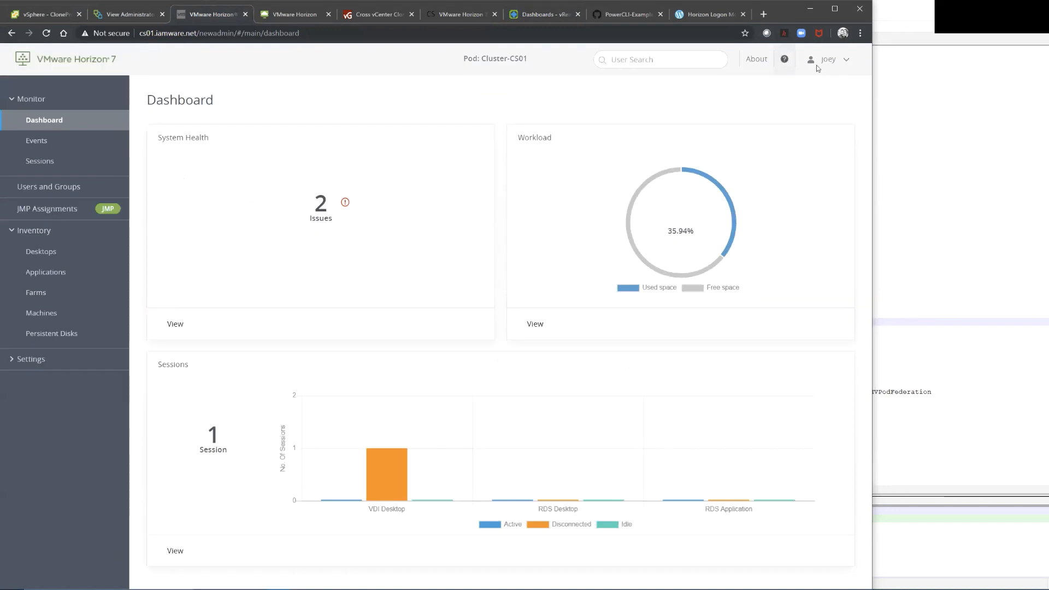
Step: Open the W10-IC-Blast-11-14-2019 desktop pool's summary and check its vCenter image state
click(84, 251)
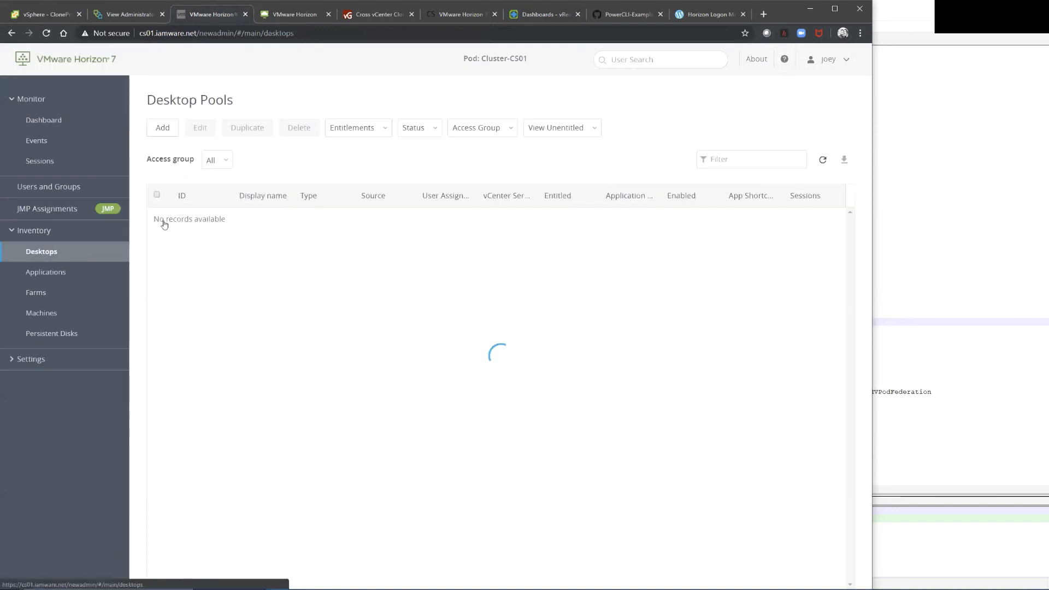
click(213, 239)
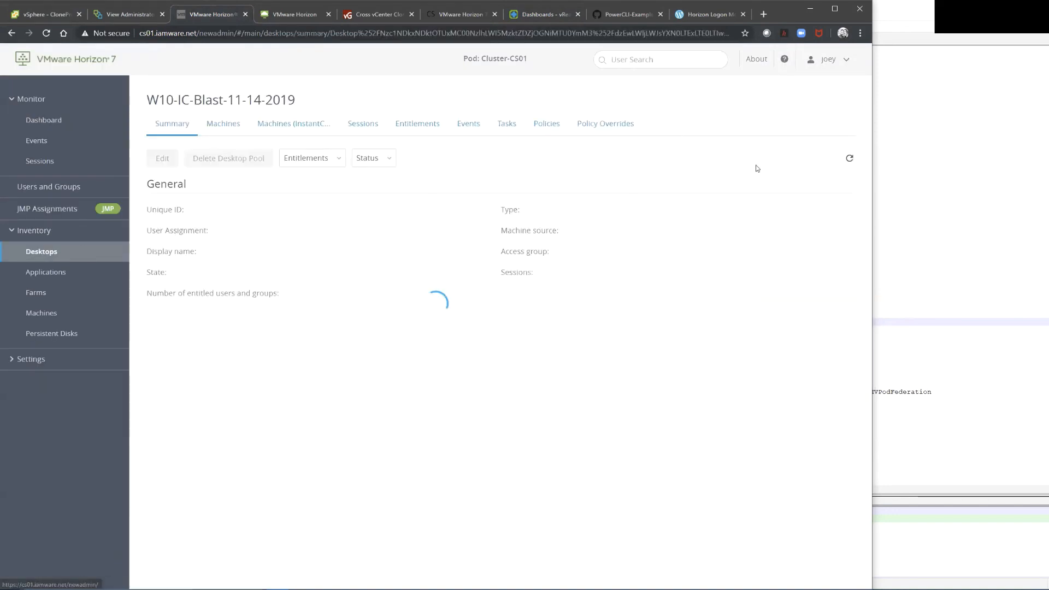
scroll(659, 293, down, 1)
scroll(659, 294, down, 2)
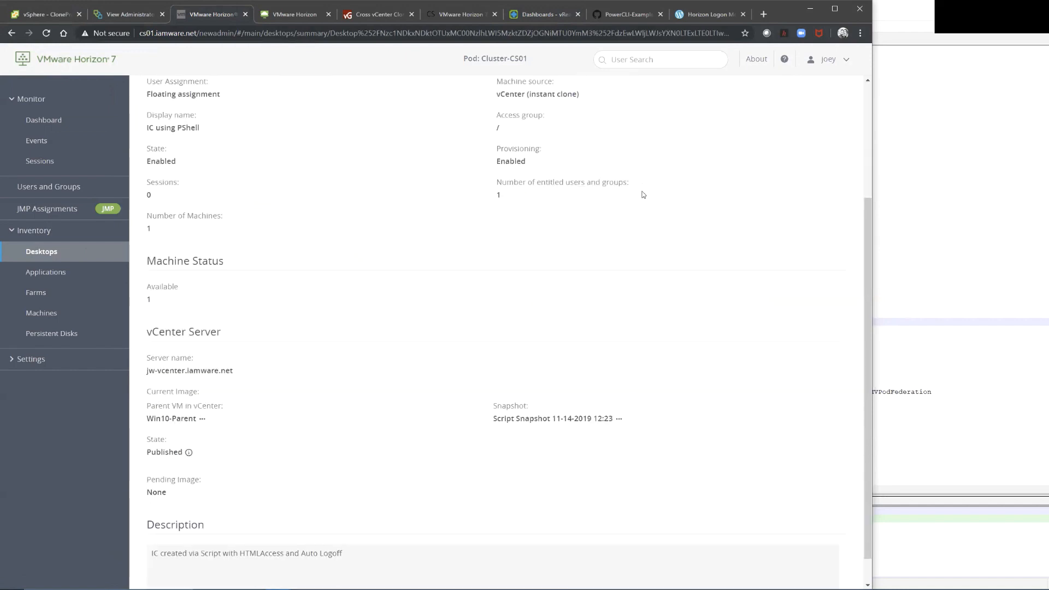
double_click(185, 453)
Step: Switch to PowerShell ISE and highlight the start-hvpool command through its log-off setting in vdi-updatepool.ps1
click(881, 12)
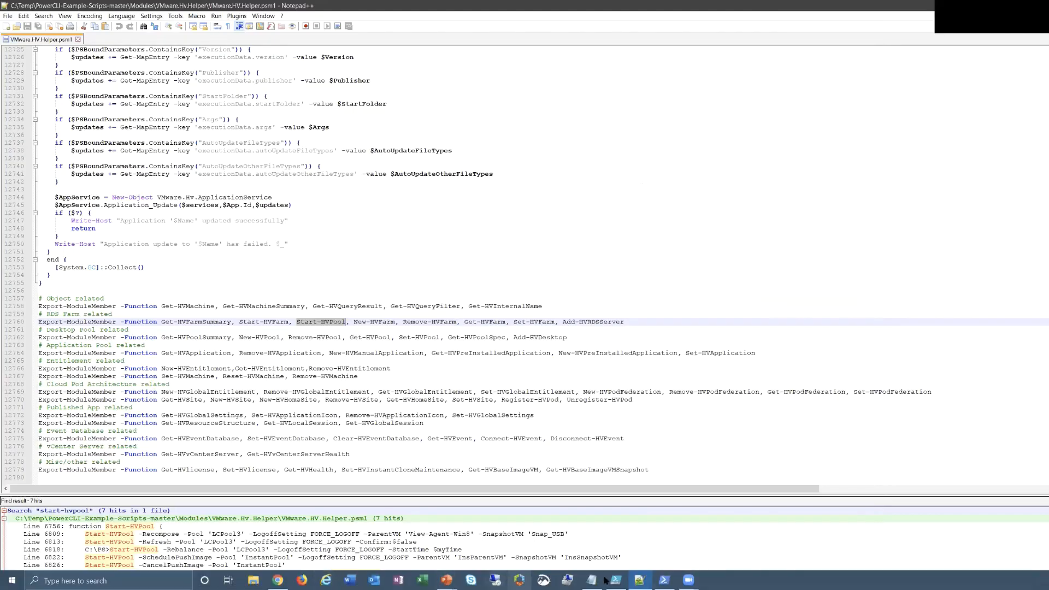
click(664, 580)
click(516, 80)
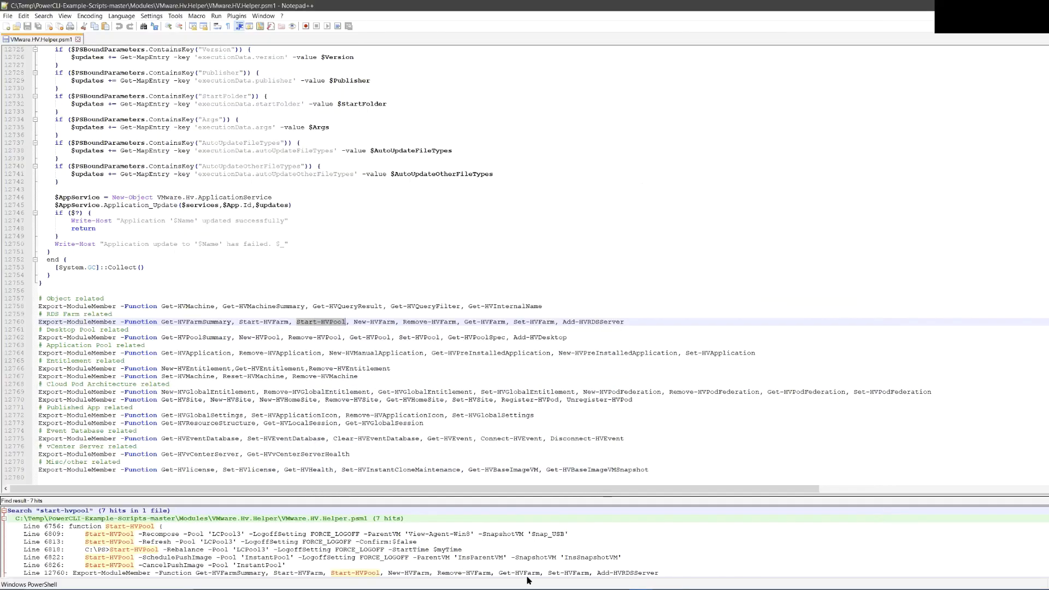
click(615, 580)
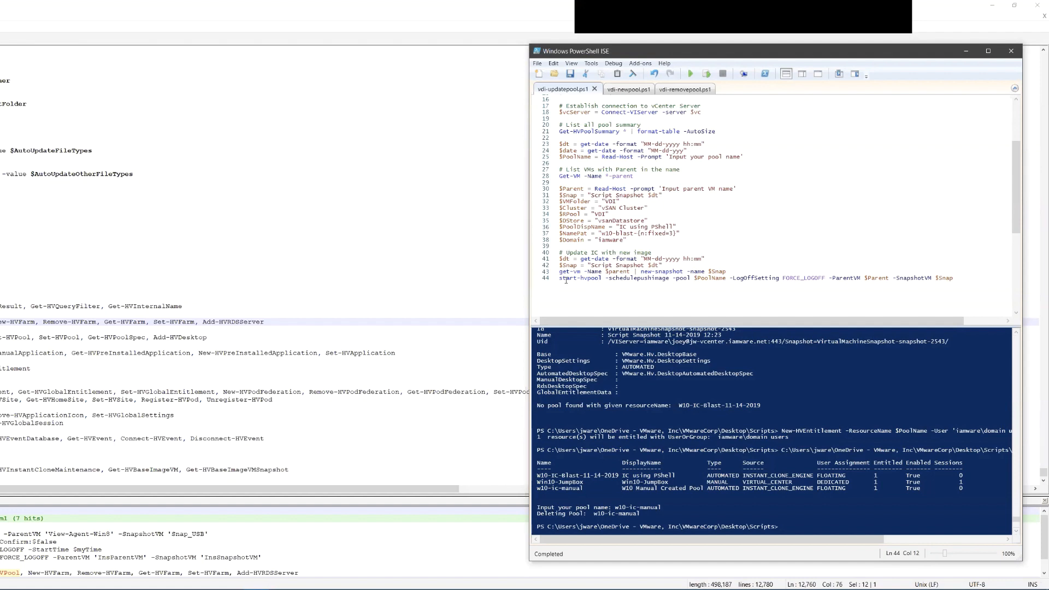
drag(559, 279, 824, 280)
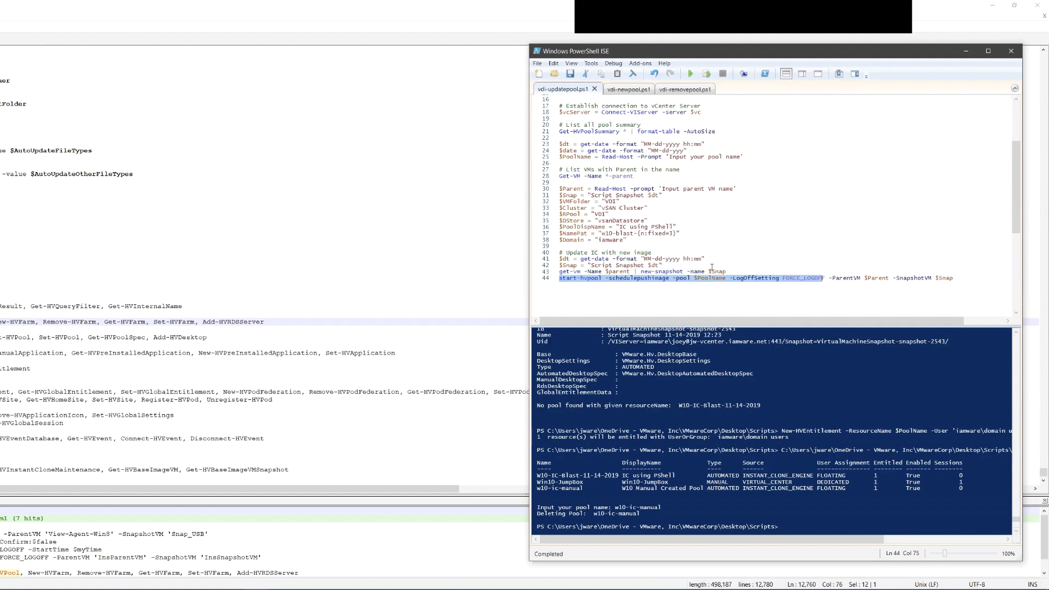
Step: Clear the -LogOffSetting value in the start-hvpool command, list its allowed values and choose FORCE_LOGOFF
click(782, 278)
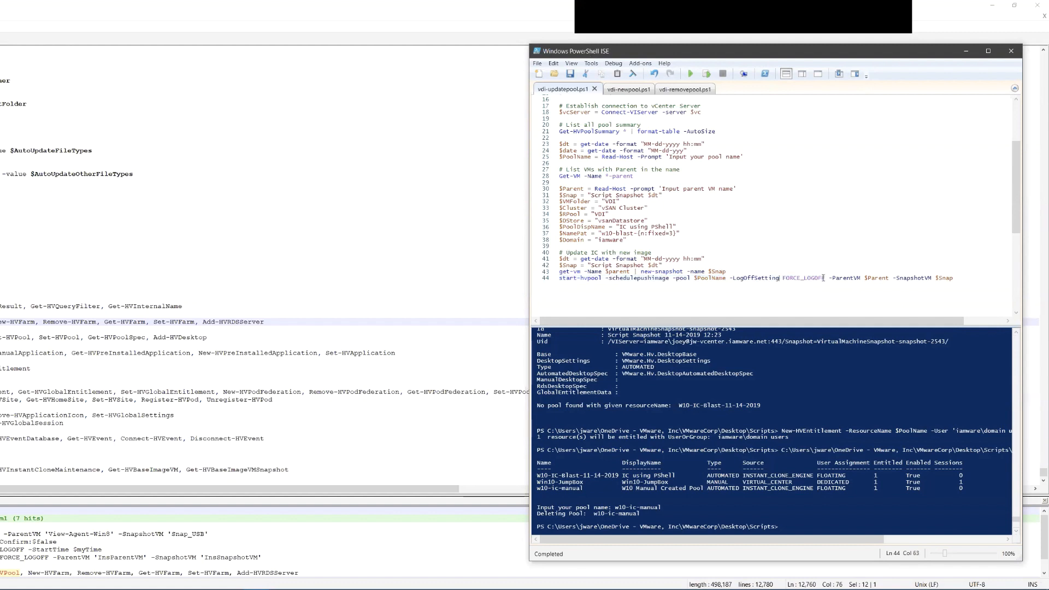
drag(825, 279, 782, 277)
key(Delete)
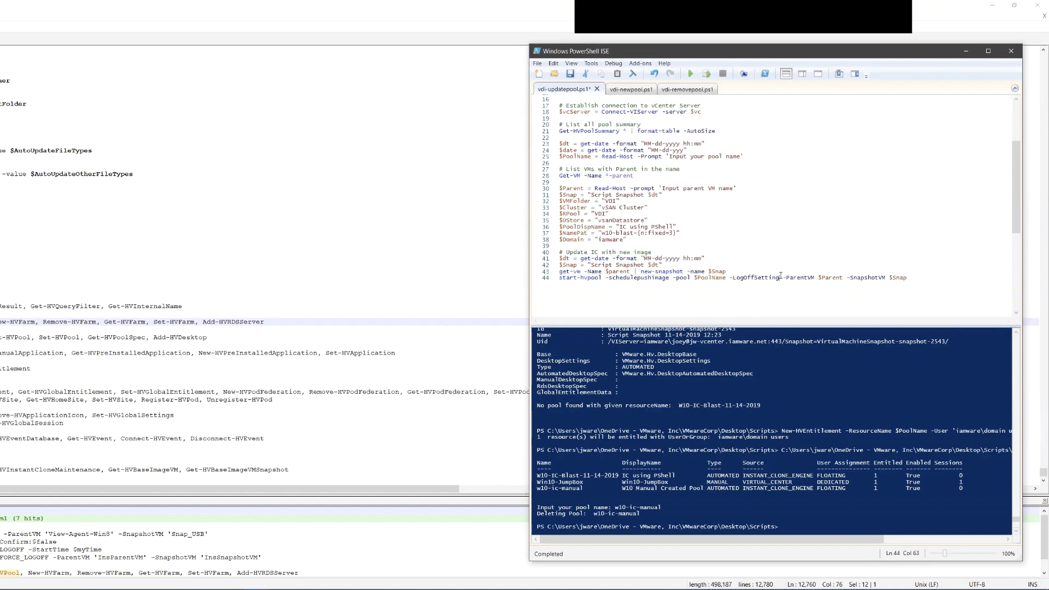
key(ctrl+space)
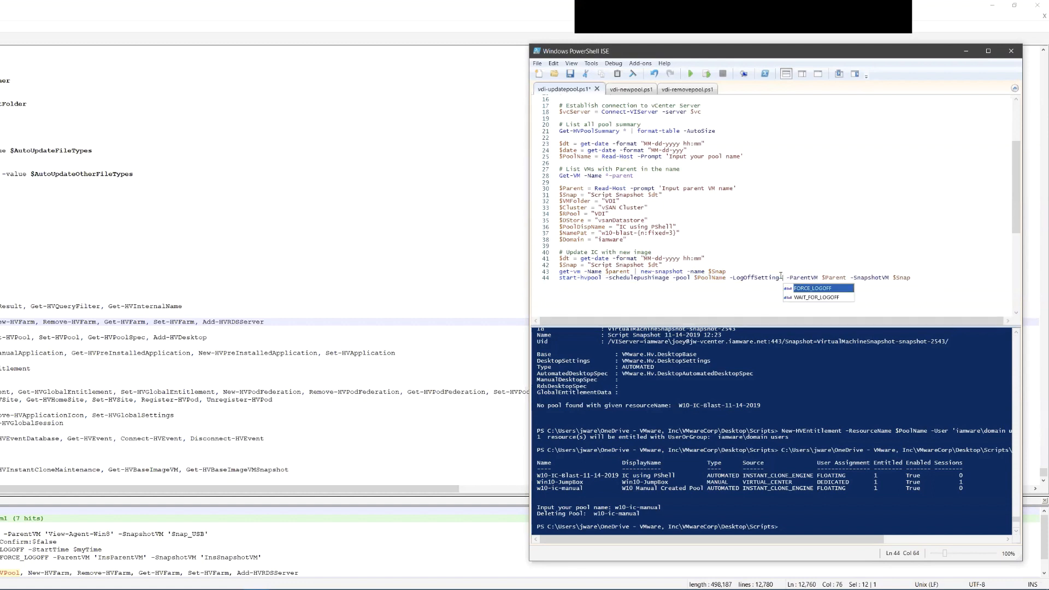
double_click(818, 288)
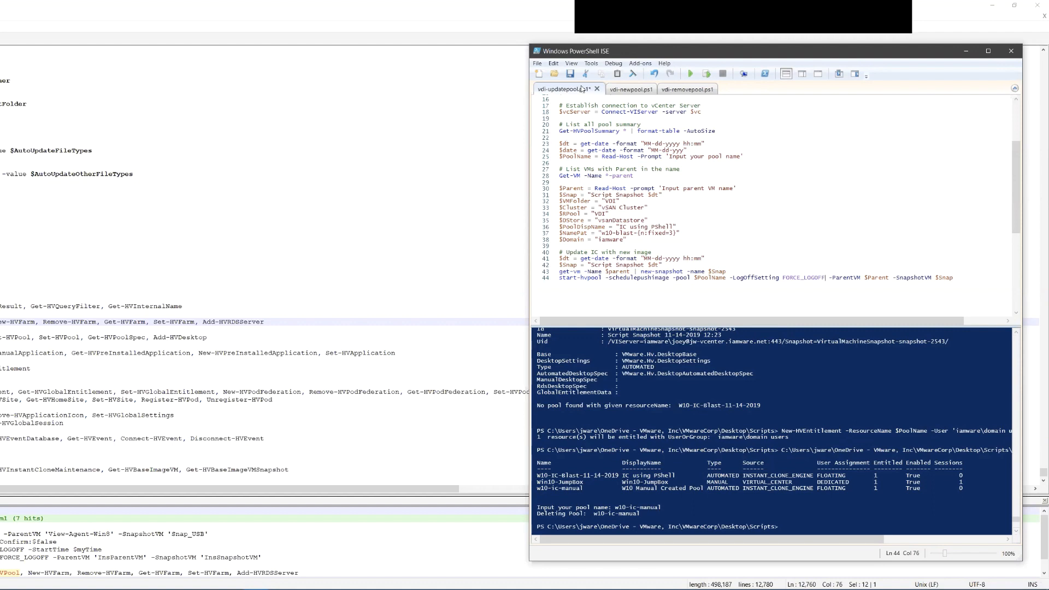
Step: Save and run vdi-updatepool.ps1, entering the server credential's user name and password
click(691, 73)
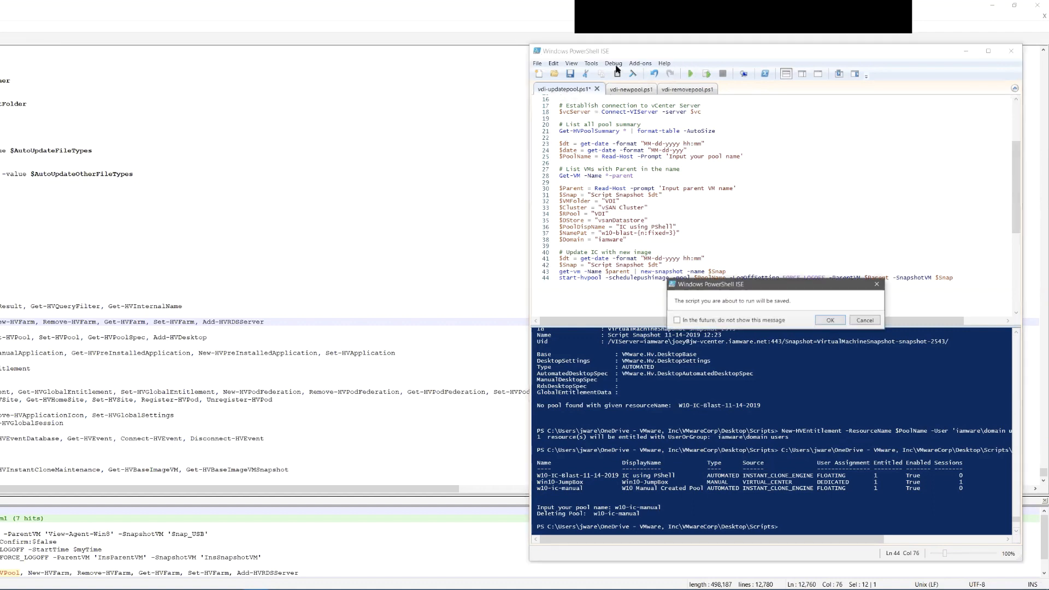
click(831, 320)
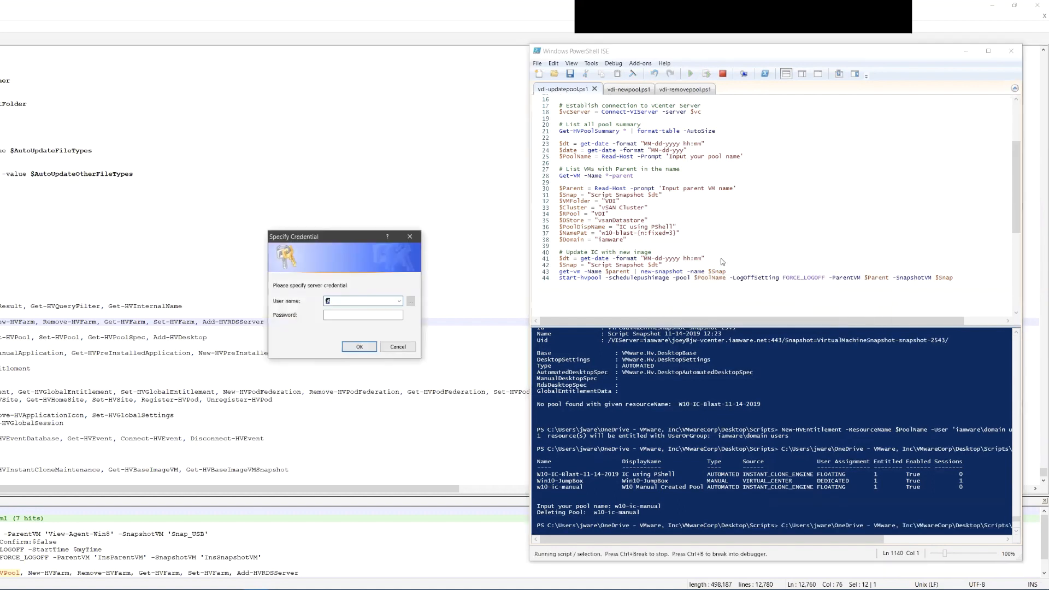
text(joey)
key(Tab)
text(••••••••)
key(Return)
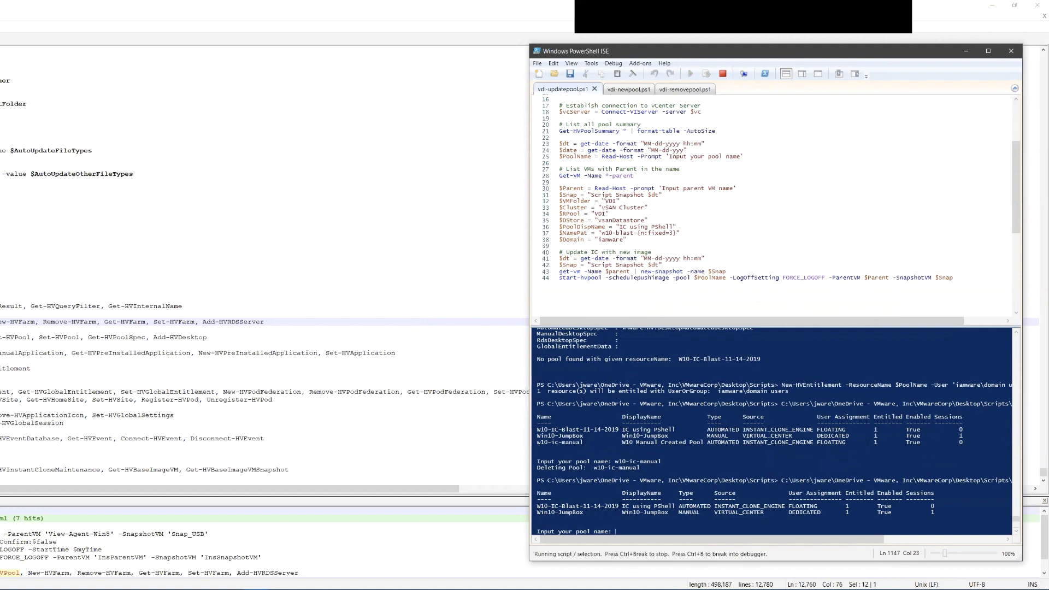
Step: Copy the pool name W10-IC-Blast-11-14-2019 from the console's pool list and submit it as the script's pool name
drag(618, 506, 537, 507)
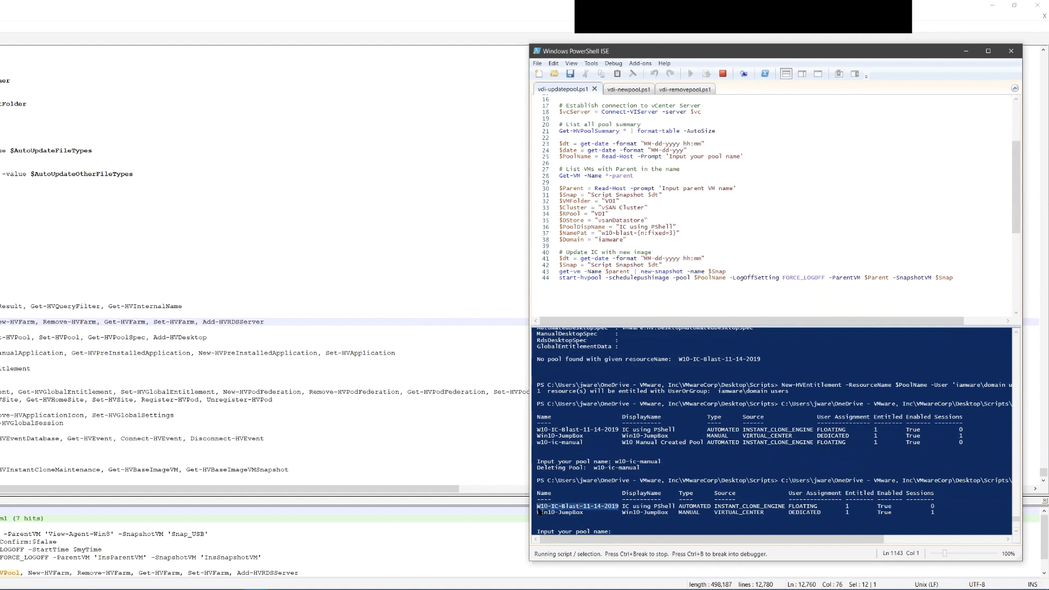
right_click(592, 509)
click(528, 523)
drag(623, 507, 538, 507)
key(super+c)
click(622, 532)
right_click(622, 531)
click(553, 503)
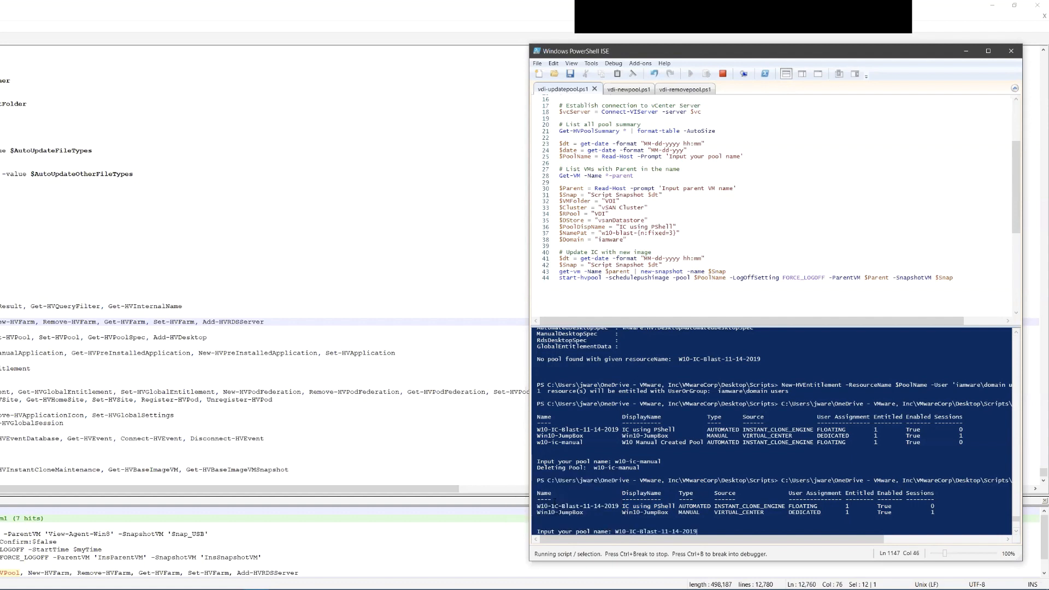
key(Return)
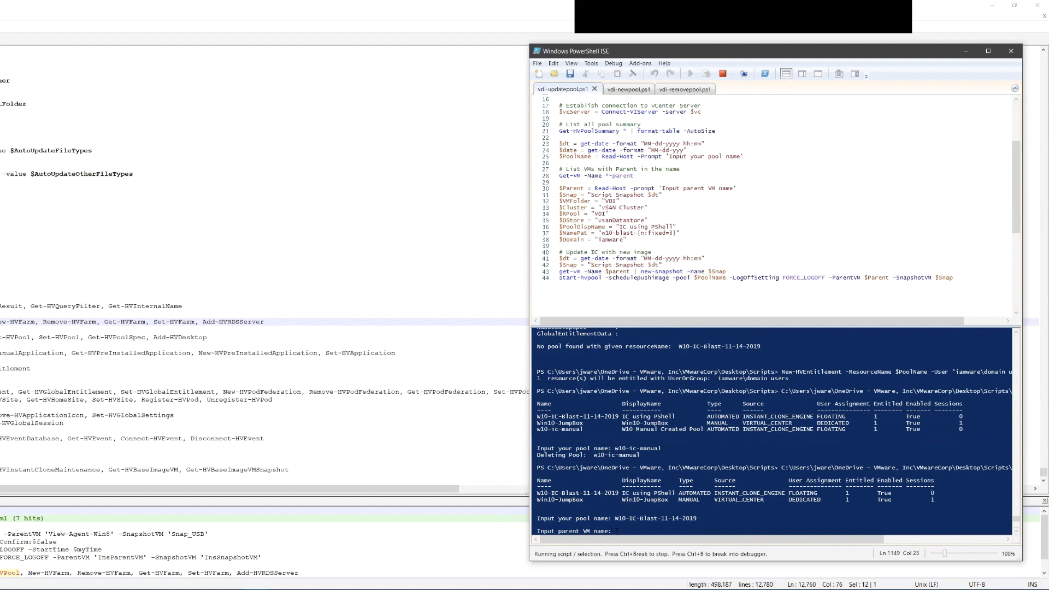
Step: Submit Win10-Parent as the parent VM and check the image push message and snapshot creation time in the output
text(Win10-Parent)
key(Return)
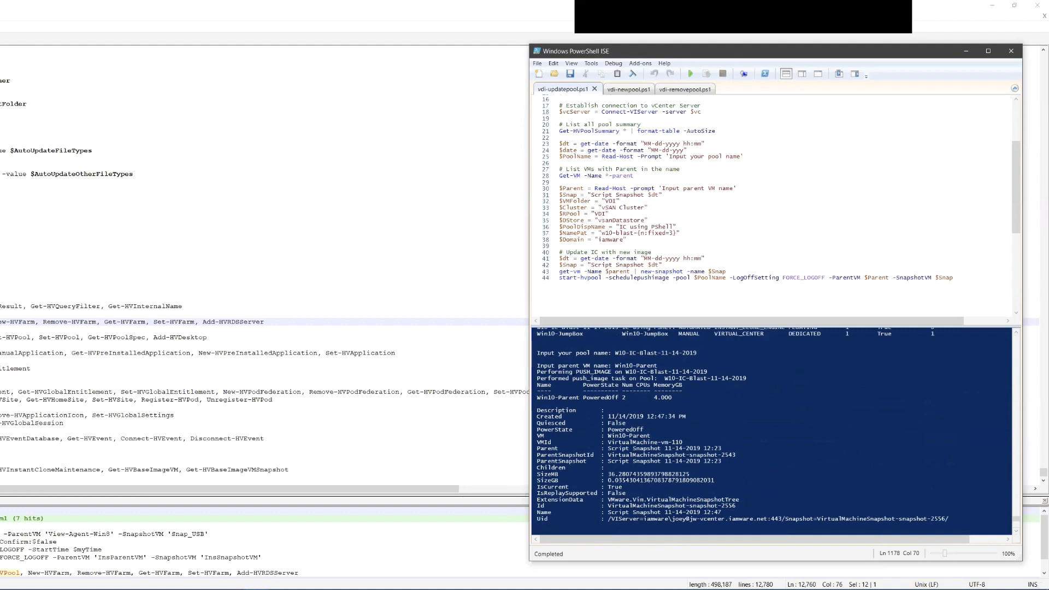
drag(537, 373, 710, 372)
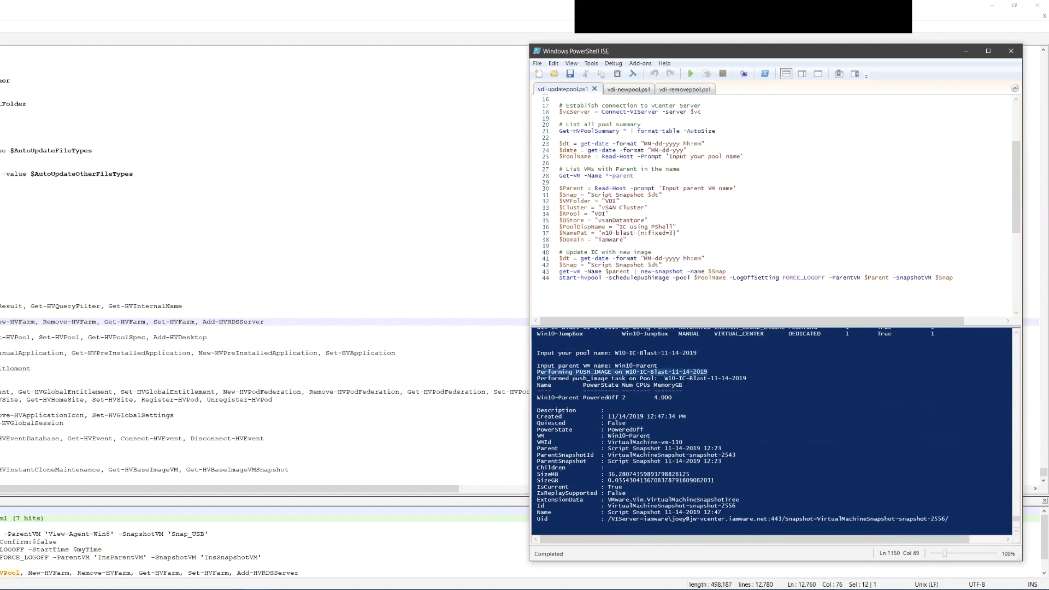
drag(647, 397, 683, 398)
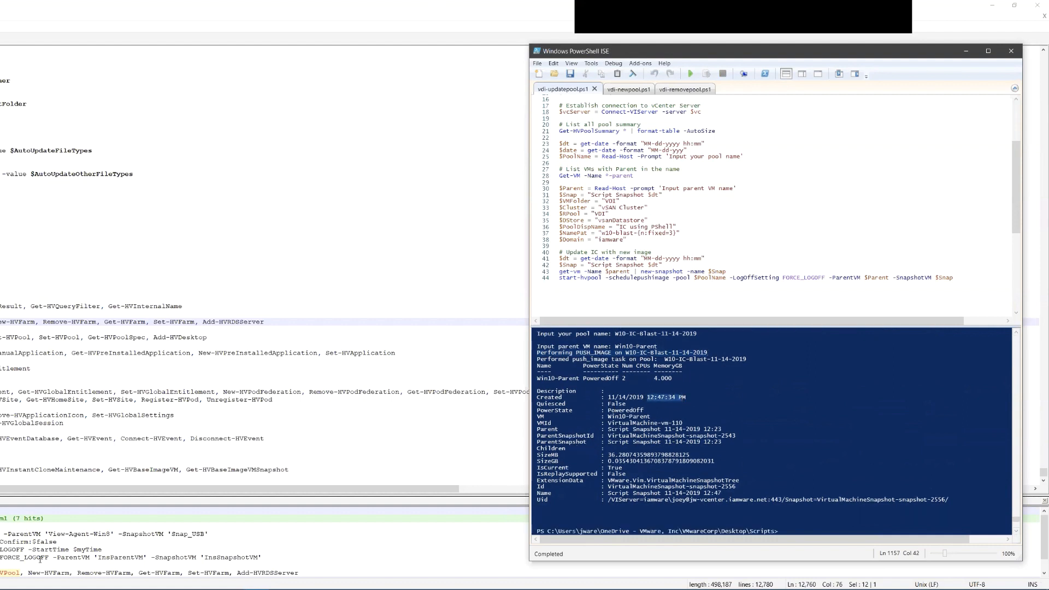
Step: Switch to vSphere Client in the browser and check the recent snapshot and clone tasks for Win10-Parent
mouse_move(4, 589)
click(76, 580)
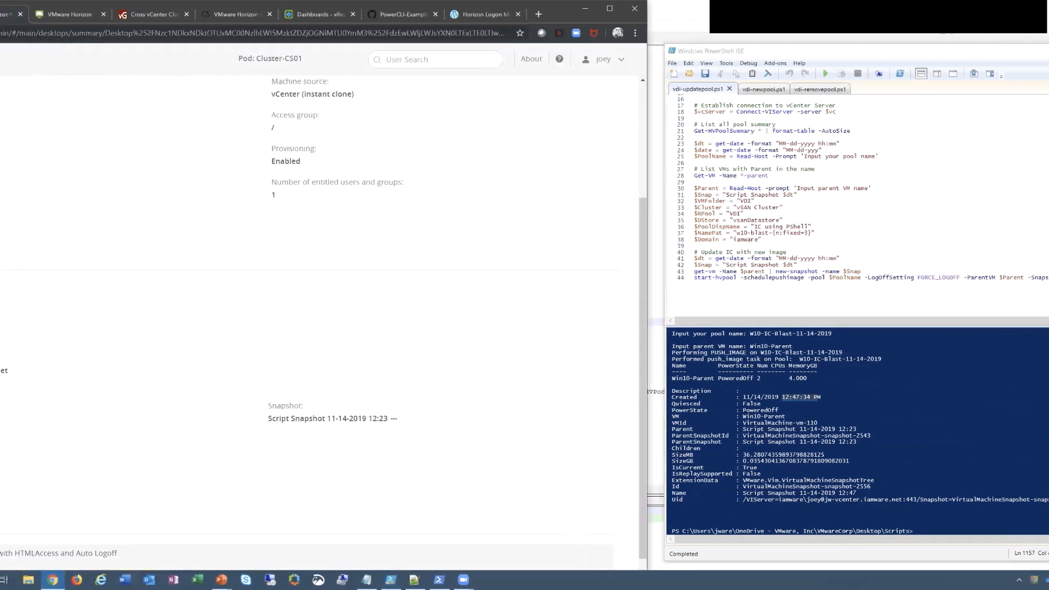
key(ctrl+1)
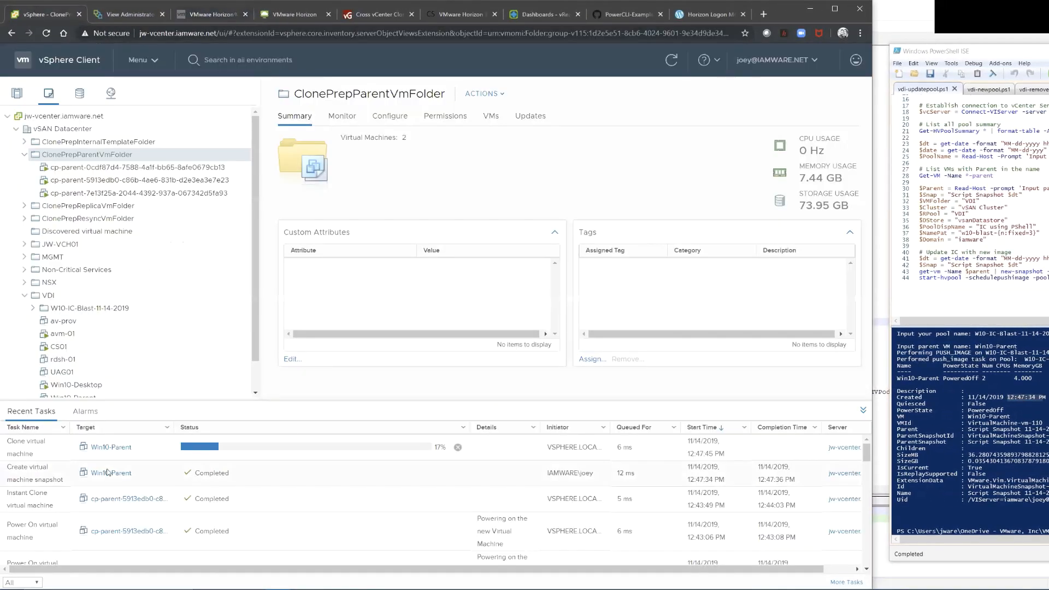
Step: Review the recent vSphere tasks, and refresh the W10-IC-Blast-11-14-2019 summary in VMware Horizon Console to check the pending image's publishing state
click(32, 483)
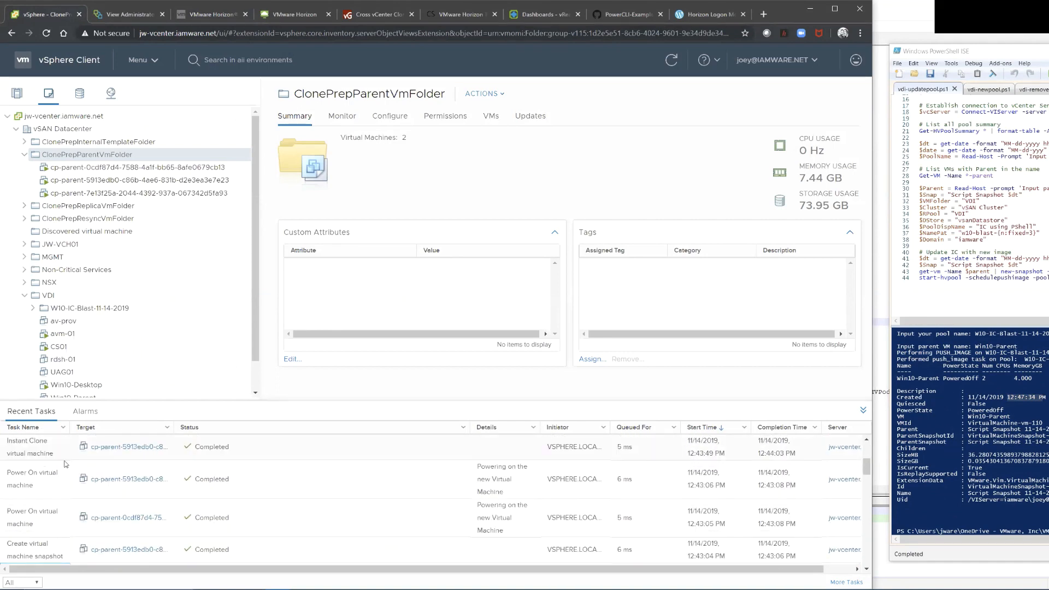
scroll(54, 458, down, 3)
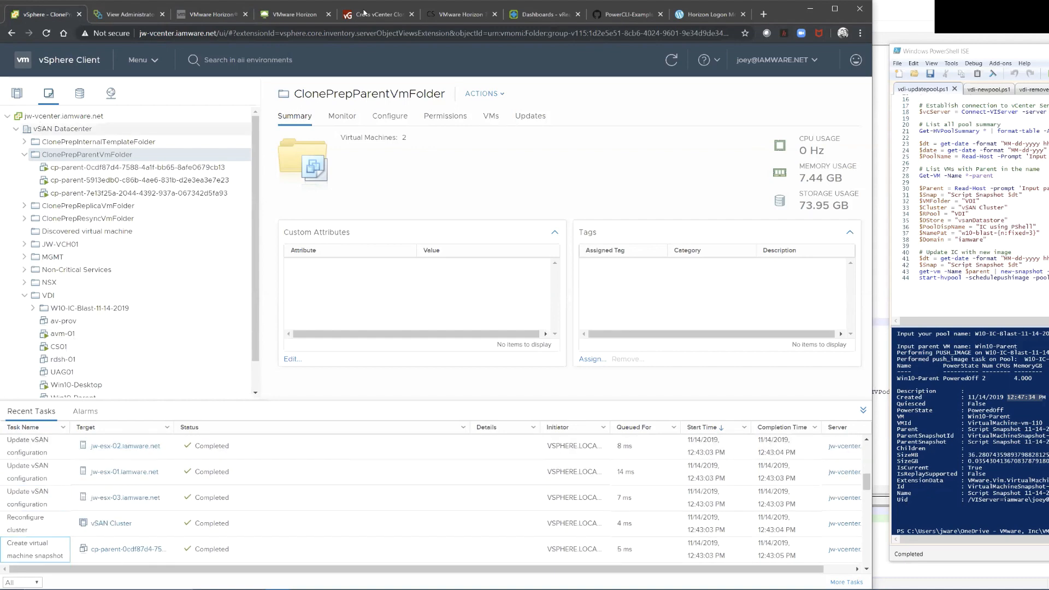
click(212, 15)
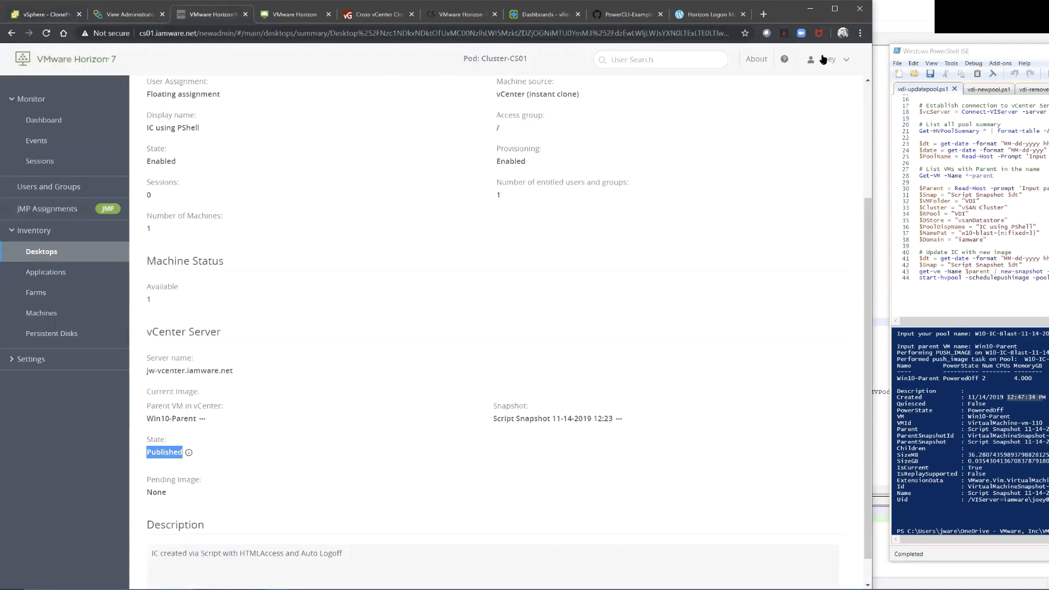
scroll(820, 164, up, 3)
click(841, 158)
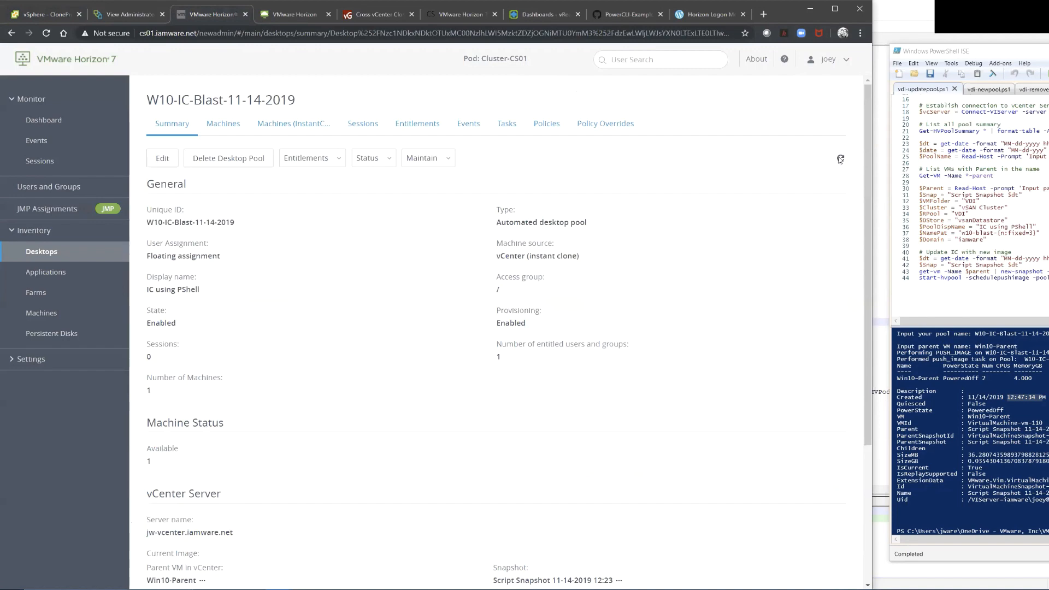
scroll(666, 356, down, 5)
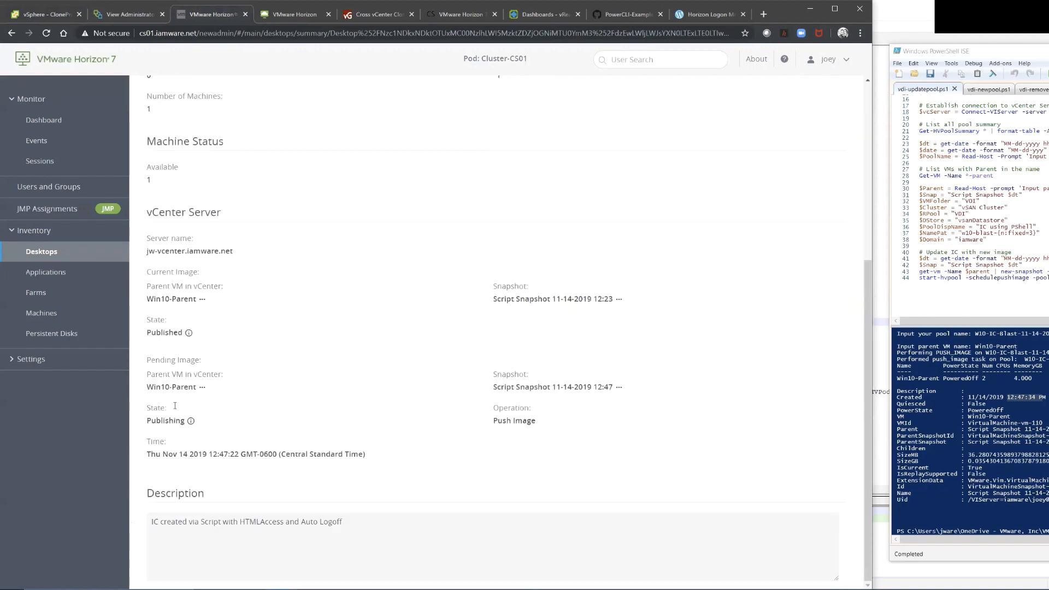
drag(184, 422, 182, 420)
click(263, 417)
scroll(330, 211, up, 5)
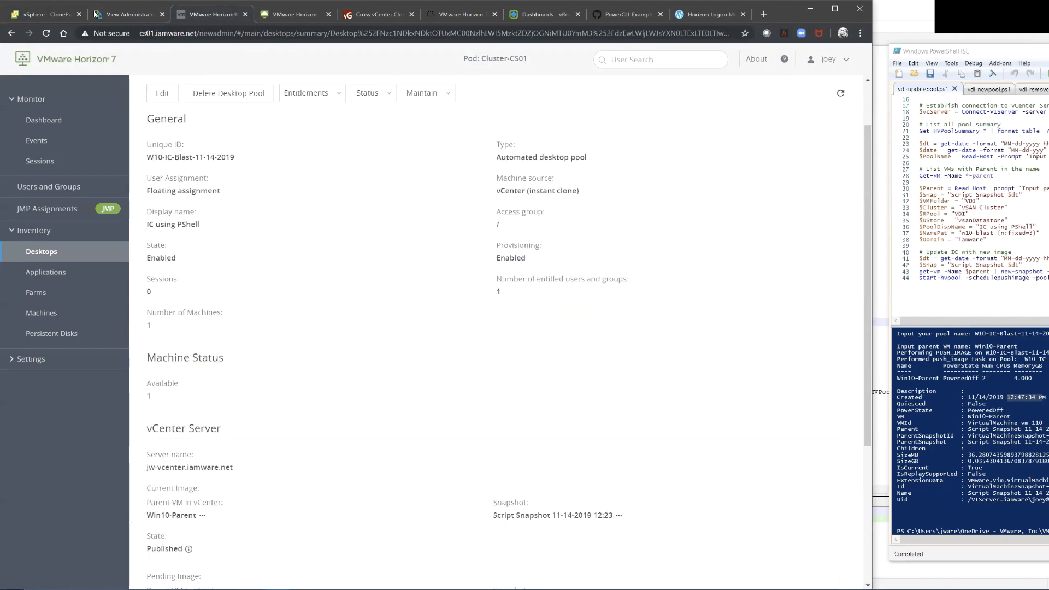
Step: Switch to Horizon Administrator, open the W10-IC-Blast-11-14-2019 desktop pool and inspect its Push Image options
click(98, 14)
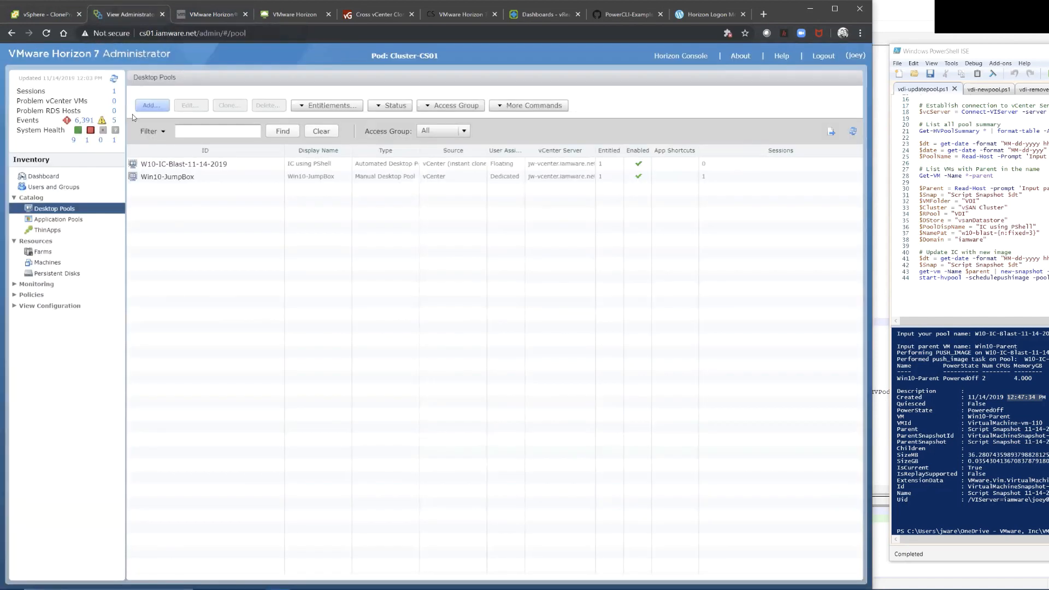
click(188, 166)
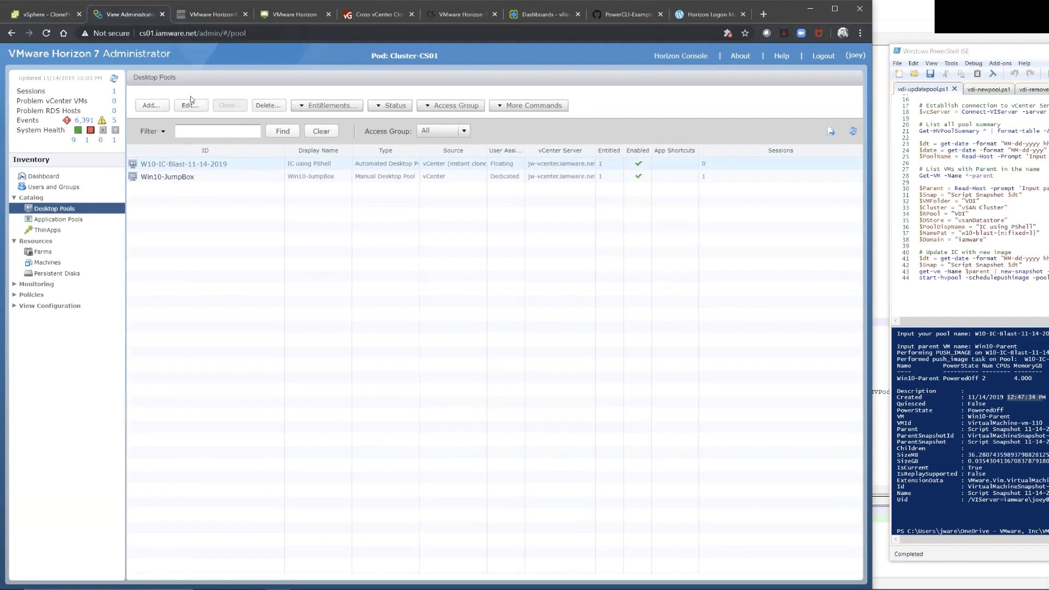
click(546, 109)
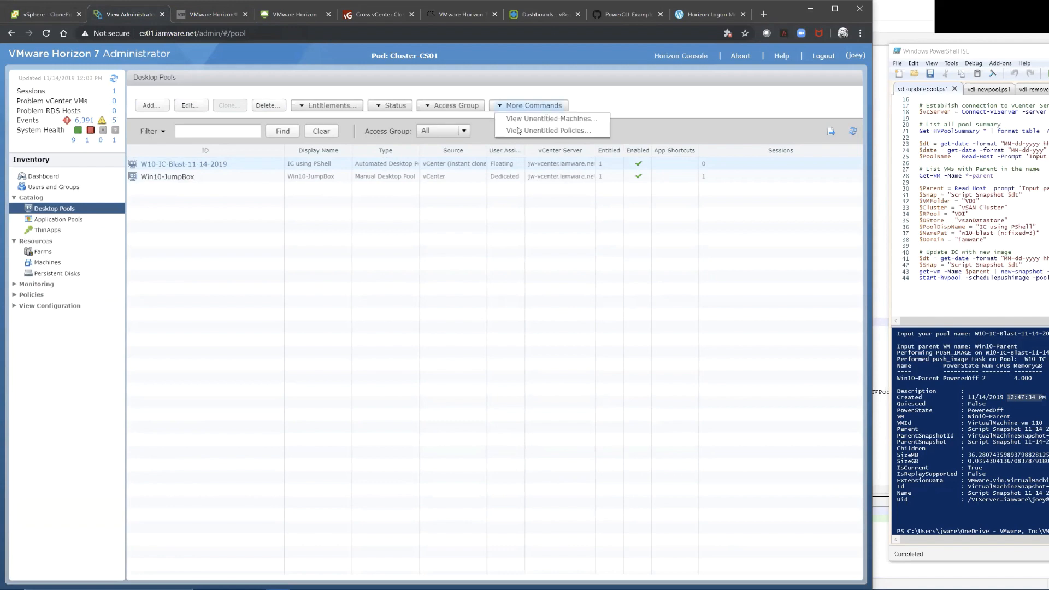
click(165, 163)
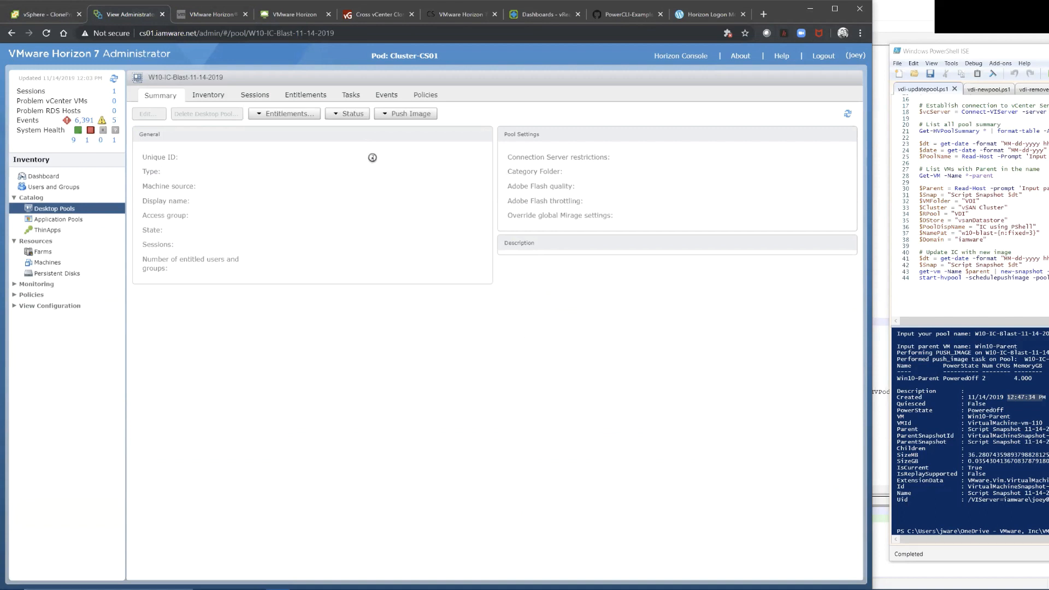
click(410, 114)
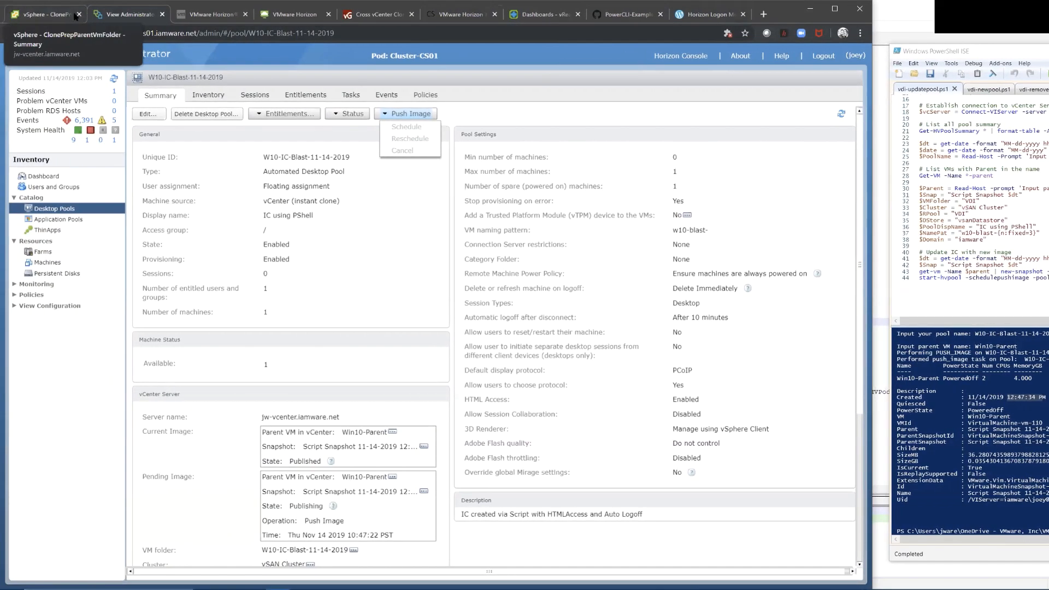
Step: Refresh the pool summary in Horizon Console and view the ThinApps page in Horizon Administrator
click(208, 14)
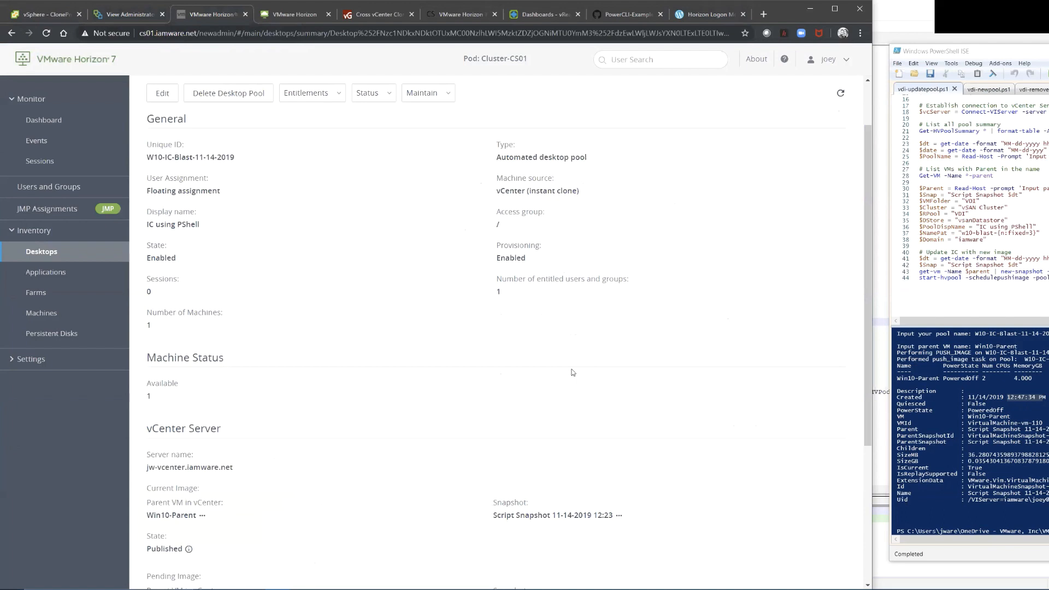
click(841, 94)
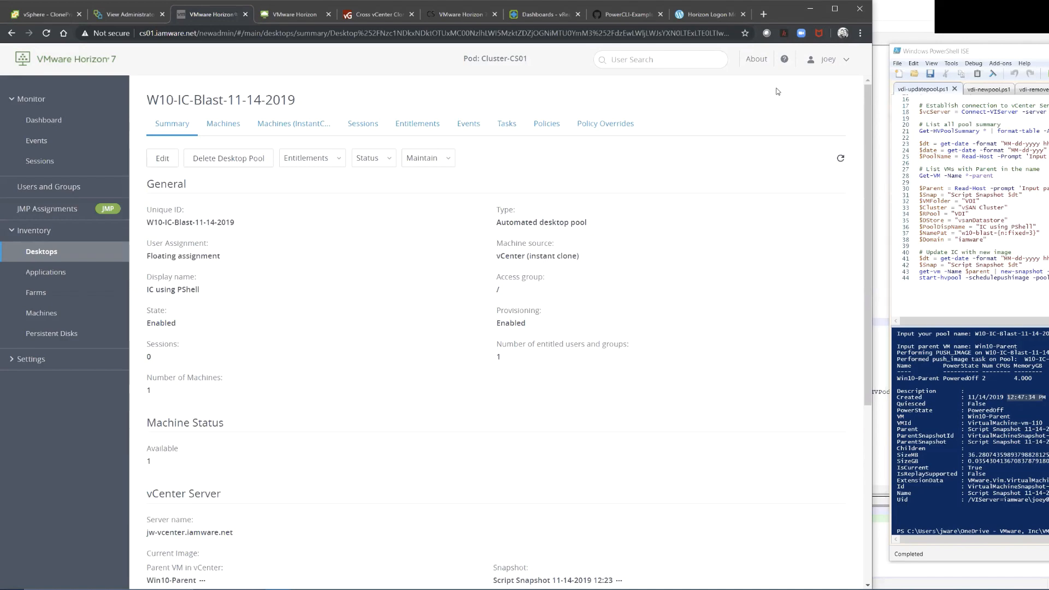
click(138, 16)
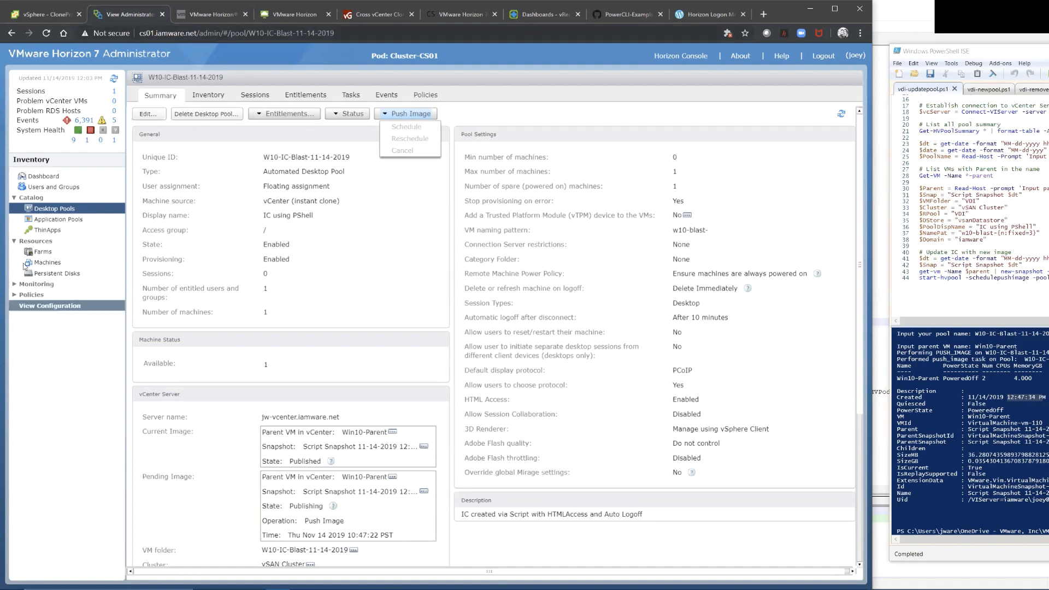
click(29, 234)
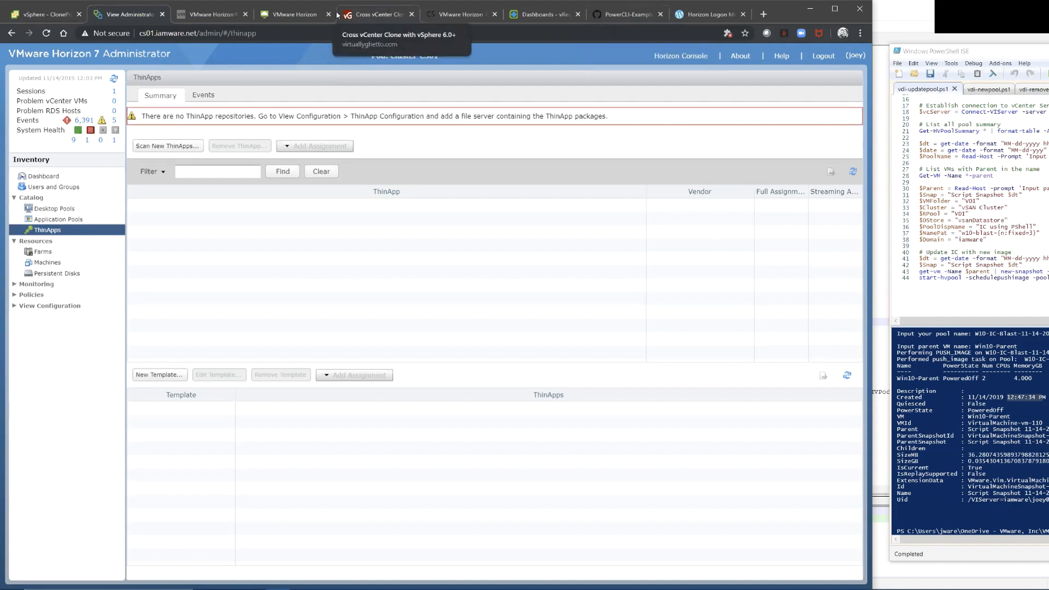
Step: Switch to vSphere Client, check the newest recent tasks and expand the W10-IC-Blast-11-14-2019 folder
click(44, 20)
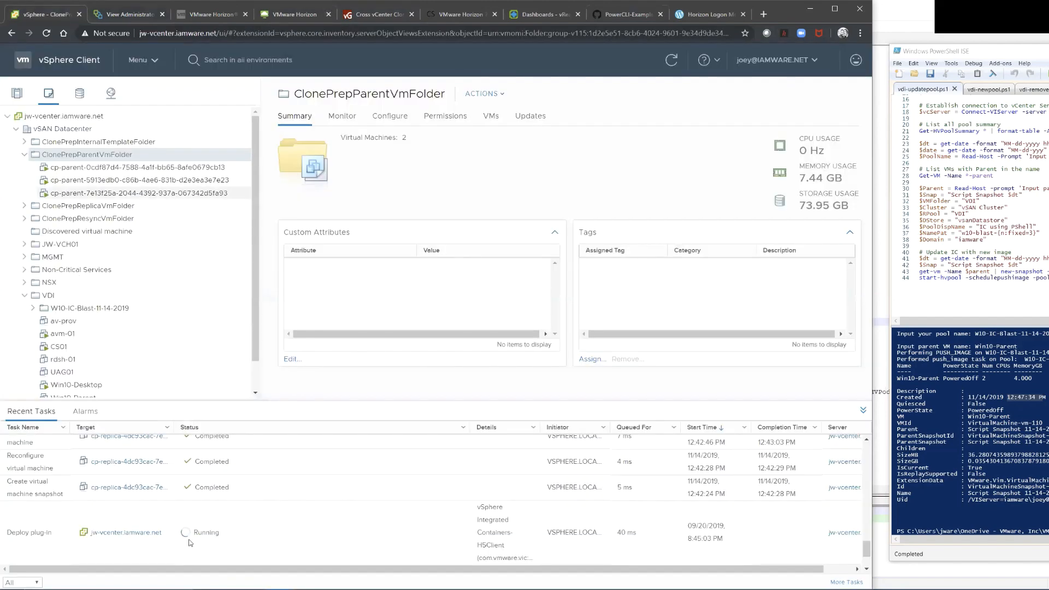
scroll(222, 506, up, 5)
scroll(221, 506, up, 2)
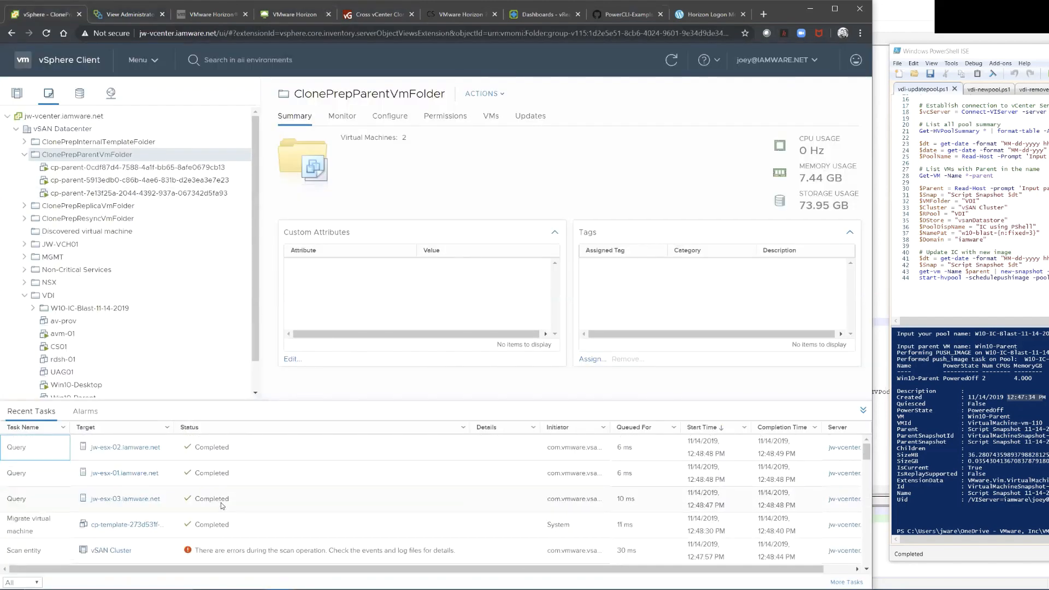
click(33, 308)
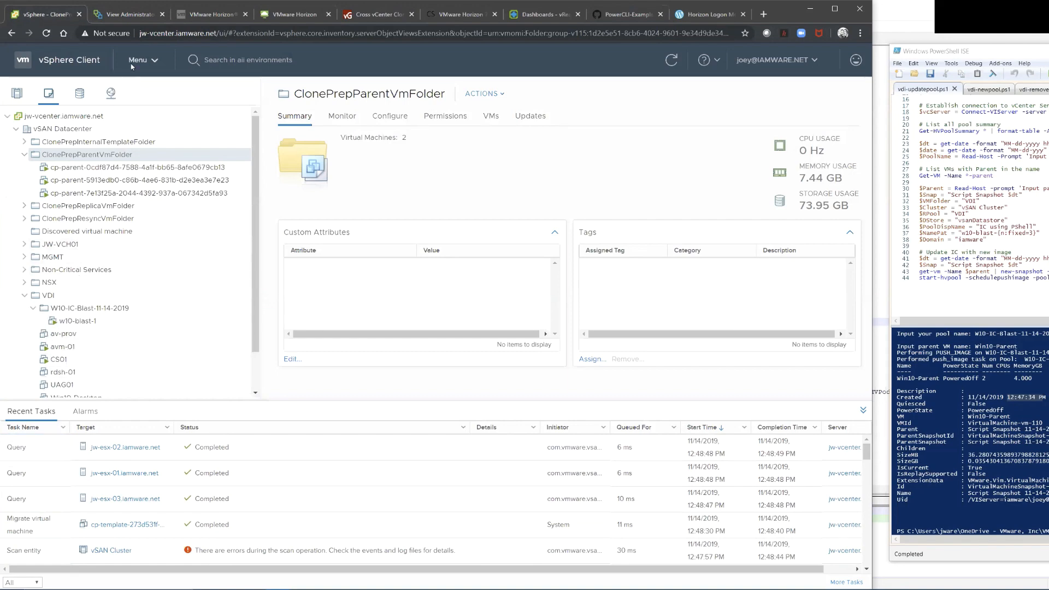
Step: Return to Horizon Console, refresh the pool summary and recheck the pending image's state and operation
click(205, 15)
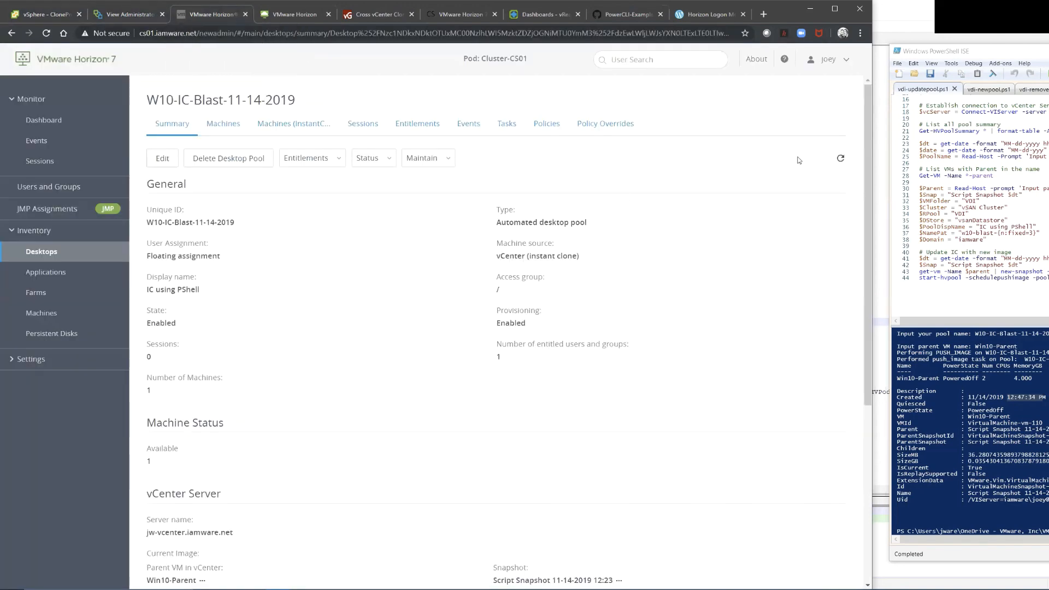
click(836, 158)
scroll(509, 488, down, 4)
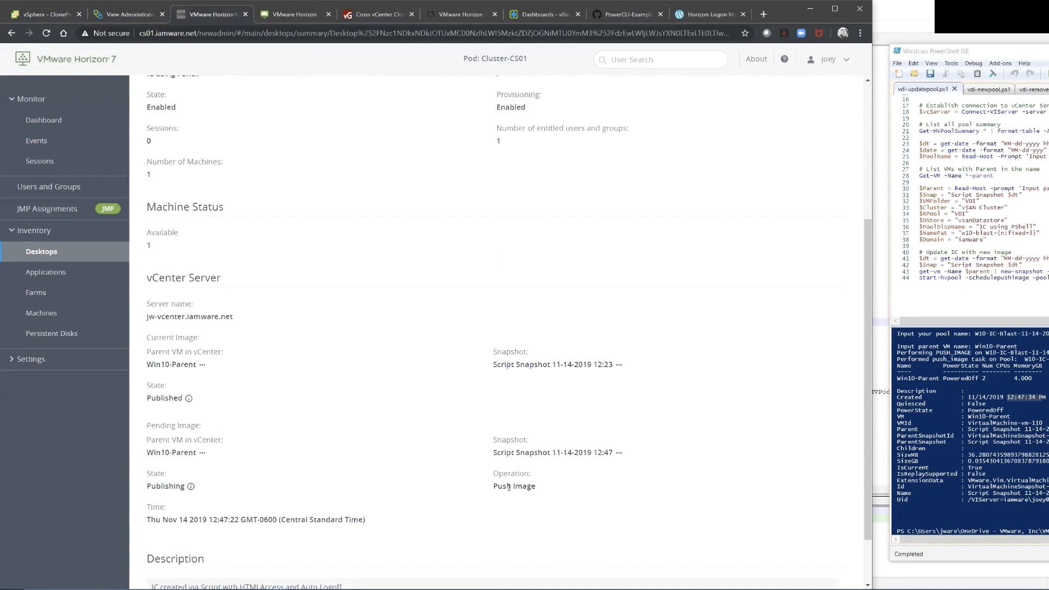
Step: Switch to vSphere Client's hosts and clusters inventory, expand Non-Critical Services and view the vRealize Operations Manager appliance
click(44, 14)
click(17, 93)
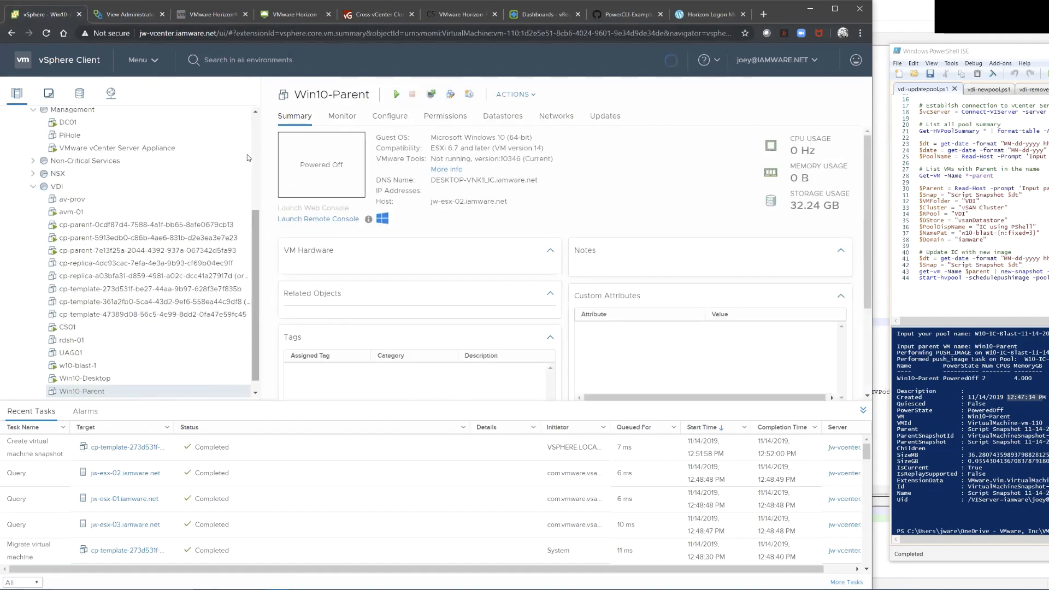
click(254, 138)
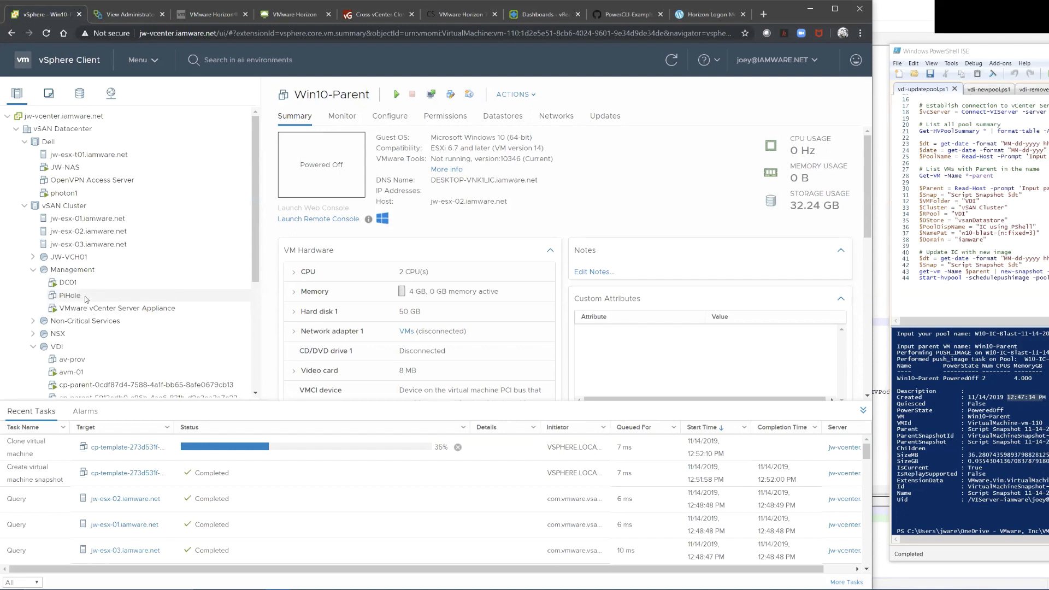
click(34, 322)
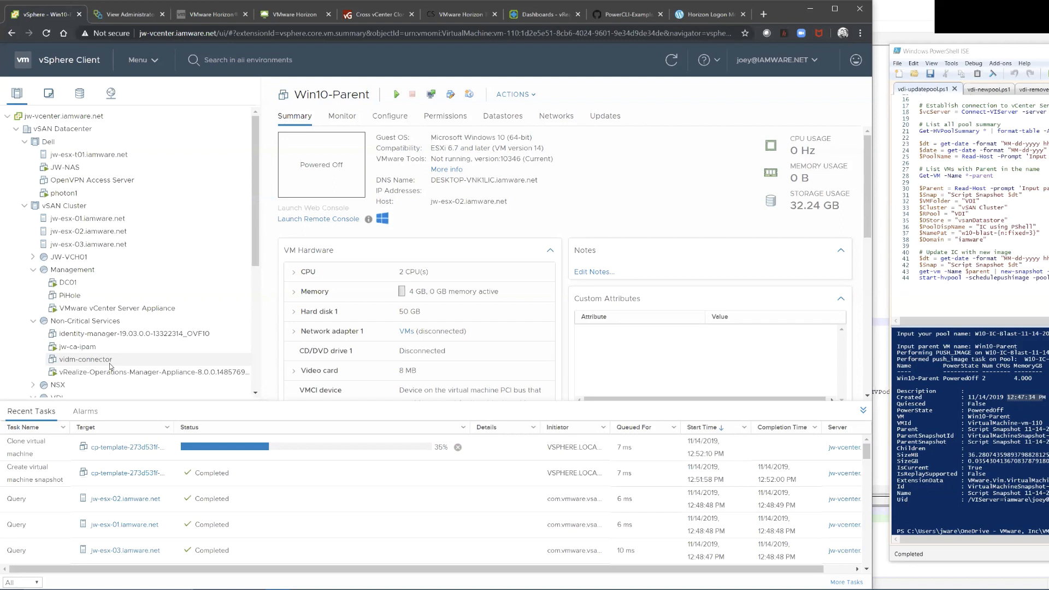
scroll(110, 366, down, 2)
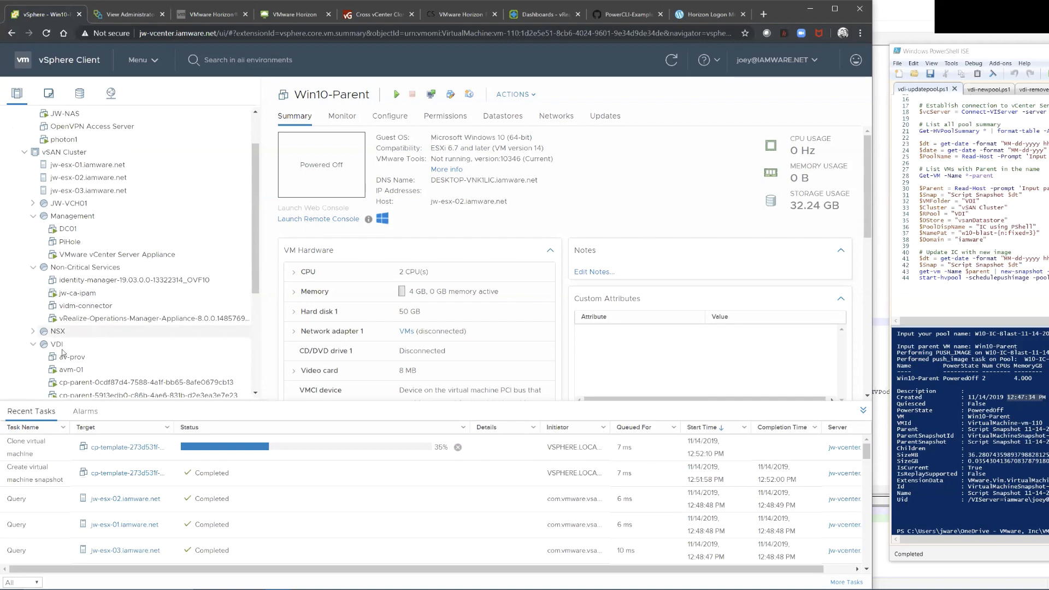
click(90, 319)
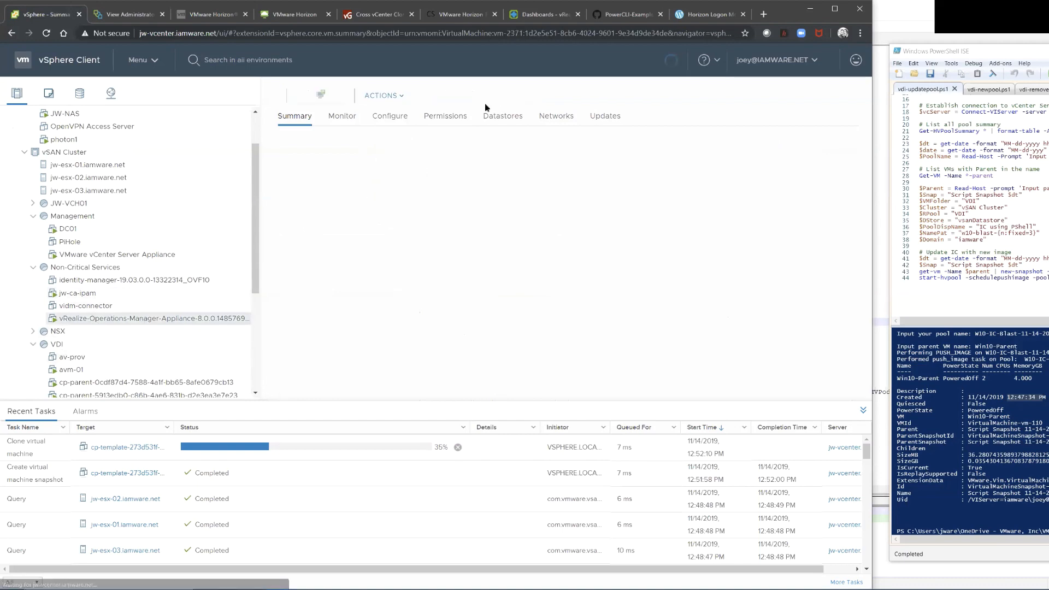
Step: Open the vRealize Operations Manager home page and return to the appliance's summary in vSphere Client
click(545, 14)
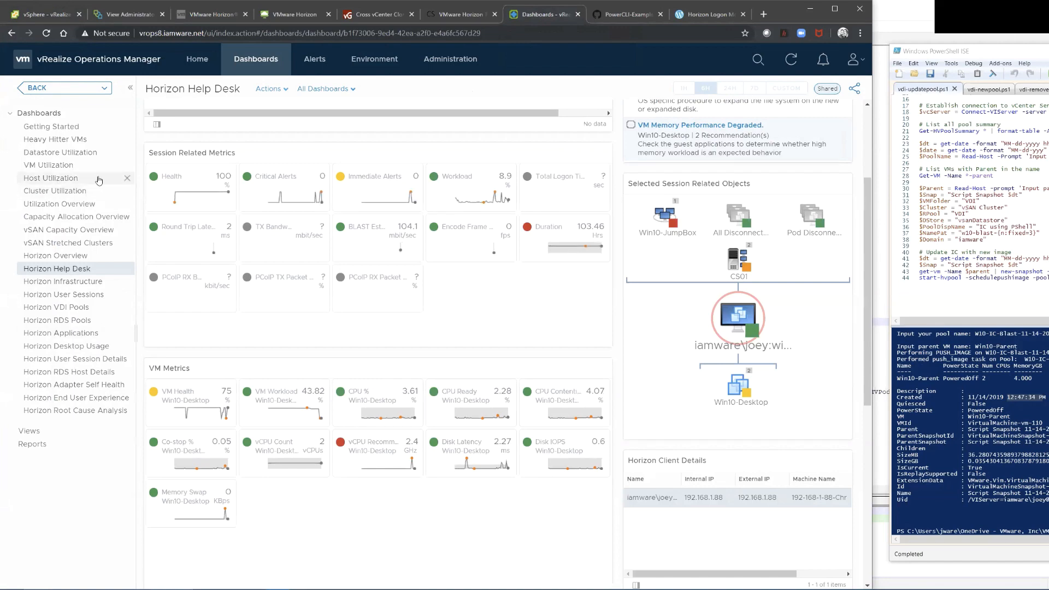
click(197, 60)
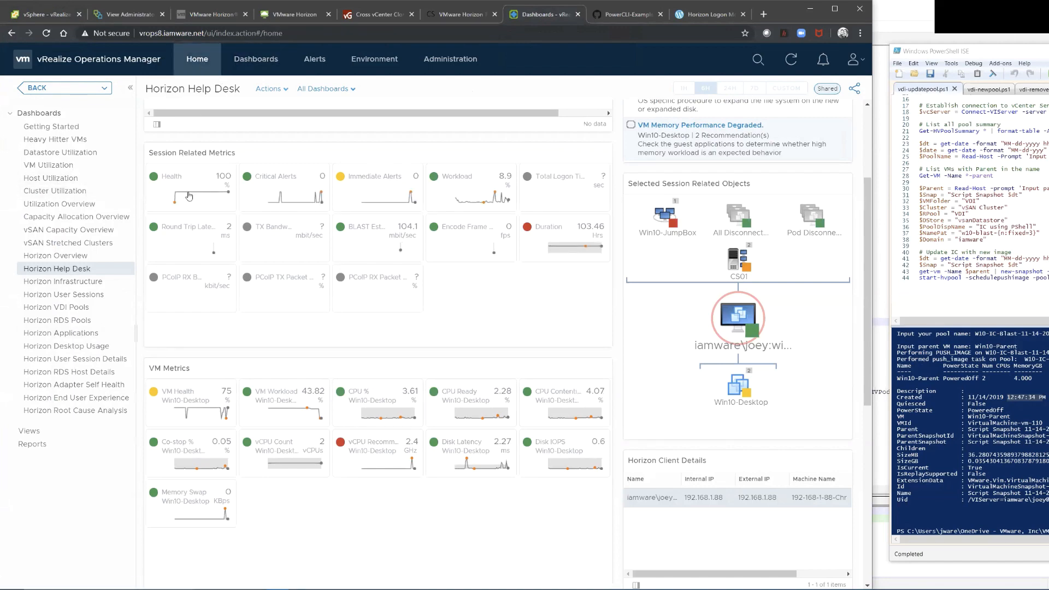
click(50, 15)
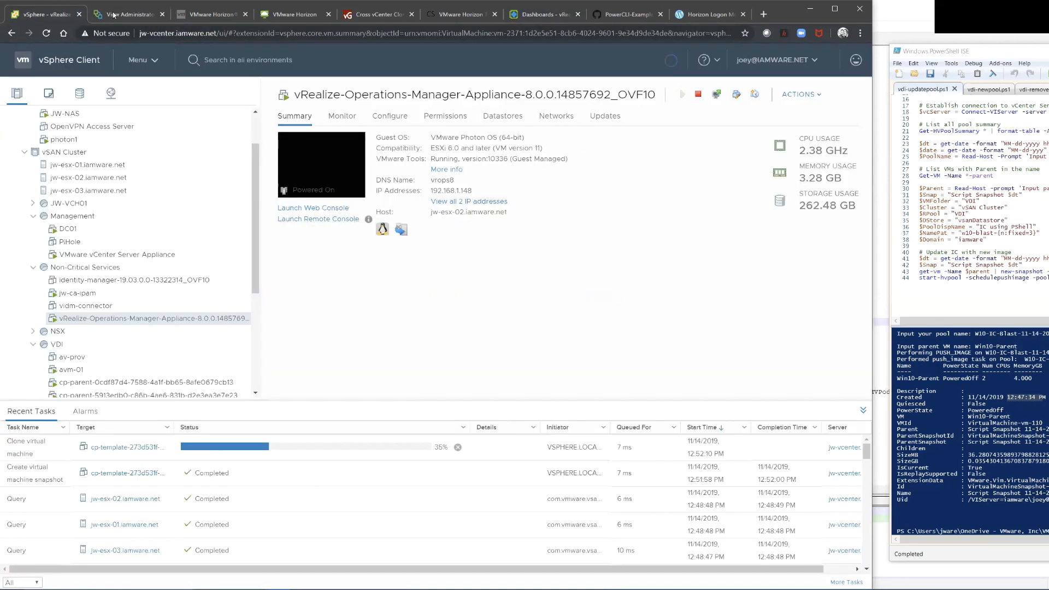
click(114, 15)
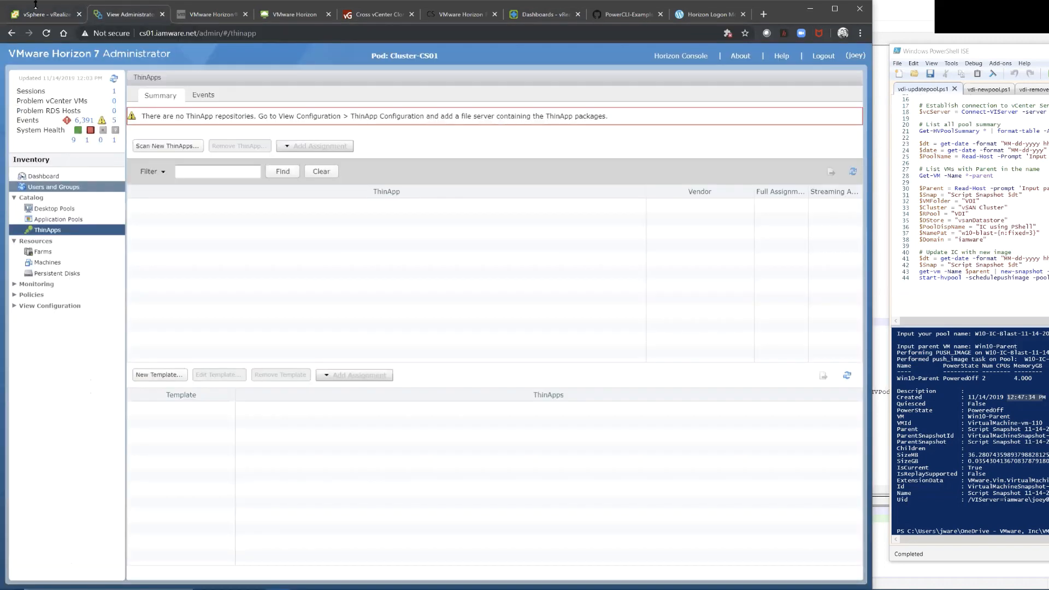
click(30, 15)
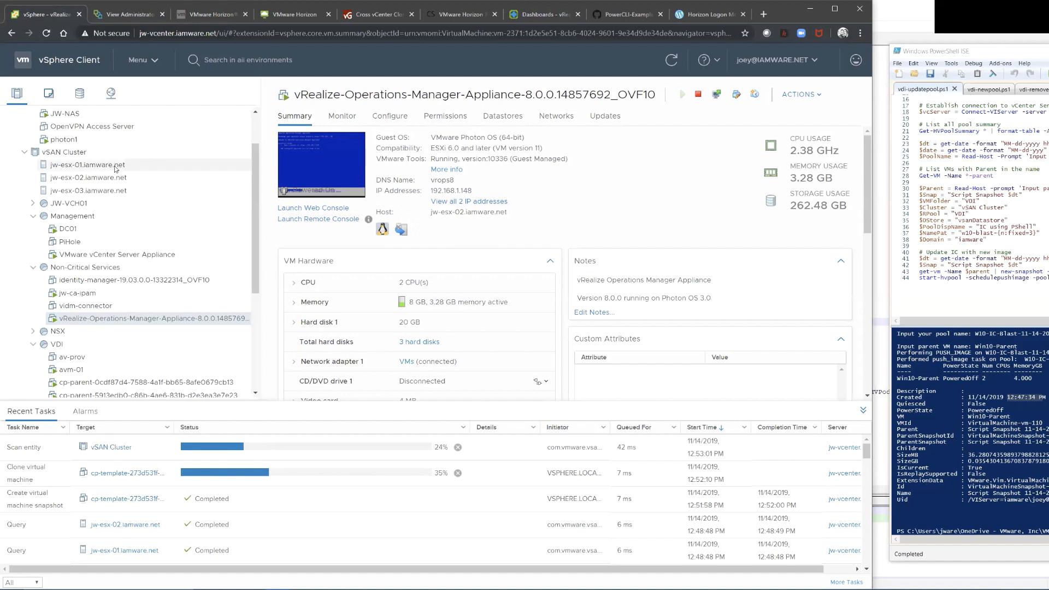
Step: Check the memory and storage capacity in the jw-esx-t01.iamware.net host summary and collapse the Dell cluster
scroll(75, 159, up, 2)
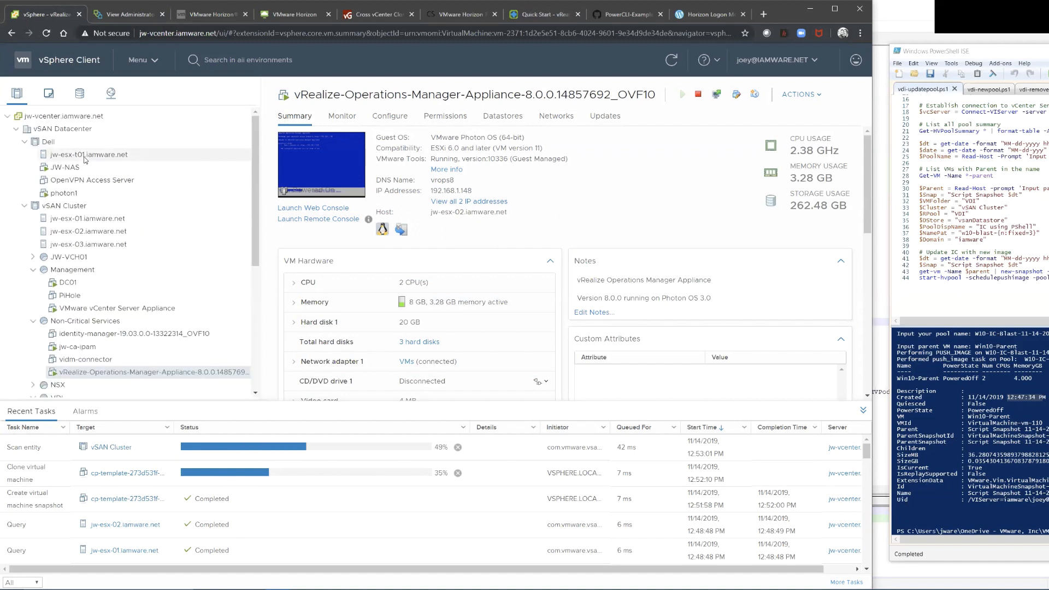
click(155, 154)
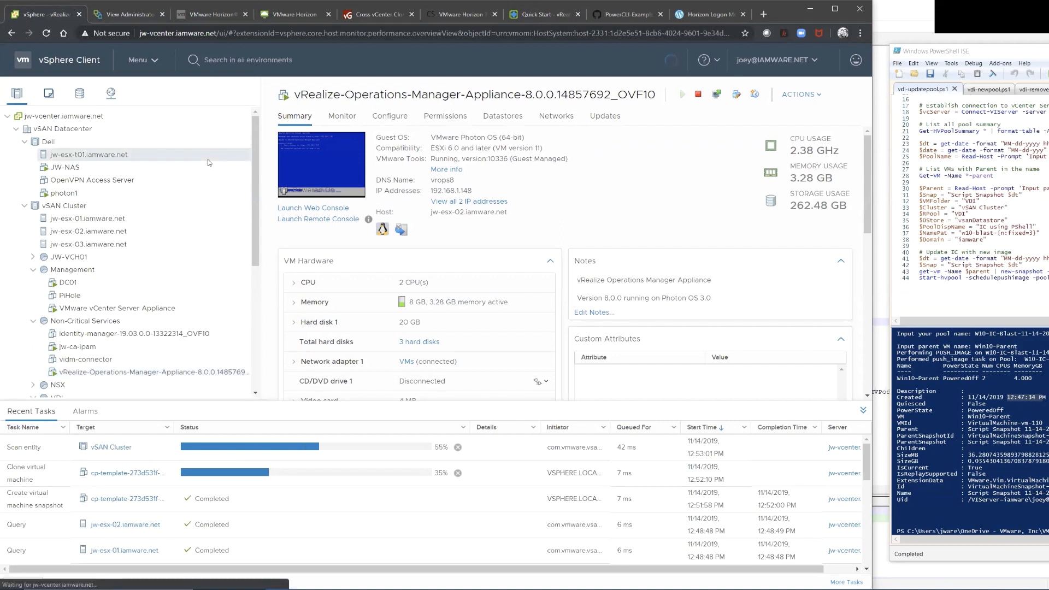
click(295, 119)
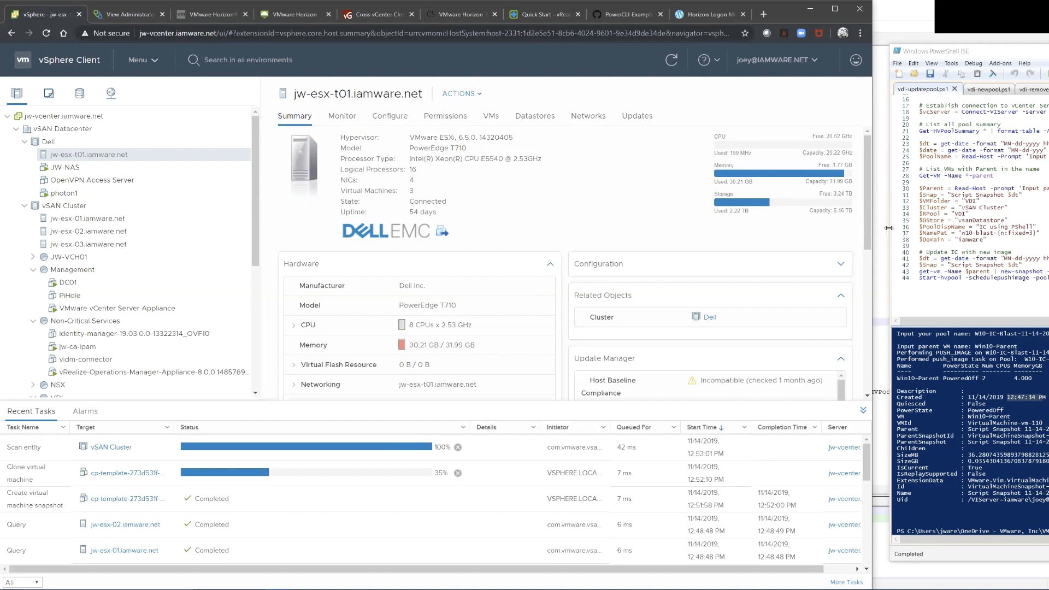
double_click(838, 182)
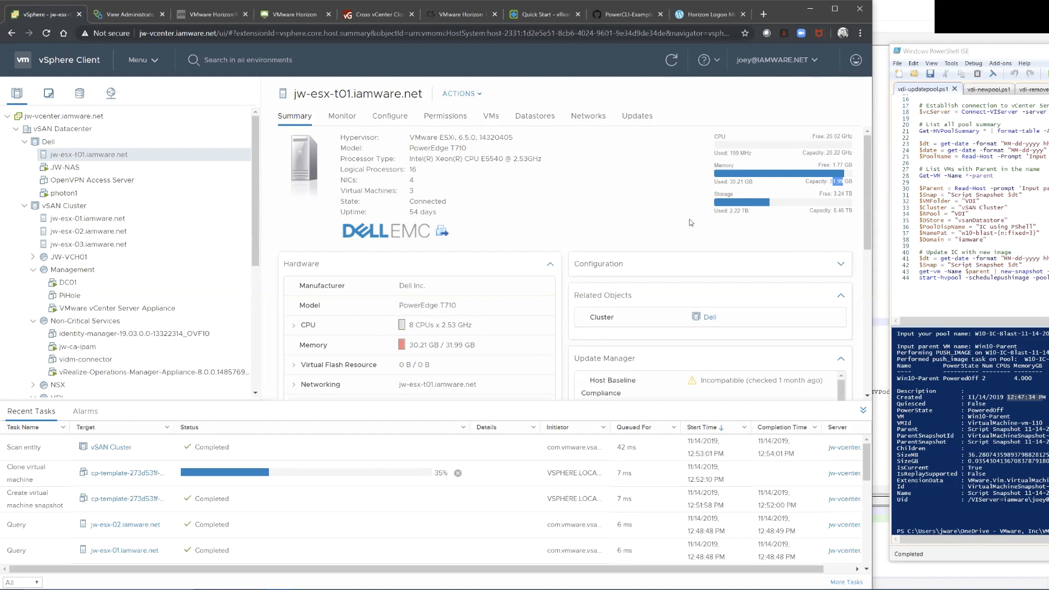
click(771, 203)
click(25, 143)
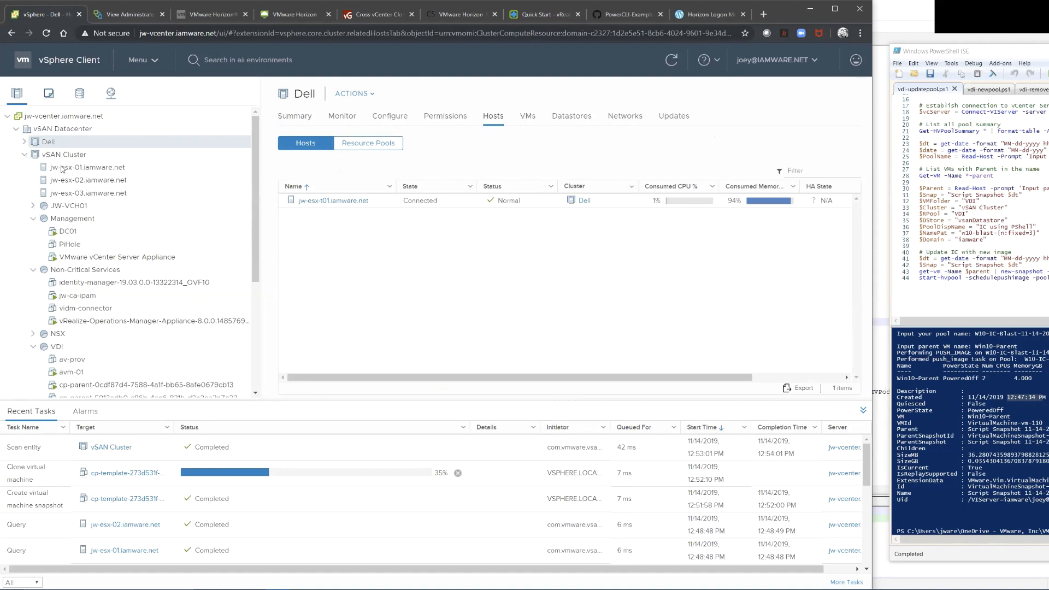
Step: Look through the VDI virtual machines in the inventory, then expand the Dell cluster and view the jw-esx-t01.iamware.net host summary
scroll(98, 210, down, 3)
scroll(99, 213, down, 3)
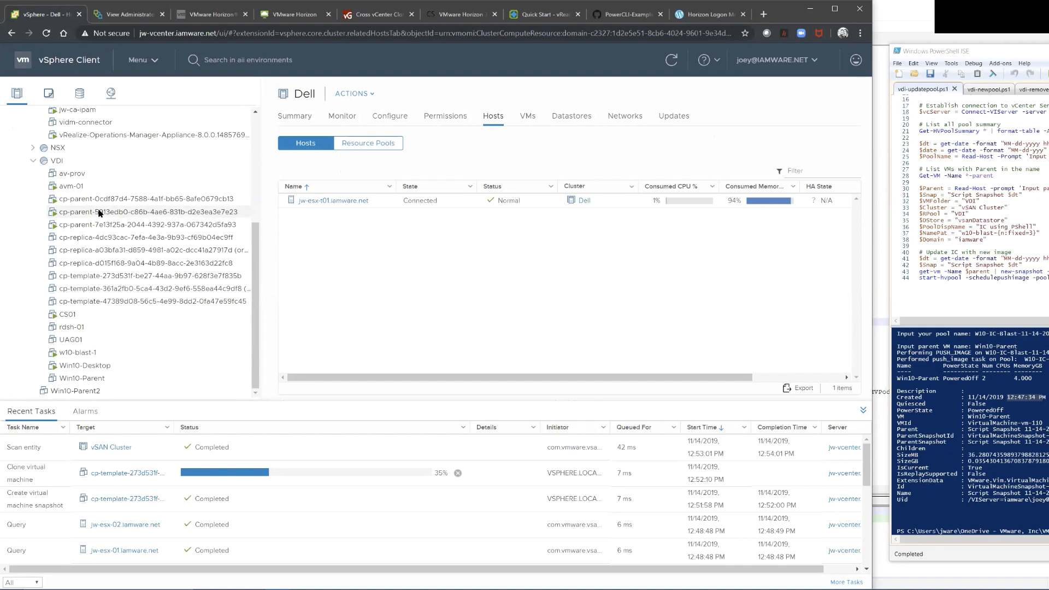
scroll(140, 122, up, 5)
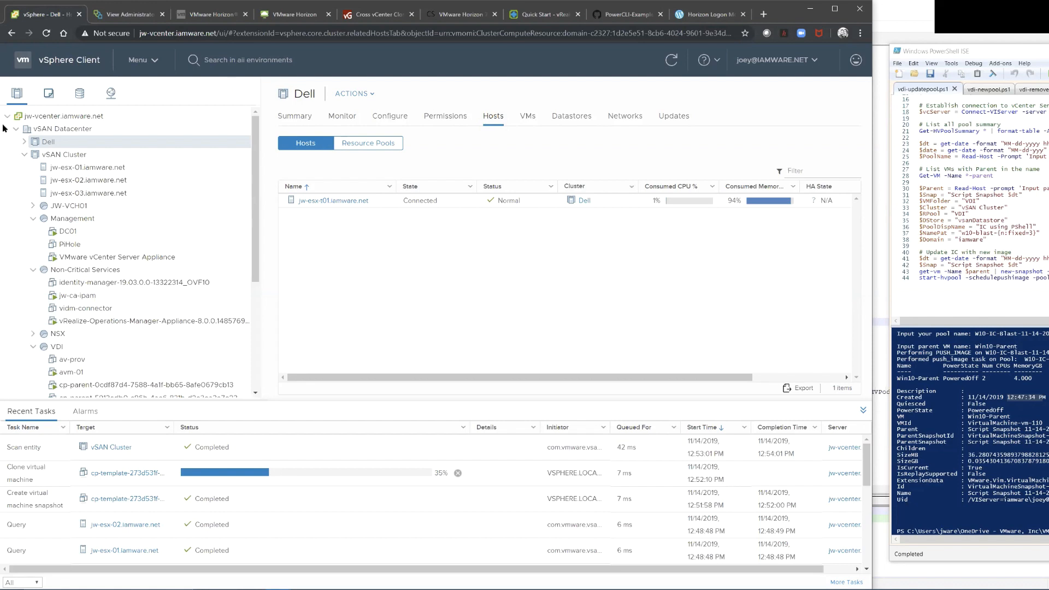
click(24, 141)
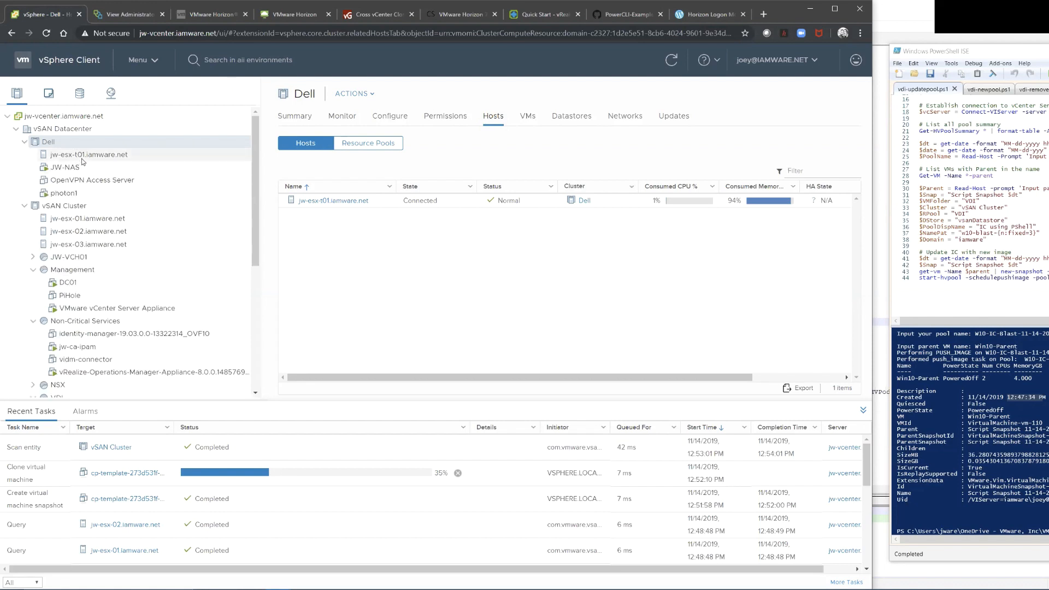
click(82, 159)
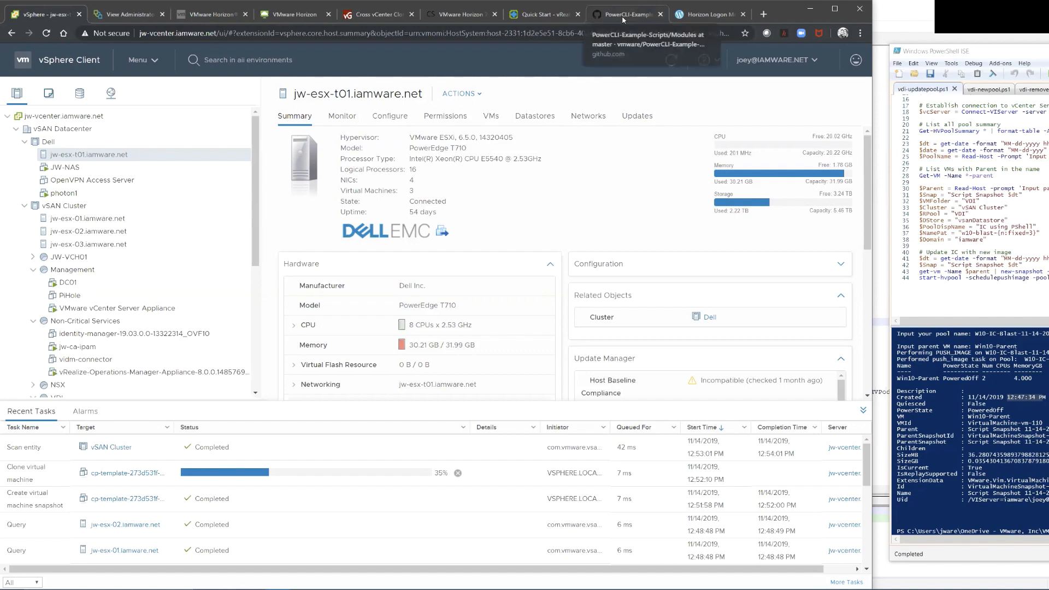
Step: Switch to Horizon Console, refresh the W10-IC-Blast-11-14-2019 pool summary and check the pending image's publishing state
click(208, 14)
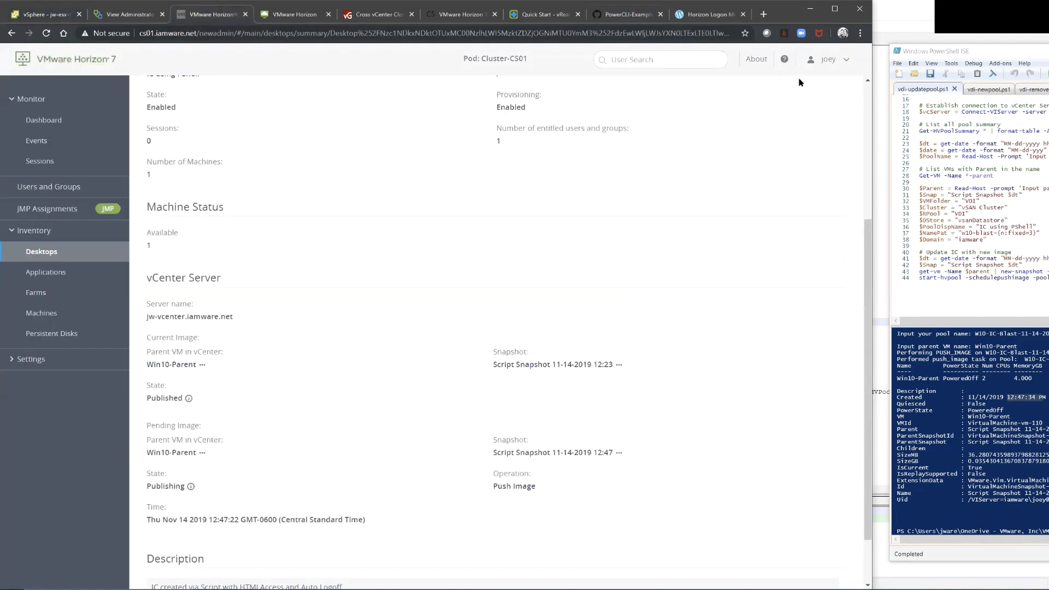
scroll(811, 163, up, 1)
scroll(830, 150, up, 3)
click(841, 158)
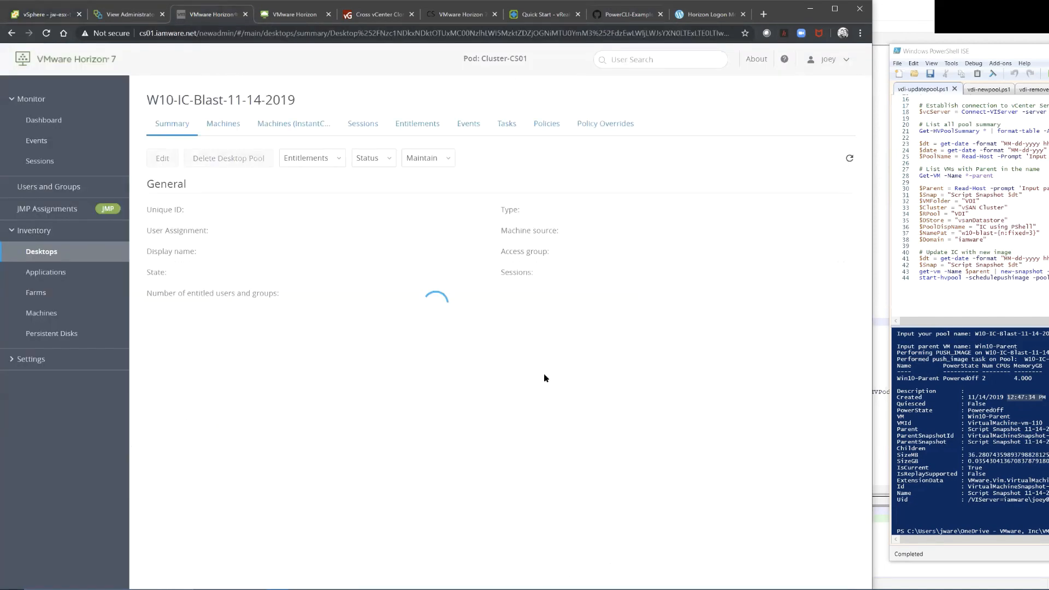
scroll(446, 432, down, 5)
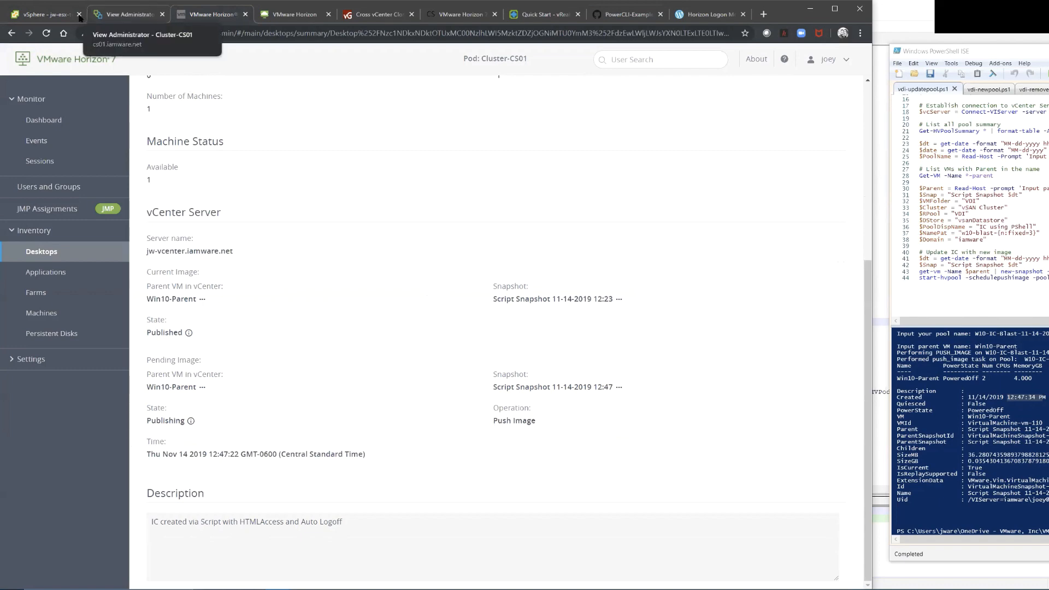
Step: Return to vSphere Client, collapse the Dell cluster and review the virtual machines in the VDI resource pool
click(60, 14)
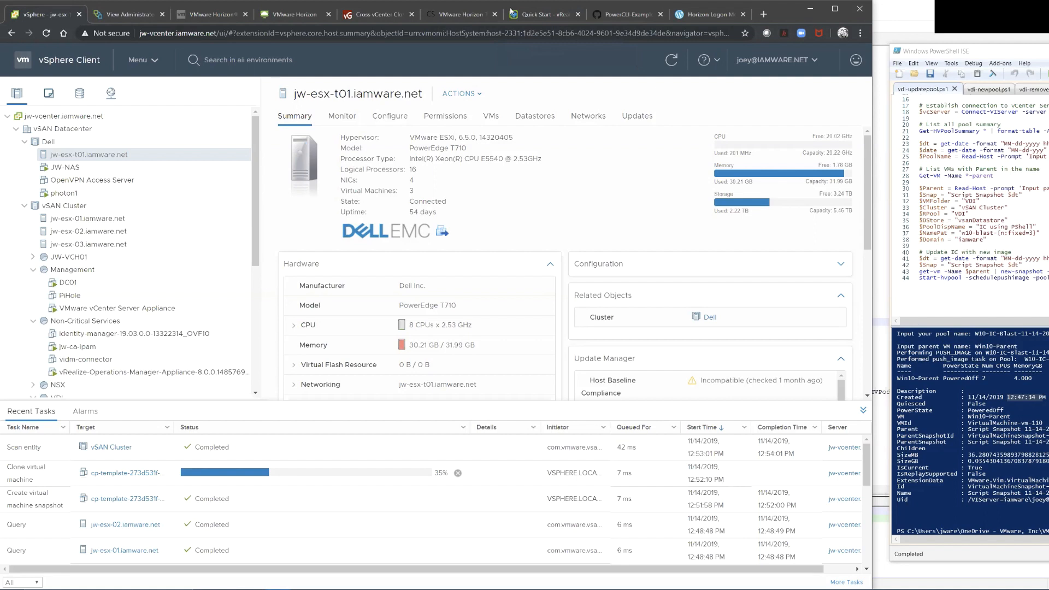
click(28, 143)
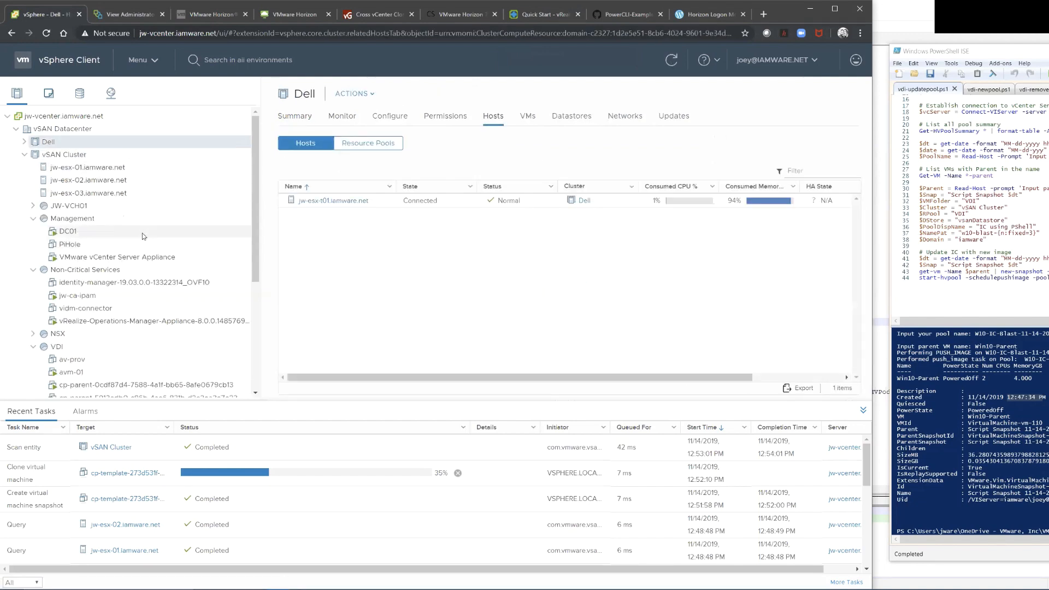
scroll(160, 286, down, 3)
scroll(162, 292, down, 1)
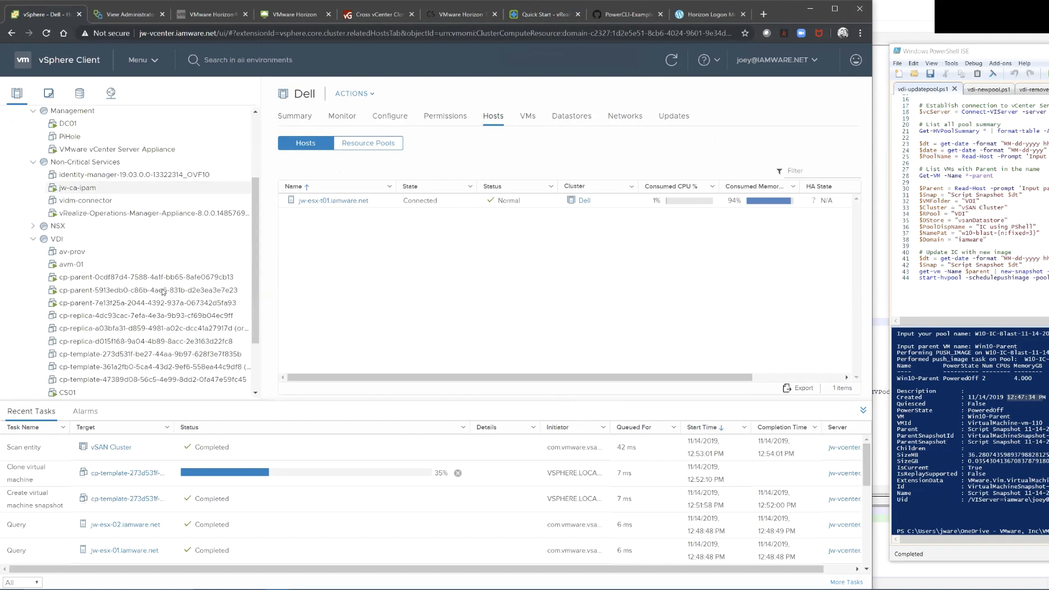
scroll(193, 339, down, 3)
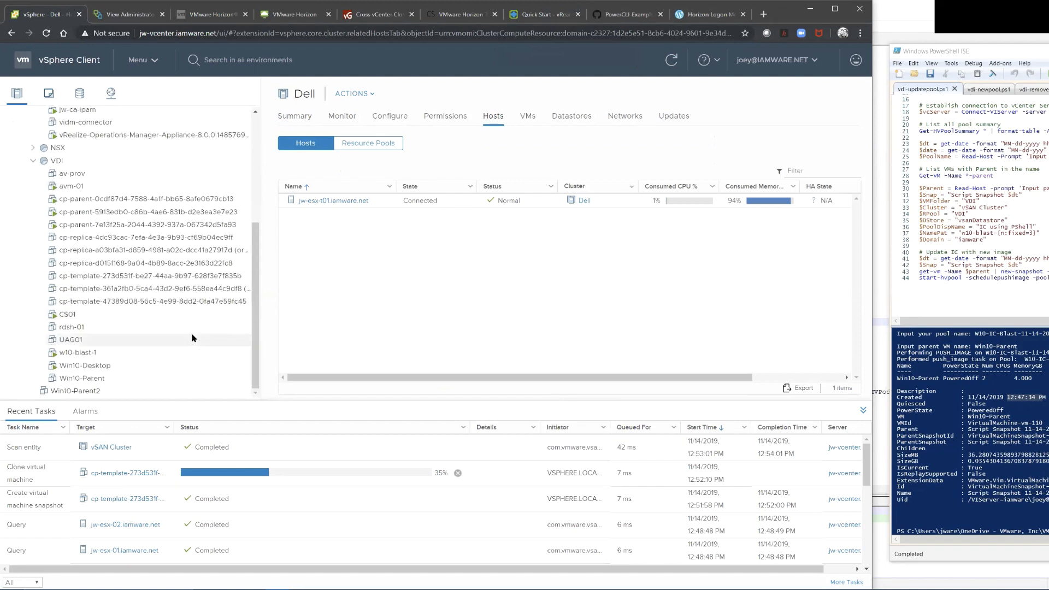